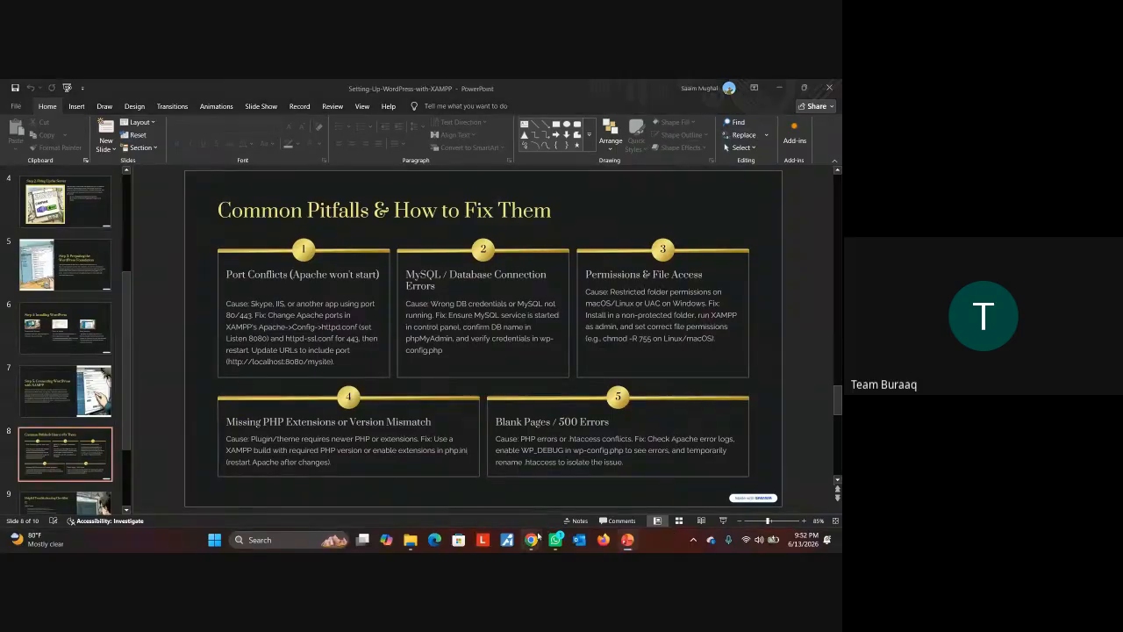
Bring the Meet call to the front and check the in-call chat messages twice
{"action": "mouse_move", "coordinate": [539, 538]}
{"action": "left_click", "coordinate": [471, 481]}
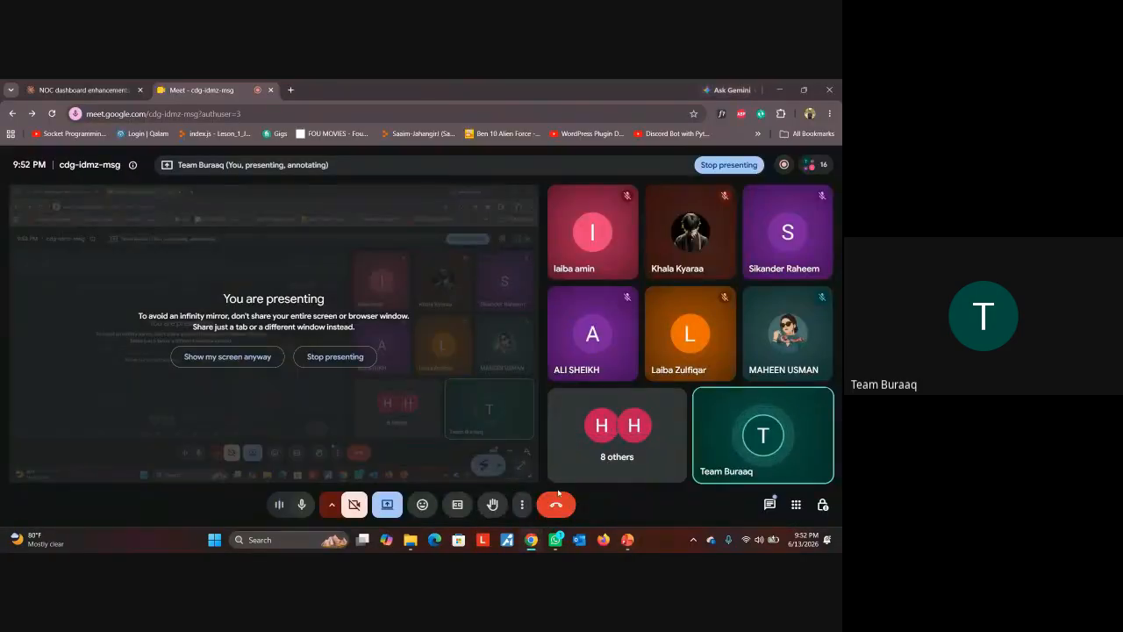
{"action": "left_click", "coordinate": [770, 506]}
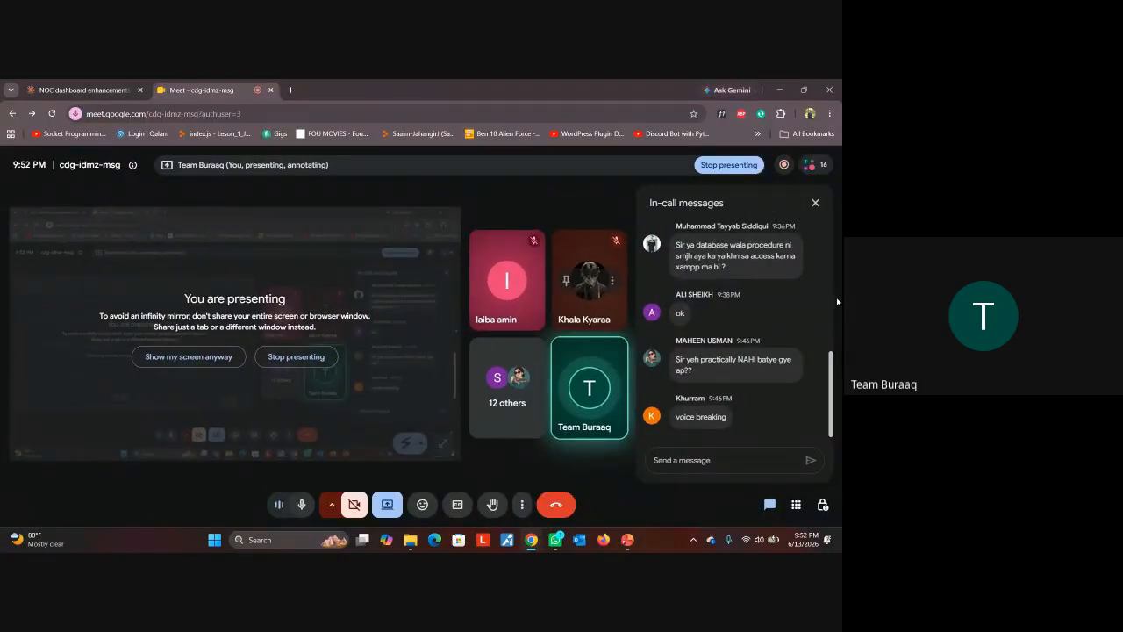
{"action": "left_click", "coordinate": [816, 203]}
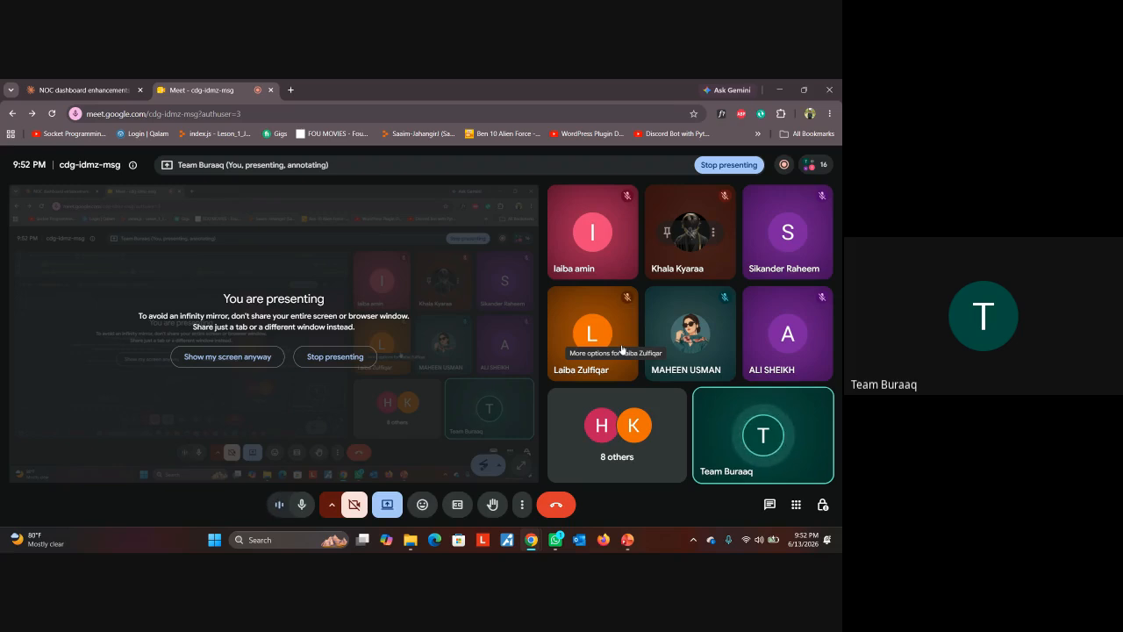
{"action": "left_click", "coordinate": [770, 505]}
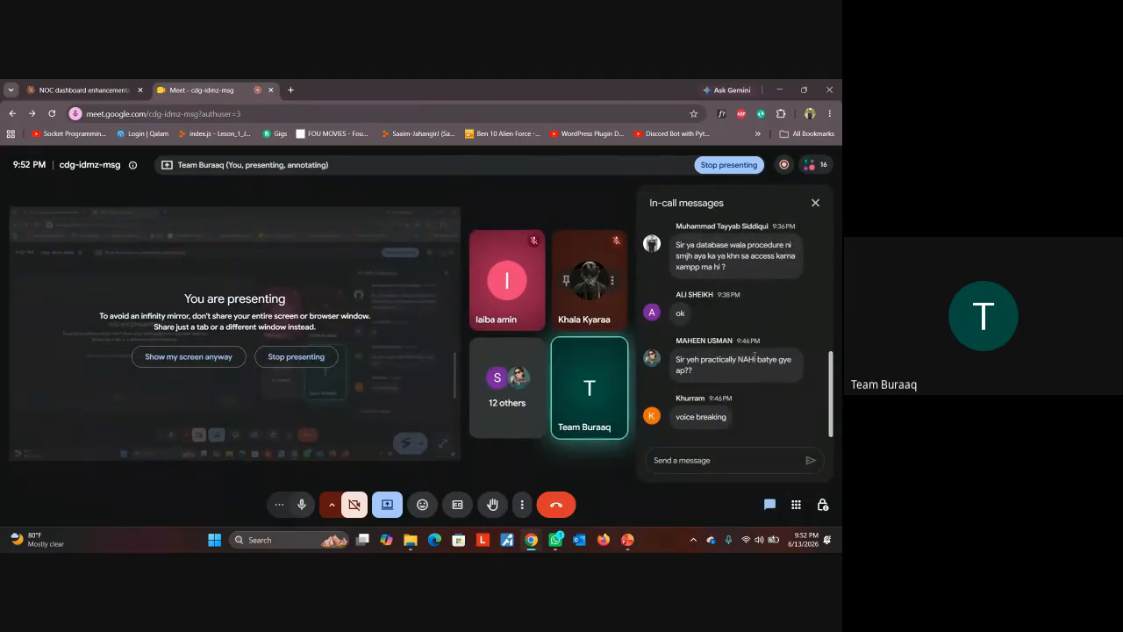
{"action": "scroll", "coordinate": [755, 356], "scroll_direction": "up", "scroll_amount": 1}
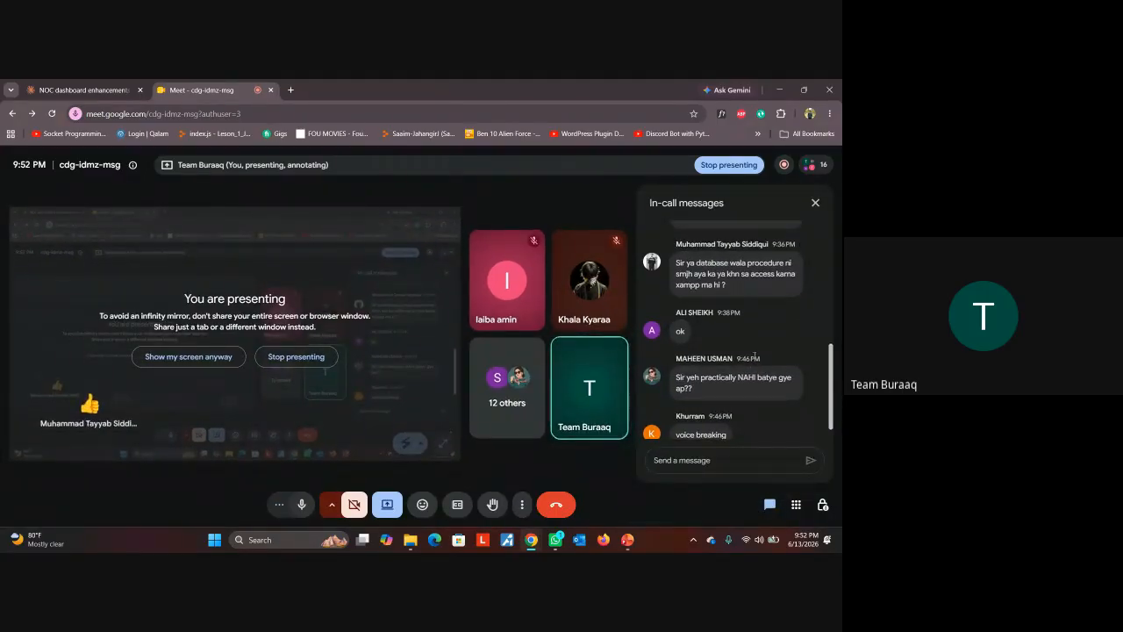
{"action": "mouse_move", "coordinate": [812, 164]}
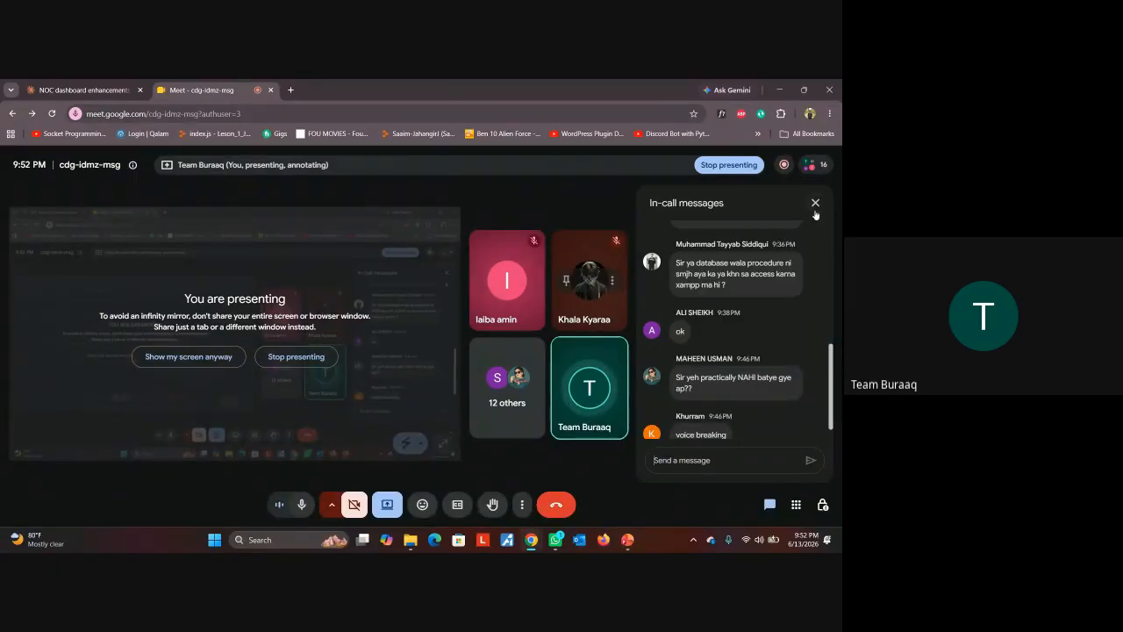
{"action": "left_click", "coordinate": [816, 203]}
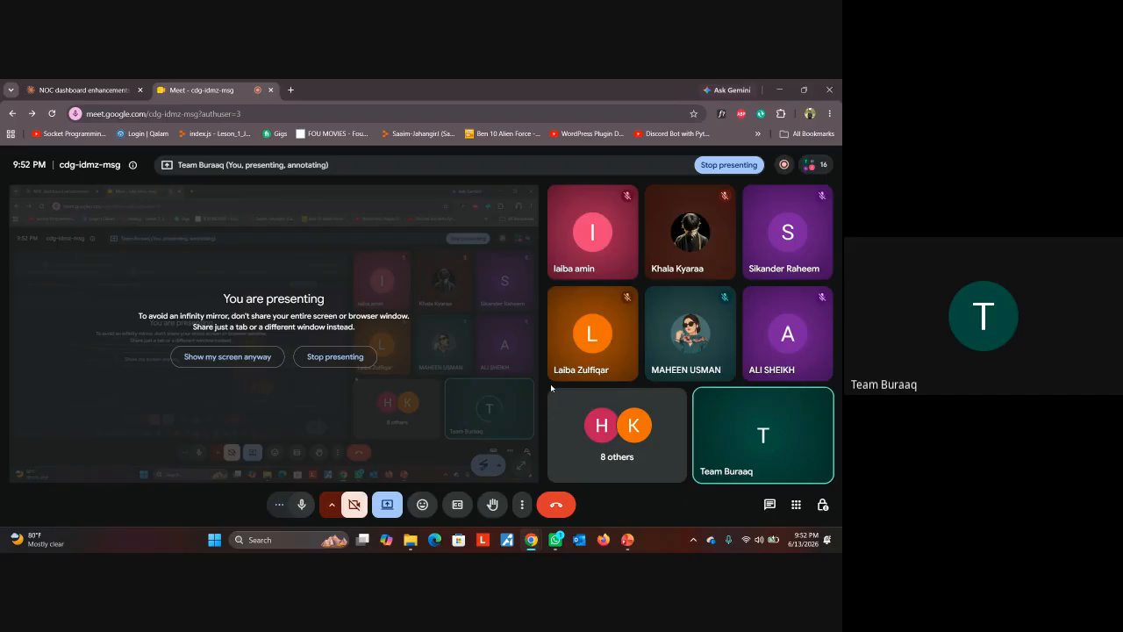
Toggle the microphone off and on, leaving it unmuted
{"action": "mouse_move", "coordinate": [558, 539]}
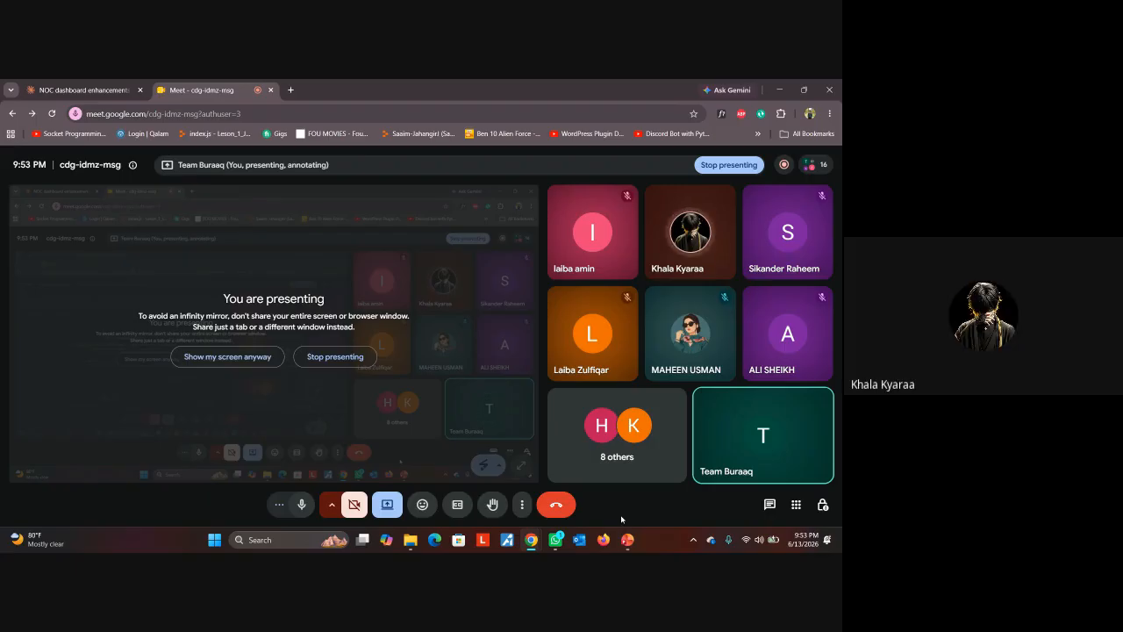
{"action": "left_click", "coordinate": [304, 506]}
{"action": "left_click", "coordinate": [302, 507]}
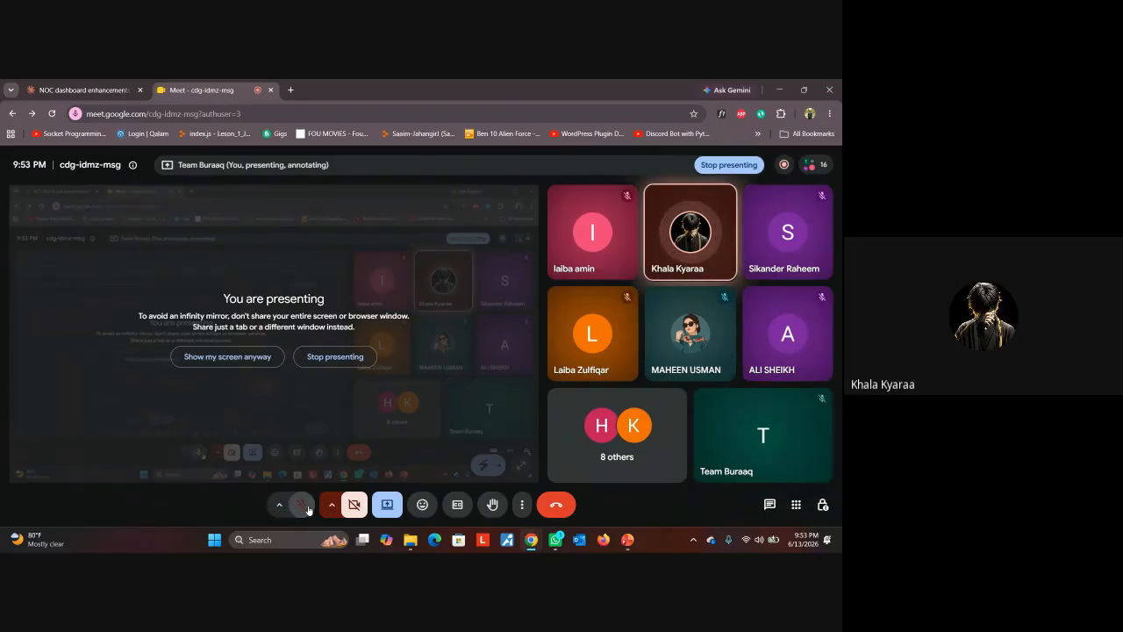
{"action": "left_click", "coordinate": [303, 507]}
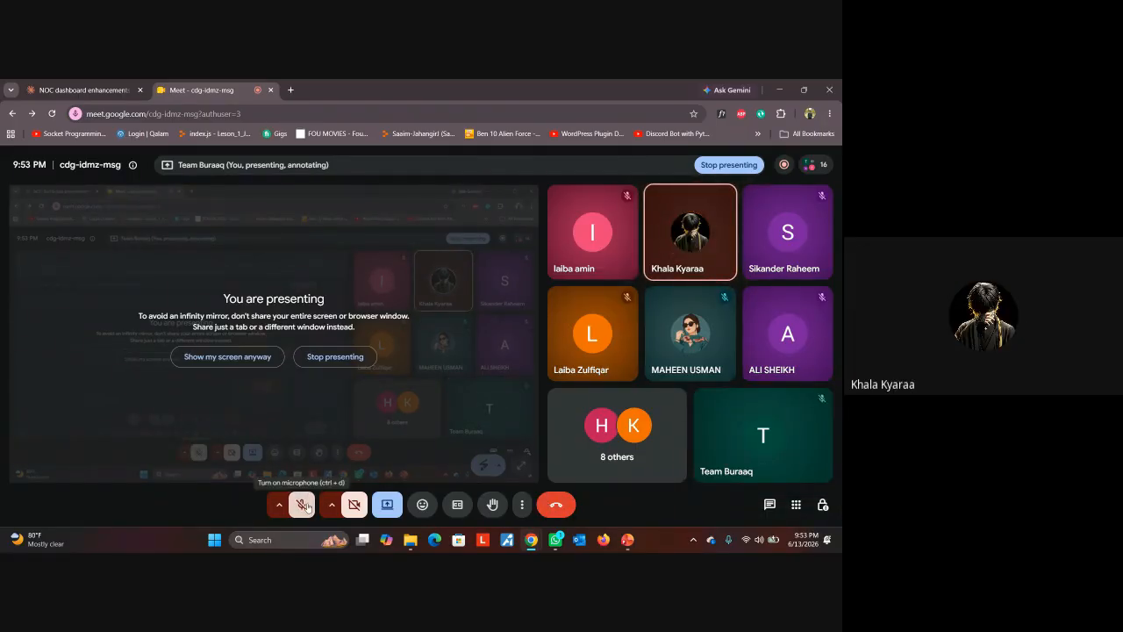
{"action": "left_click", "coordinate": [305, 505]}
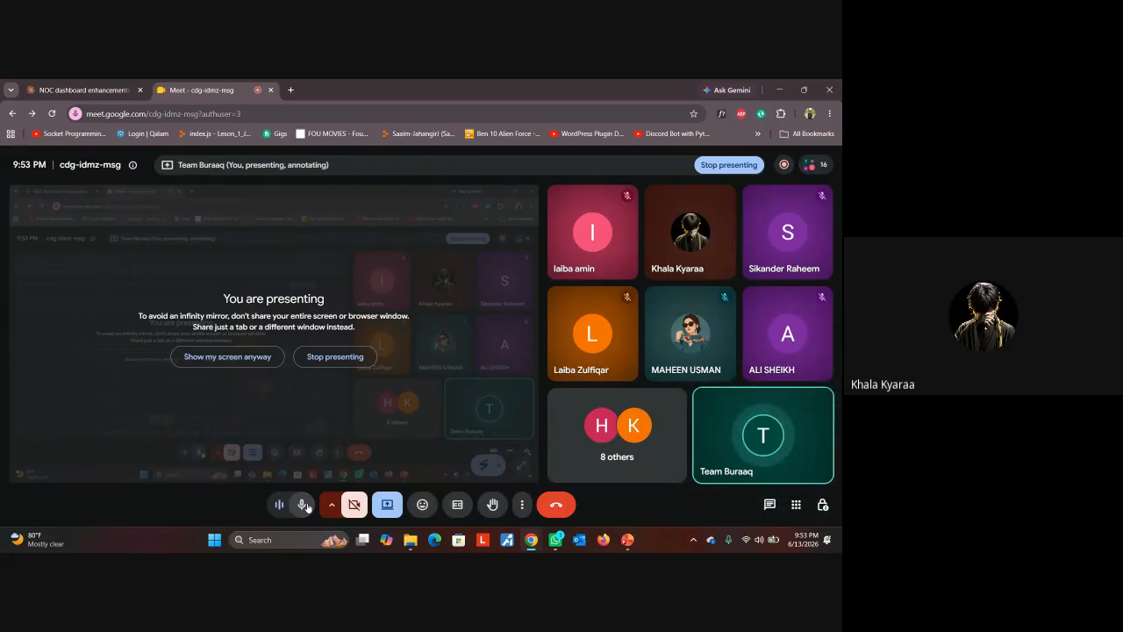
Search Google for 'xampp download' in a new tab
{"action": "left_click", "coordinate": [290, 90]}
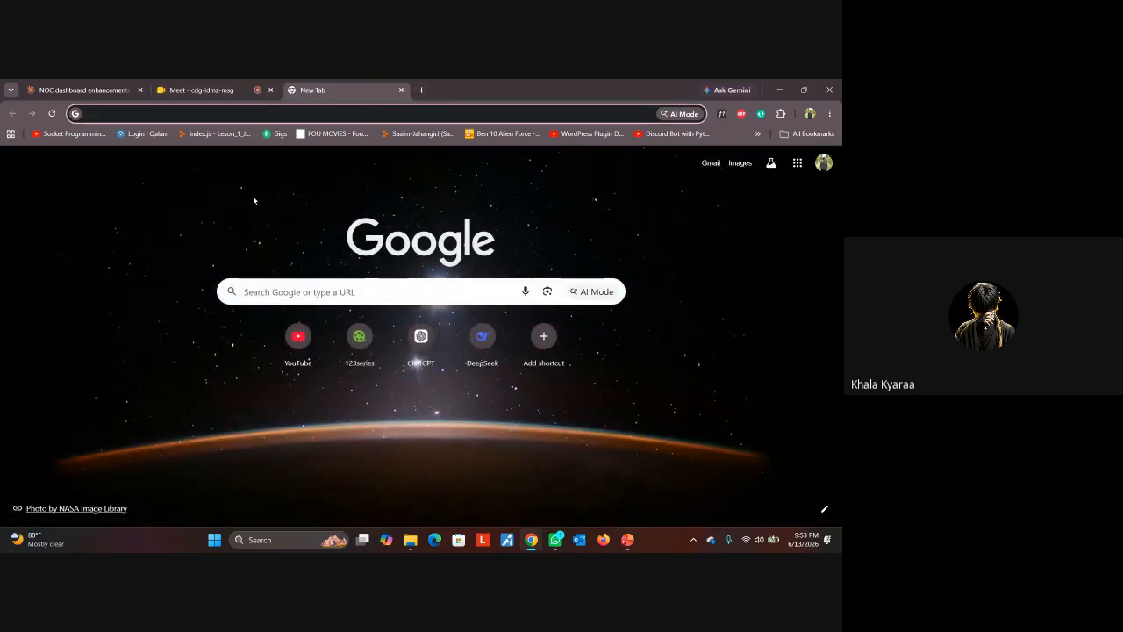
{"action": "type", "text": "xampp"}
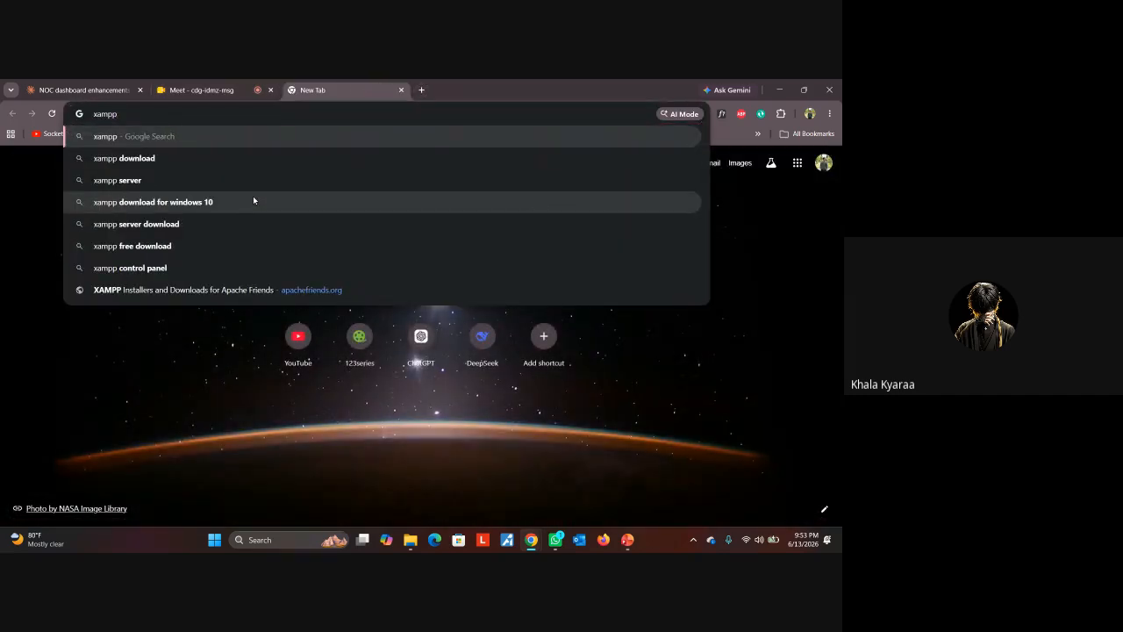
{"action": "key", "text": "Down"}
{"action": "key", "text": "Return"}
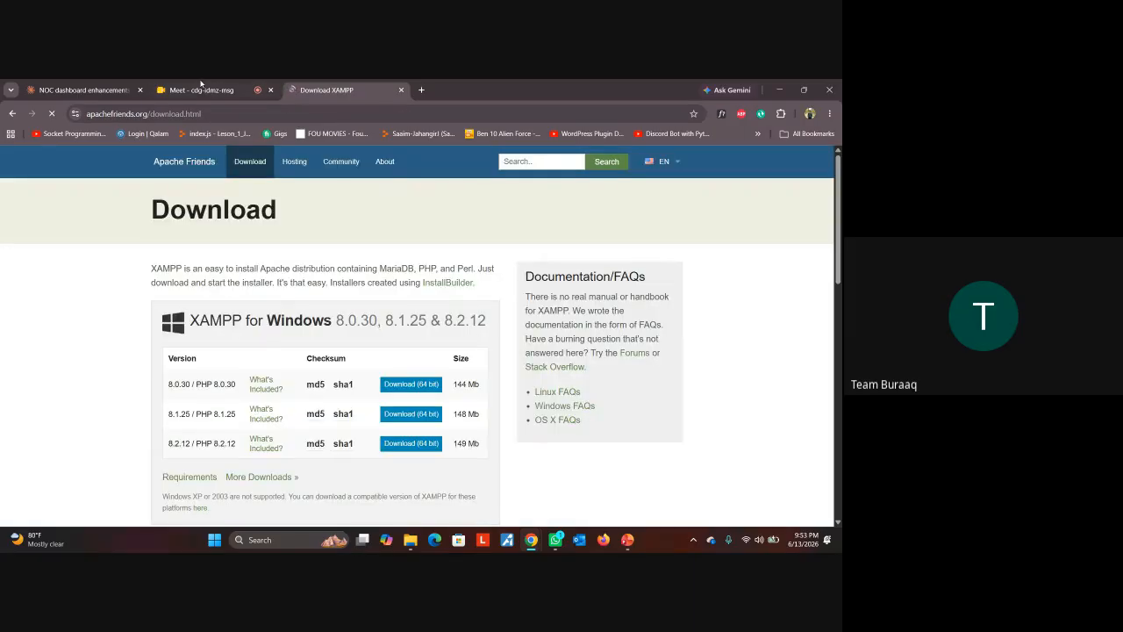
Read the newly arrived chat message in the Meet tab
{"action": "left_click", "coordinate": [192, 84]}
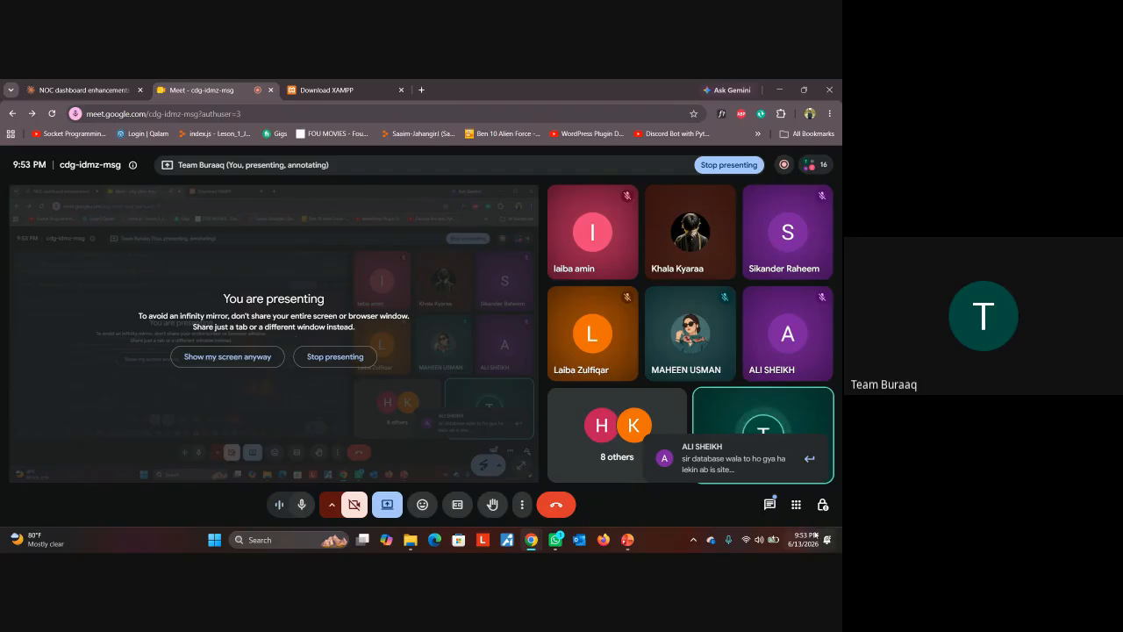
{"action": "left_click", "coordinate": [777, 474]}
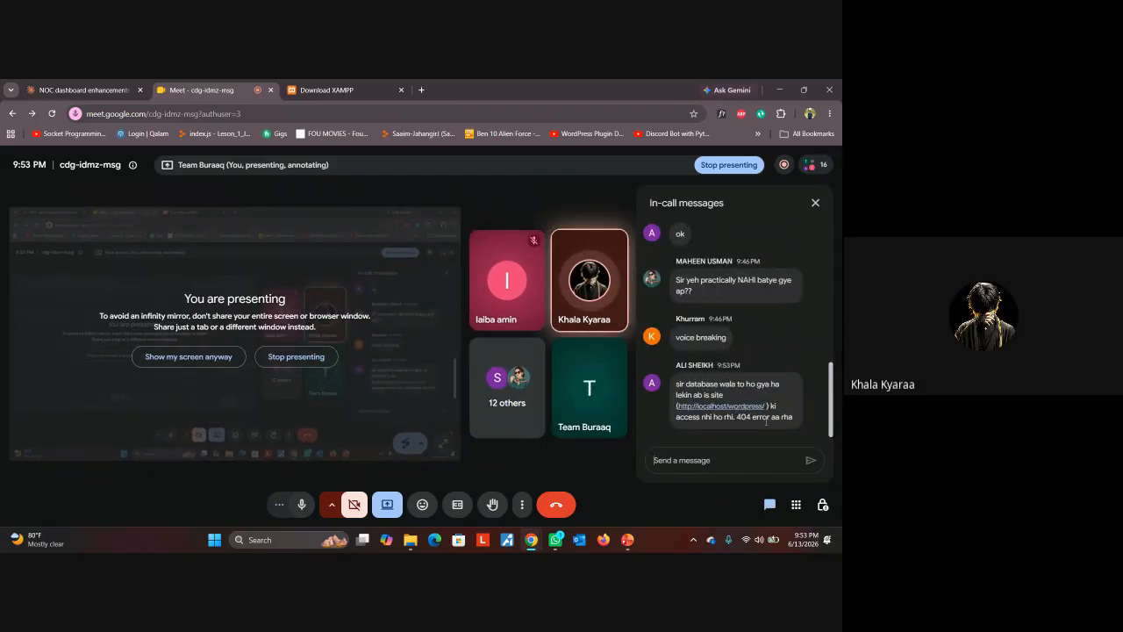
{"action": "left_click", "coordinate": [815, 207]}
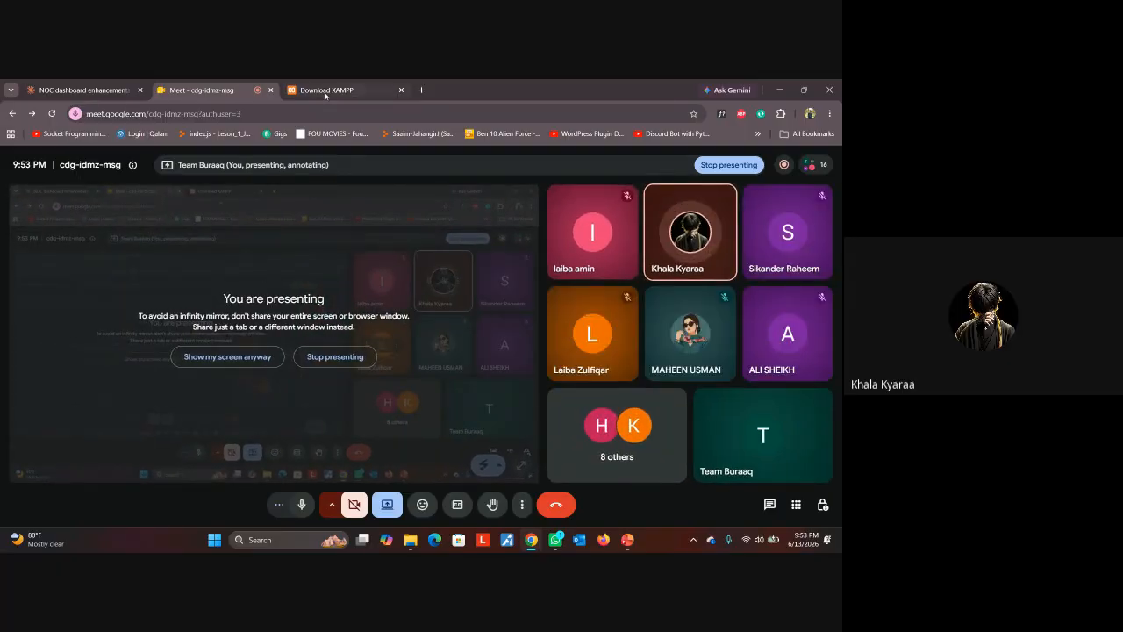
Download the XAMPP 8.0.30 Windows 64-bit installer from Apache Friends
{"action": "left_click", "coordinate": [325, 91]}
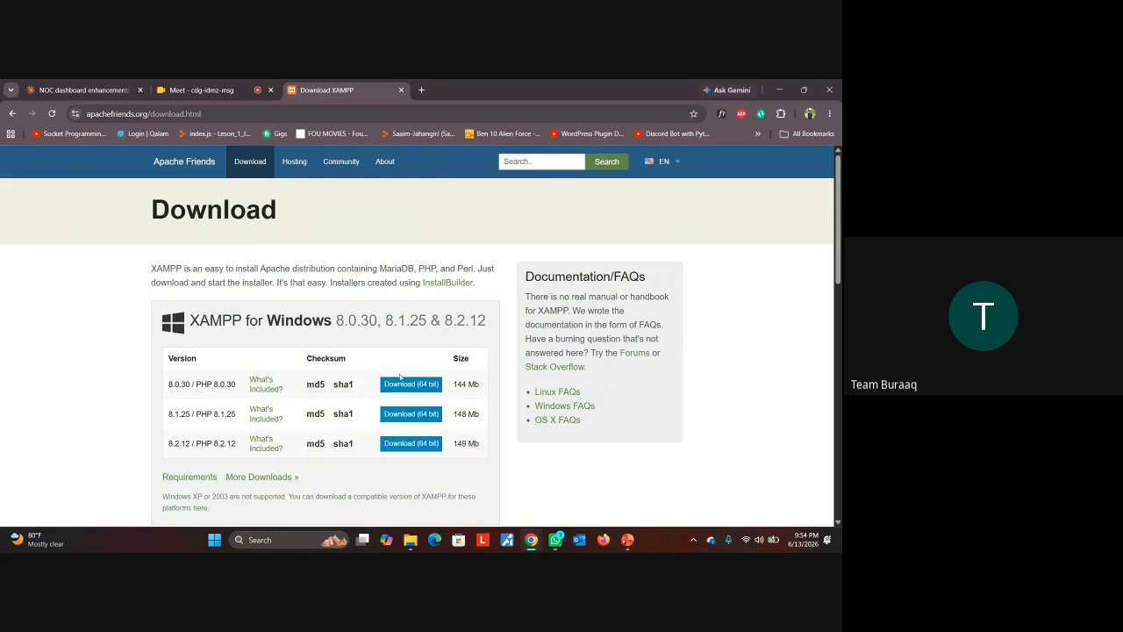
{"action": "left_click", "coordinate": [402, 383]}
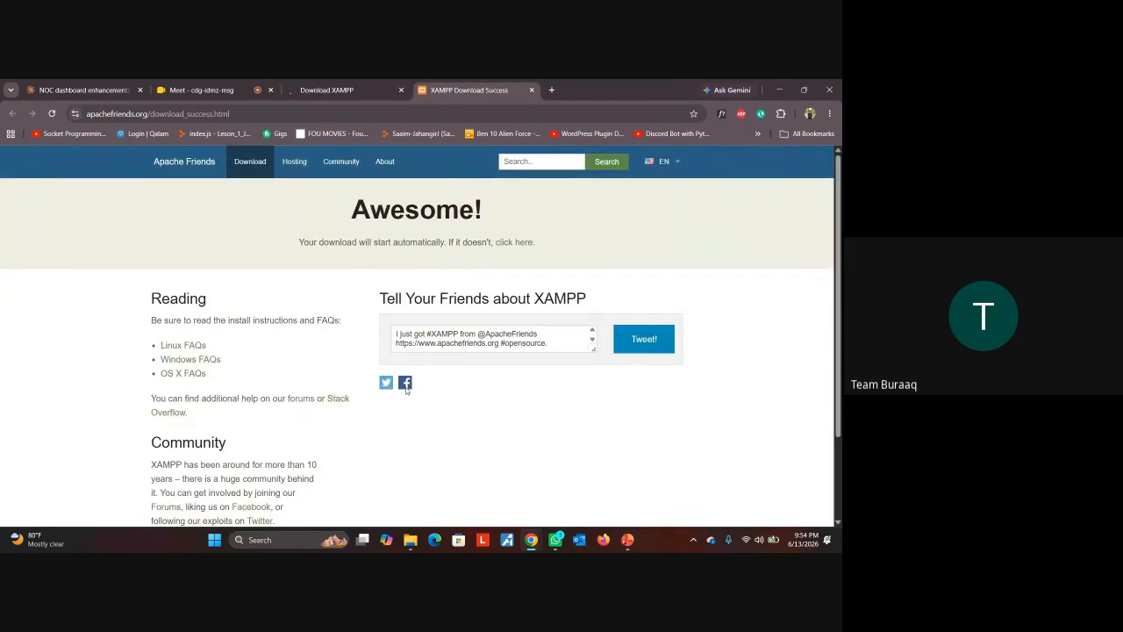
{"action": "scroll", "coordinate": [305, 423], "scroll_direction": "down", "scroll_amount": 2}
{"action": "scroll", "coordinate": [304, 423], "scroll_direction": "up", "scroll_amount": 1}
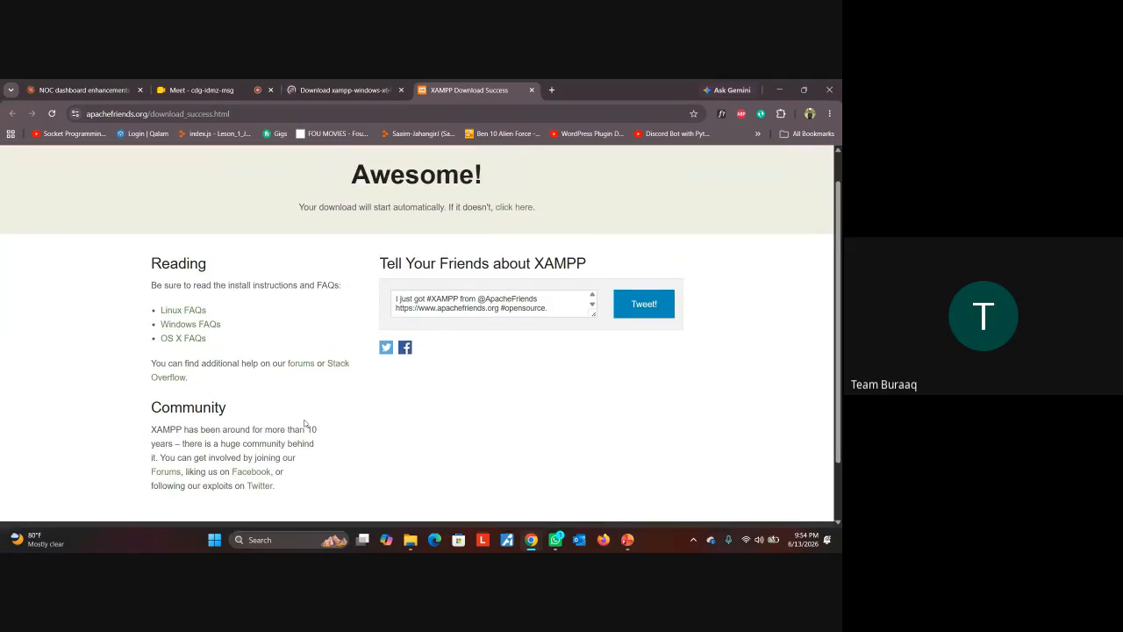
{"action": "scroll", "coordinate": [304, 423], "scroll_direction": "up", "scroll_amount": 1}
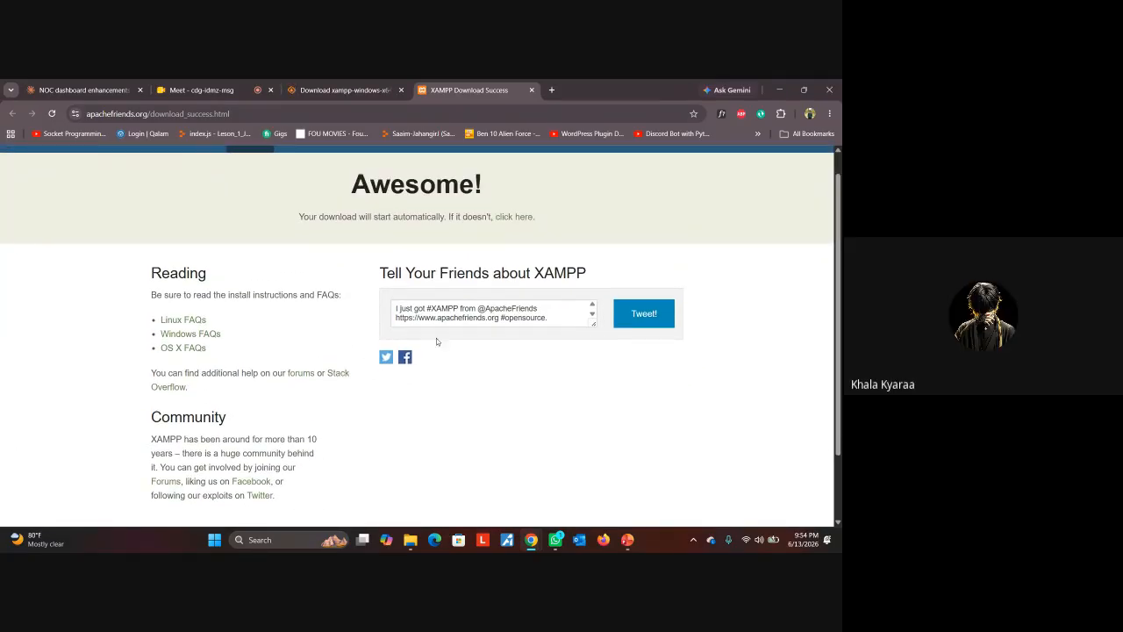
Read another new chat message in the Meet call
{"action": "left_click", "coordinate": [207, 90]}
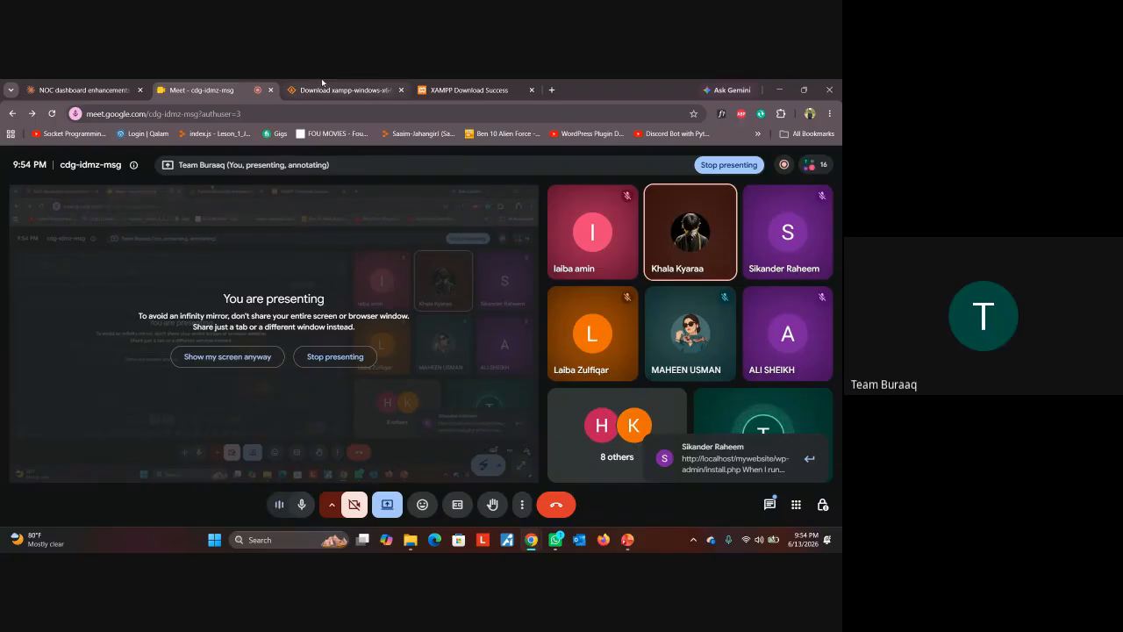
{"action": "left_click", "coordinate": [770, 462]}
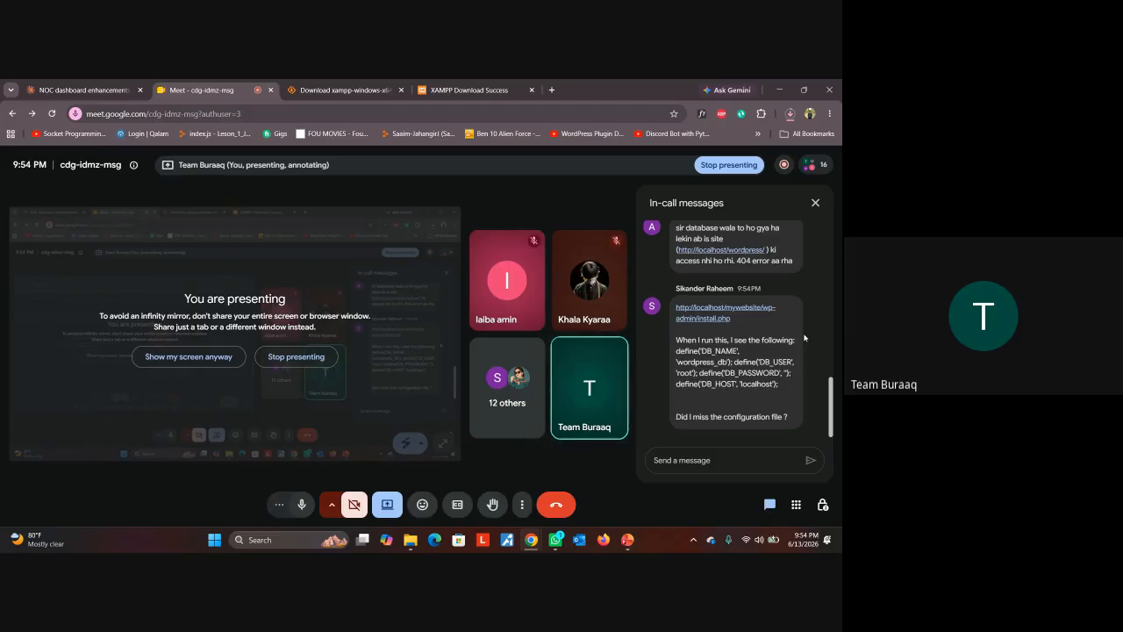
{"action": "left_click", "coordinate": [815, 202]}
Close the extra 'Find out more about XAMPP' tab and check the installer's download progress
{"action": "left_click", "coordinate": [523, 83]}
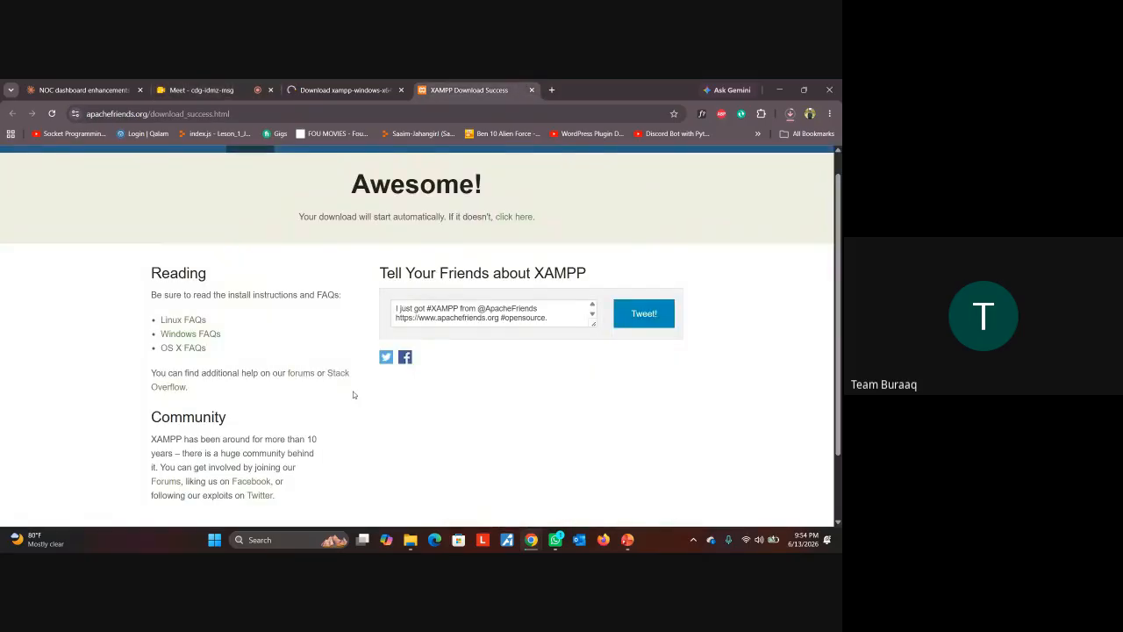
{"action": "scroll", "coordinate": [351, 394], "scroll_direction": "down", "scroll_amount": 1}
{"action": "scroll", "coordinate": [353, 395], "scroll_direction": "up", "scroll_amount": 1}
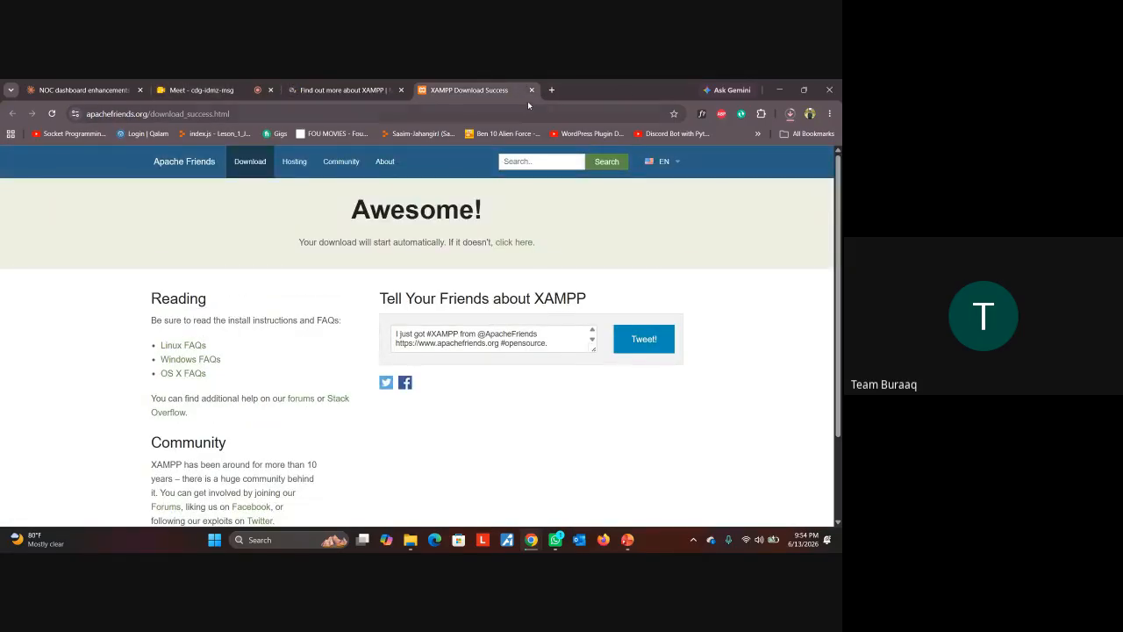
{"action": "left_click", "coordinate": [391, 91]}
{"action": "left_click", "coordinate": [399, 90]}
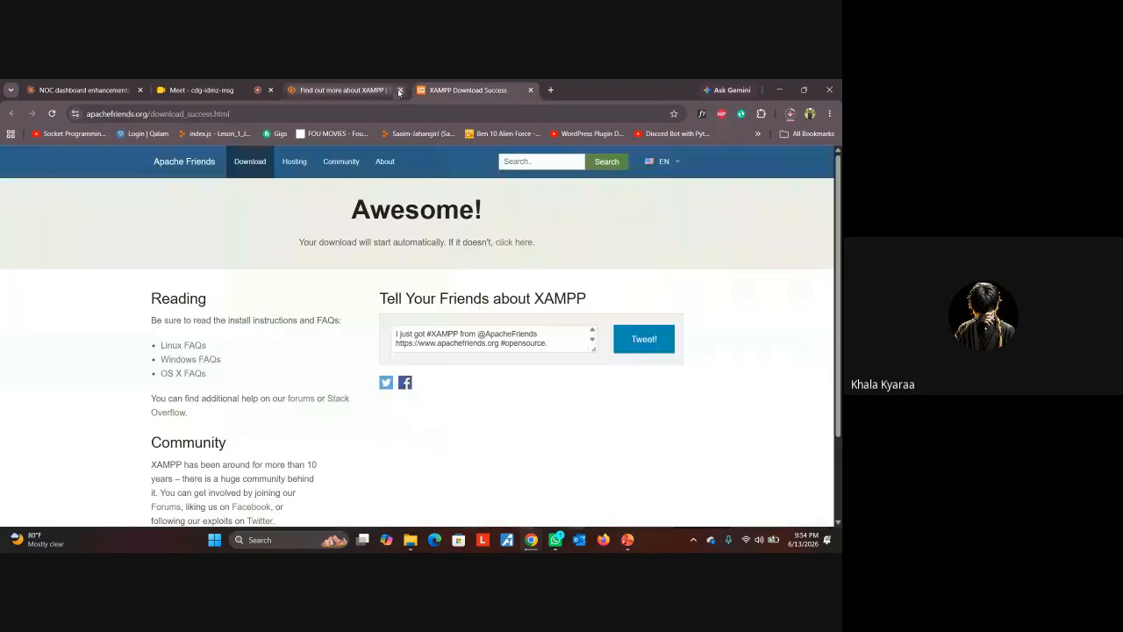
{"action": "left_click", "coordinate": [790, 114]}
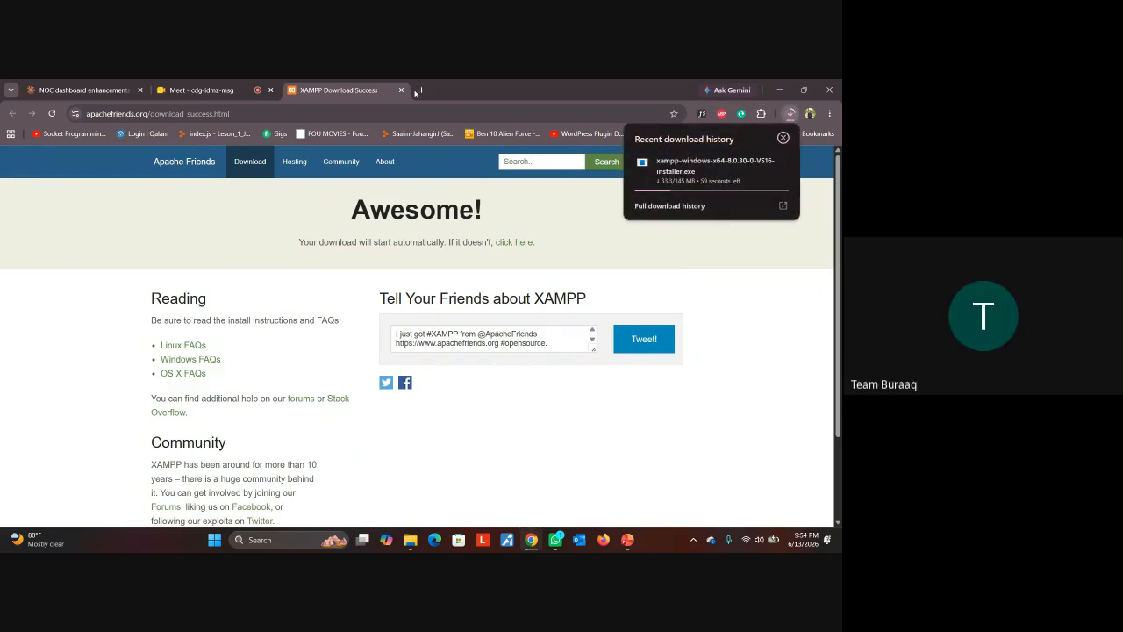
Search for WordPress and download WordPress 7.0 from WordPress.org
{"action": "left_click", "coordinate": [422, 90]}
{"action": "type", "text": "word"}
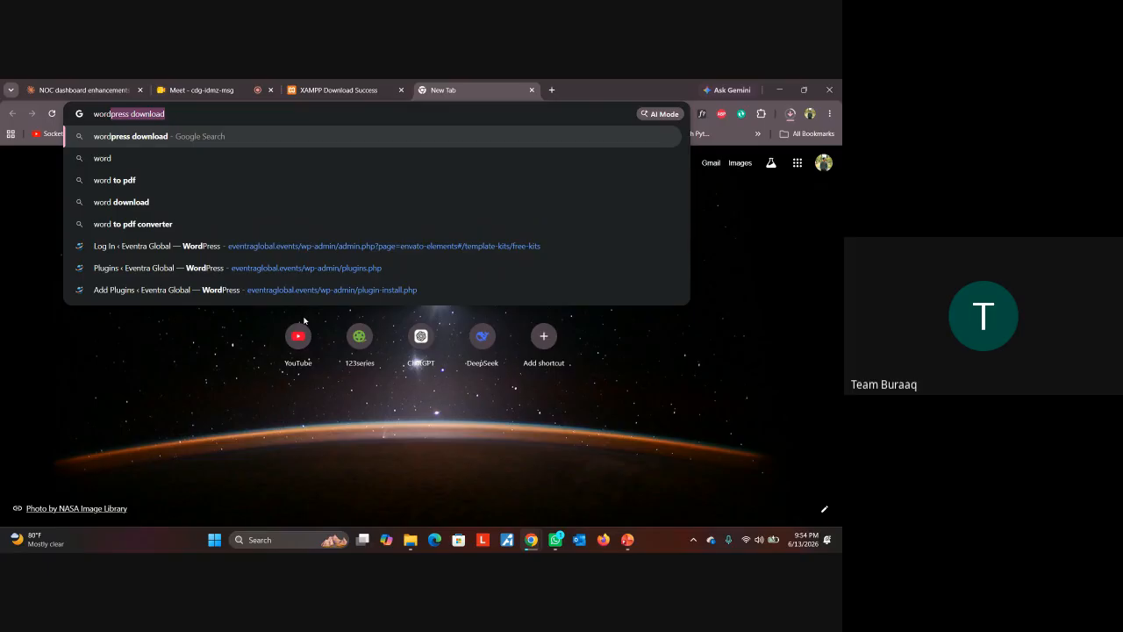
{"action": "key", "text": "Return"}
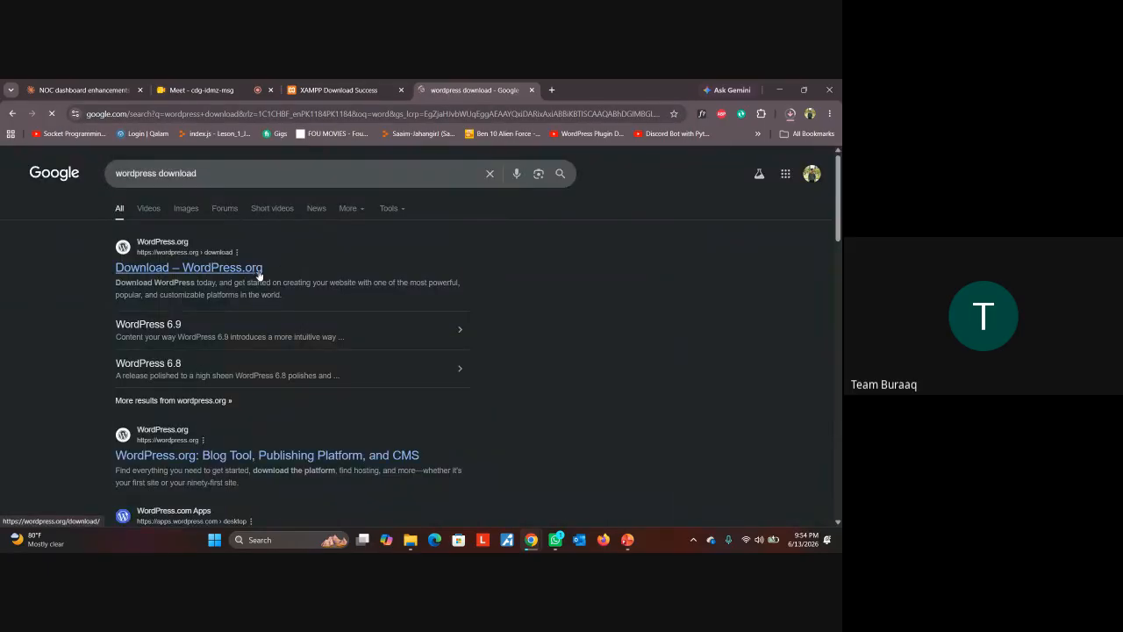
{"action": "left_click", "coordinate": [252, 269]}
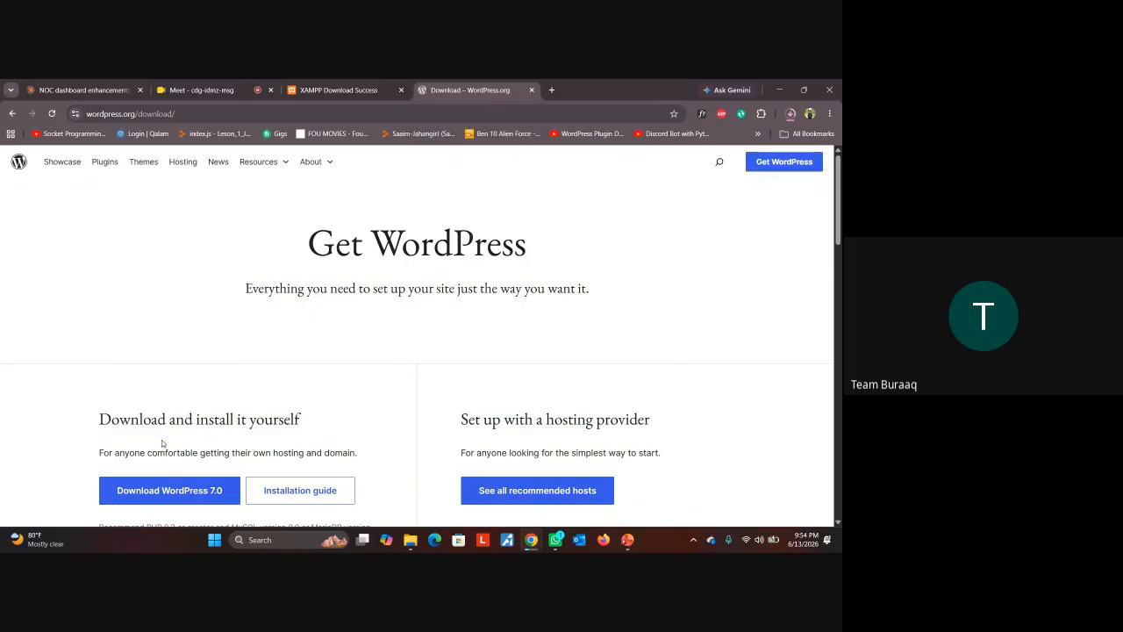
{"action": "scroll", "coordinate": [162, 440], "scroll_direction": "down", "scroll_amount": 1}
{"action": "left_click", "coordinate": [189, 409]}
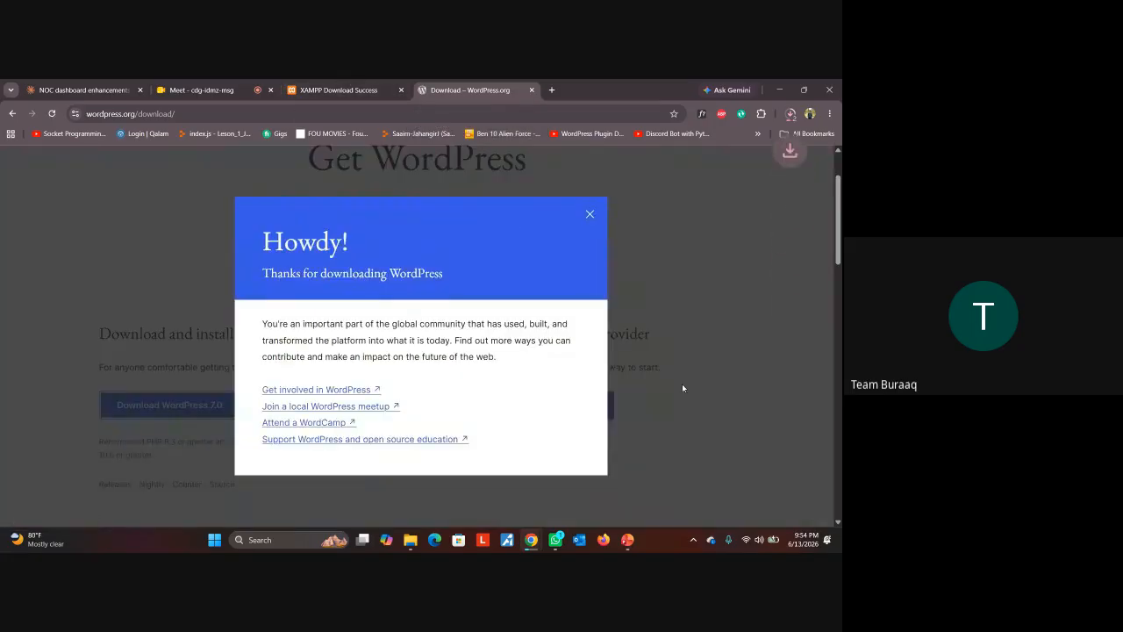
Close the WordPress and XAMPP tabs and check recent downloads progress
{"action": "left_click", "coordinate": [531, 90]}
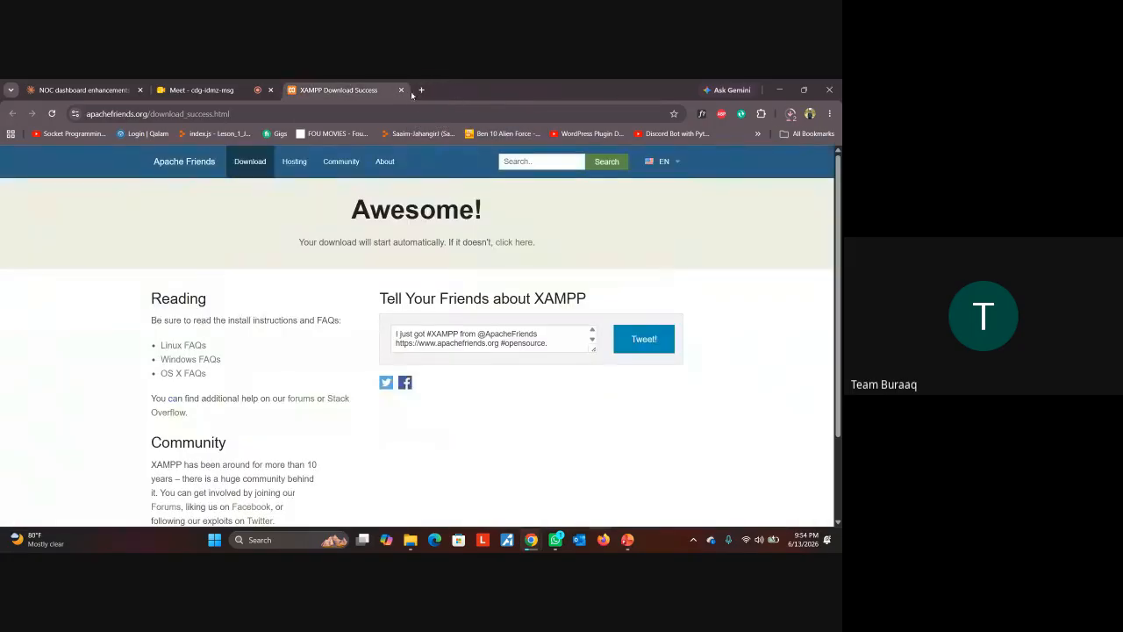
{"action": "left_click", "coordinate": [400, 89]}
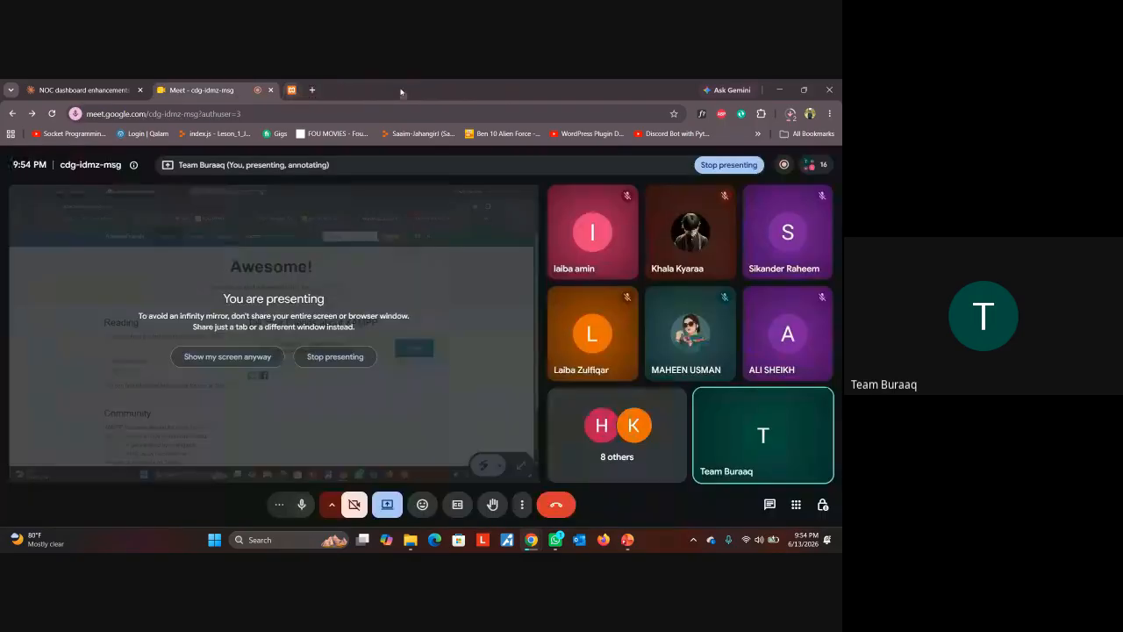
{"action": "left_click", "coordinate": [788, 115]}
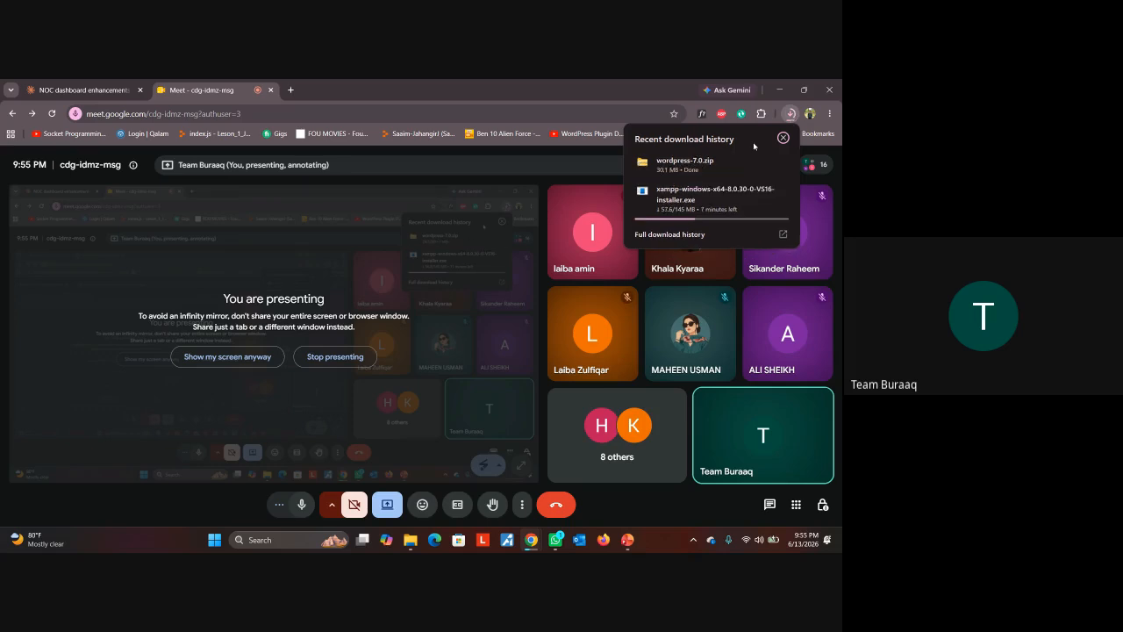
Extract all of wordpress-7.0.zip into Downloads and select the extracted wordpress folder
{"action": "left_click", "coordinate": [689, 163]}
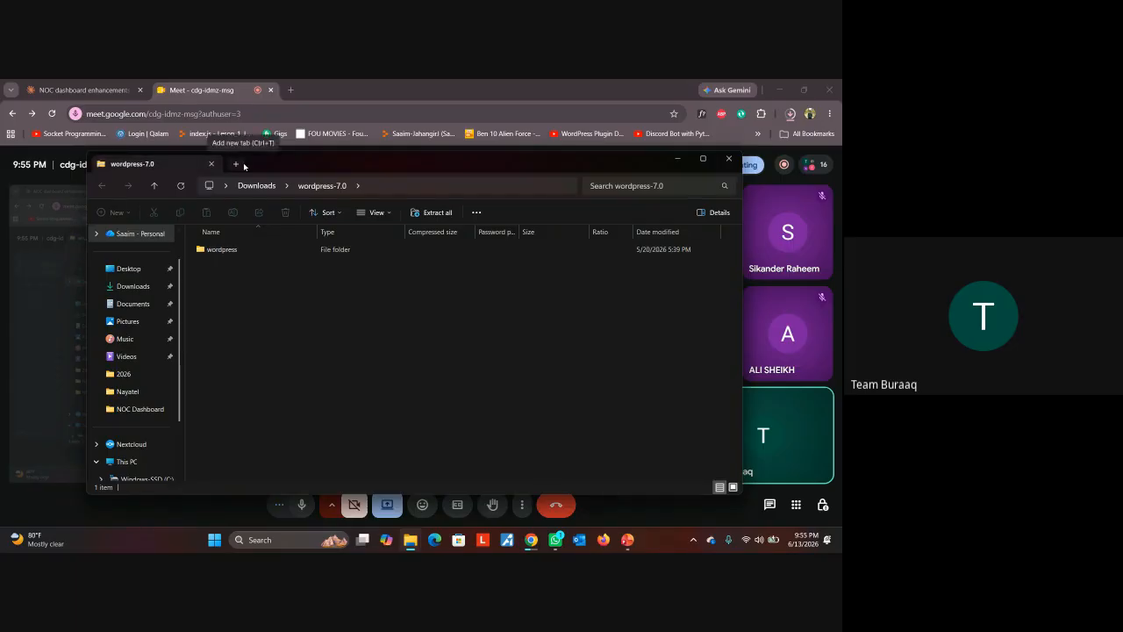
{"action": "left_click", "coordinate": [133, 286]}
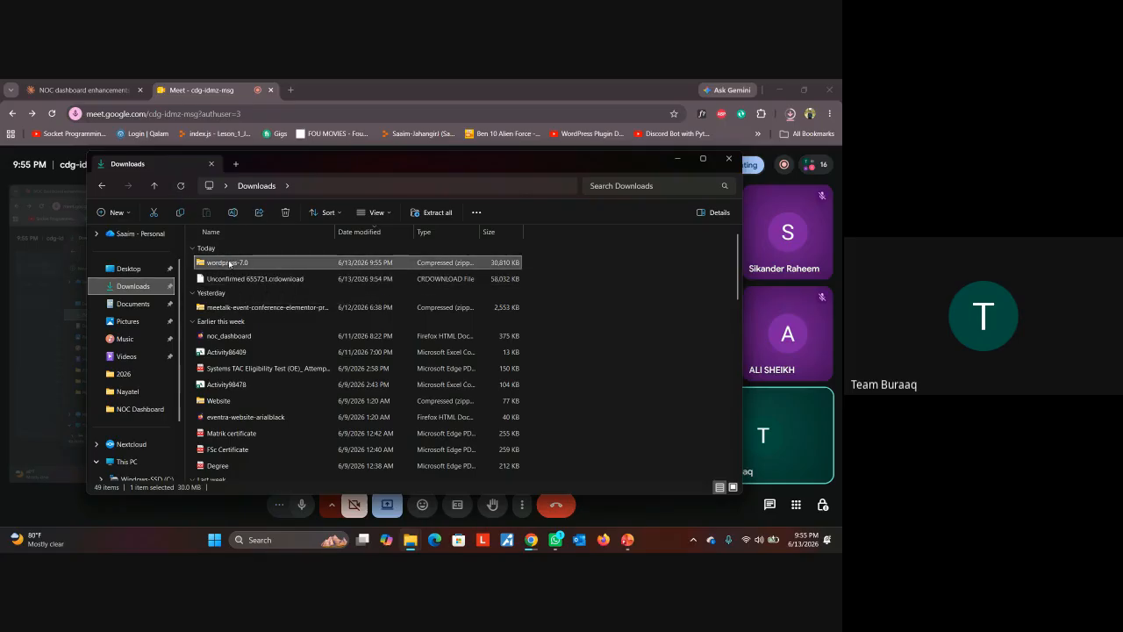
{"action": "right_click", "coordinate": [229, 263]}
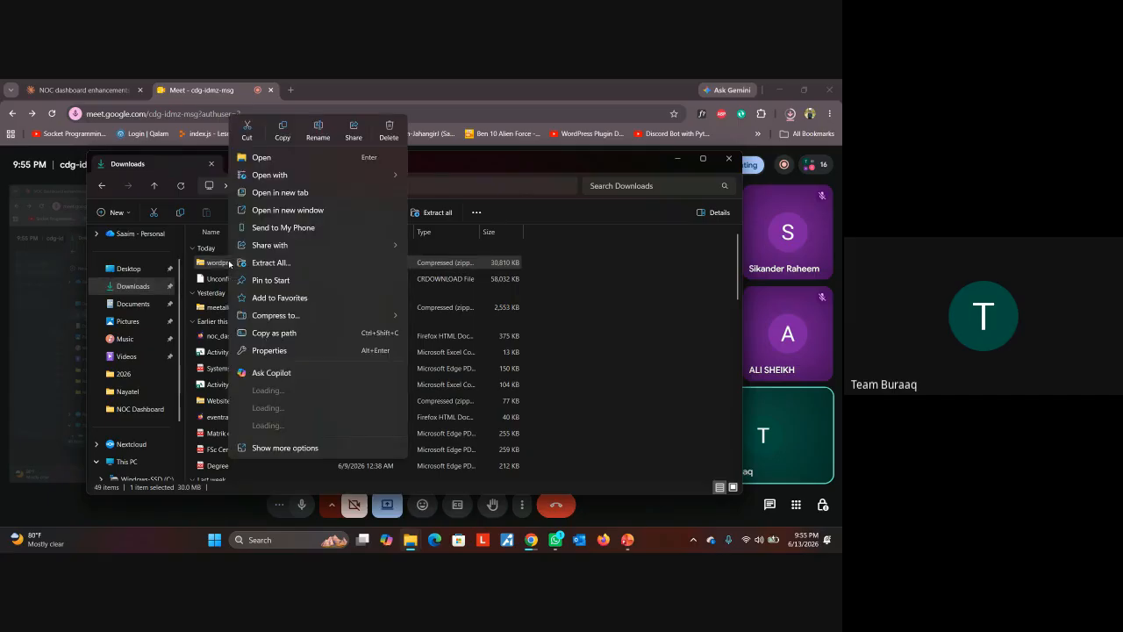
{"action": "left_click", "coordinate": [379, 265]}
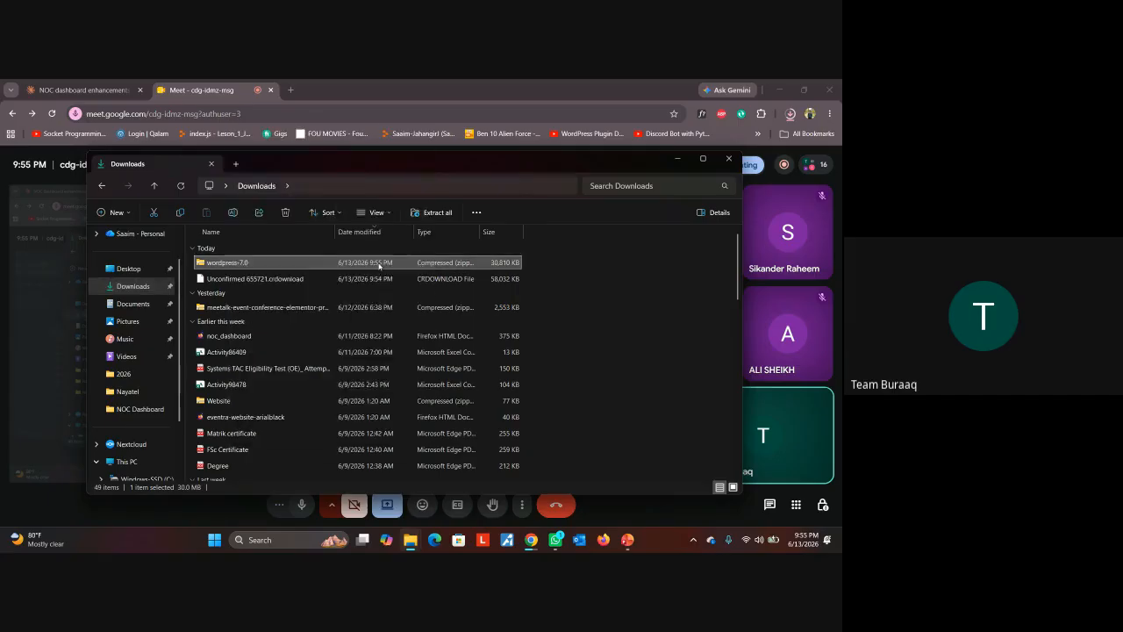
{"action": "left_click", "coordinate": [509, 420]}
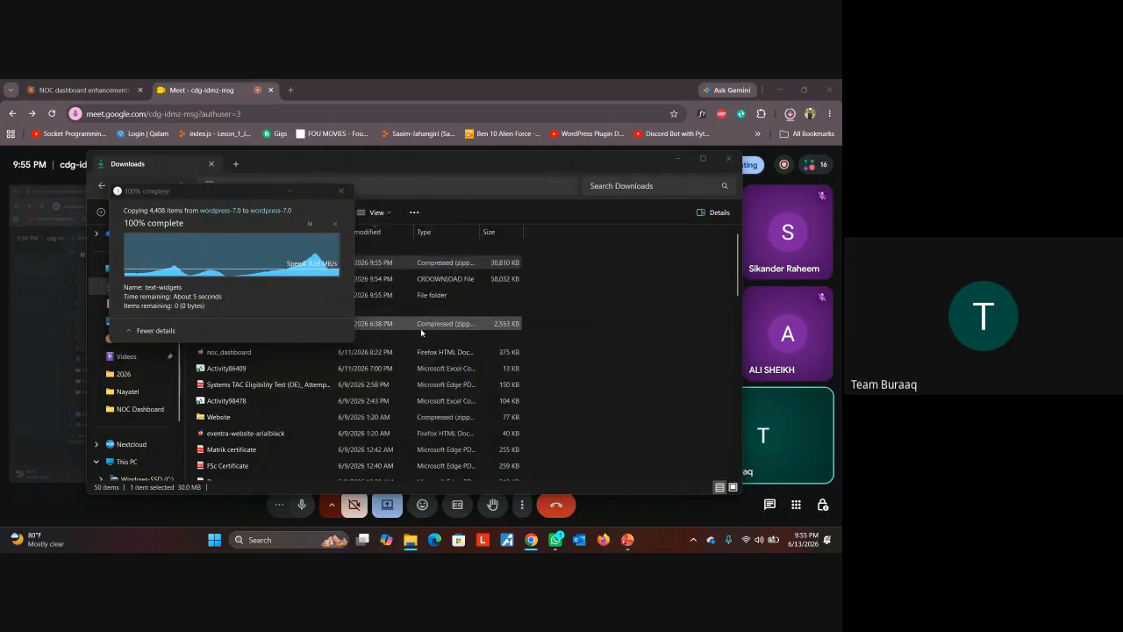
{"action": "left_click", "coordinate": [237, 279]}
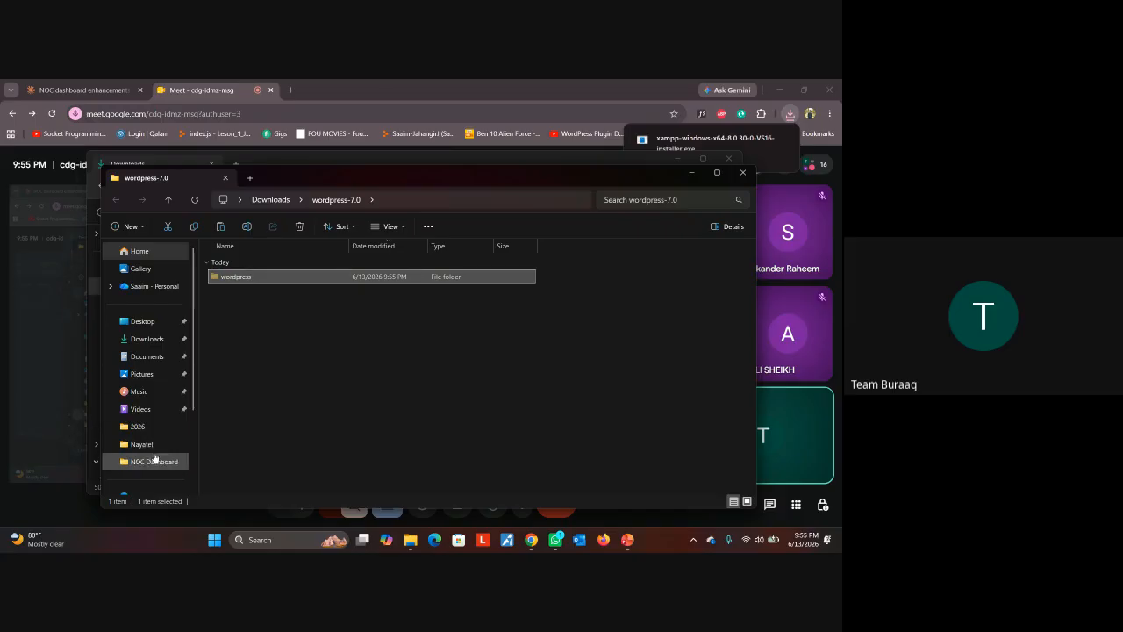
Paste the wordpress folder onto New Volume (D:) and select the leftover wordpress-7.0 folder
{"action": "scroll", "coordinate": [151, 466], "scroll_direction": "down", "scroll_amount": 2}
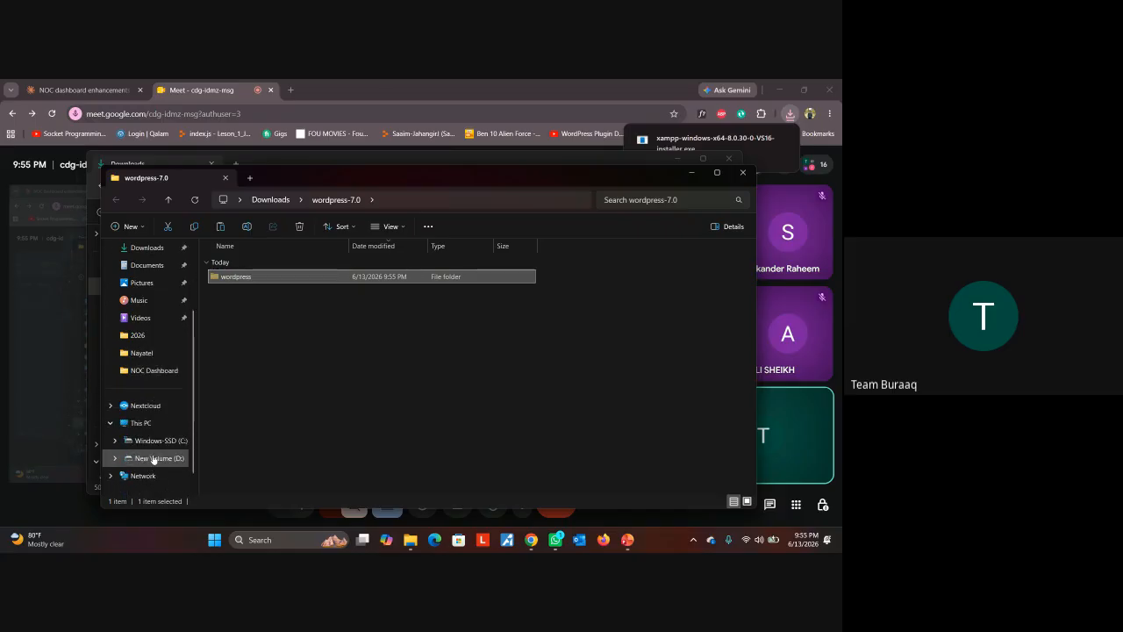
{"action": "left_click", "coordinate": [154, 458]}
{"action": "scroll", "coordinate": [472, 341], "scroll_direction": "down", "scroll_amount": 1}
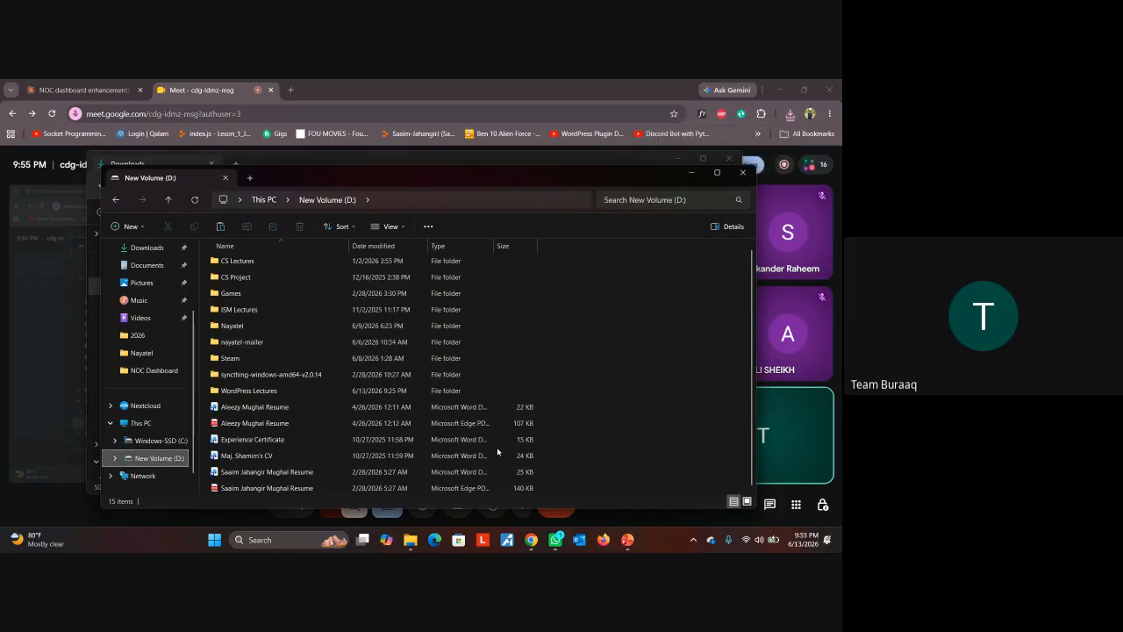
{"action": "key", "text": "ctrl+v"}
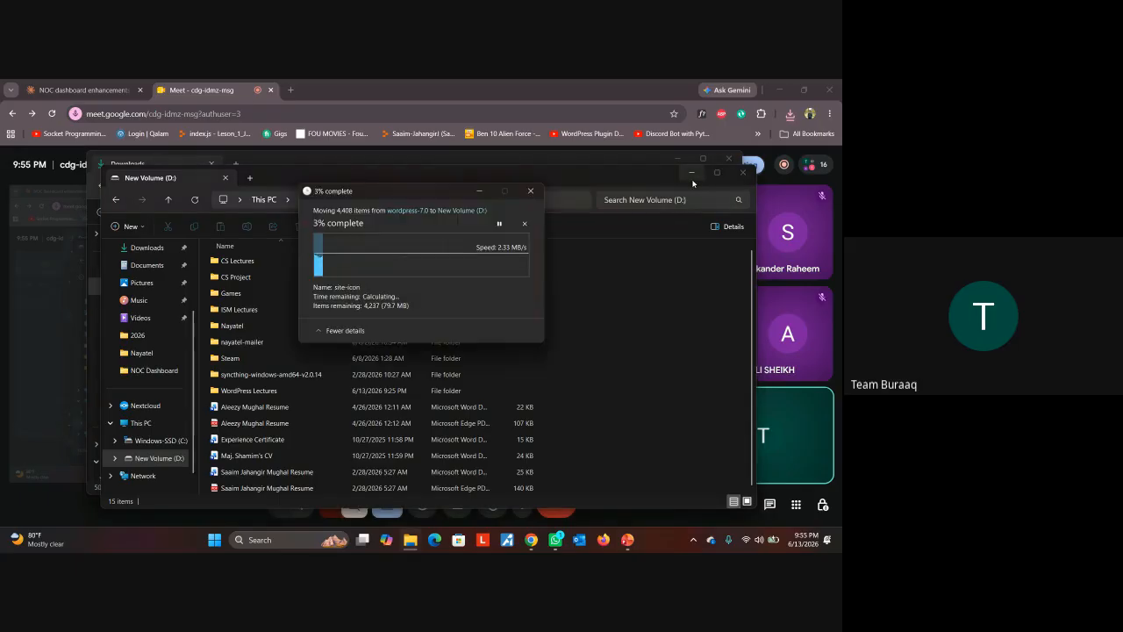
{"action": "left_click", "coordinate": [693, 175]}
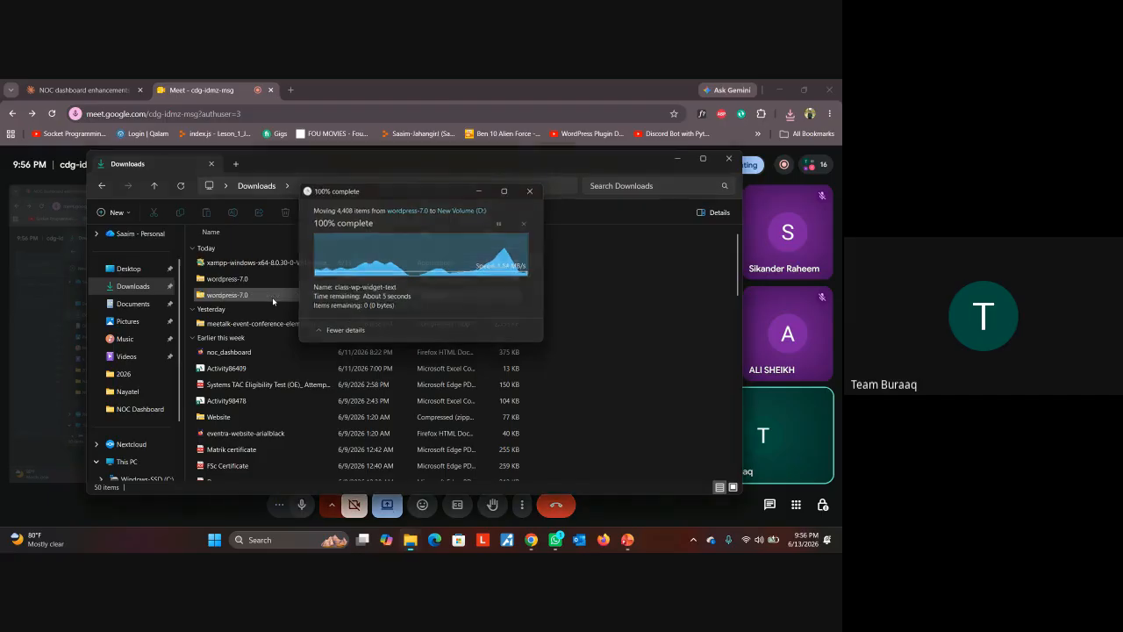
{"action": "left_click", "coordinate": [245, 295]}
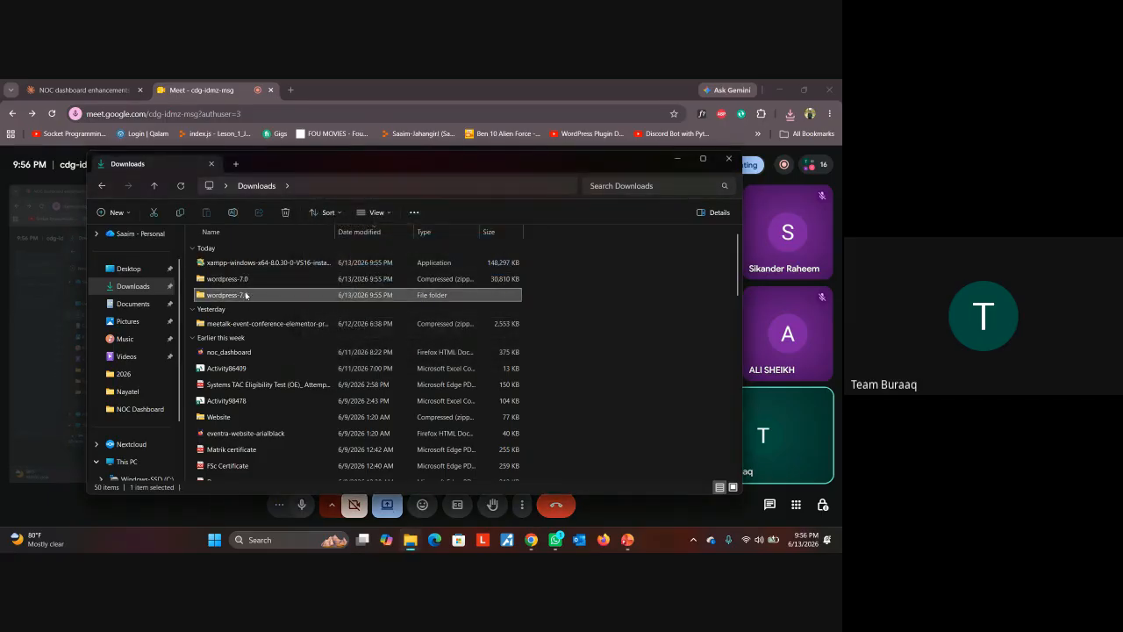
Permanently delete wordpress-7.0, try launching the XAMPP installer, and dismiss the access error
{"action": "key", "text": "shift+Delete"}
{"action": "key", "text": "Return"}
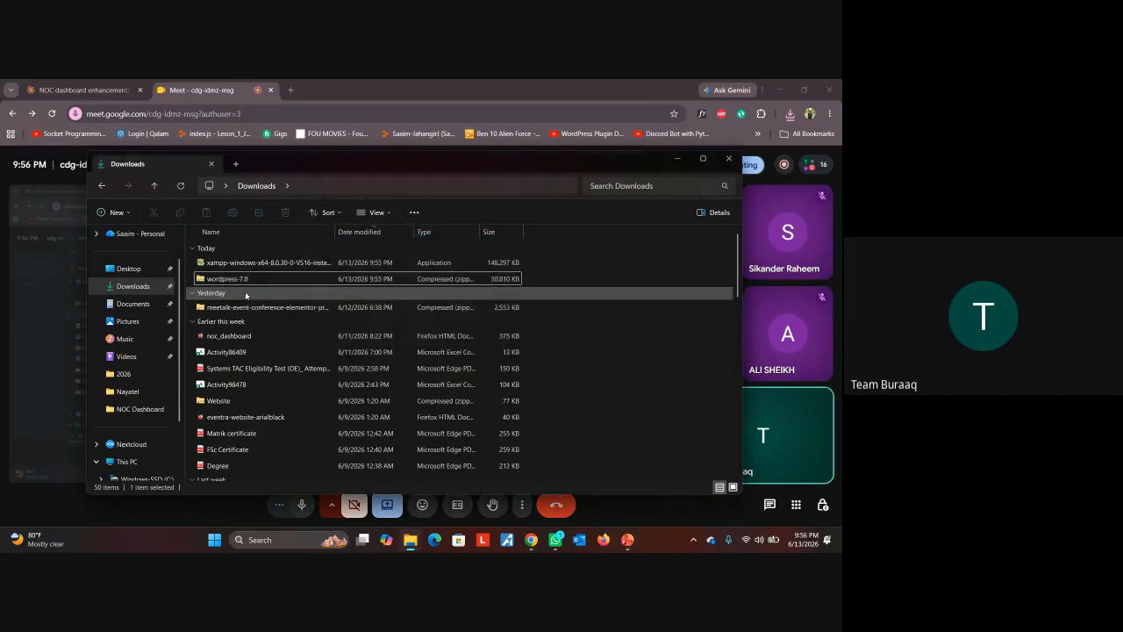
{"action": "double_click", "coordinate": [291, 263]}
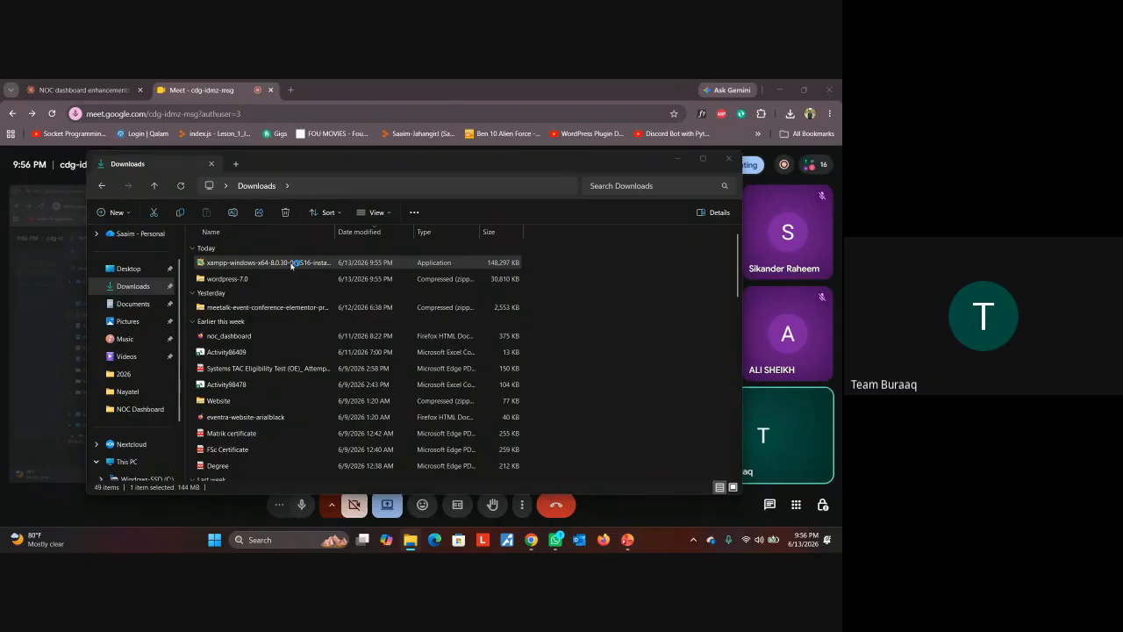
{"action": "double_click", "coordinate": [291, 265]}
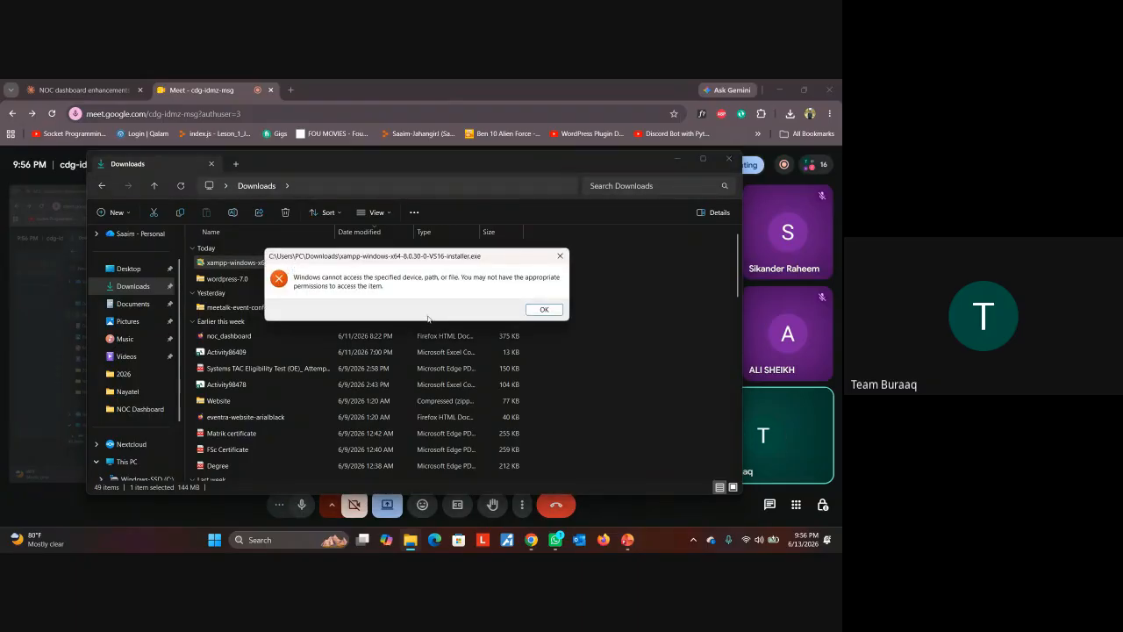
{"action": "left_click", "coordinate": [544, 310]}
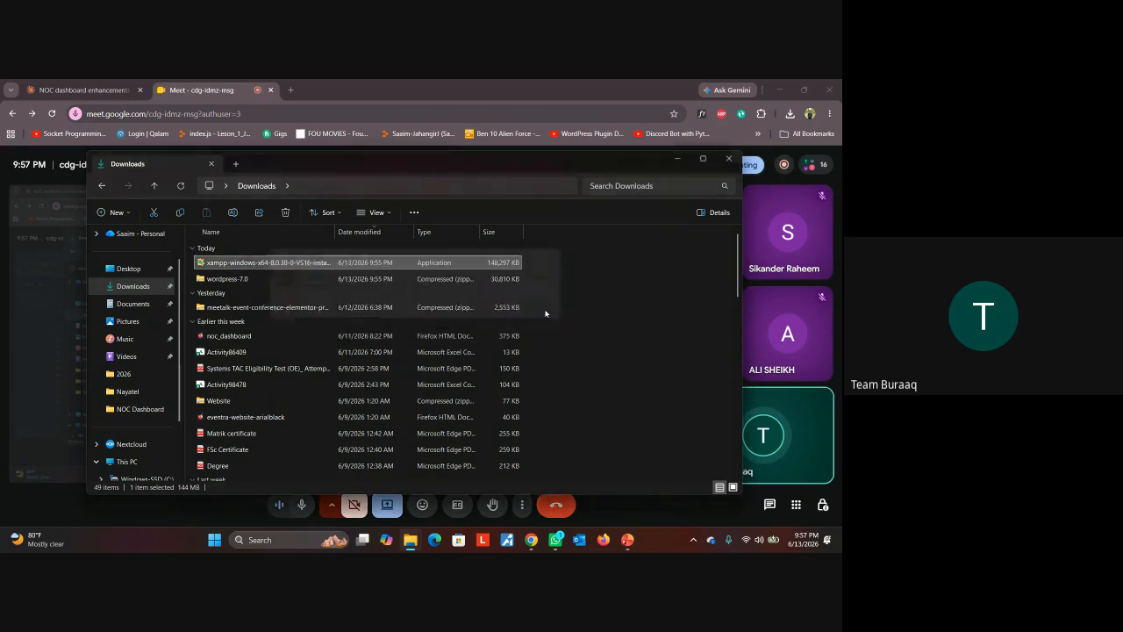
{"action": "left_click", "coordinate": [677, 161]}
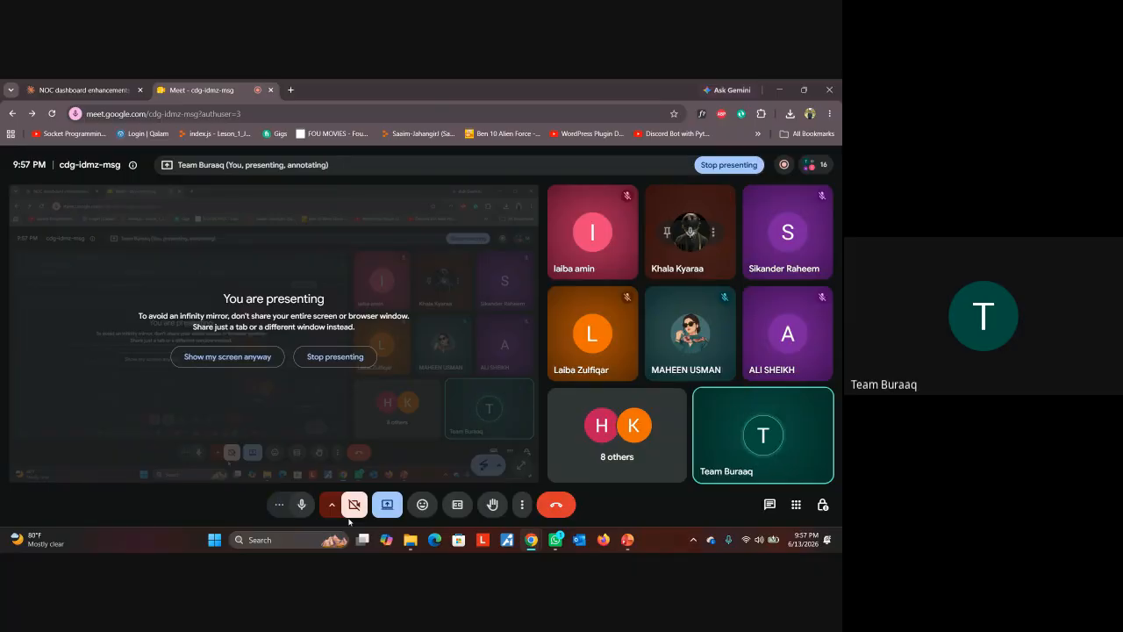
Mute the microphone in the Meet call while the screen stays presented
{"action": "left_click", "coordinate": [304, 507]}
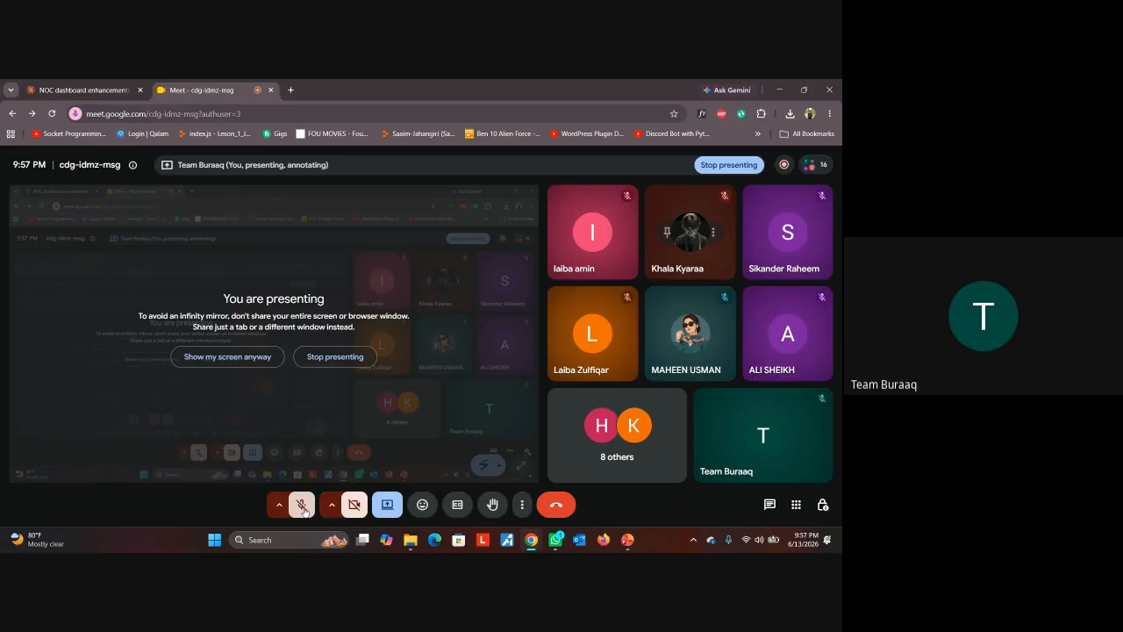
{"action": "key", "text": "space"}
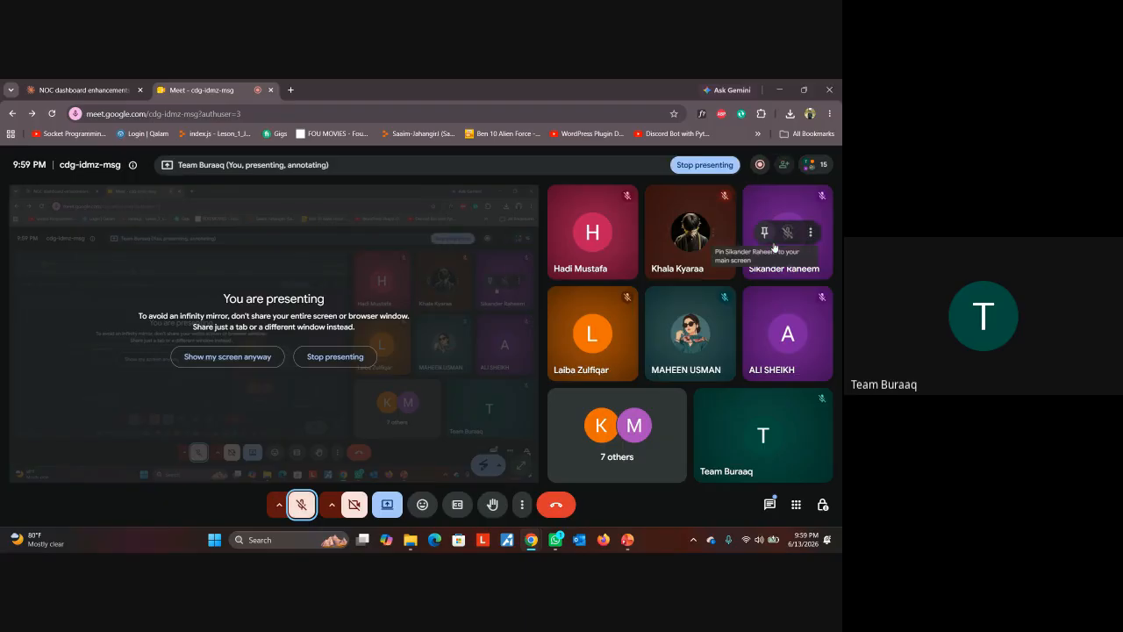
Admit the waiting guest from the People list
{"action": "mouse_move", "coordinate": [816, 166]}
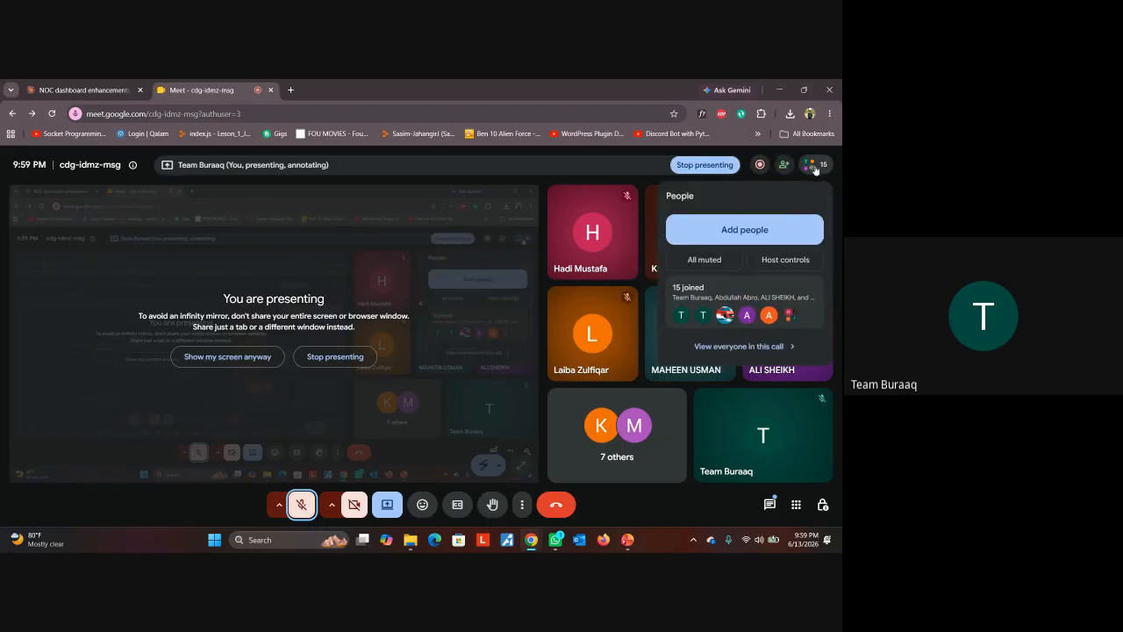
{"action": "left_click", "coordinate": [760, 164]}
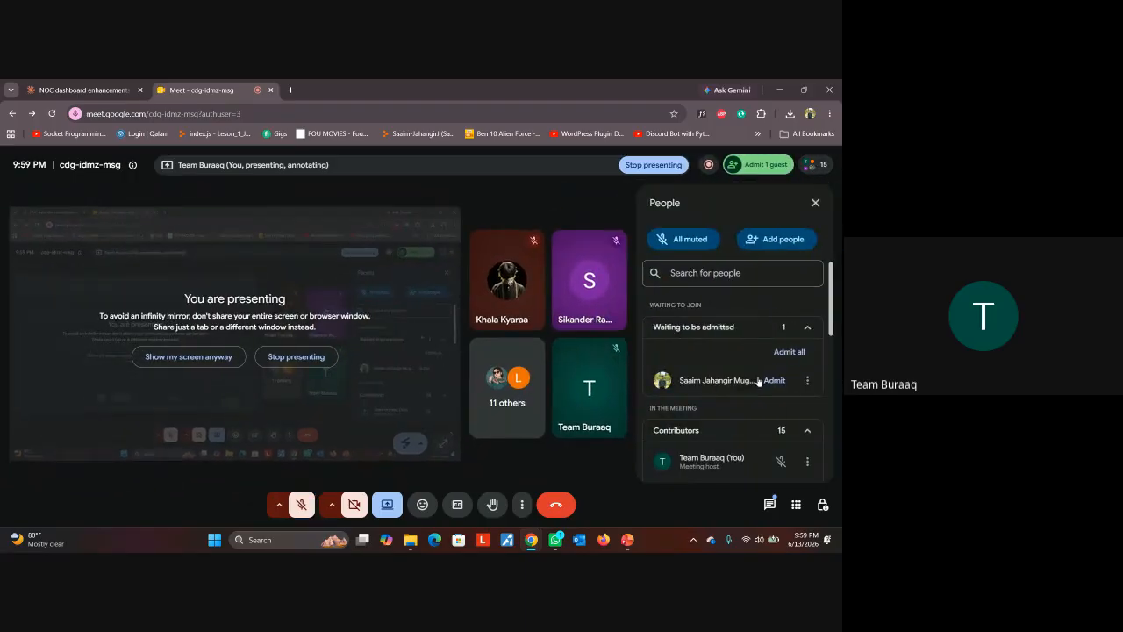
{"action": "left_click", "coordinate": [774, 380]}
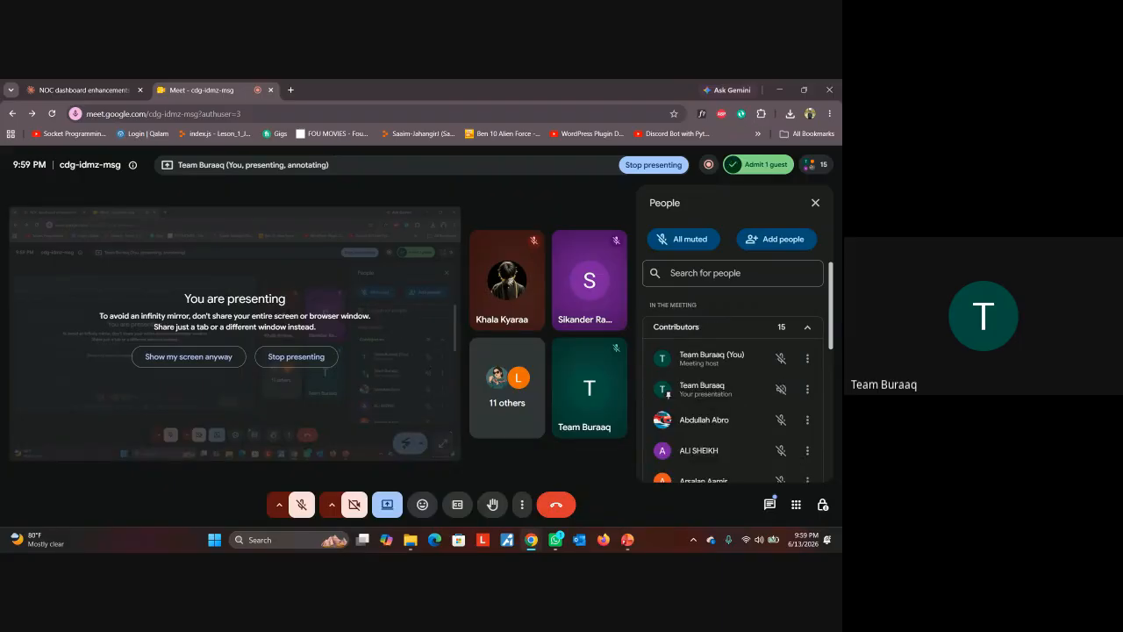
Turn the microphone back on and stop sharing the screen
{"action": "left_click", "coordinate": [301, 505]}
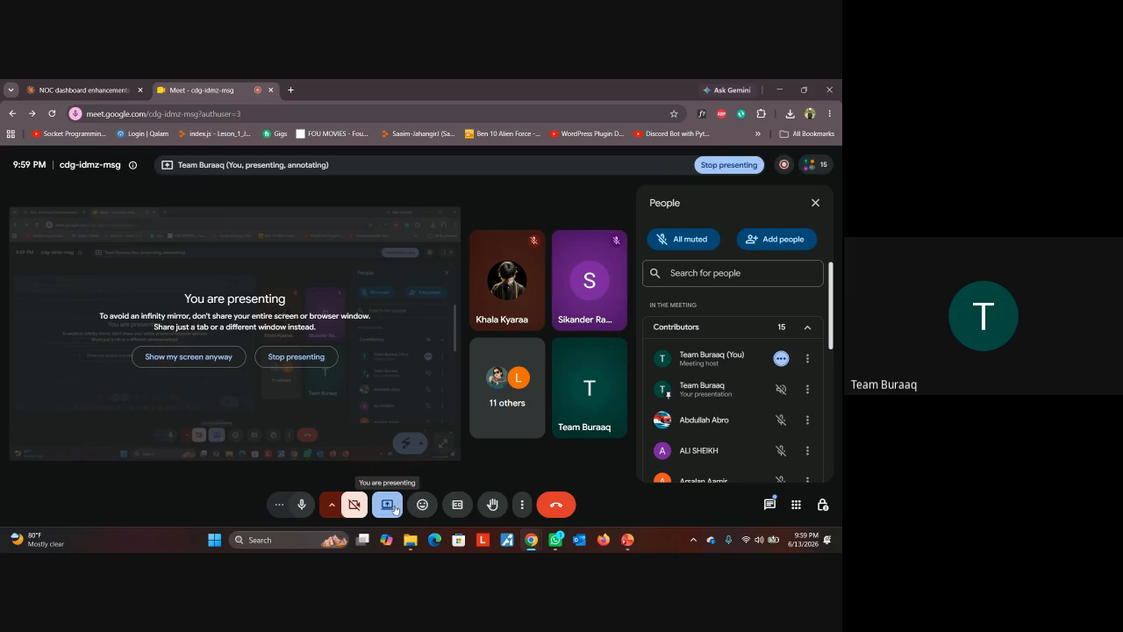
{"action": "left_click", "coordinate": [394, 509]}
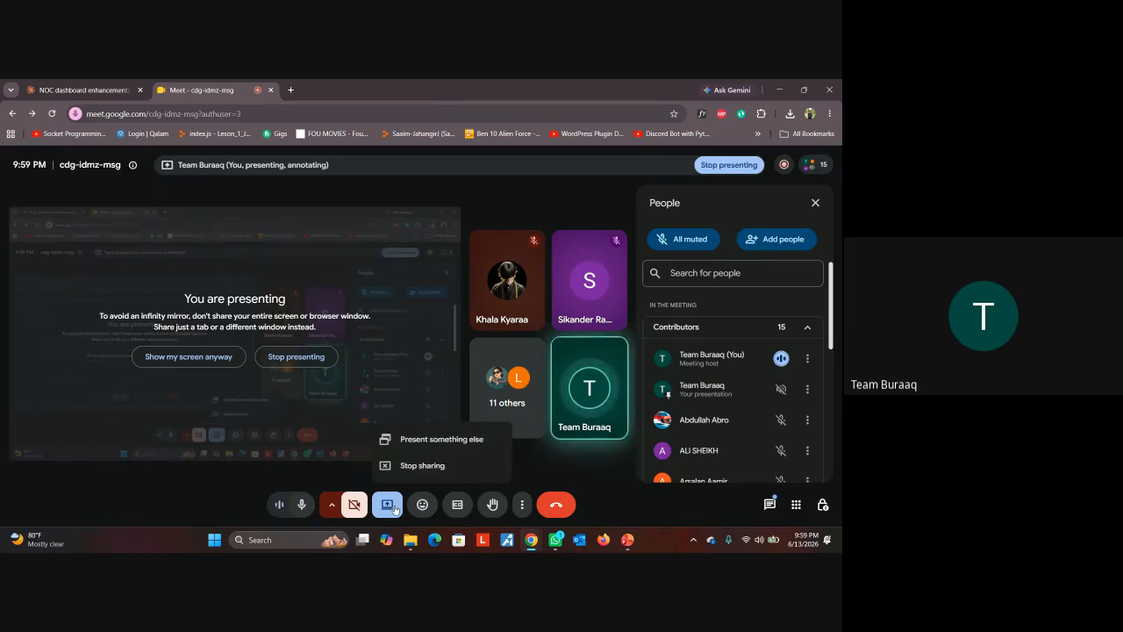
{"action": "left_click", "coordinate": [432, 465]}
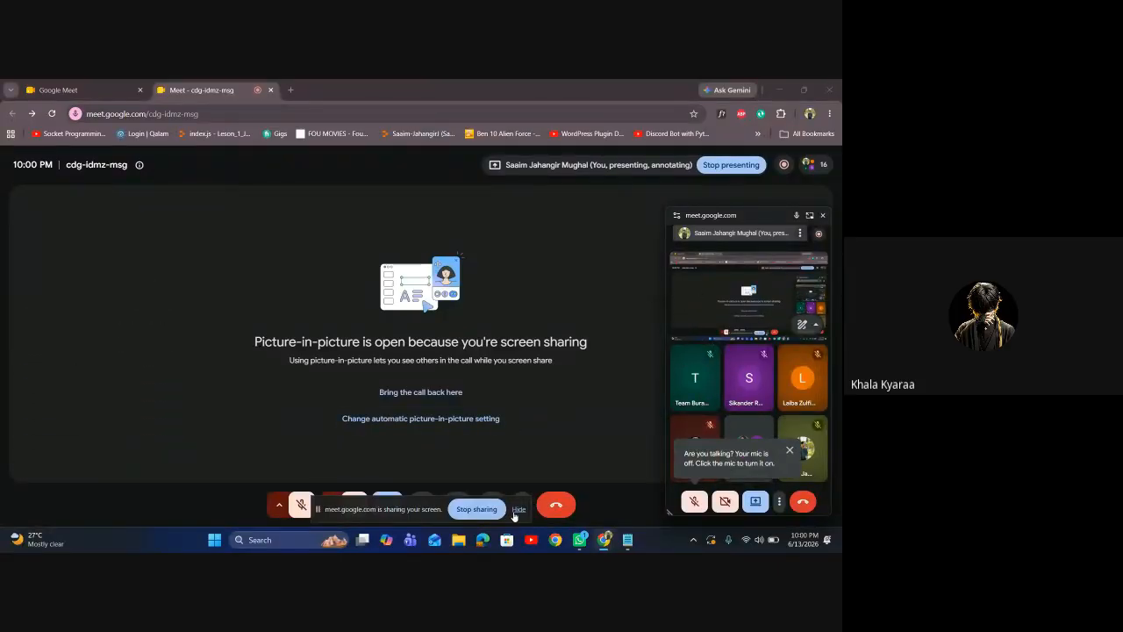
Dismiss the screen-sharing notice and search 'xampp download' in a new tab
{"action": "left_click", "coordinate": [519, 510]}
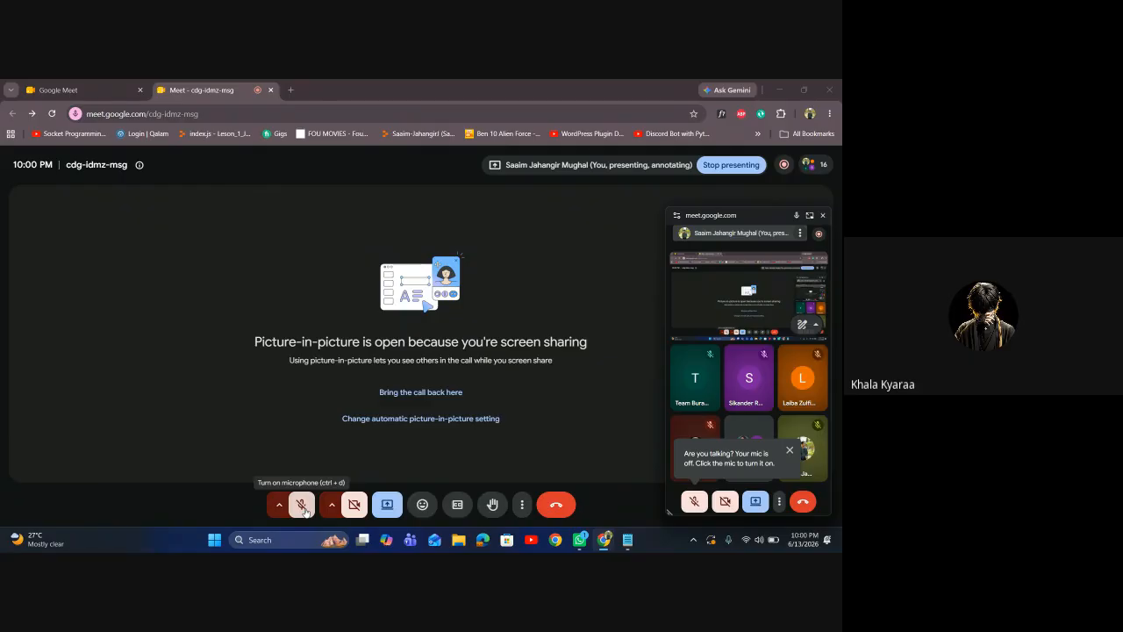
{"action": "left_click", "coordinate": [292, 89]}
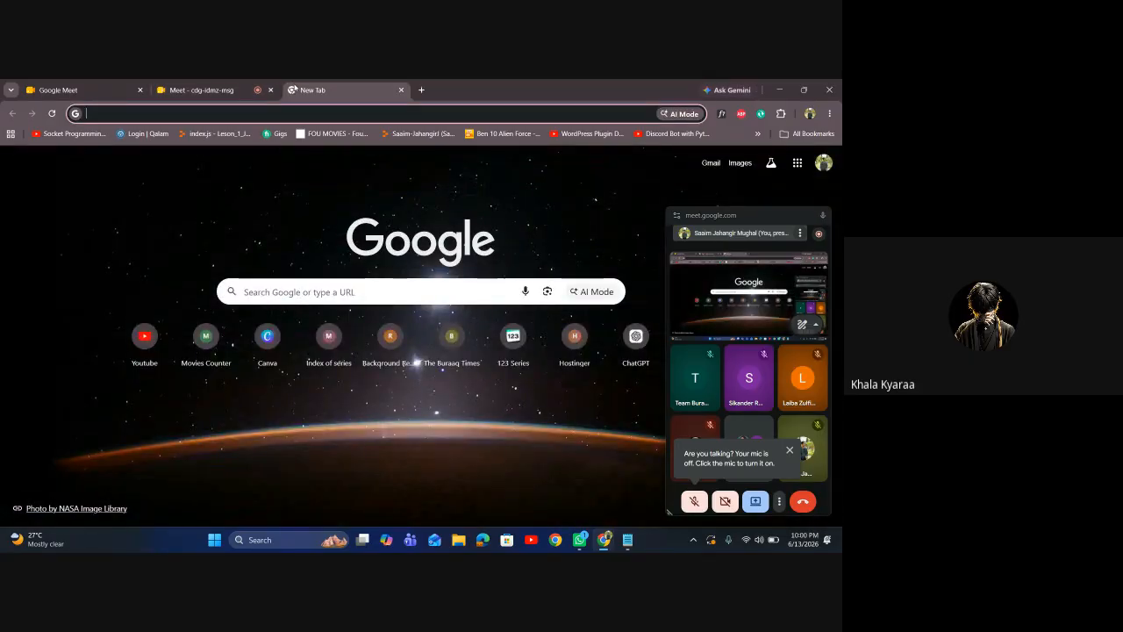
{"action": "type", "text": "xampp"}
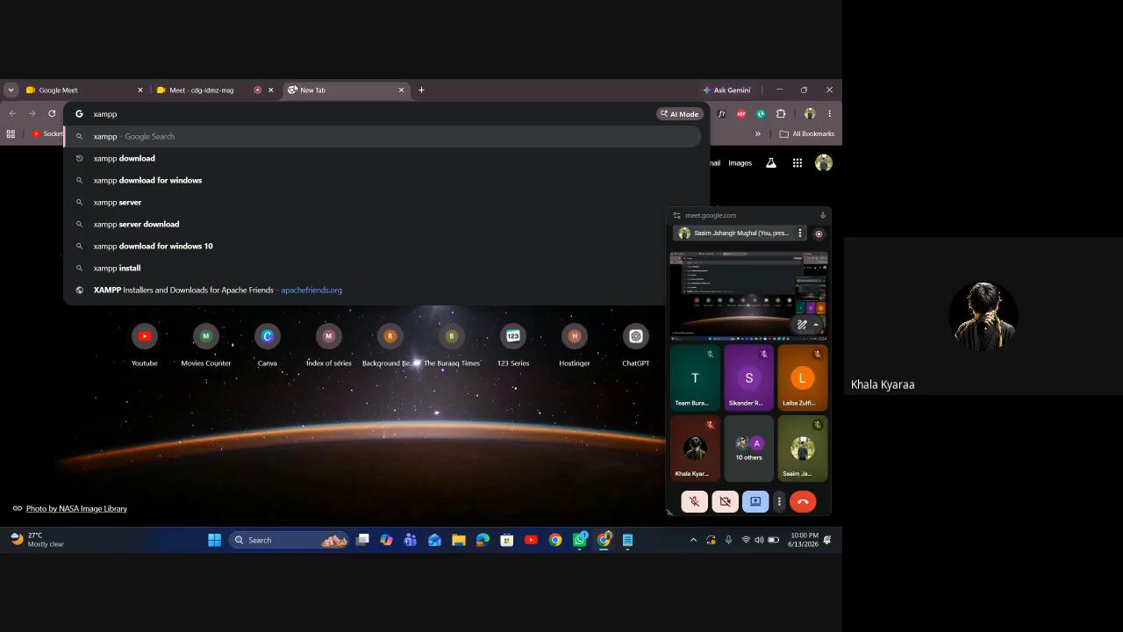
{"action": "key", "text": "Down"}
{"action": "key", "text": "Return"}
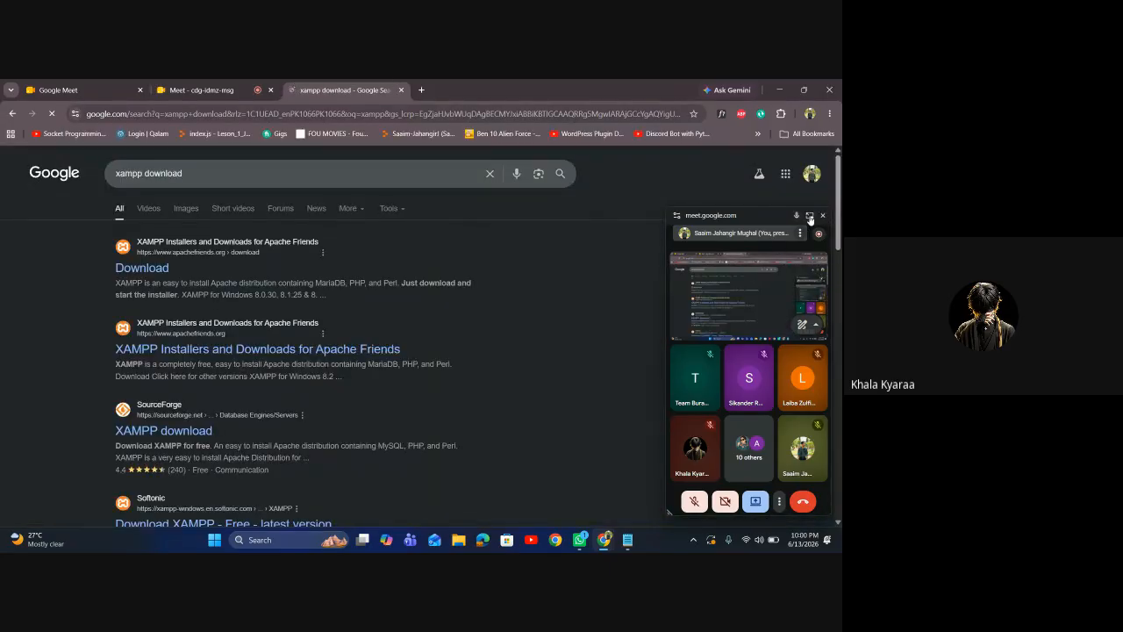
Download the XAMPP 8.0.30 Windows installer from the Apache Friends download page
{"action": "left_click", "coordinate": [822, 215]}
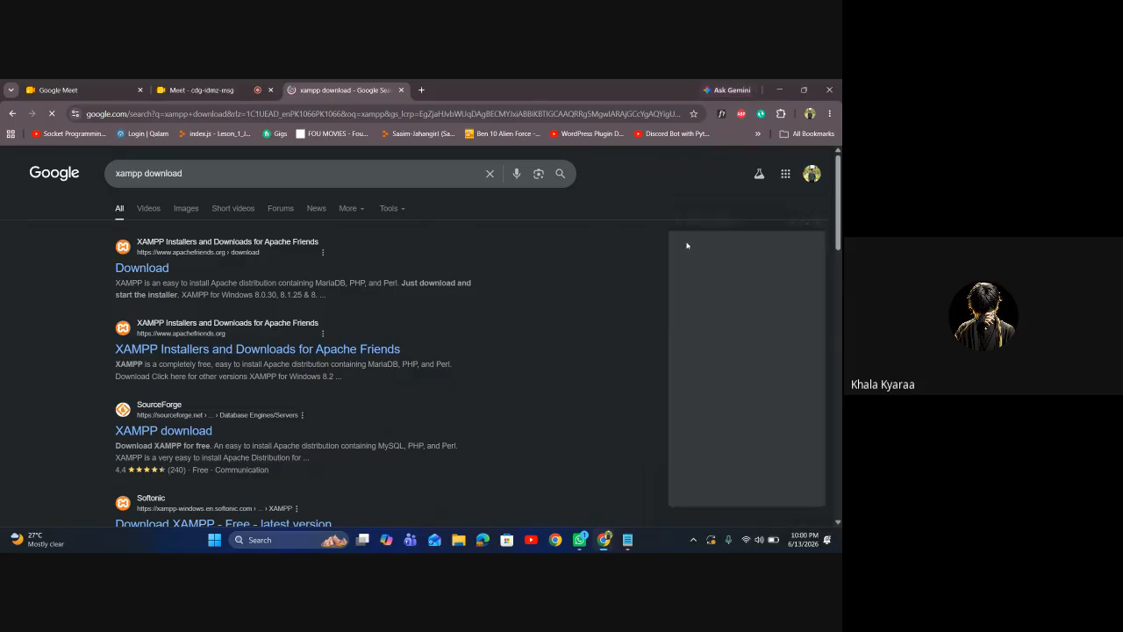
{"action": "left_click", "coordinate": [157, 270]}
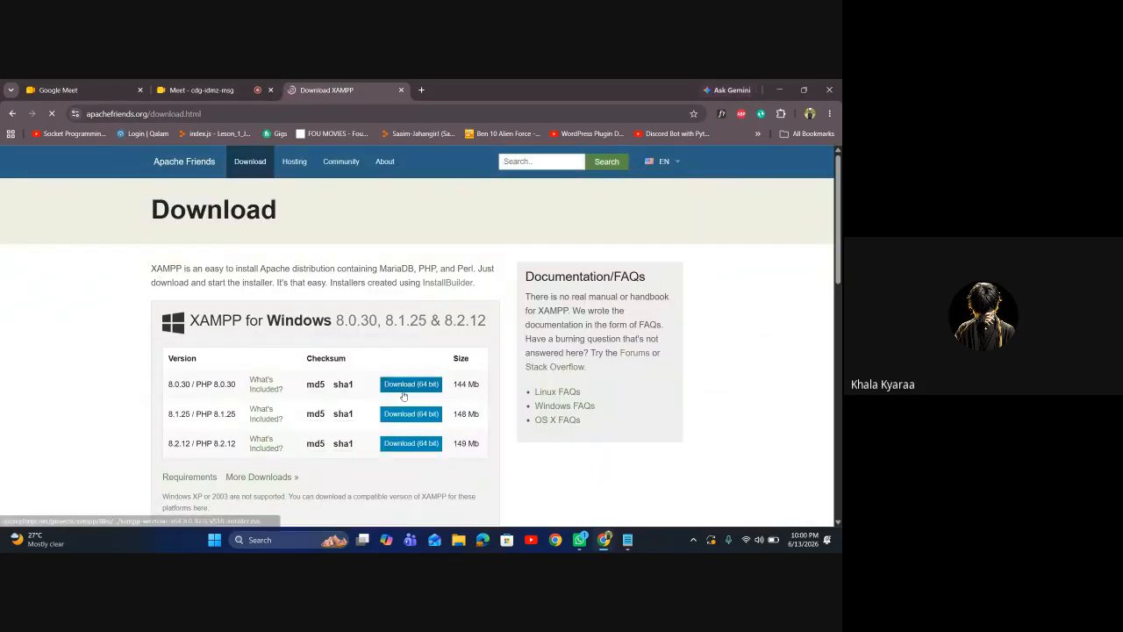
{"action": "left_click", "coordinate": [405, 390]}
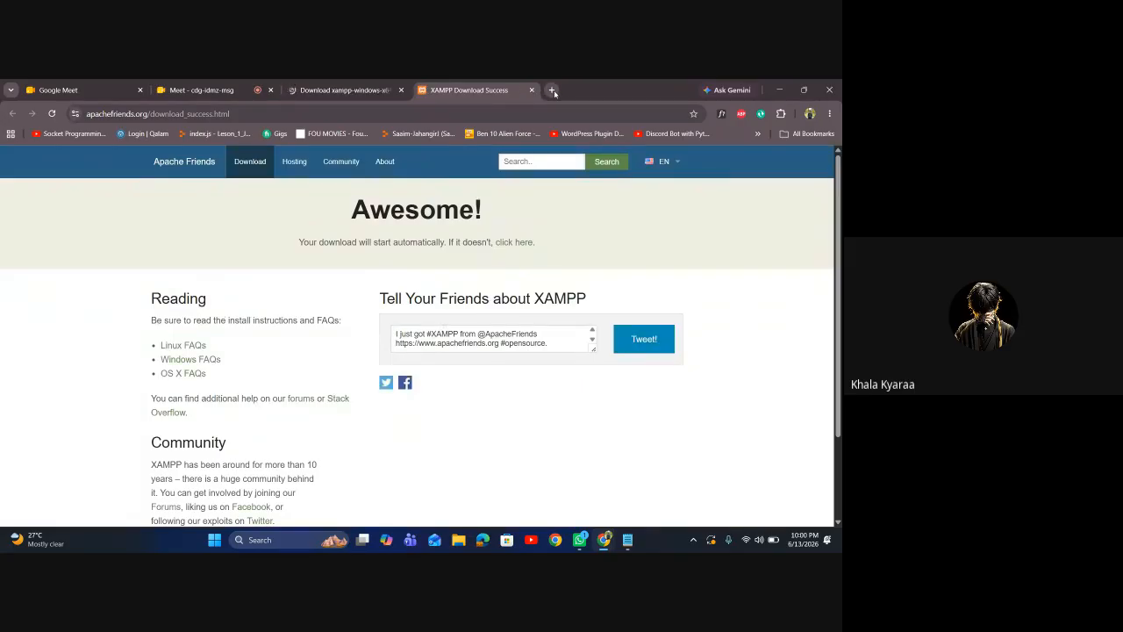
{"action": "left_click", "coordinate": [553, 90]}
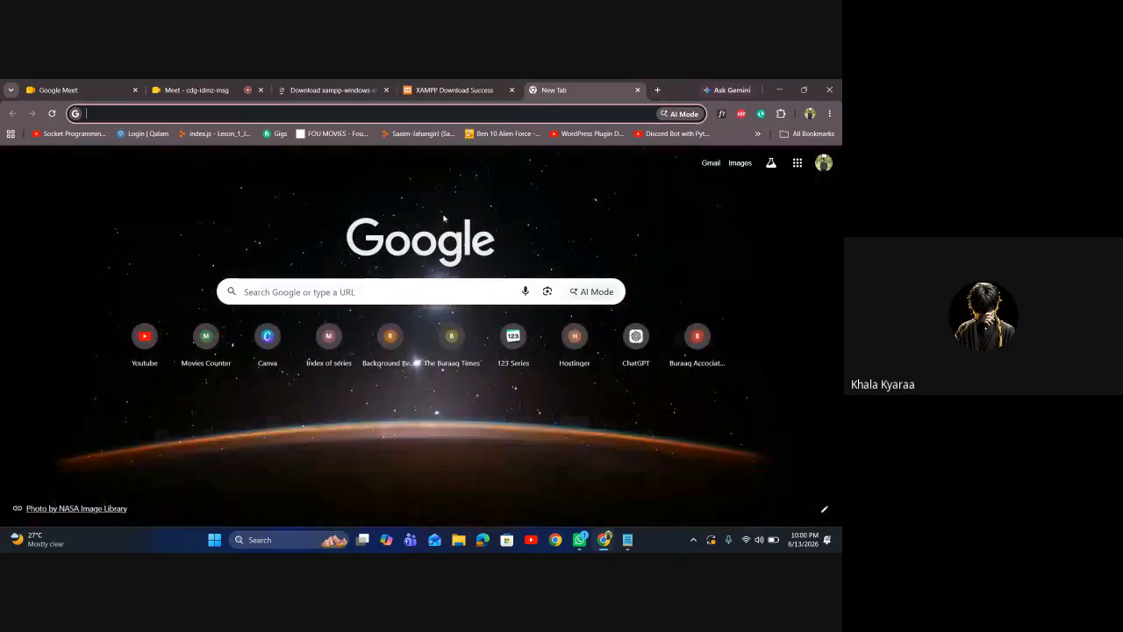
Search Google for 'wordpress download'
{"action": "type", "text": "wordp"}
{"action": "key", "text": "Return"}
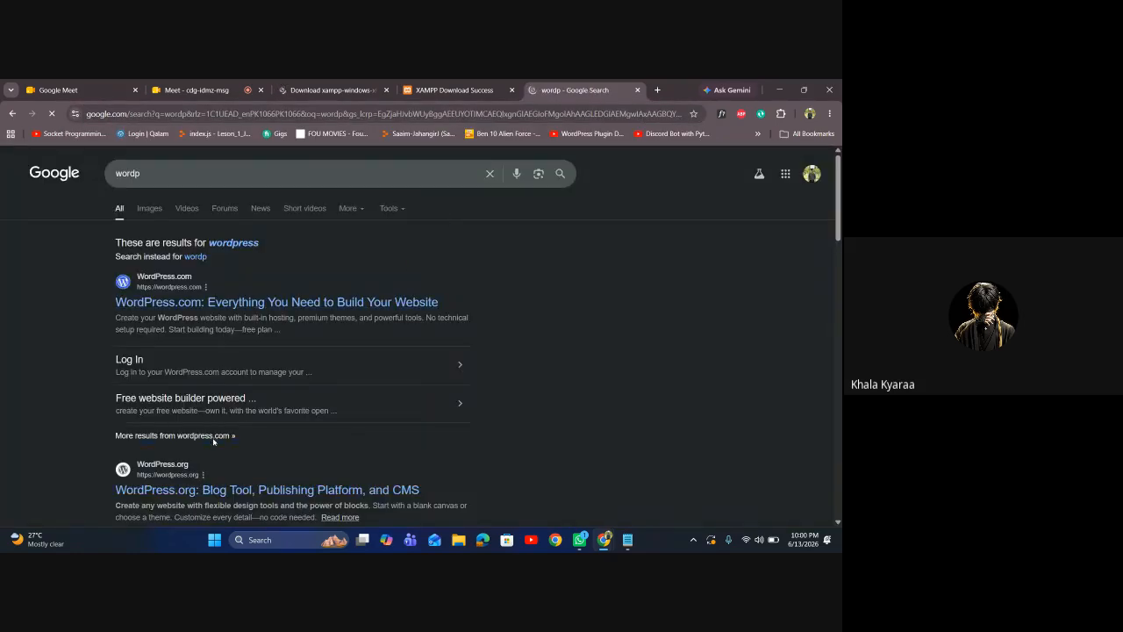
{"action": "left_click", "coordinate": [236, 172]}
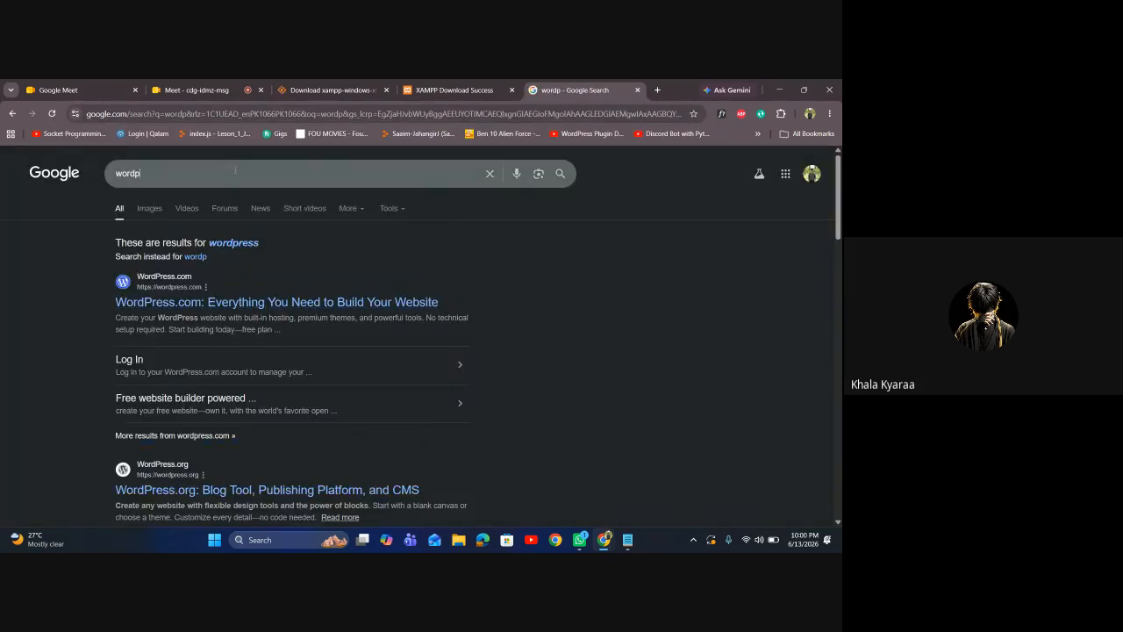
{"action": "type", "text": "ress"}
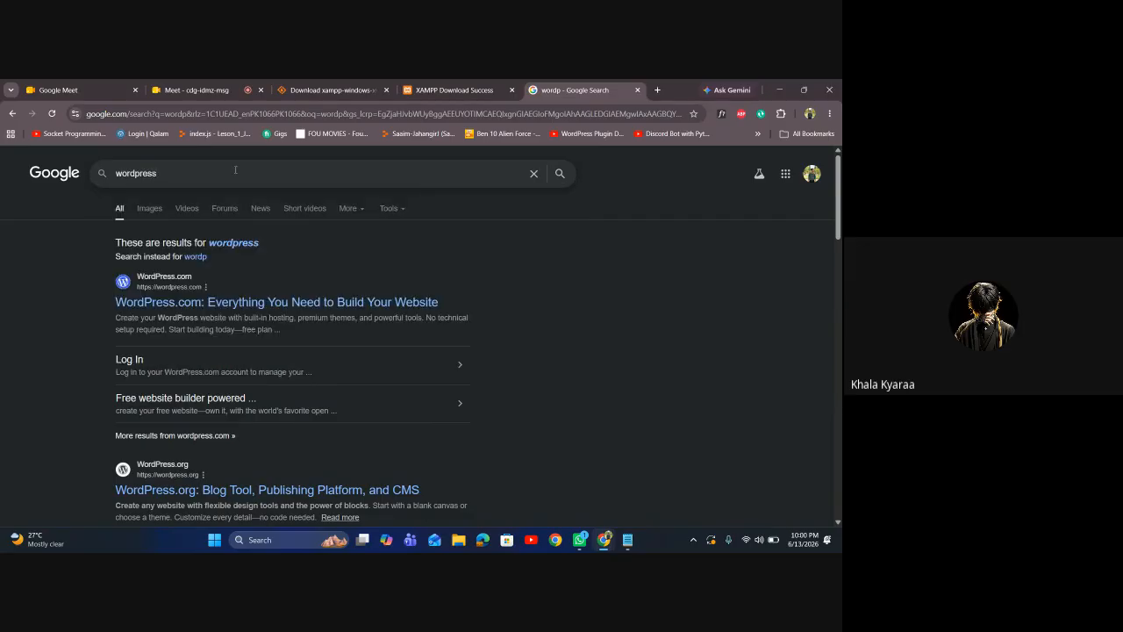
{"action": "type", "text": " download"}
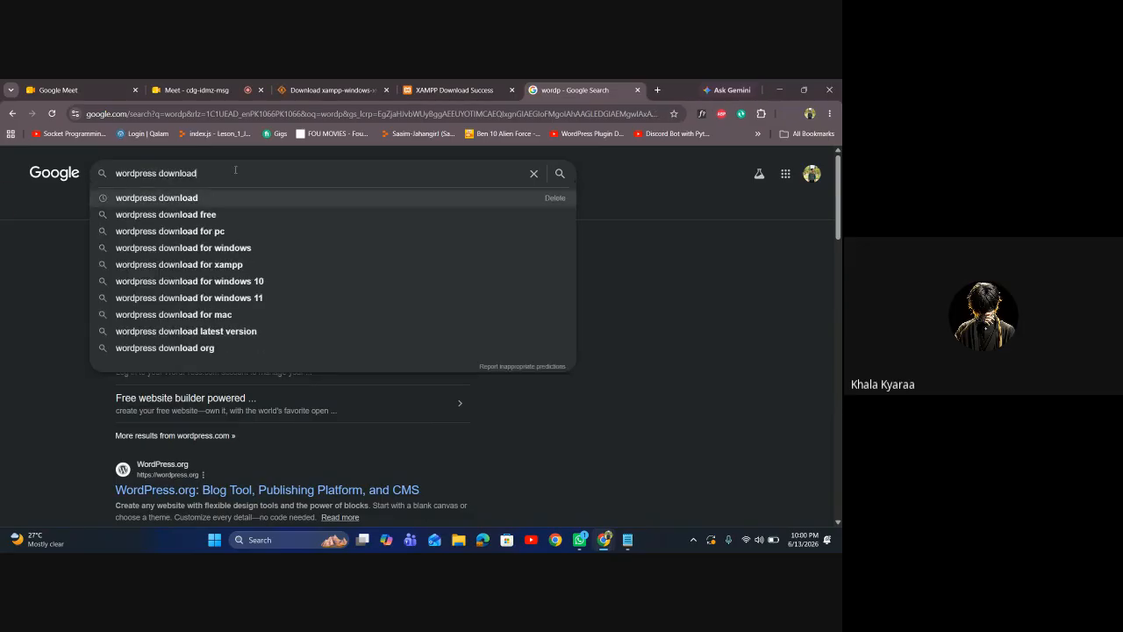
{"action": "key", "text": "Return"}
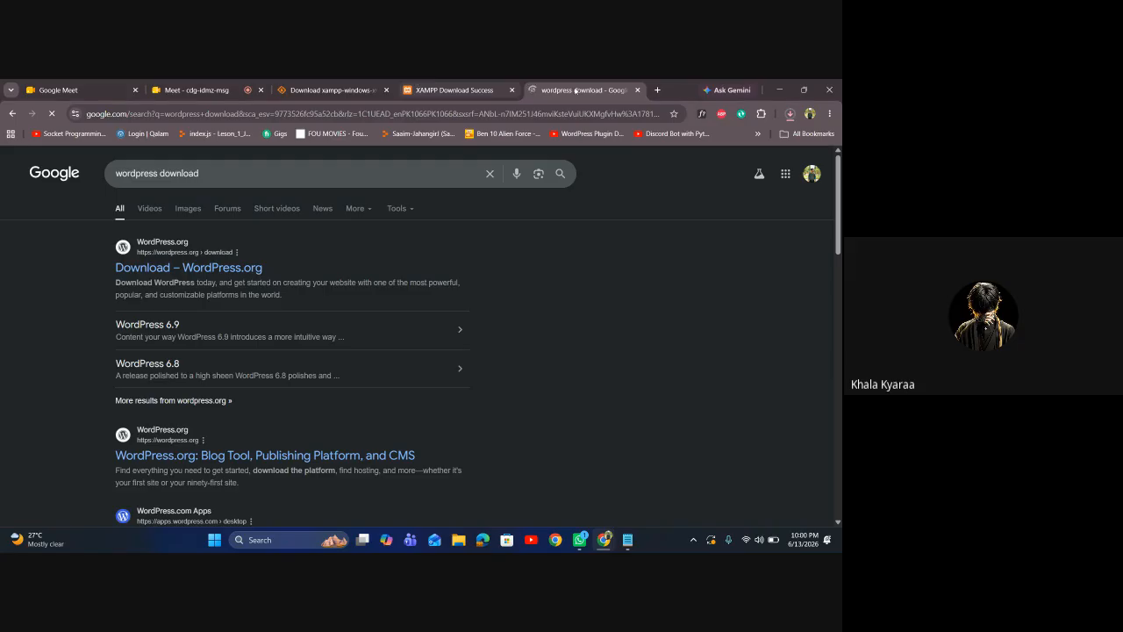
Download WordPress 7.0 from WordPress.org, then return to the XAMPP page and close the extra tab
{"action": "left_click", "coordinate": [217, 274]}
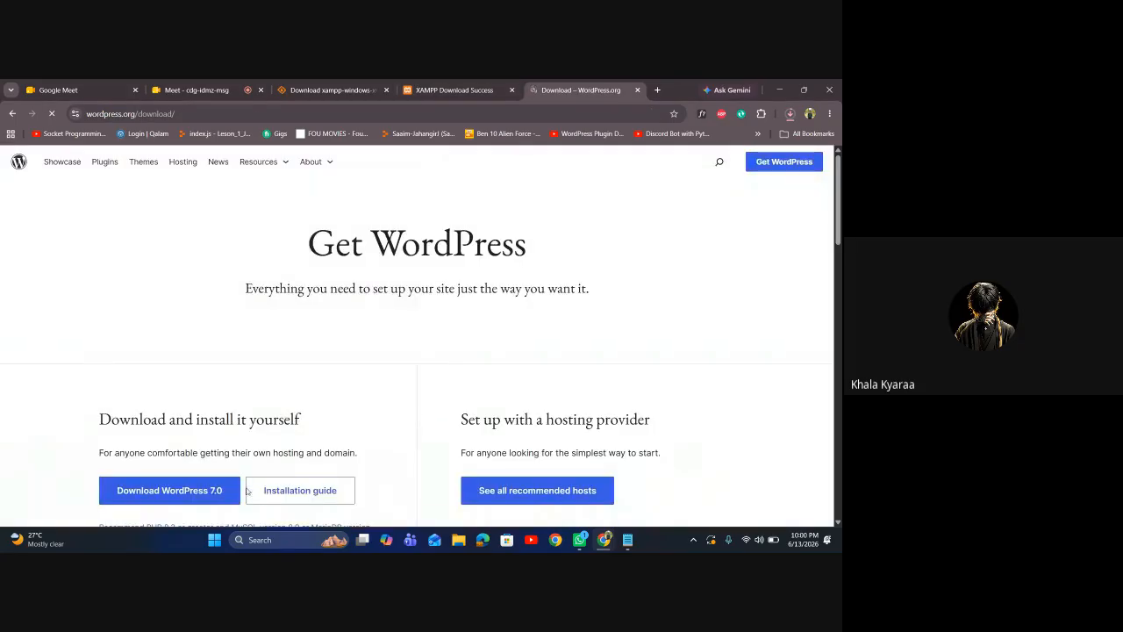
{"action": "left_click", "coordinate": [217, 492]}
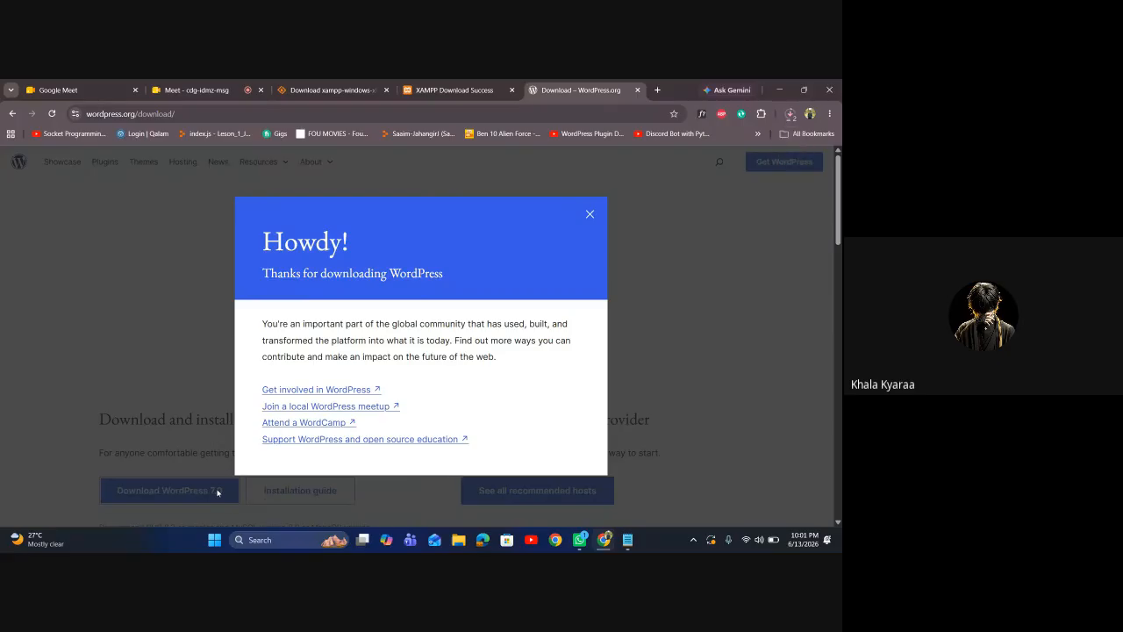
{"action": "left_click", "coordinate": [590, 214]}
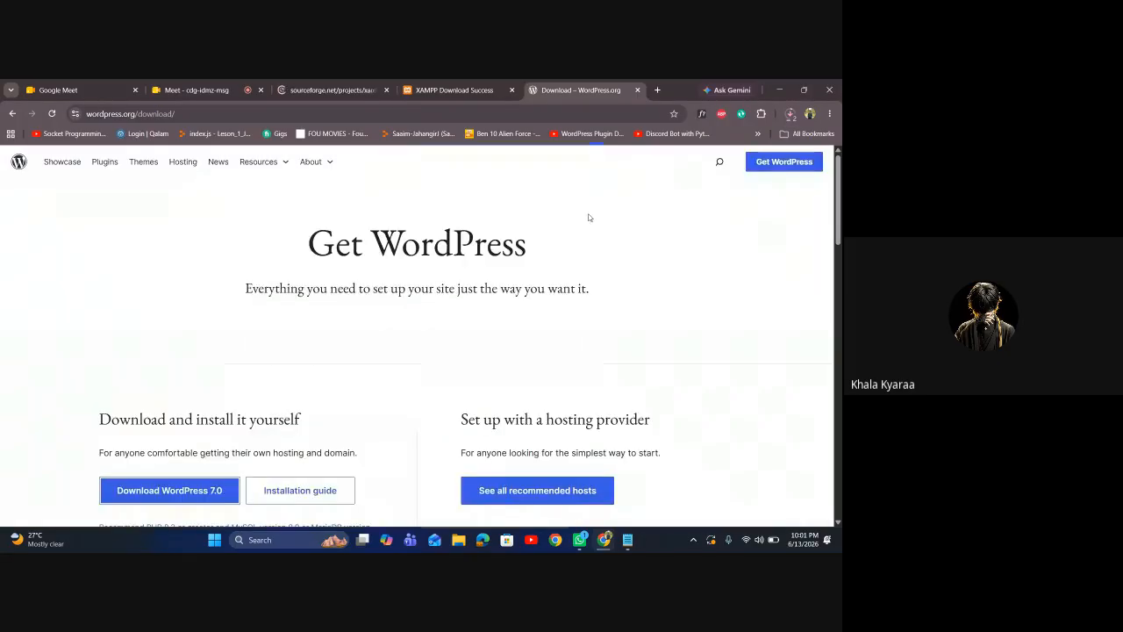
{"action": "left_click", "coordinate": [432, 91]}
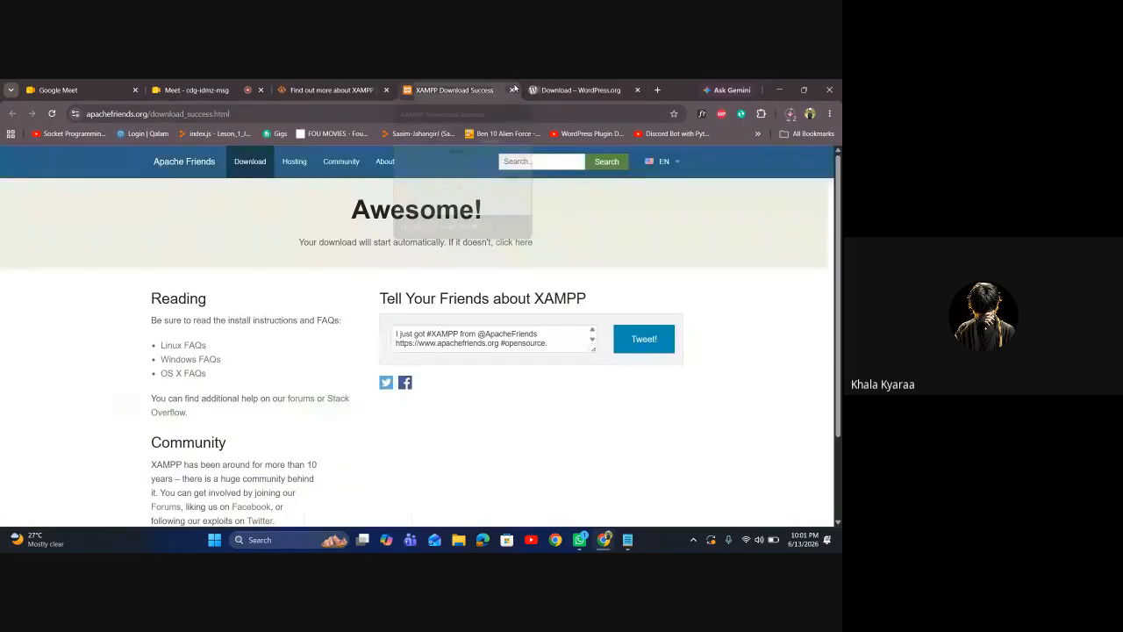
{"action": "left_click", "coordinate": [387, 90]}
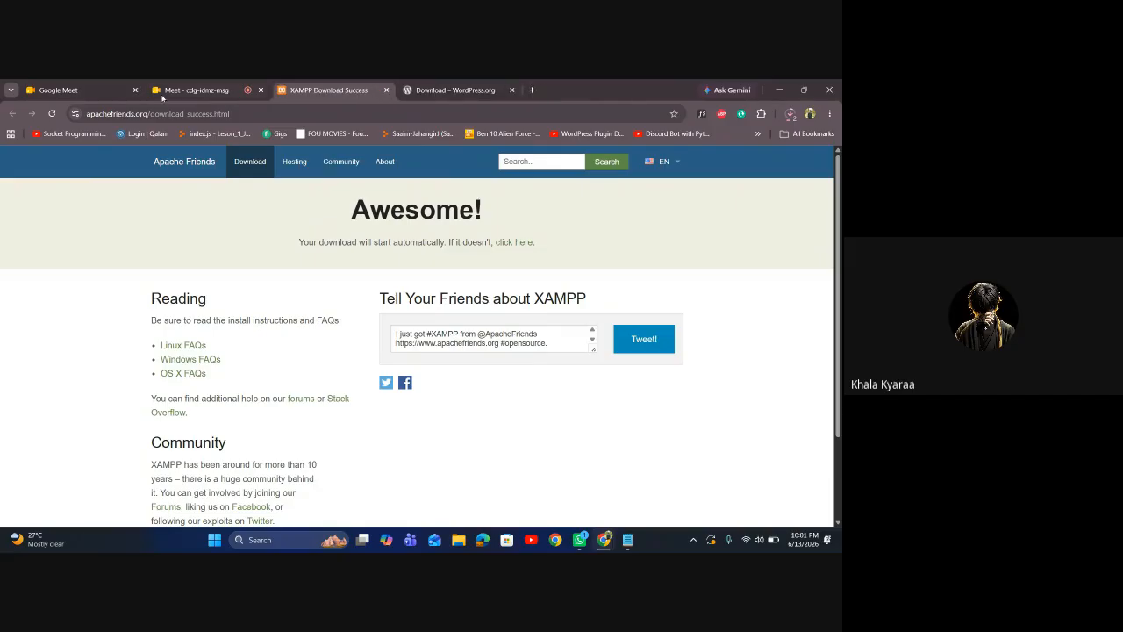
Close the Google Meet tab, confirm wordpress-7.0.zip finished downloading, and open File Explorer
{"action": "left_click", "coordinate": [135, 90]}
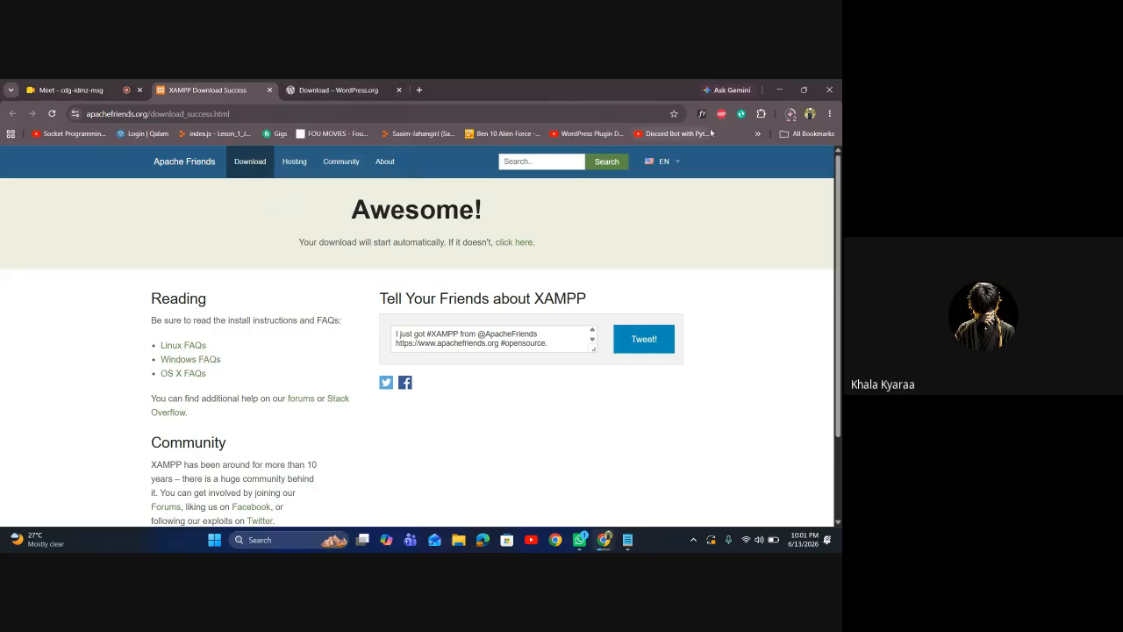
{"action": "left_click", "coordinate": [792, 114]}
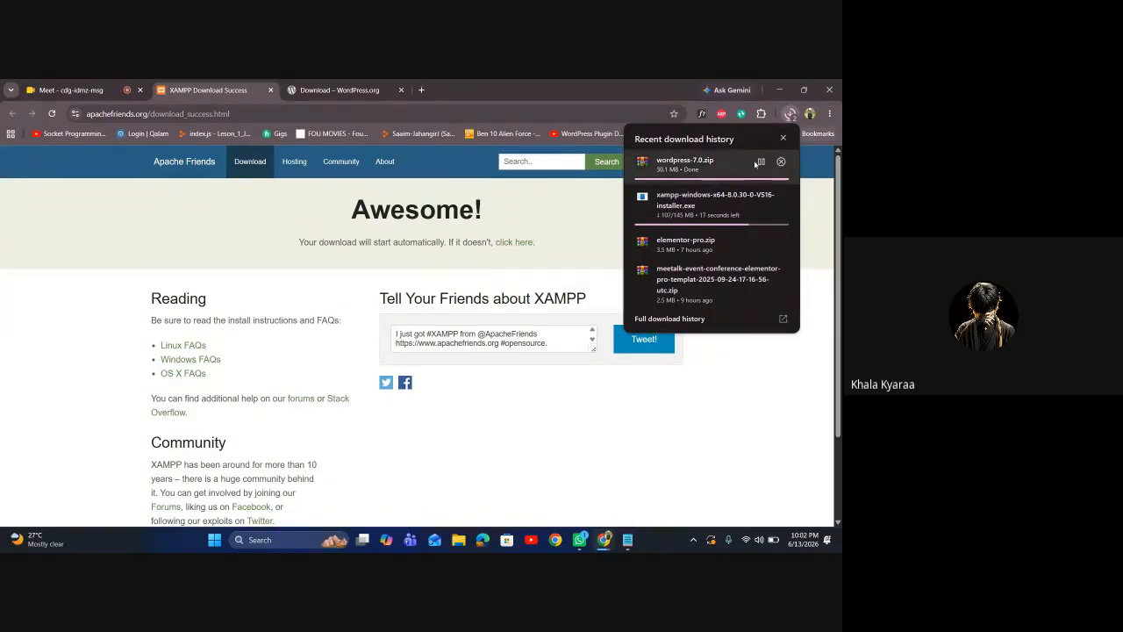
{"action": "left_click", "coordinate": [586, 424]}
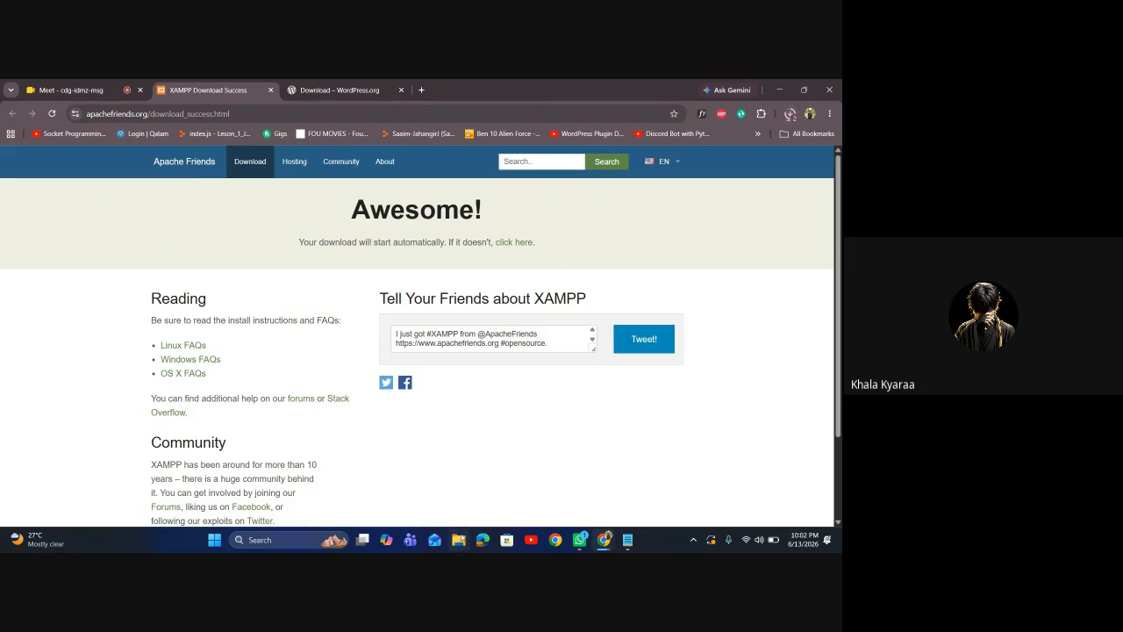
{"action": "left_click", "coordinate": [462, 548]}
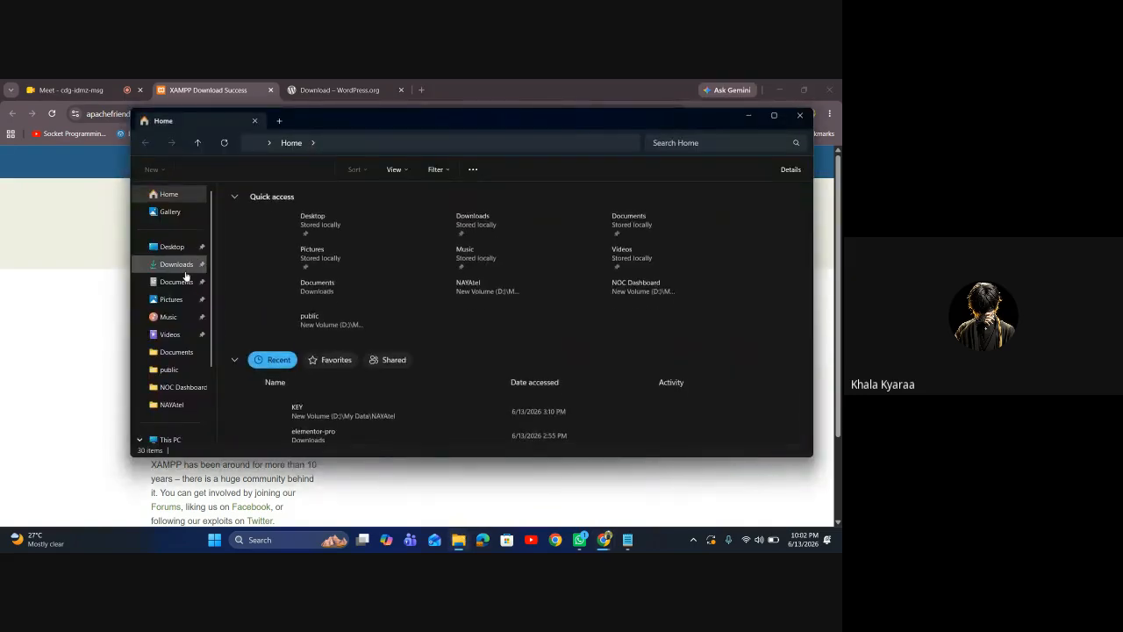
In Downloads, extract the wordpress-7.0 archive with WinRAR instead of the built-in extractor
{"action": "left_click", "coordinate": [180, 265]}
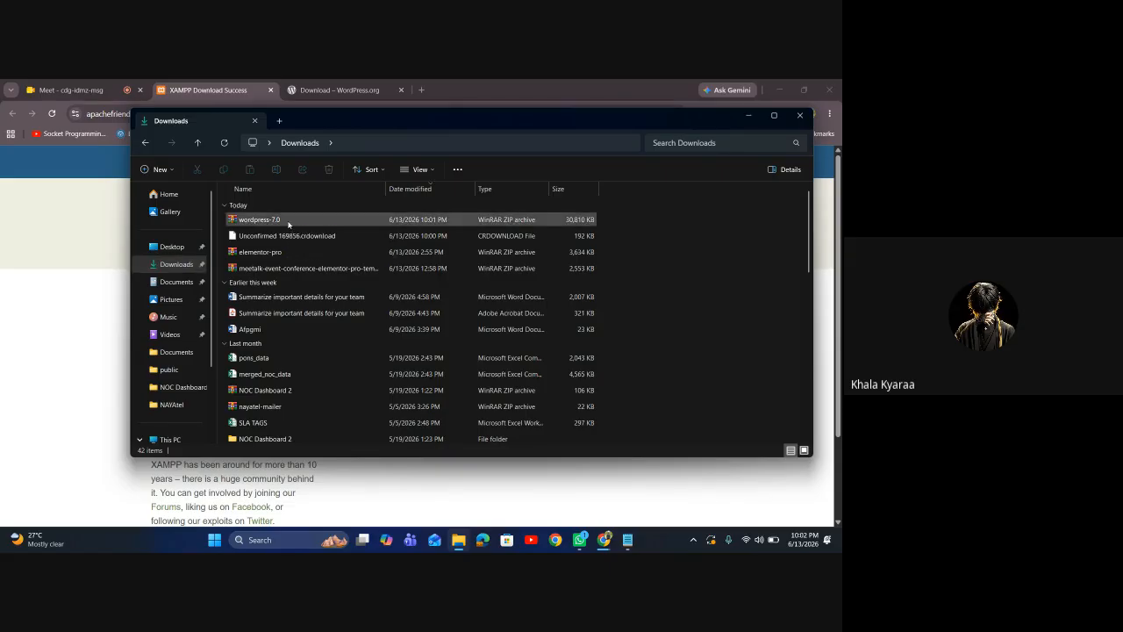
{"action": "right_click", "coordinate": [288, 224]}
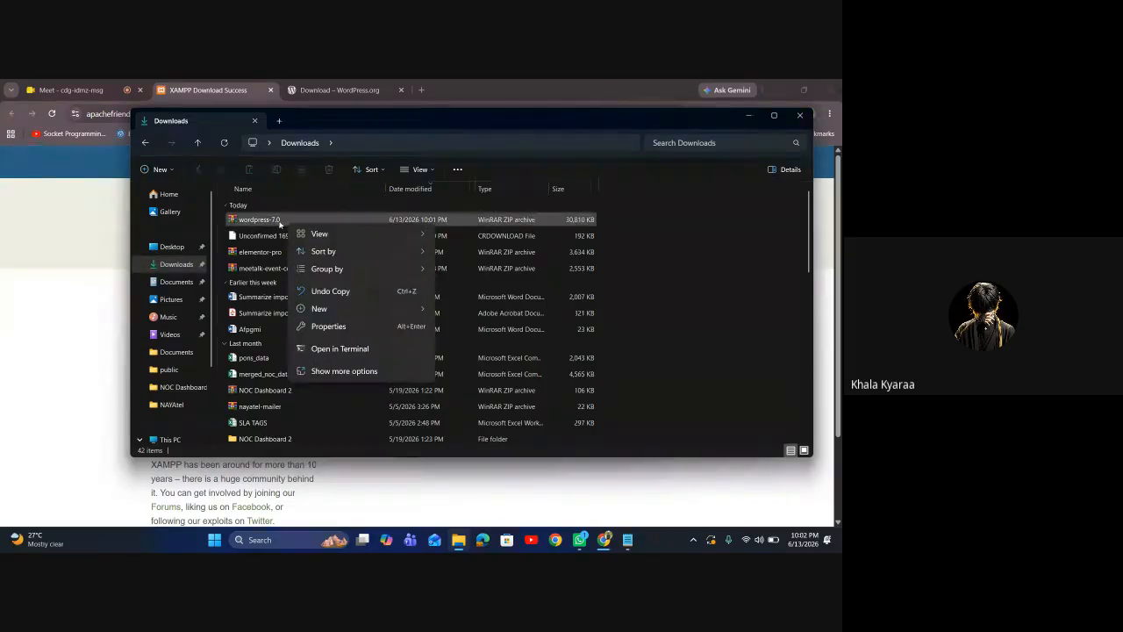
{"action": "left_click", "coordinate": [269, 222]}
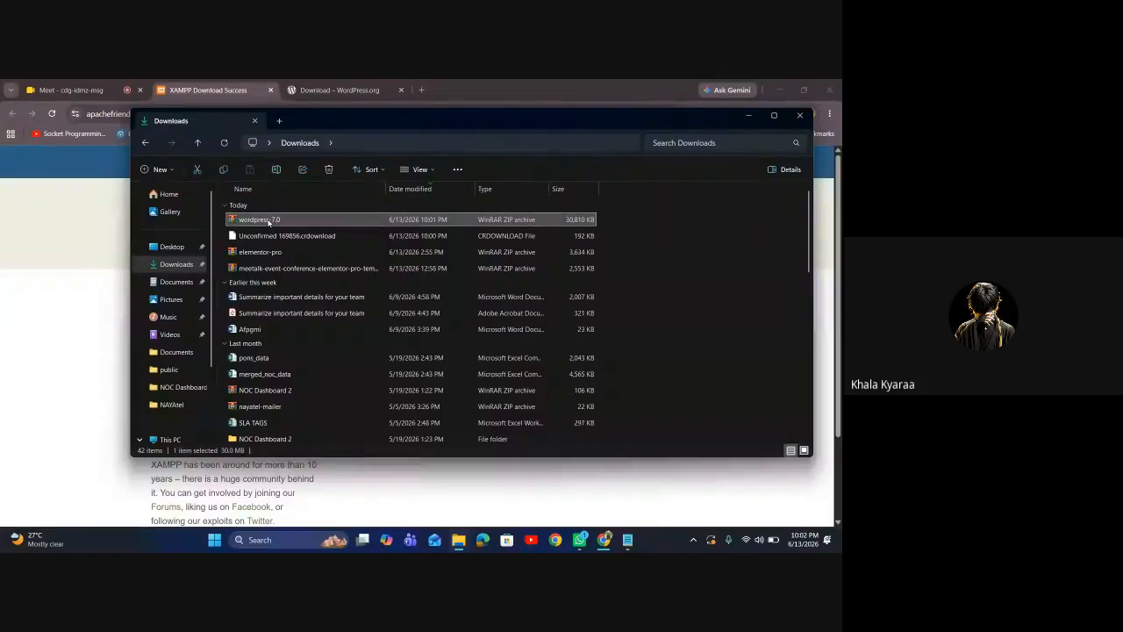
{"action": "right_click", "coordinate": [268, 222]}
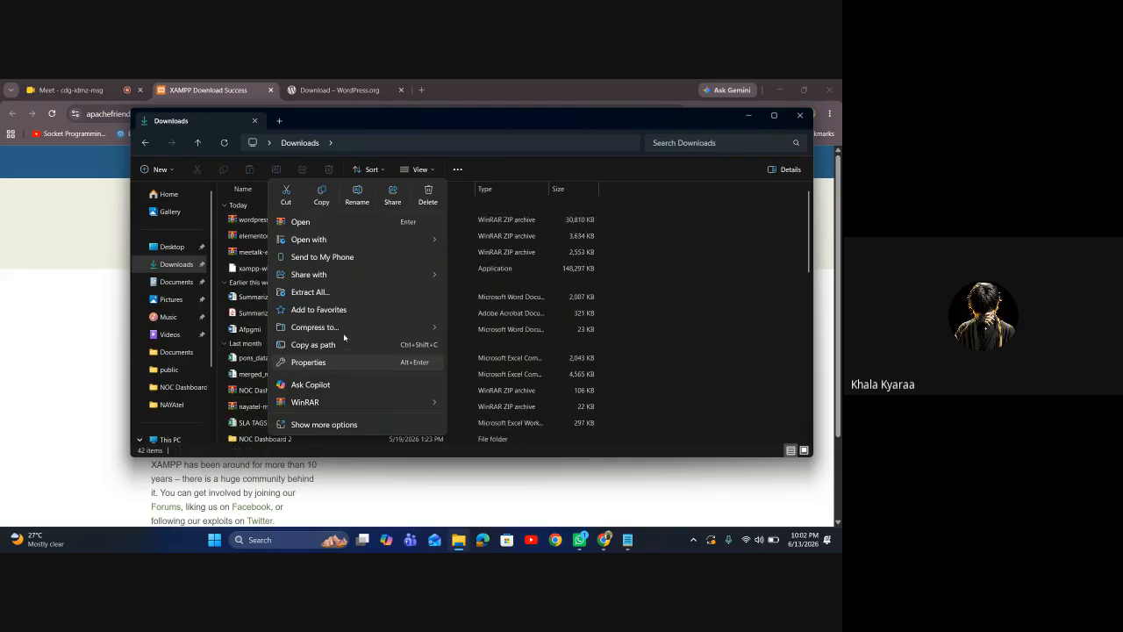
{"action": "left_click", "coordinate": [363, 291]}
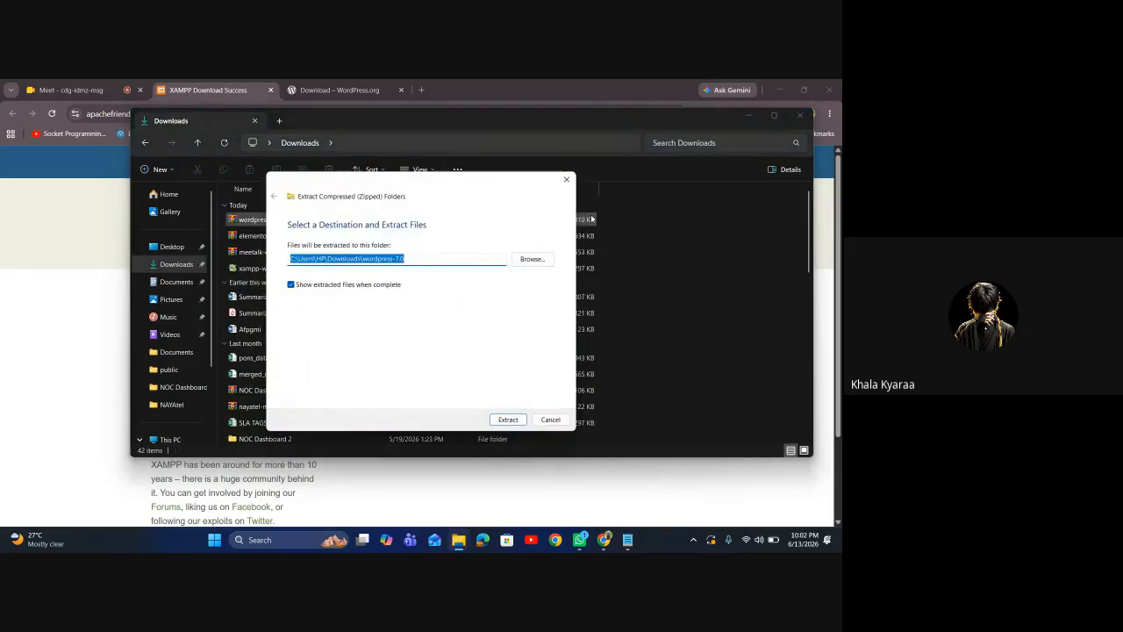
{"action": "left_click", "coordinate": [566, 179]}
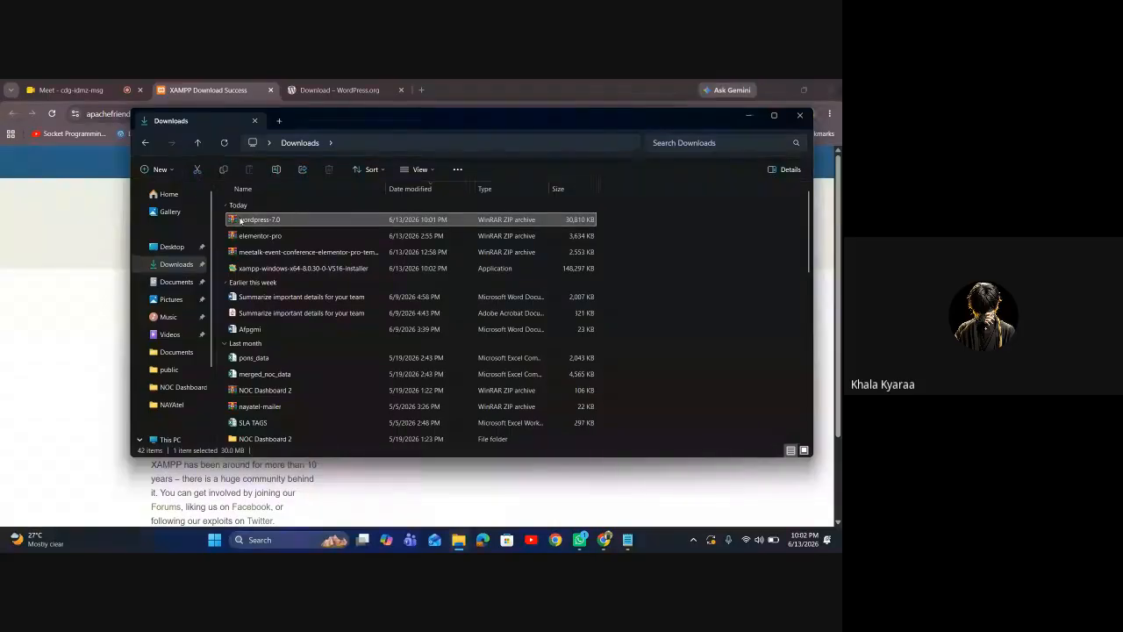
{"action": "right_click", "coordinate": [240, 220]}
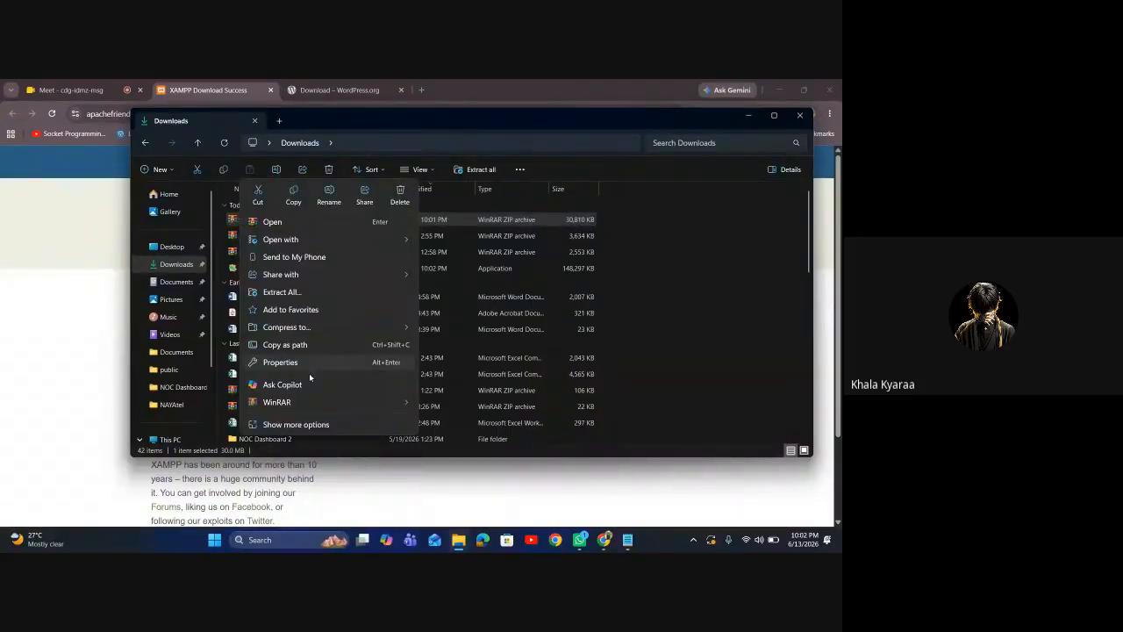
{"action": "mouse_move", "coordinate": [325, 401]}
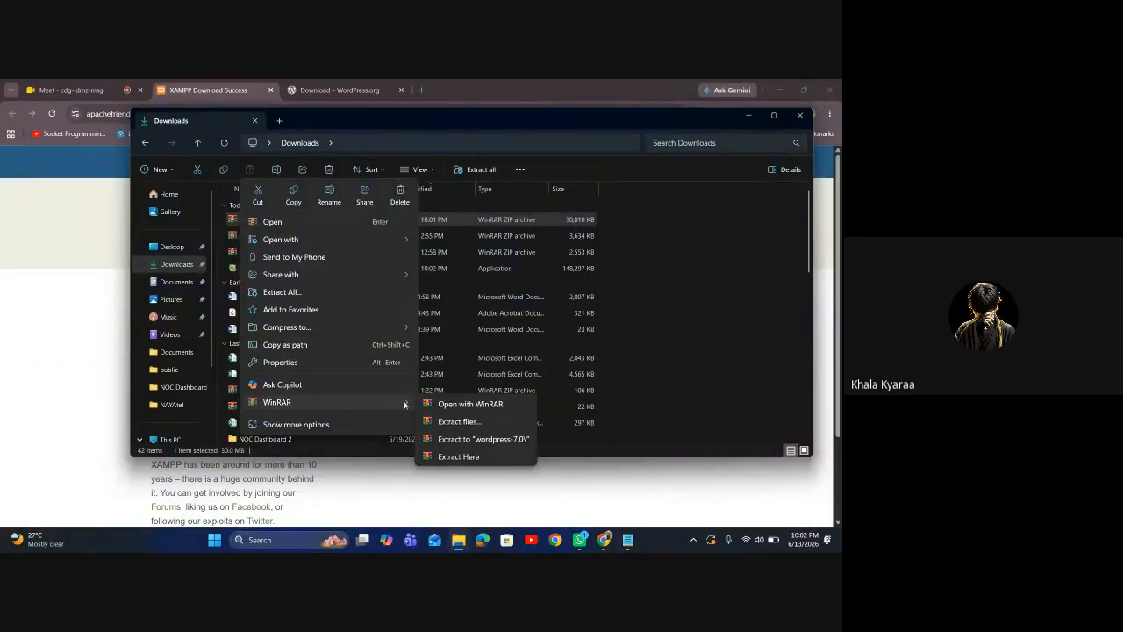
{"action": "left_click", "coordinate": [471, 455]}
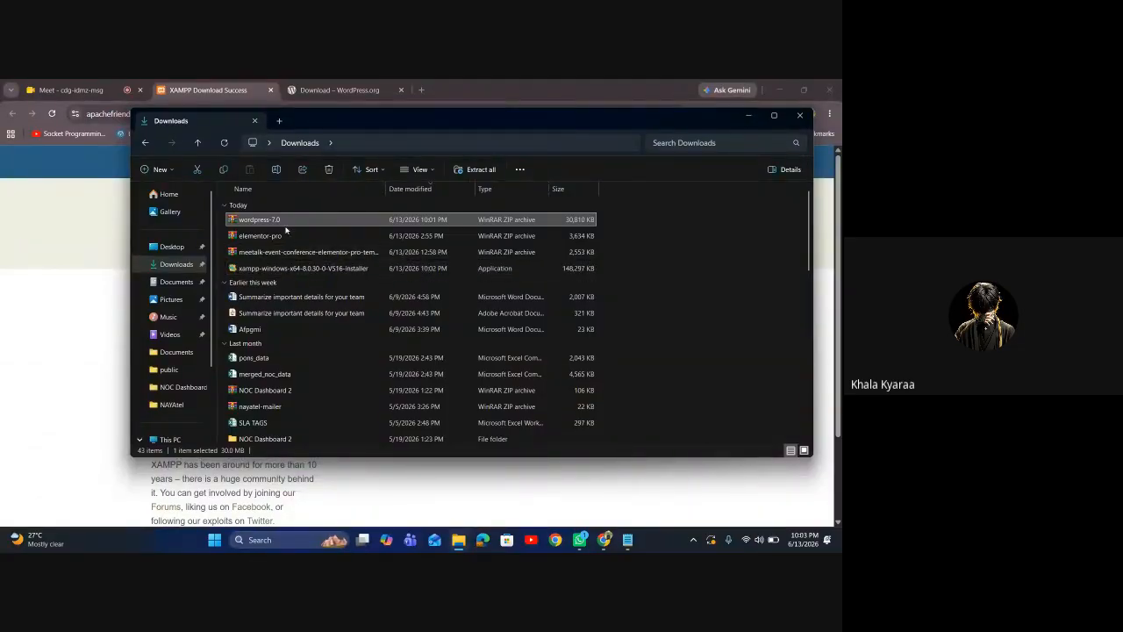
Extract wordpress-7.0 here with WinRAR, overwriting all files (Yes to All), then launch the XAMPP installer
{"action": "mouse_move", "coordinate": [604, 543]}
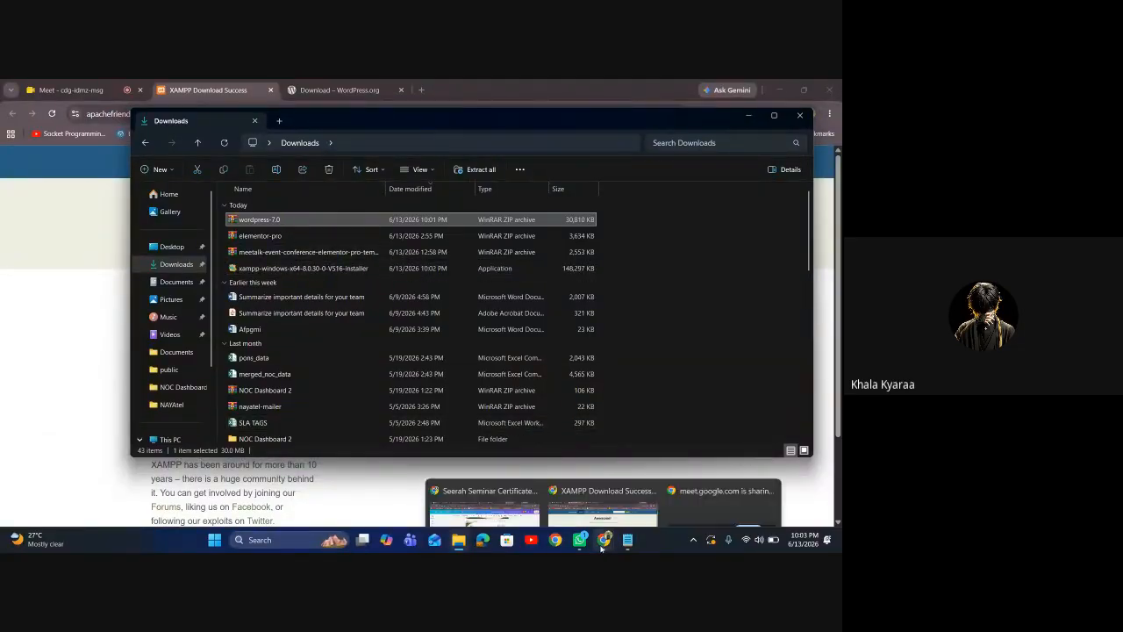
{"action": "right_click", "coordinate": [265, 221]}
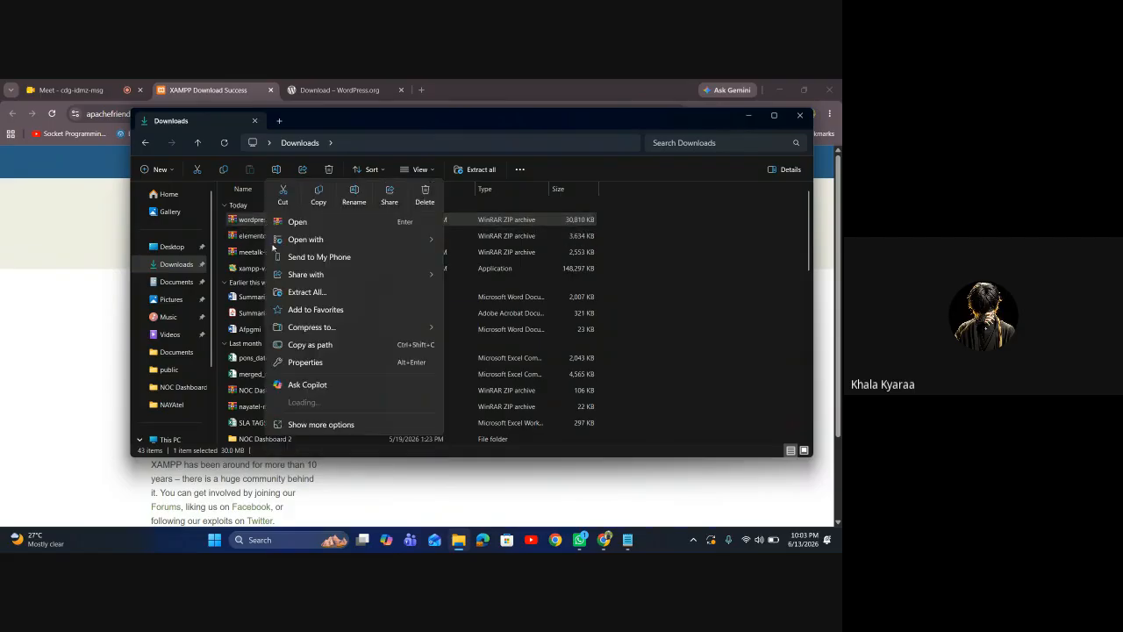
{"action": "mouse_move", "coordinate": [324, 403]}
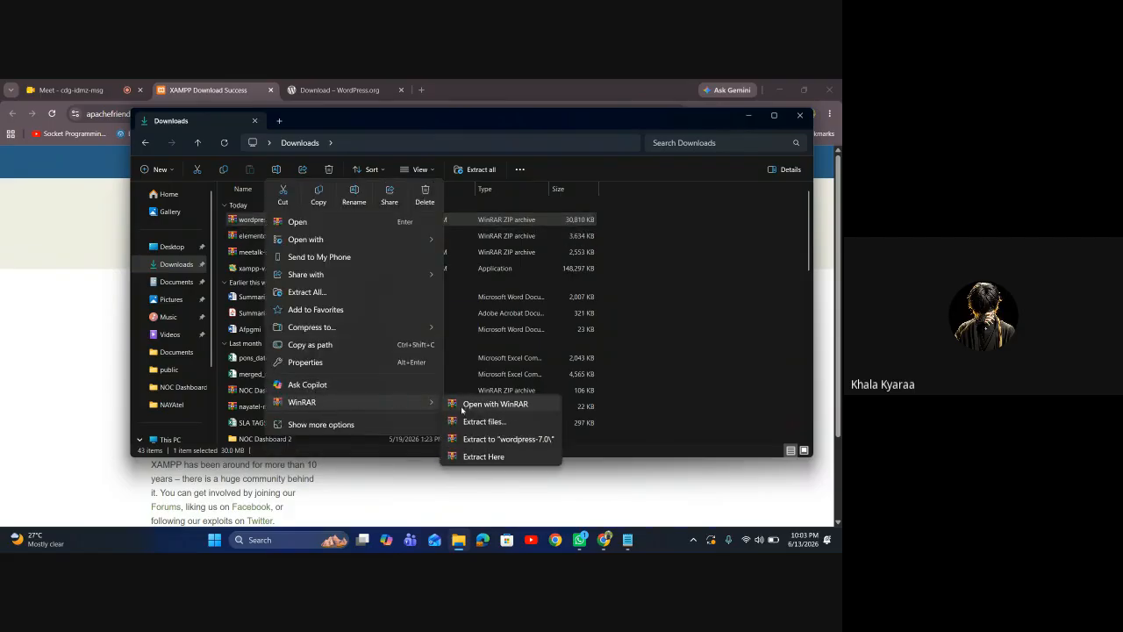
{"action": "left_click", "coordinate": [498, 454]}
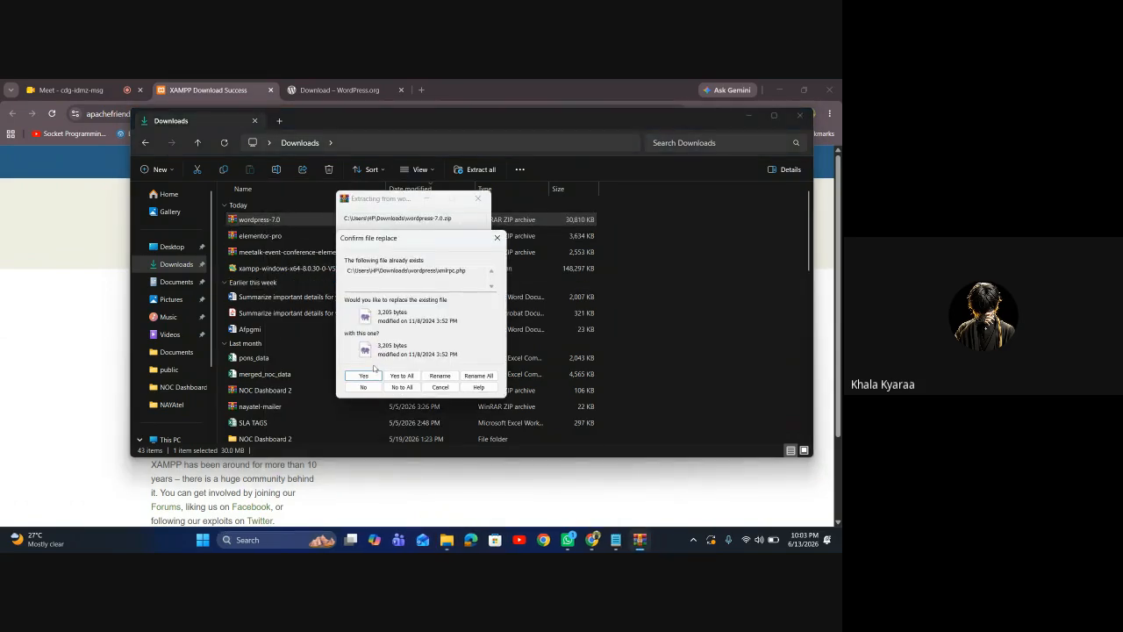
{"action": "left_click", "coordinate": [406, 377]}
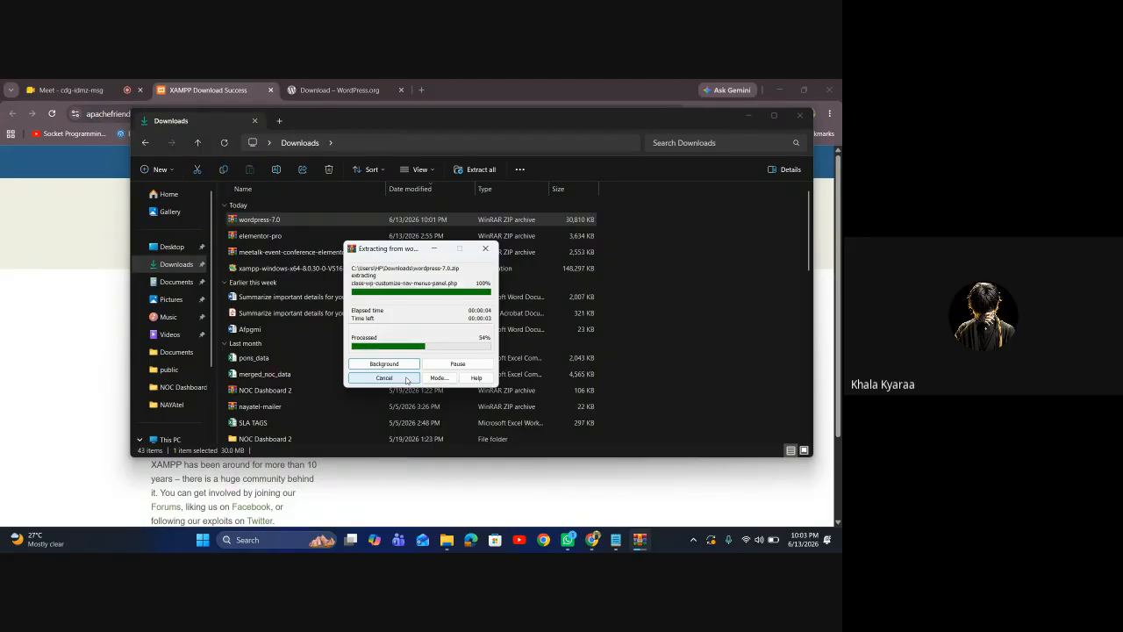
{"action": "double_click", "coordinate": [270, 268]}
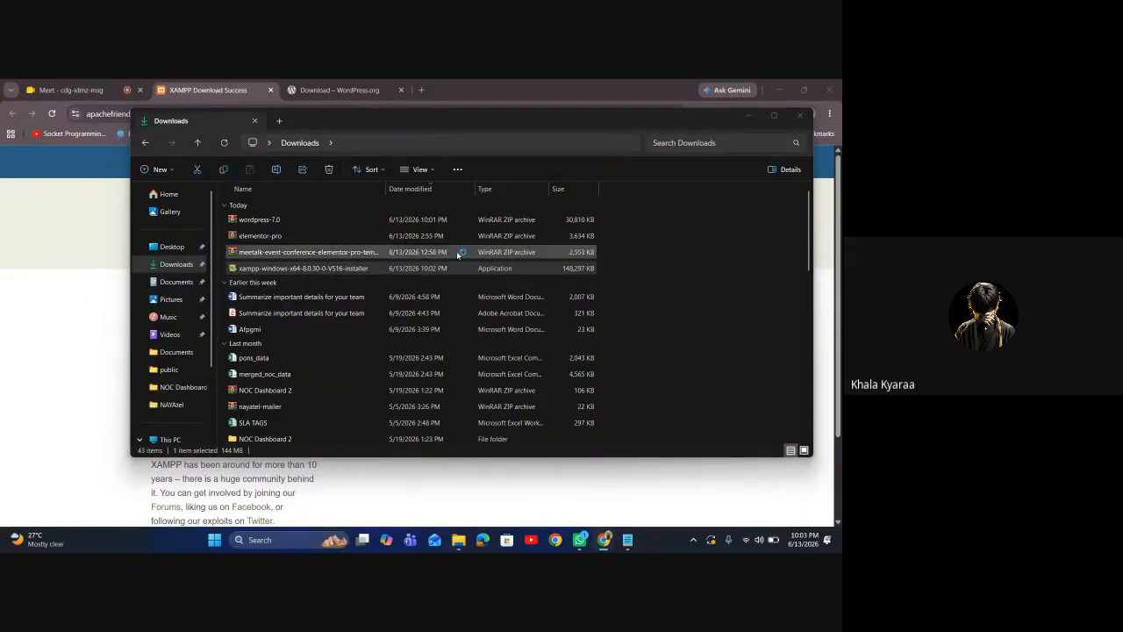
Close the XAMPP download-success tab, clear other windows, and refresh the Downloads folder in Explorer
{"action": "left_click", "coordinate": [748, 120]}
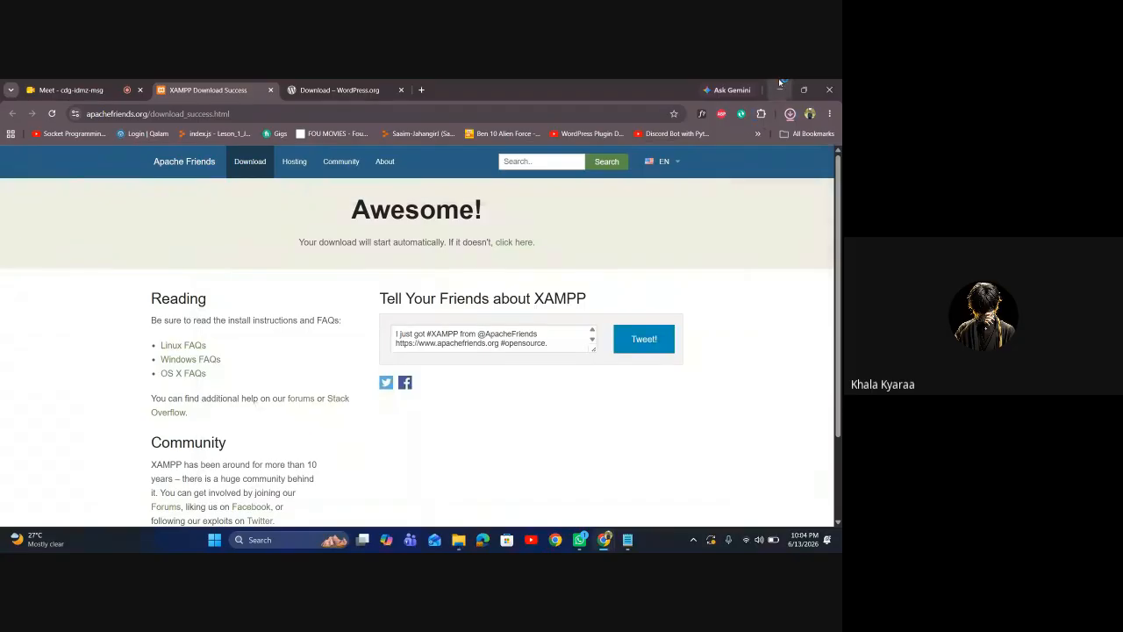
{"action": "key", "text": "ctrl+w"}
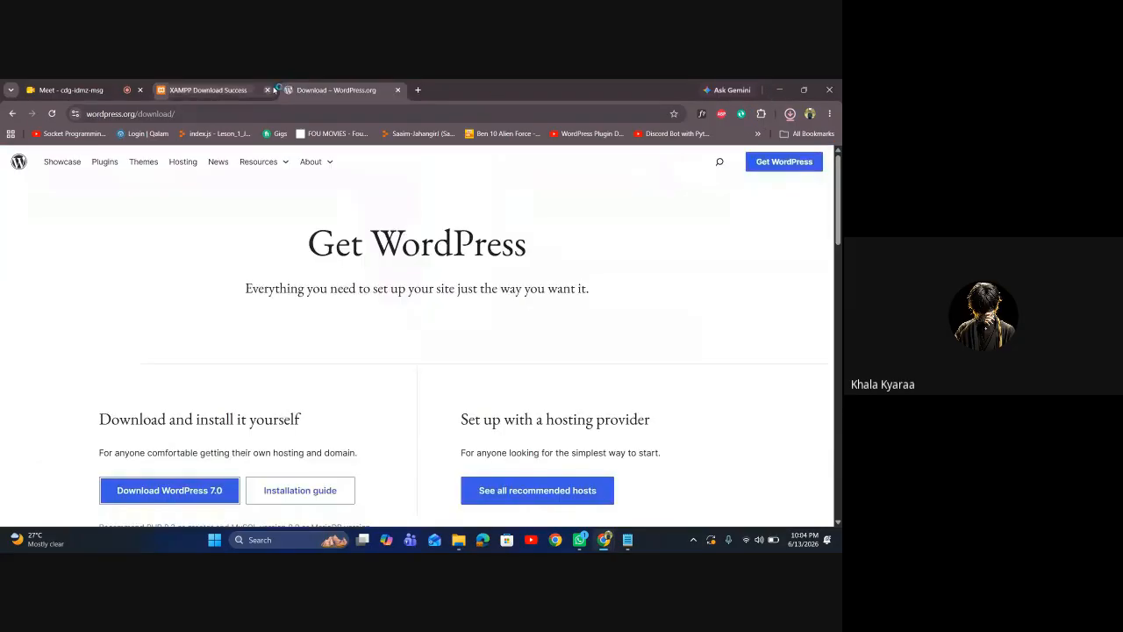
{"action": "left_click", "coordinate": [780, 90]}
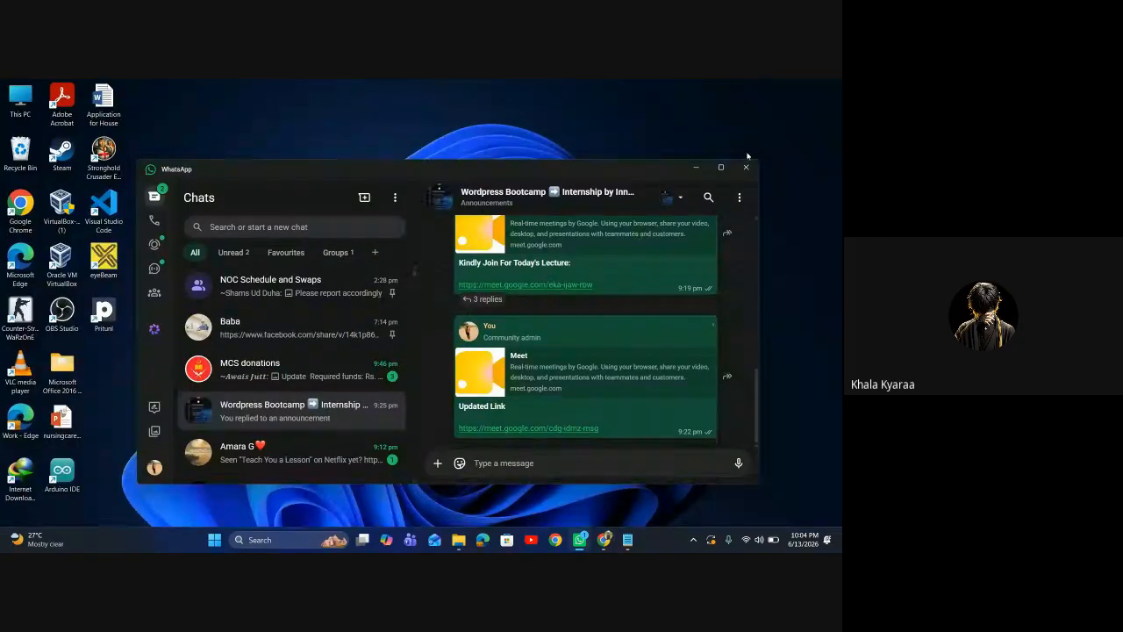
{"action": "left_click", "coordinate": [696, 167]}
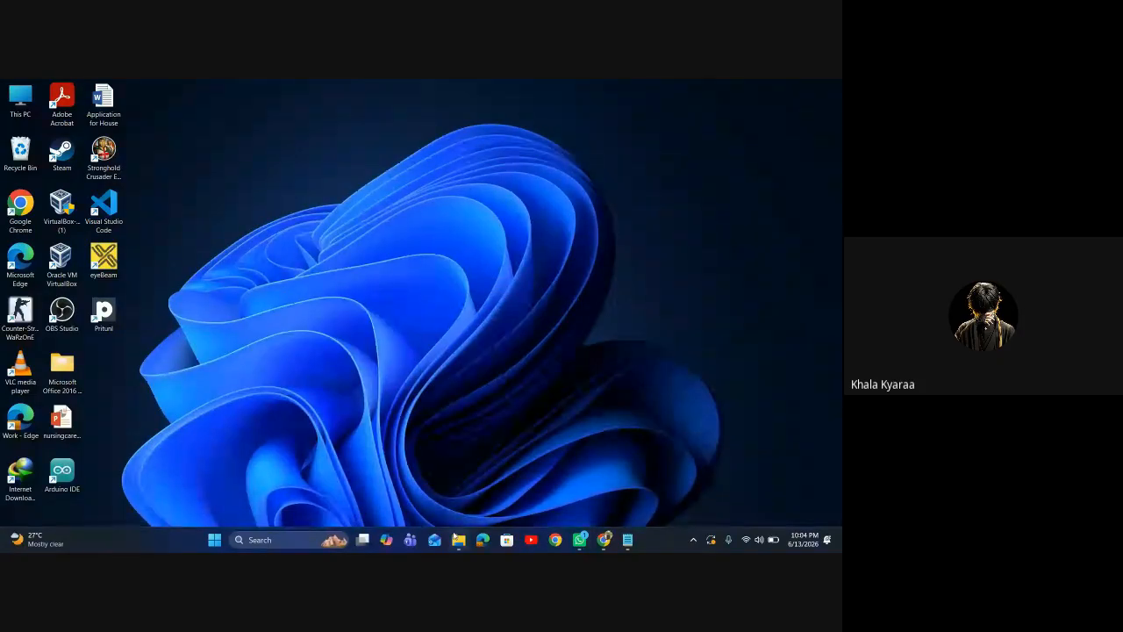
{"action": "mouse_move", "coordinate": [458, 539]}
{"action": "left_click", "coordinate": [457, 502]}
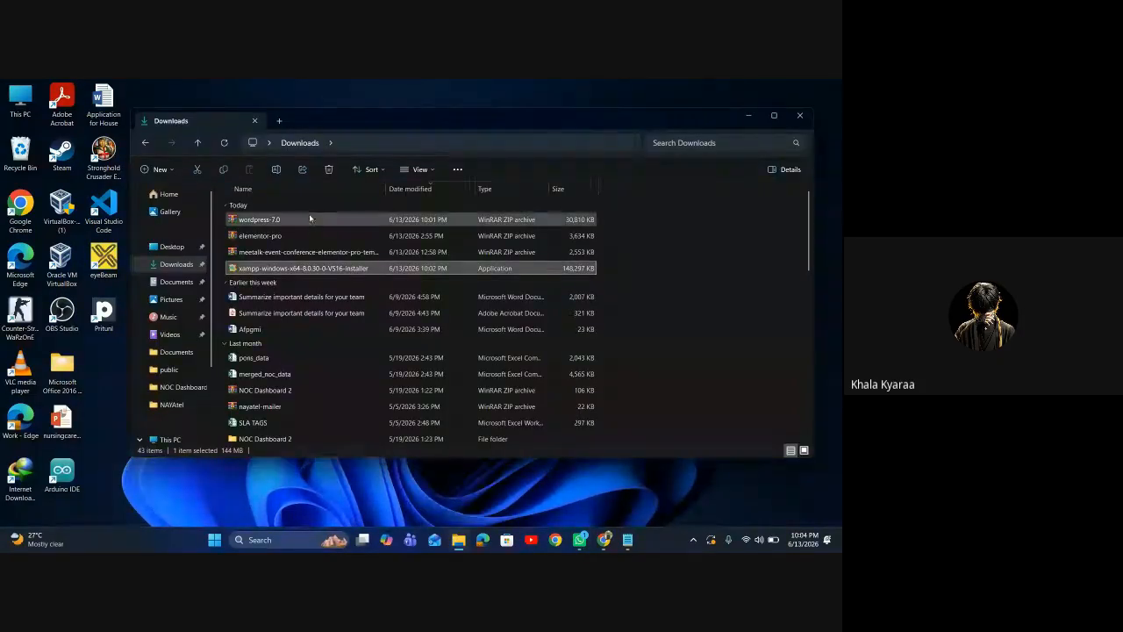
{"action": "scroll", "coordinate": [286, 321], "scroll_direction": "down", "scroll_amount": 2}
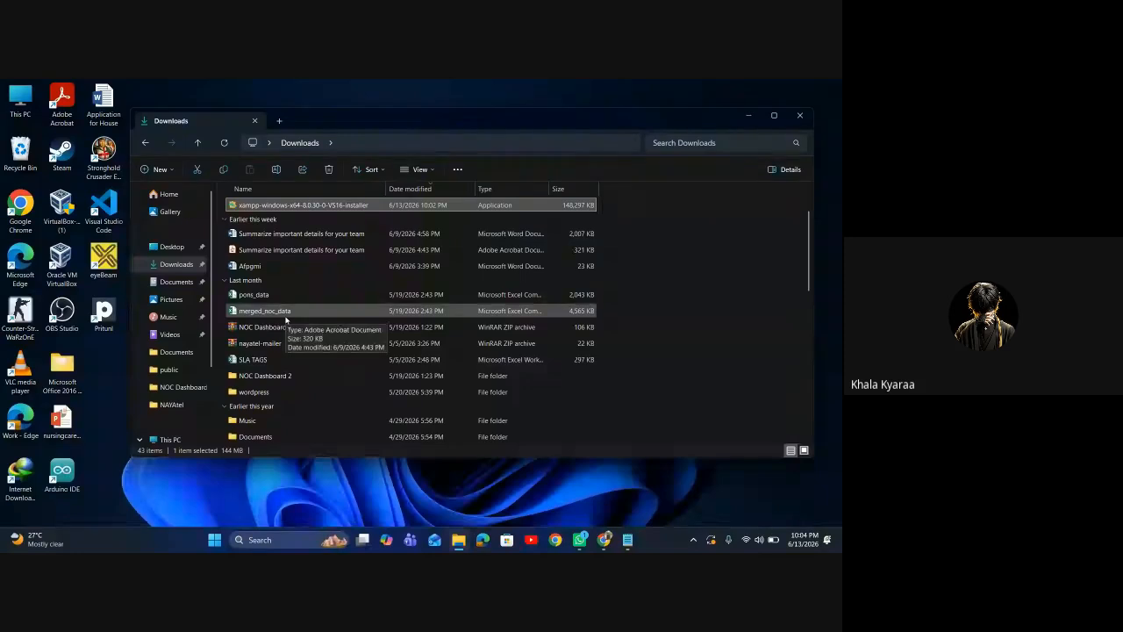
{"action": "scroll", "coordinate": [284, 312], "scroll_direction": "up", "scroll_amount": 2}
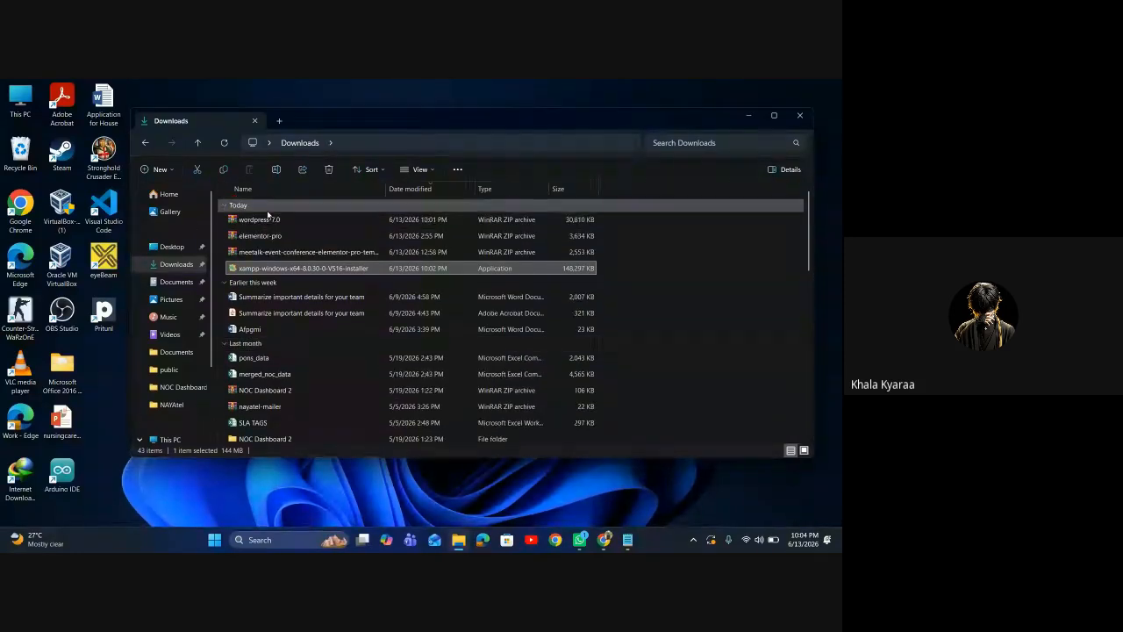
{"action": "left_click", "coordinate": [227, 144]}
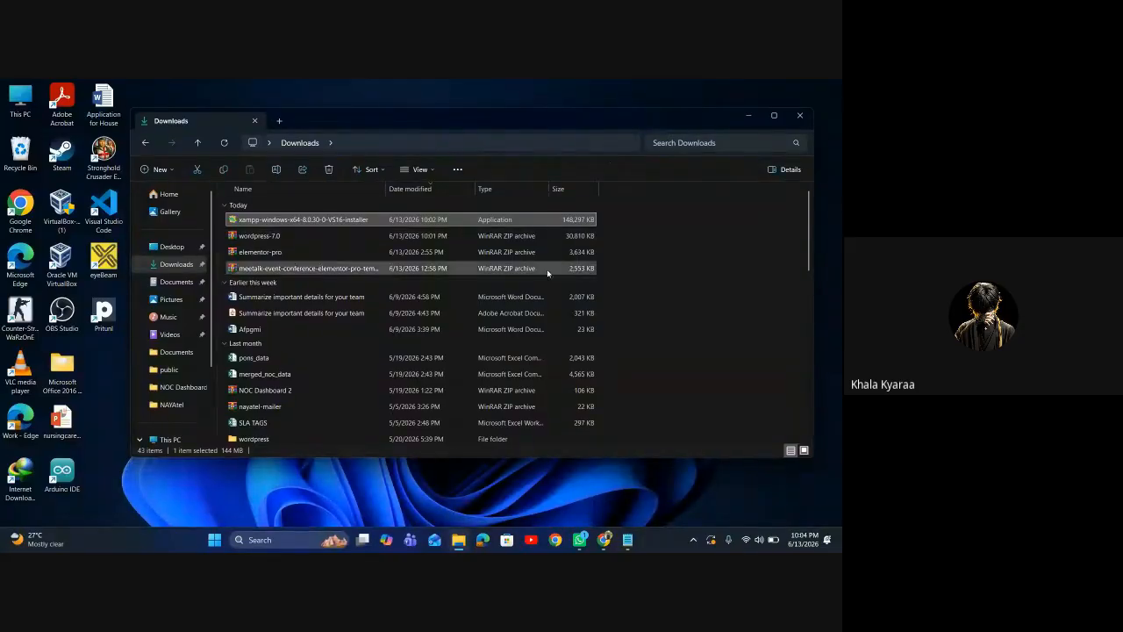
{"action": "scroll", "coordinate": [499, 330], "scroll_direction": "down", "scroll_amount": 3}
{"action": "scroll", "coordinate": [498, 330], "scroll_direction": "down", "scroll_amount": 5}
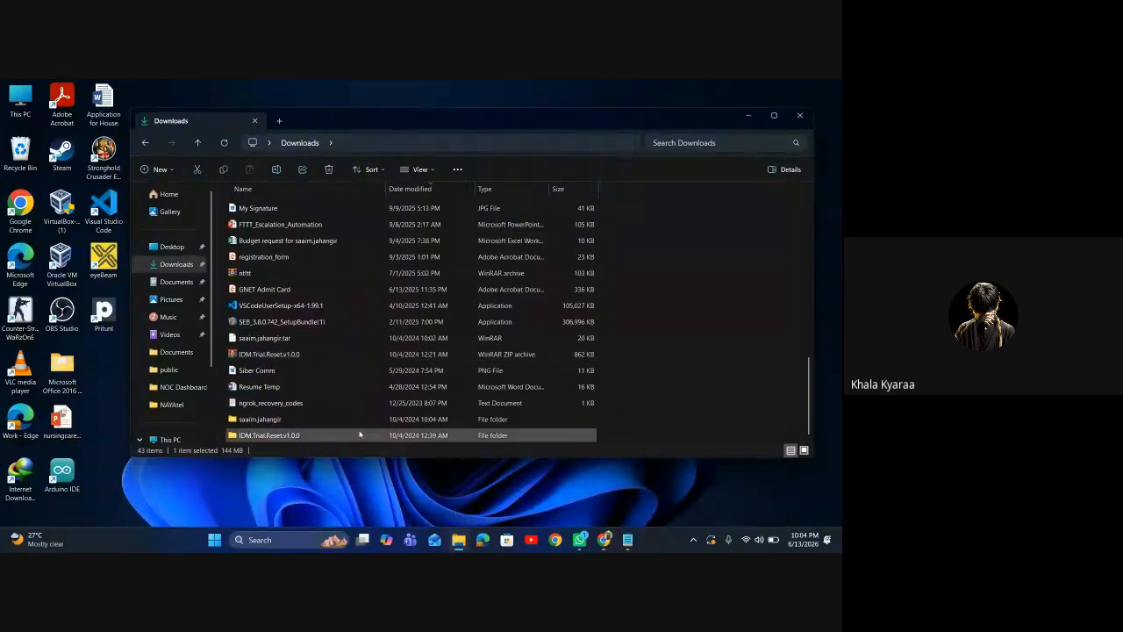
{"action": "scroll", "coordinate": [349, 441], "scroll_direction": "up", "scroll_amount": 6}
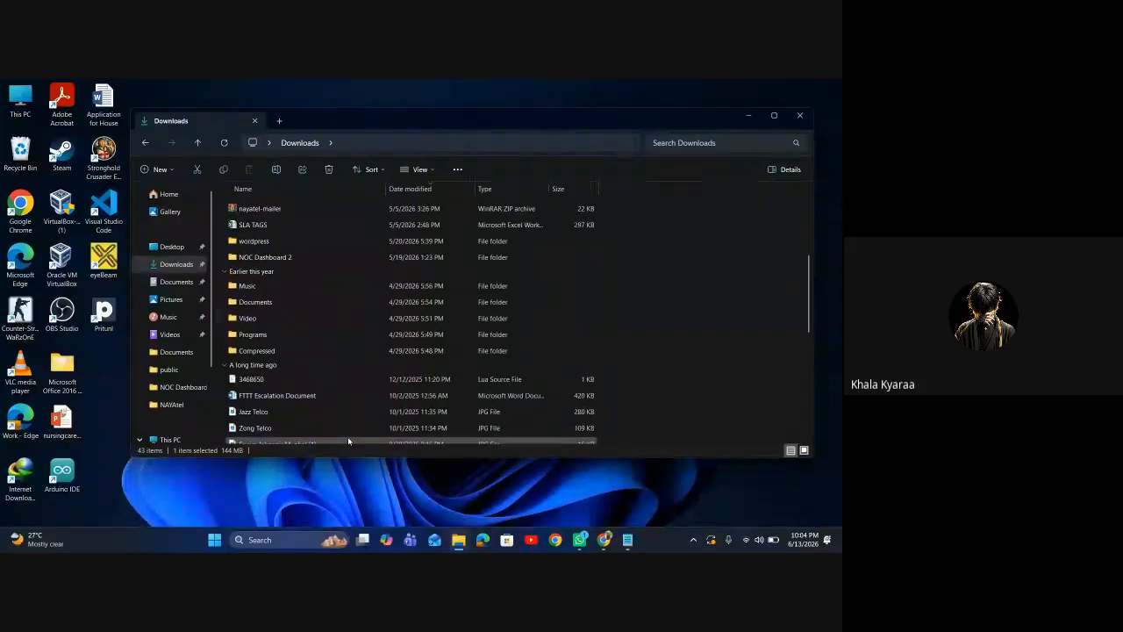
{"action": "scroll", "coordinate": [332, 369], "scroll_direction": "up", "scroll_amount": 3}
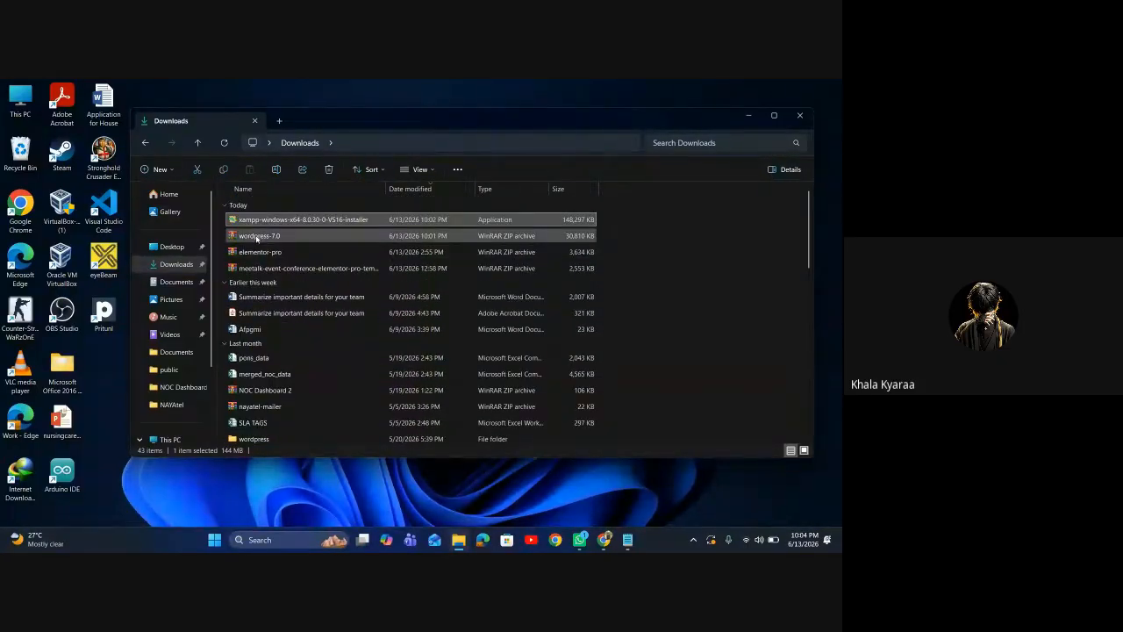
Extract All of wordpress-7.0 into a wordpress-7.0 folder and hide the progress window
{"action": "left_click", "coordinate": [256, 237]}
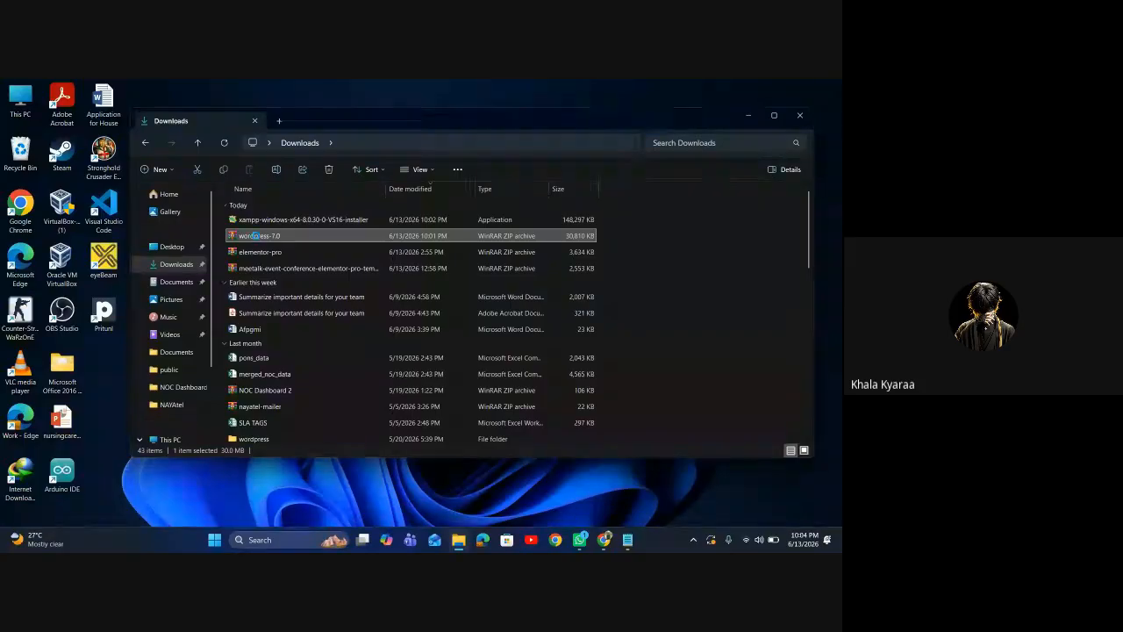
{"action": "right_click", "coordinate": [257, 237]}
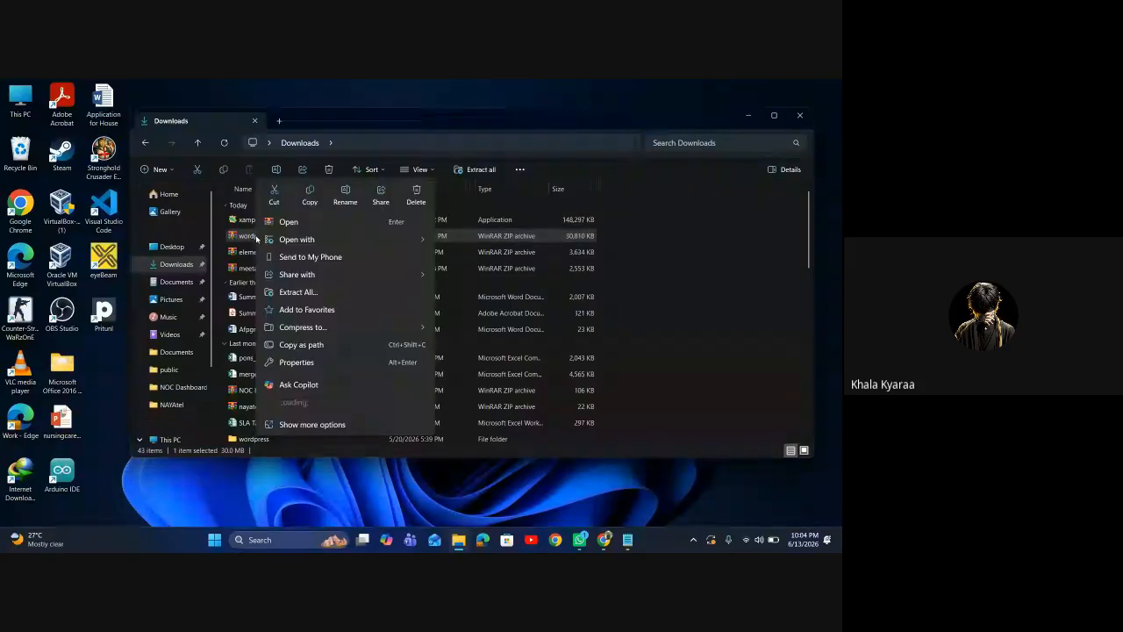
{"action": "left_click", "coordinate": [321, 292]}
{"action": "left_click", "coordinate": [506, 418]}
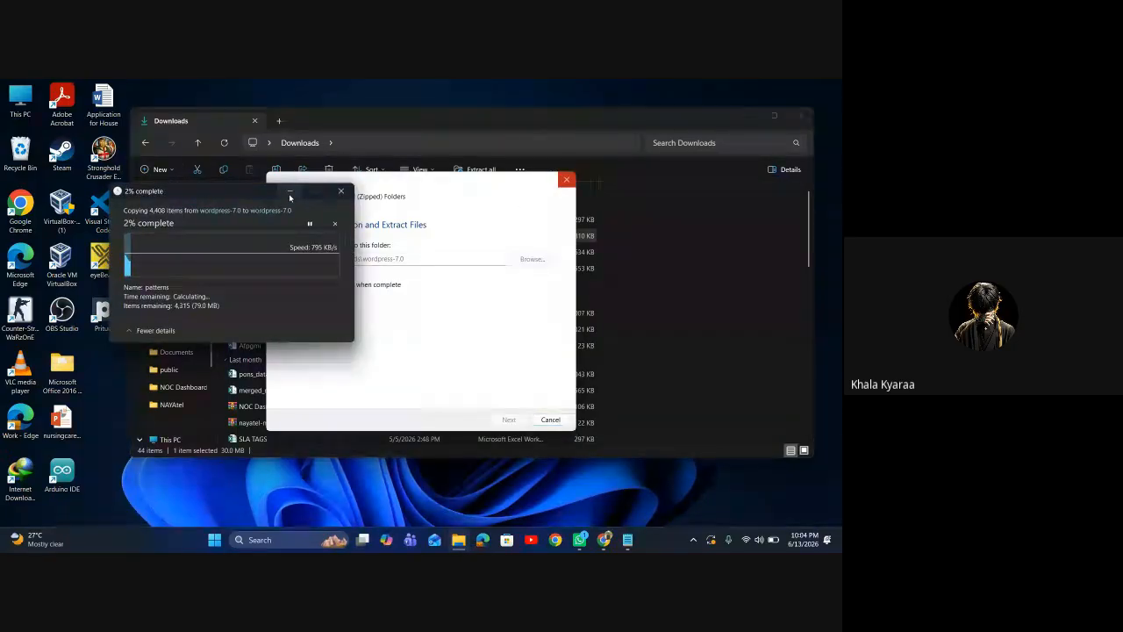
{"action": "left_click", "coordinate": [289, 193]}
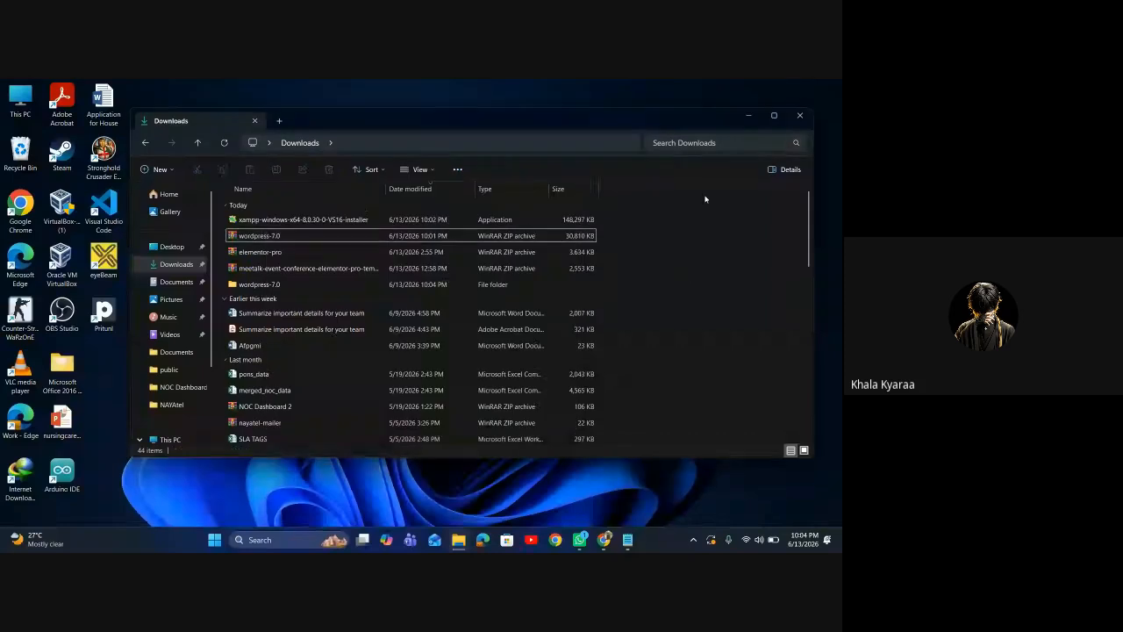
{"action": "left_click", "coordinate": [749, 115]}
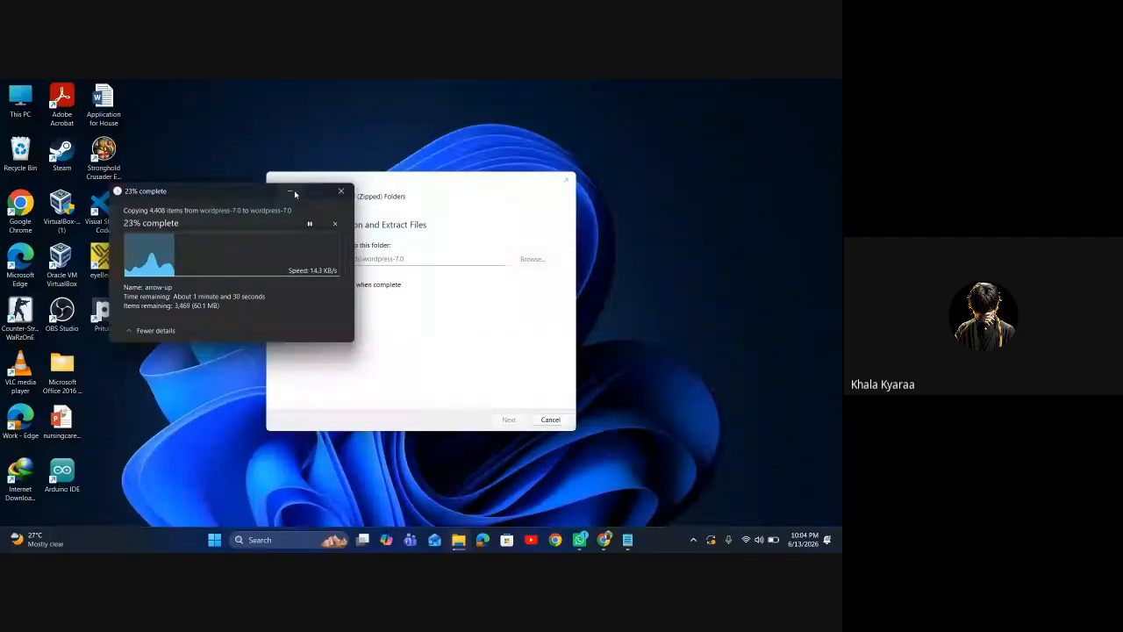
{"action": "mouse_move", "coordinate": [459, 542]}
{"action": "mouse_move", "coordinate": [604, 540]}
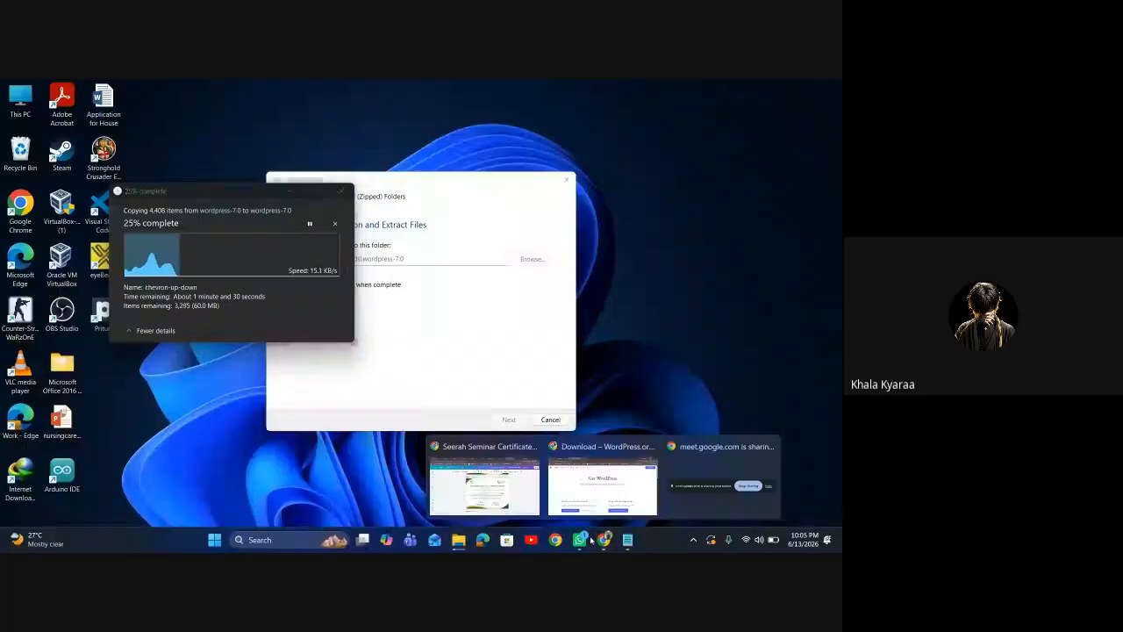
{"action": "mouse_move", "coordinate": [593, 510]}
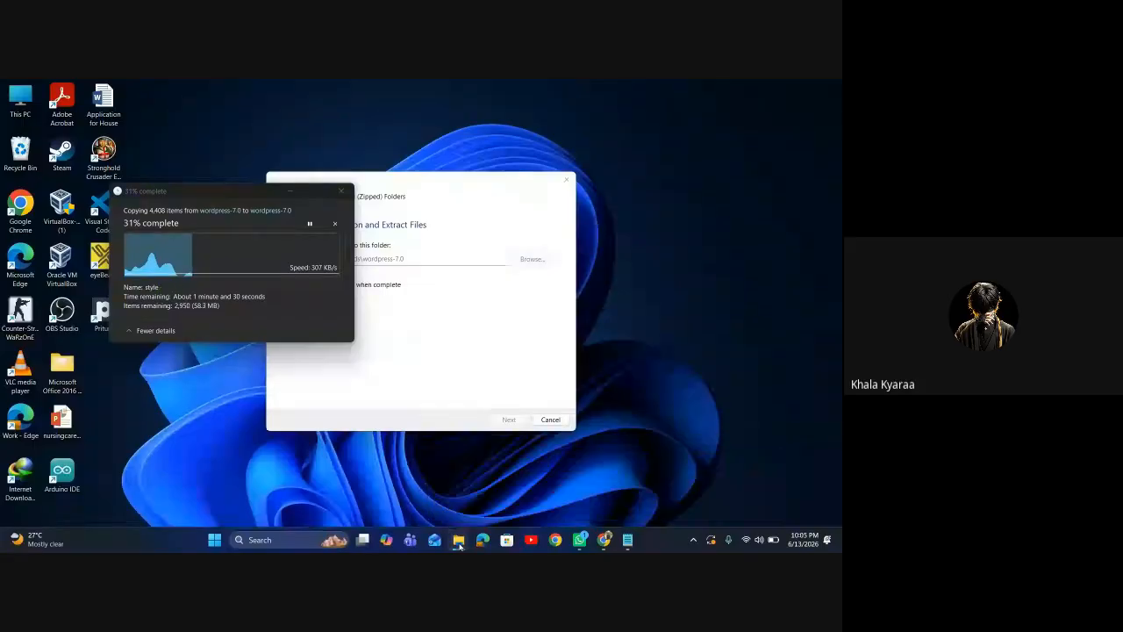
{"action": "mouse_move", "coordinate": [458, 540]}
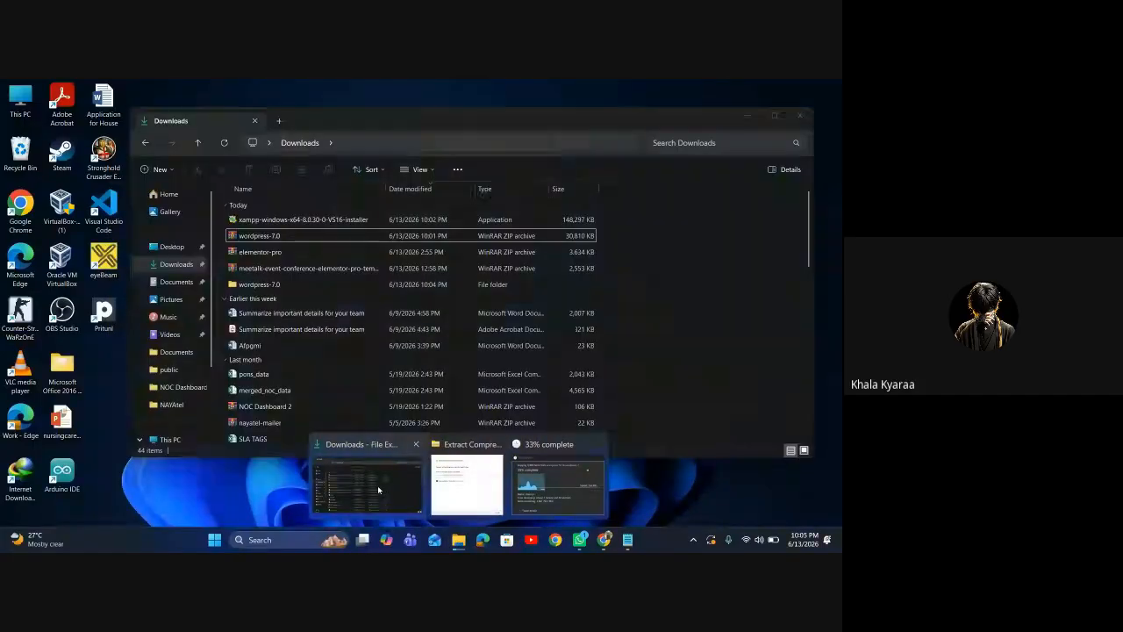
{"action": "left_click", "coordinate": [377, 485]}
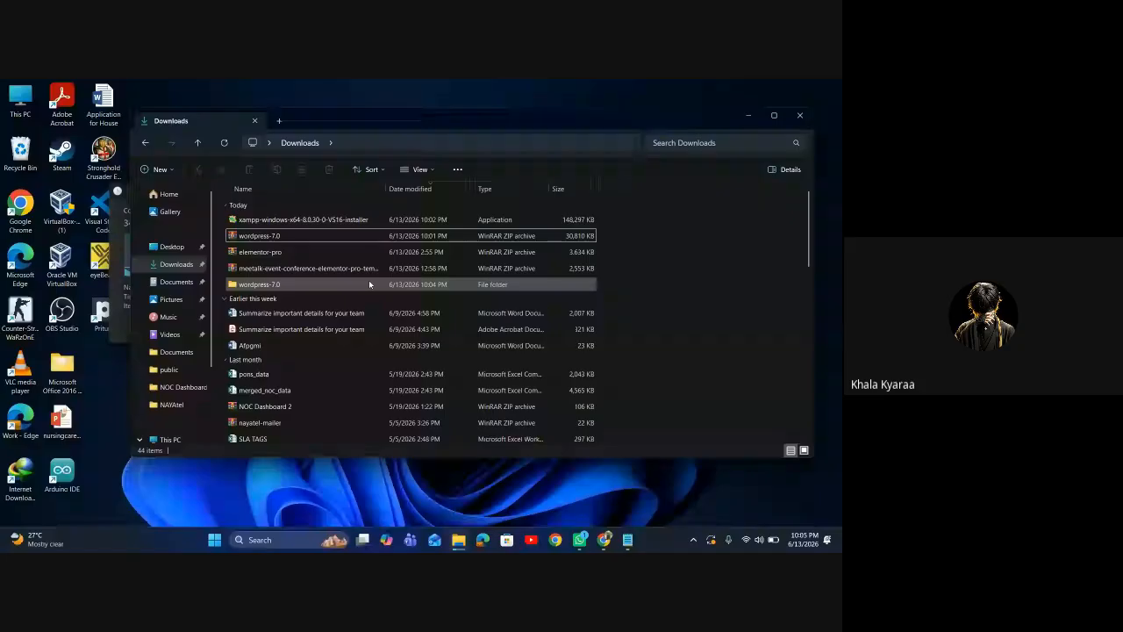
Launch the xampp-windows installer from the Downloads folder
{"action": "double_click", "coordinate": [363, 221]}
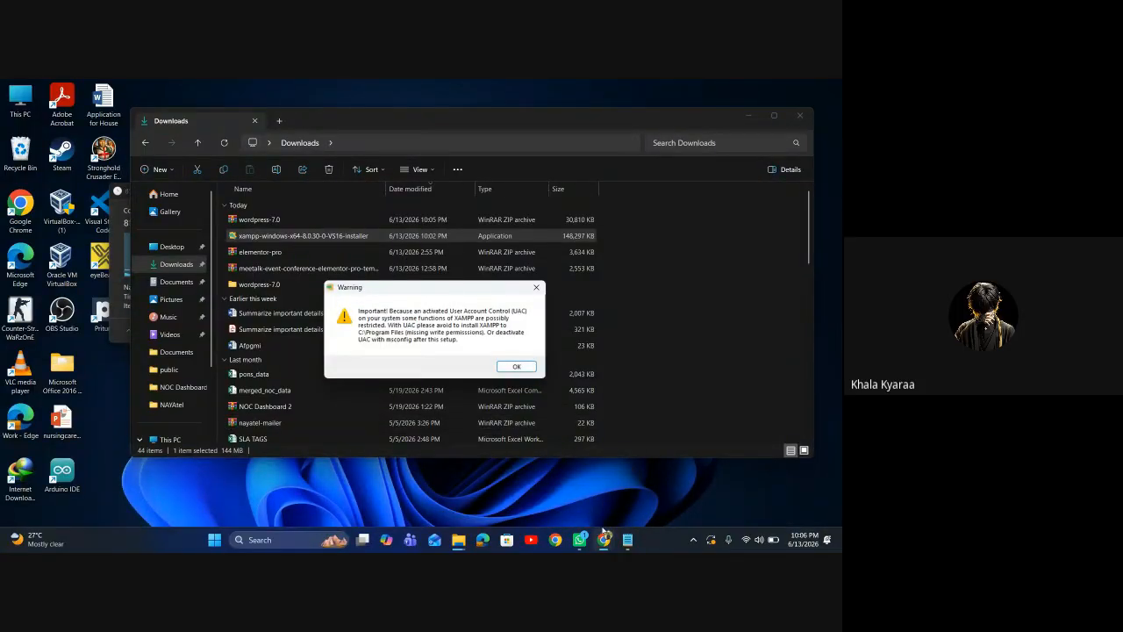
Switch to the Google Meet call, mute the computer's sound, and restore down the meeting window
{"action": "mouse_move", "coordinate": [604, 537]}
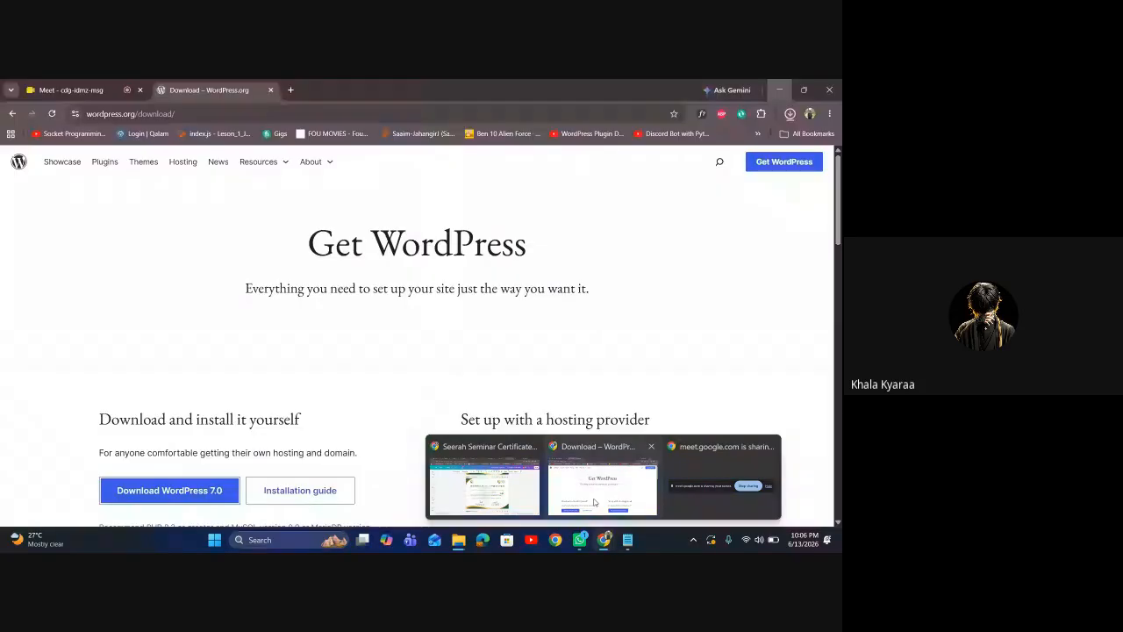
{"action": "left_click", "coordinate": [594, 502]}
{"action": "left_click", "coordinate": [70, 90]}
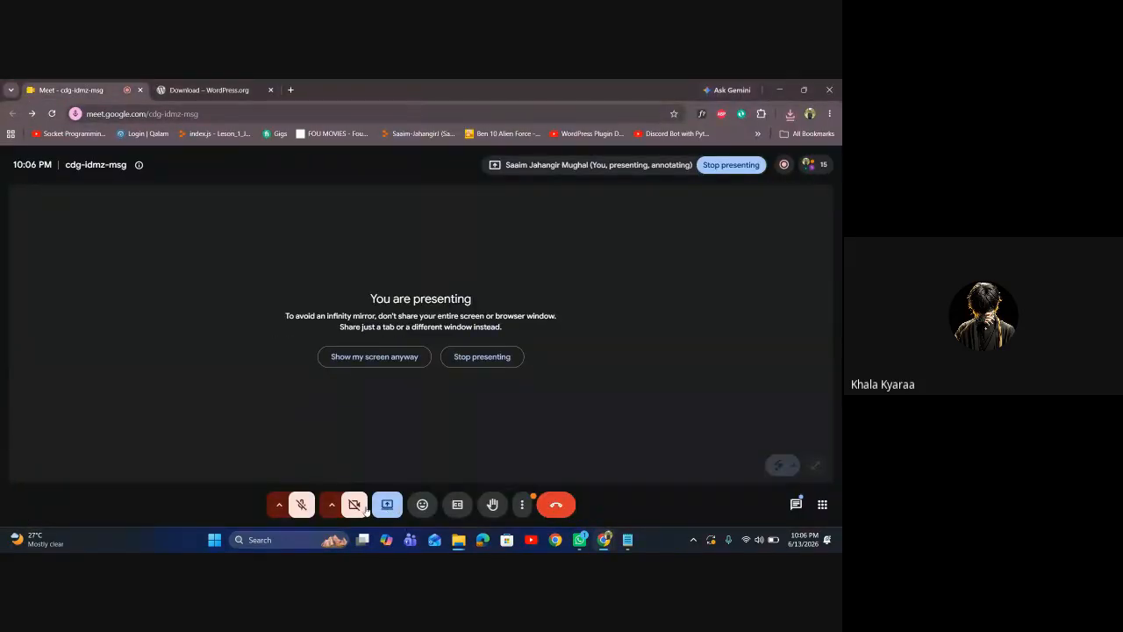
{"action": "left_click", "coordinate": [523, 505]}
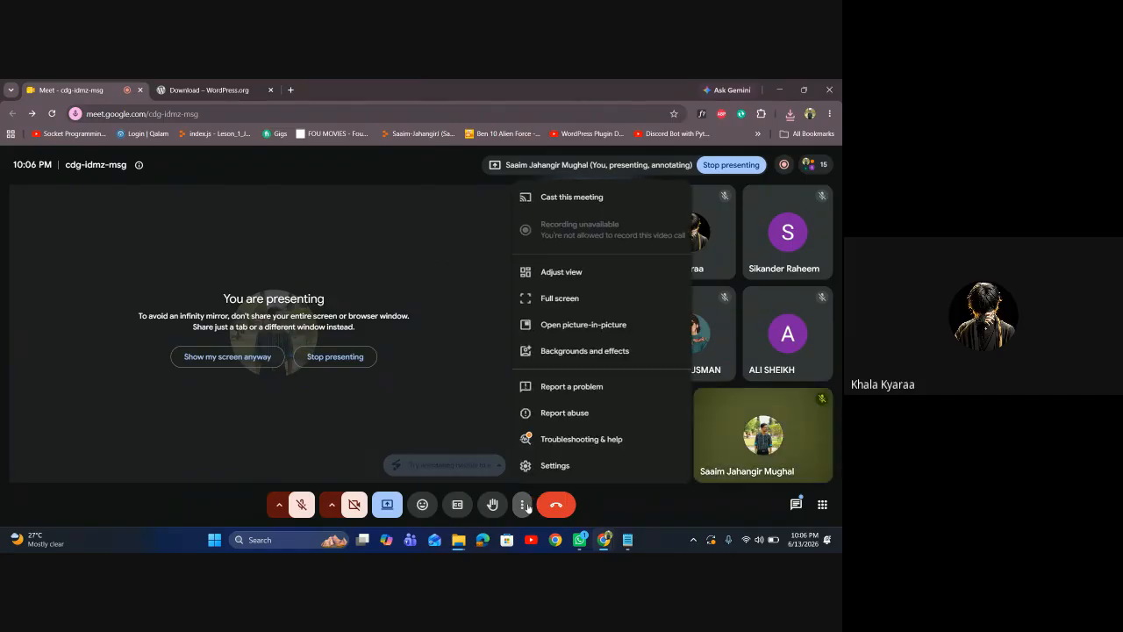
{"action": "left_click", "coordinate": [524, 506]}
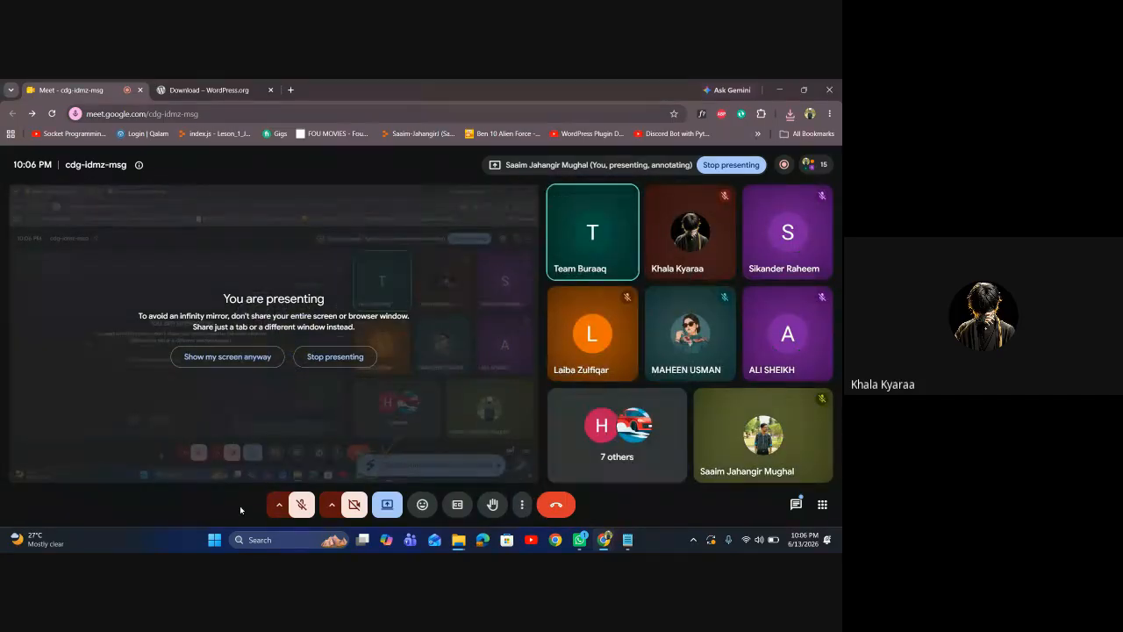
{"action": "key", "text": "XF86AudioMute"}
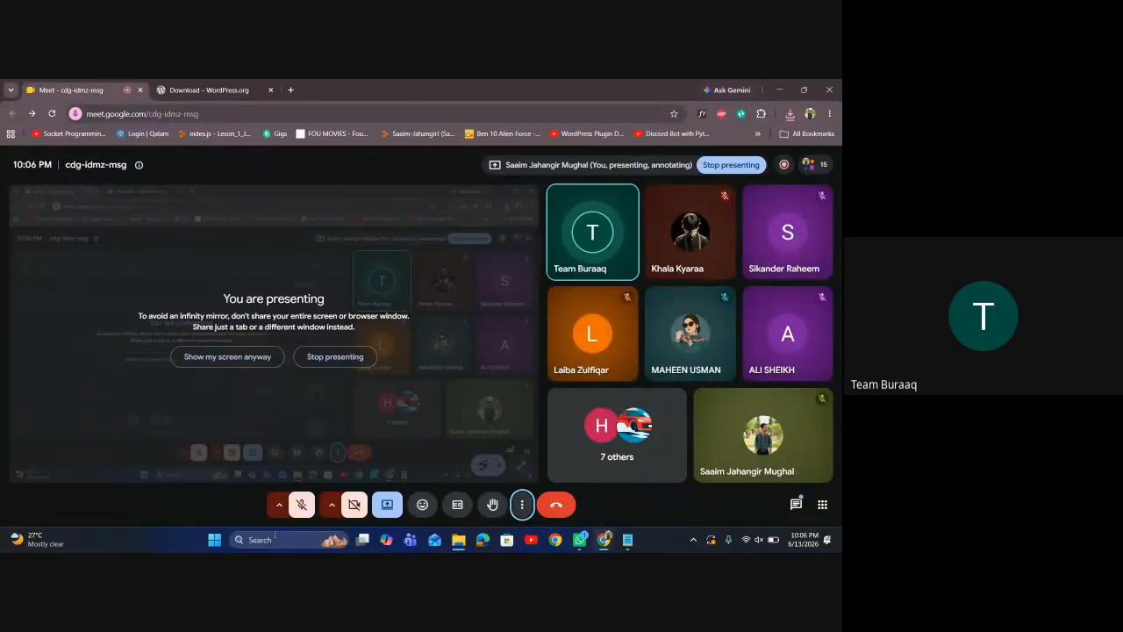
{"action": "left_click", "coordinate": [804, 90]}
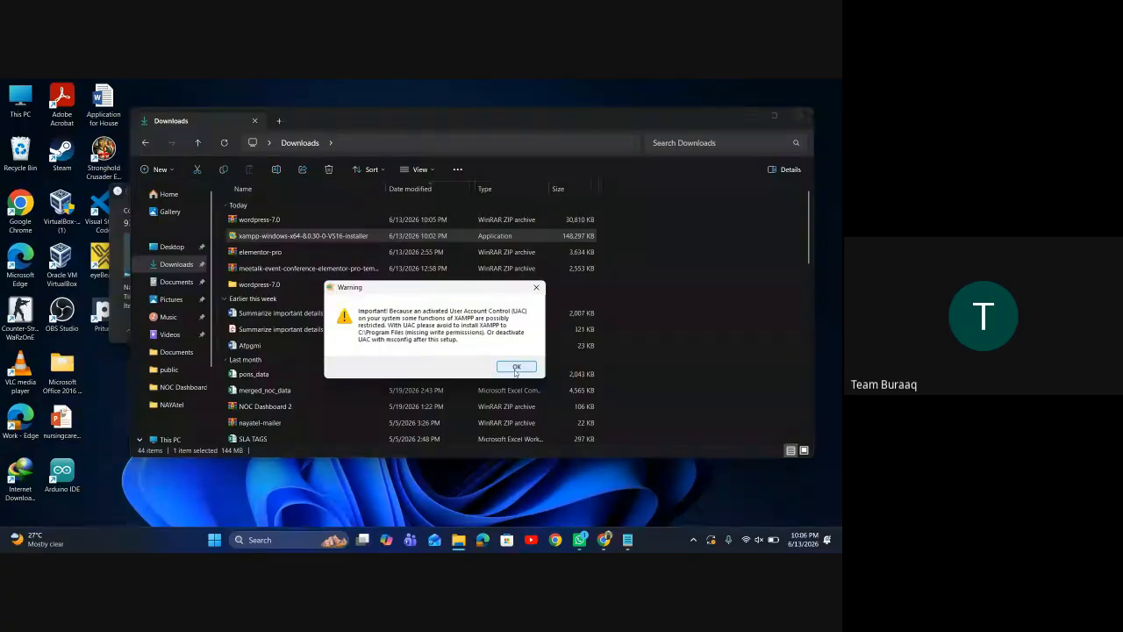
Dismiss the UAC warning and advance XAMPP Setup past Welcome and components, keeping all components
{"action": "left_click", "coordinate": [516, 366]}
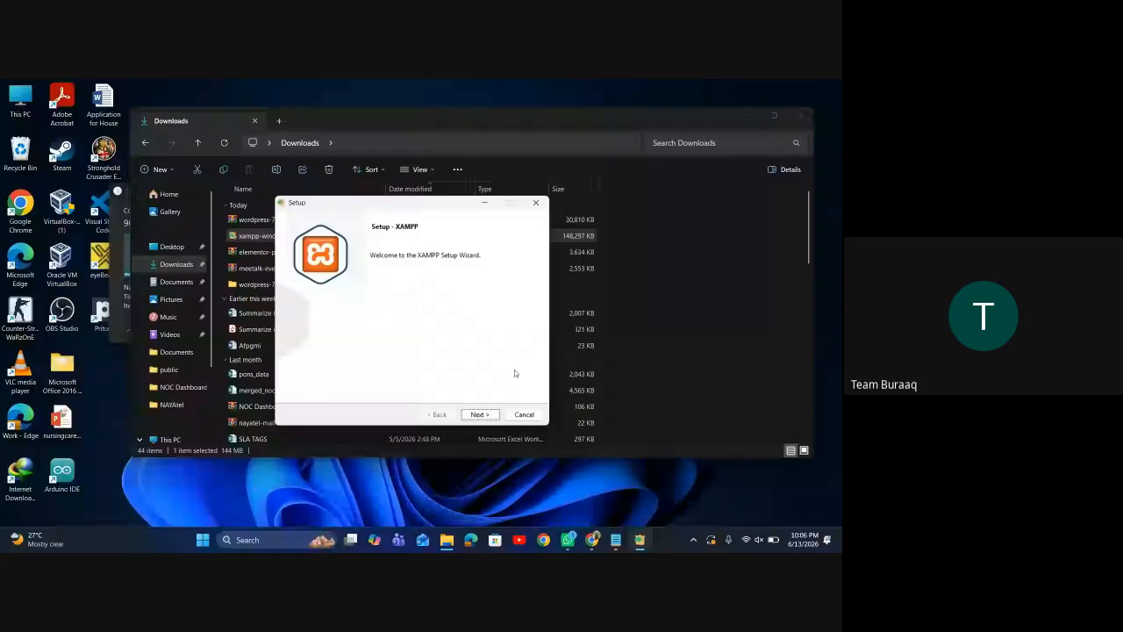
{"action": "left_click", "coordinate": [479, 414]}
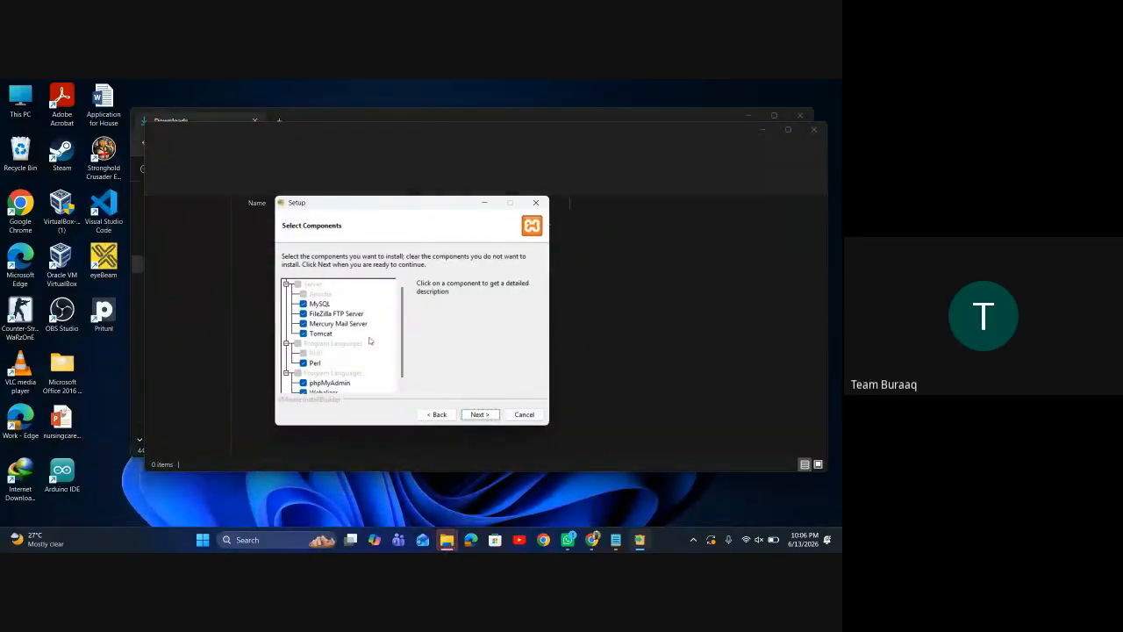
{"action": "left_click", "coordinate": [763, 130]}
{"action": "left_click", "coordinate": [748, 115]}
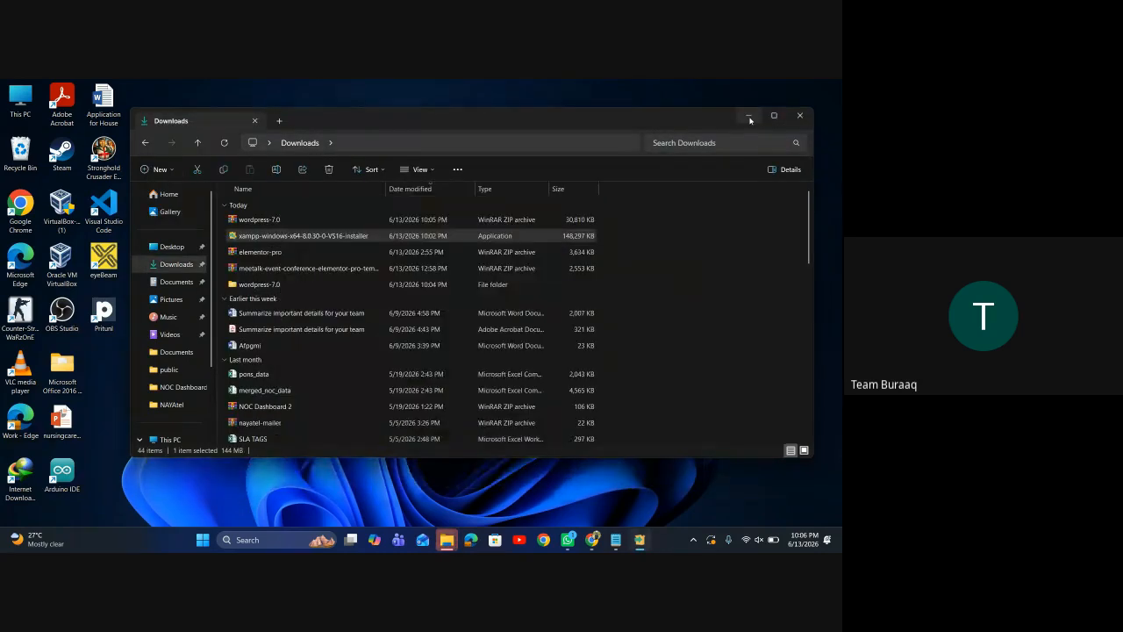
{"action": "left_click", "coordinate": [479, 416]}
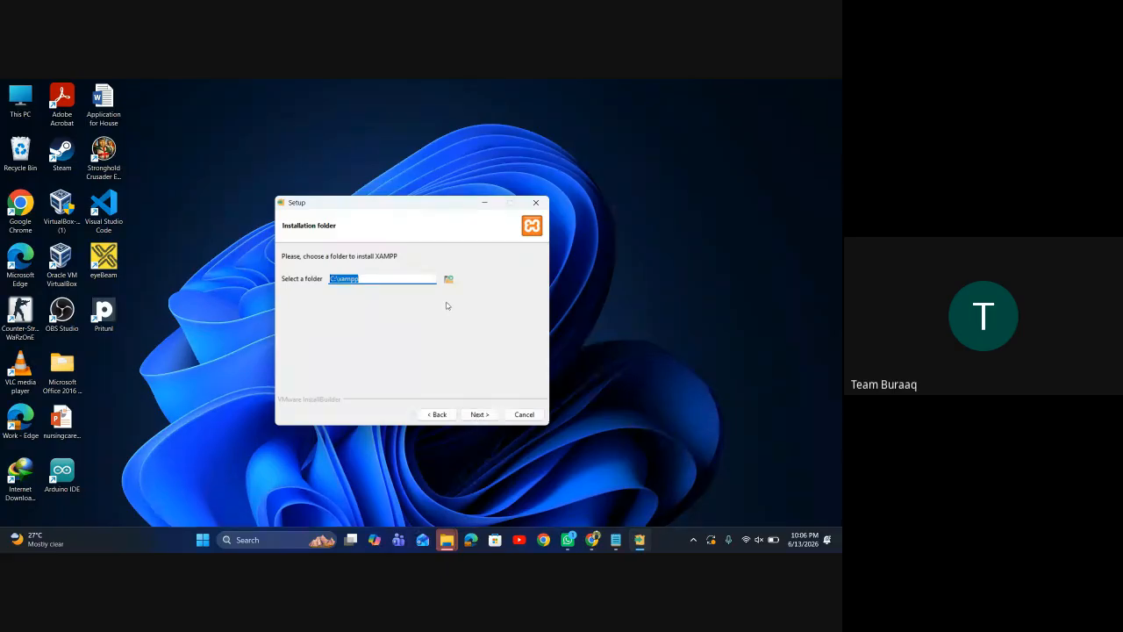
In the folder picker, expand New Volume (D:) and select its My Data folder
{"action": "left_click", "coordinate": [449, 278]}
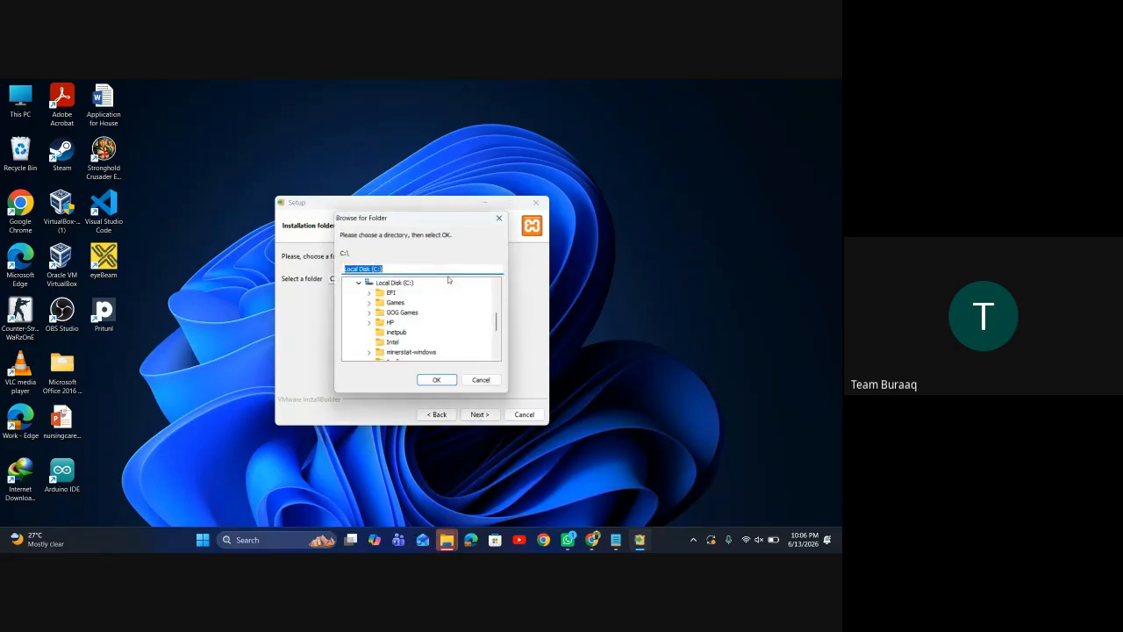
{"action": "scroll", "coordinate": [413, 323], "scroll_direction": "down", "scroll_amount": 5}
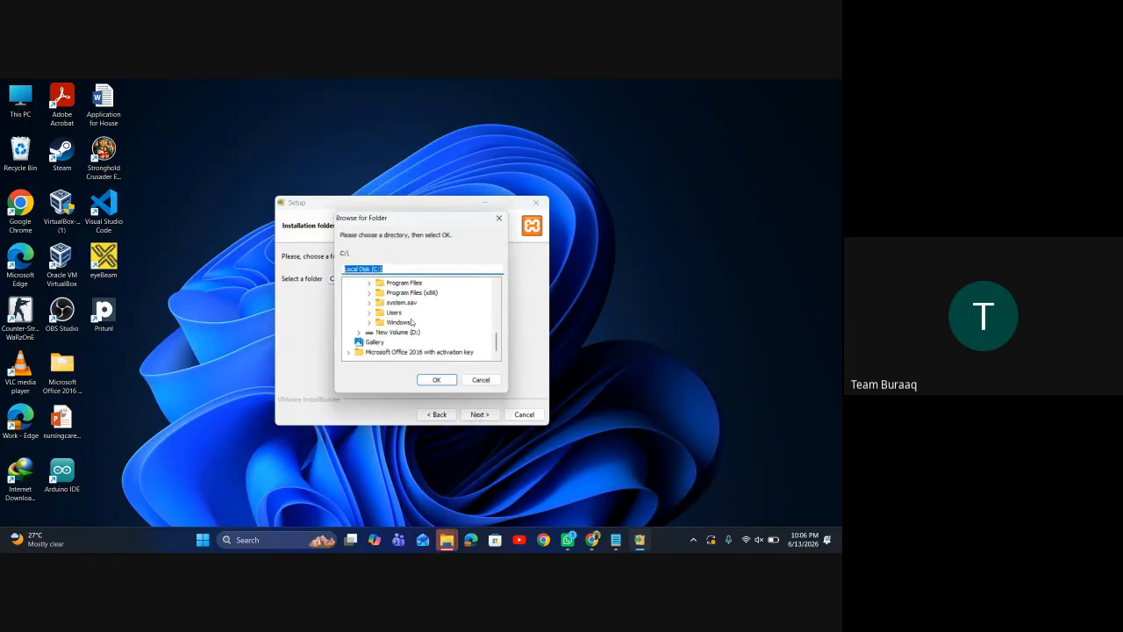
{"action": "left_click", "coordinate": [401, 333]}
{"action": "left_click", "coordinate": [361, 333]}
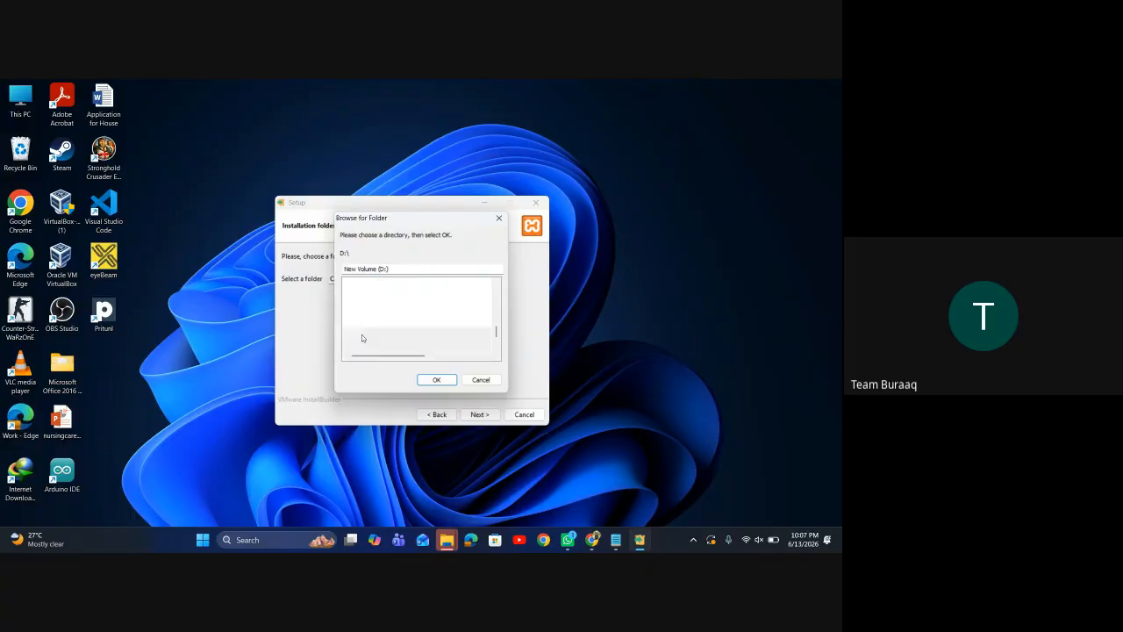
{"action": "scroll", "coordinate": [395, 327], "scroll_direction": "down", "scroll_amount": 1}
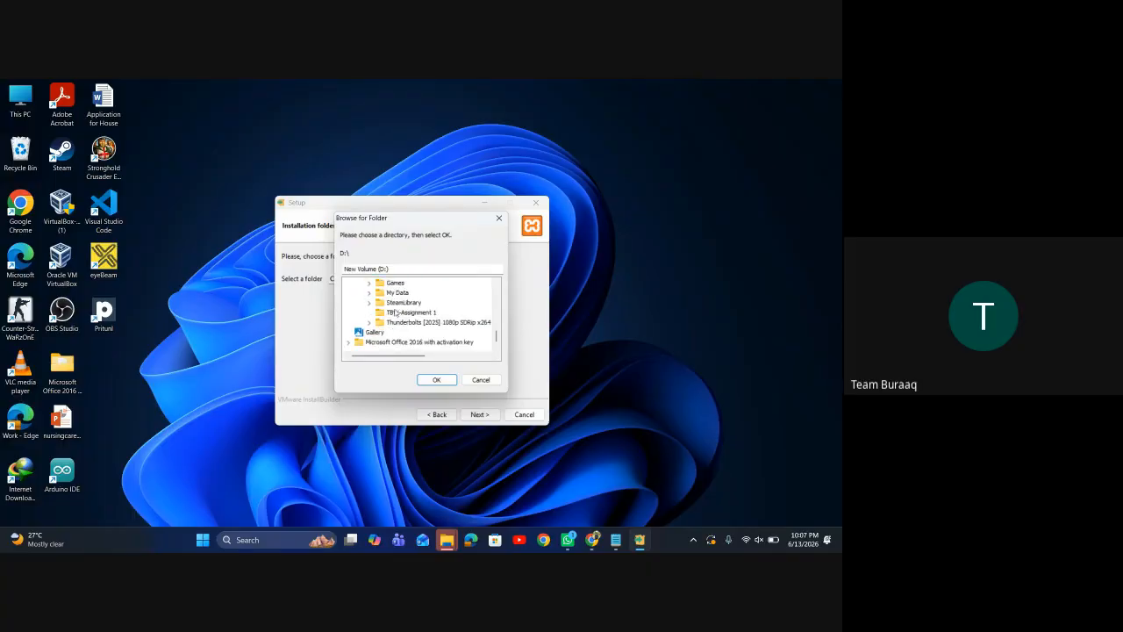
{"action": "left_click", "coordinate": [397, 293]}
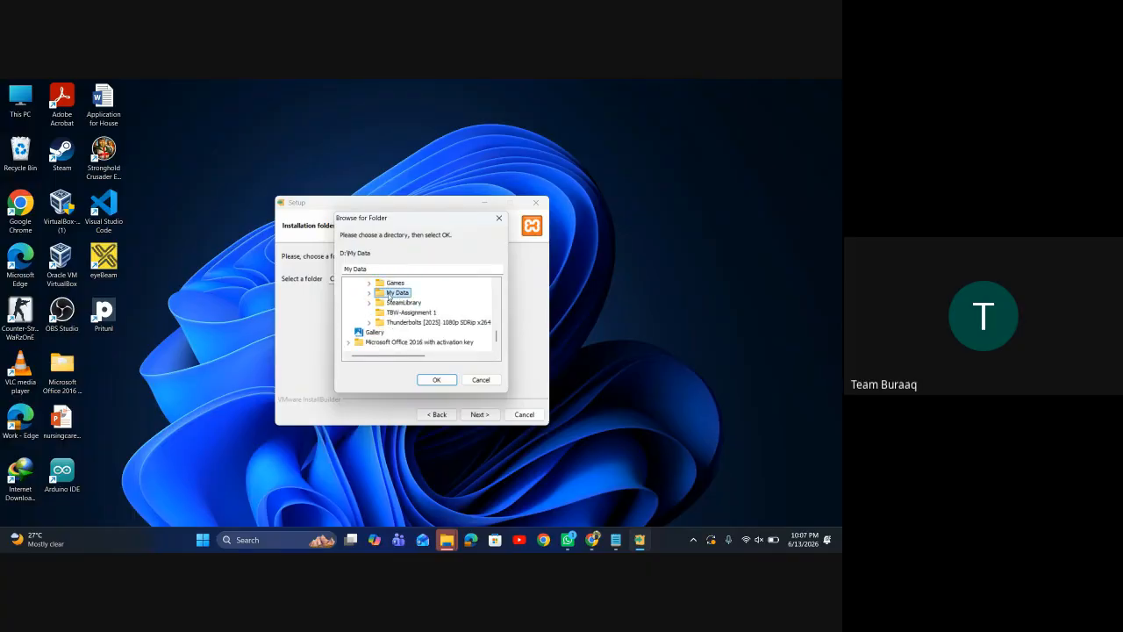
{"action": "double_click", "coordinate": [399, 294]}
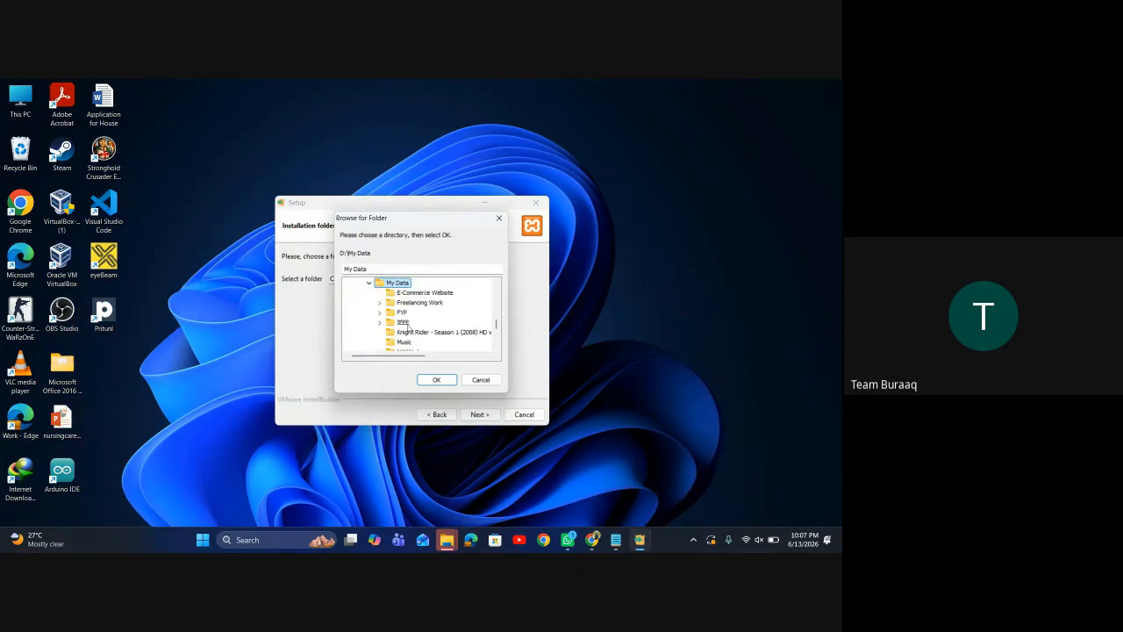
{"action": "scroll", "coordinate": [402, 294], "scroll_direction": "up", "scroll_amount": 6}
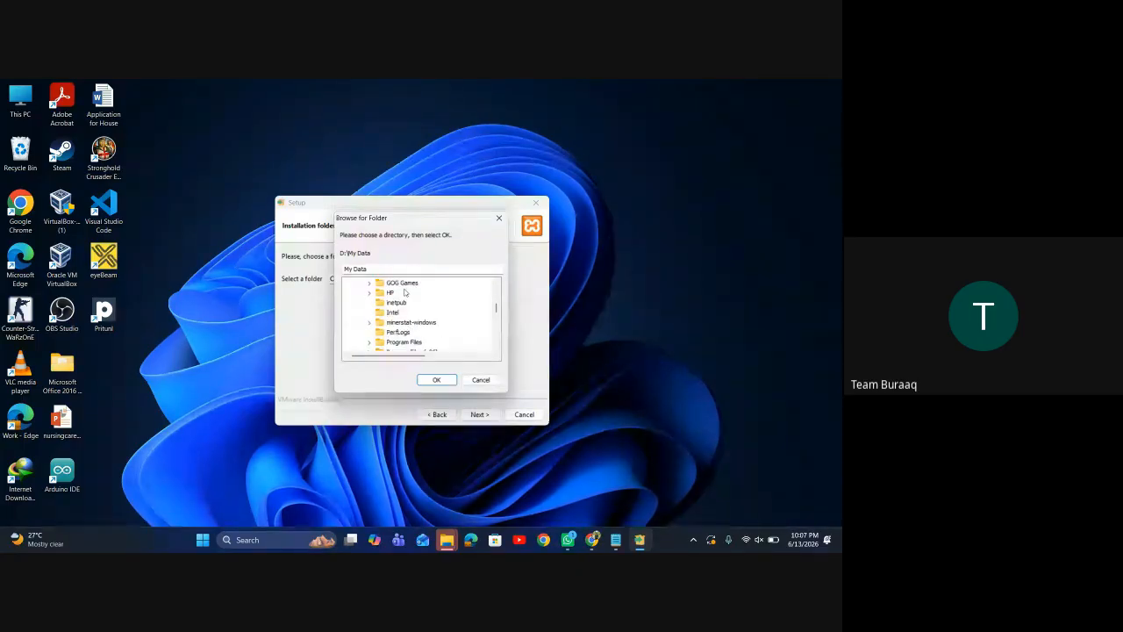
{"action": "scroll", "coordinate": [405, 293], "scroll_direction": "down", "scroll_amount": 1}
{"action": "scroll", "coordinate": [402, 303], "scroll_direction": "down", "scroll_amount": 5}
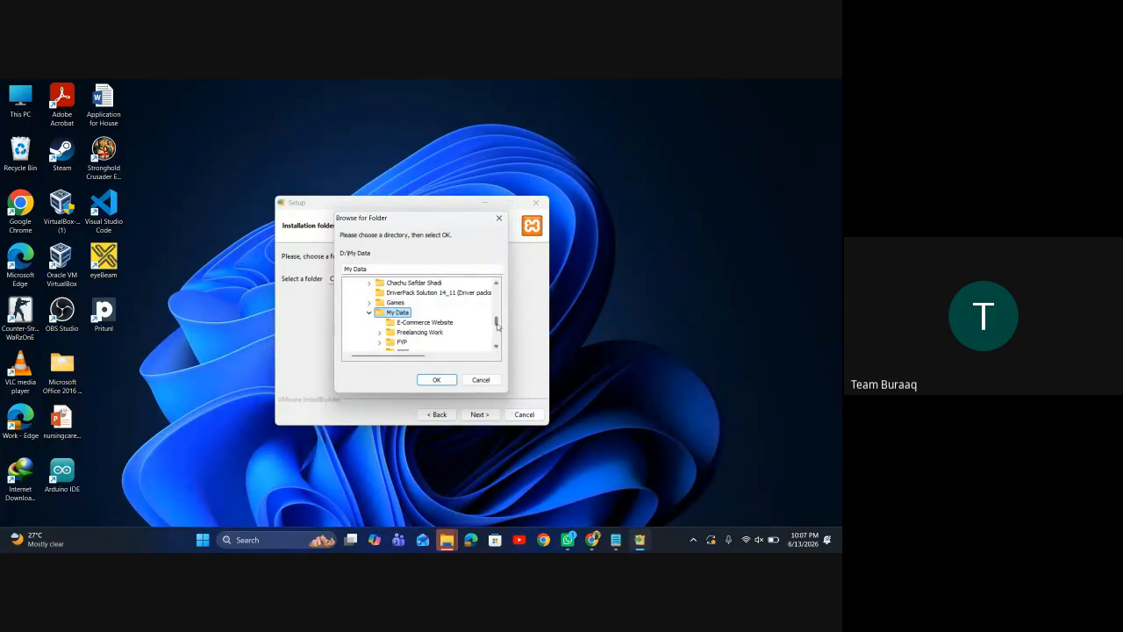
{"action": "scroll", "coordinate": [430, 298], "scroll_direction": "up", "scroll_amount": 1}
Reselect My Data under drive D: and confirm D:\My Data as the install folder
{"action": "double_click", "coordinate": [398, 302]}
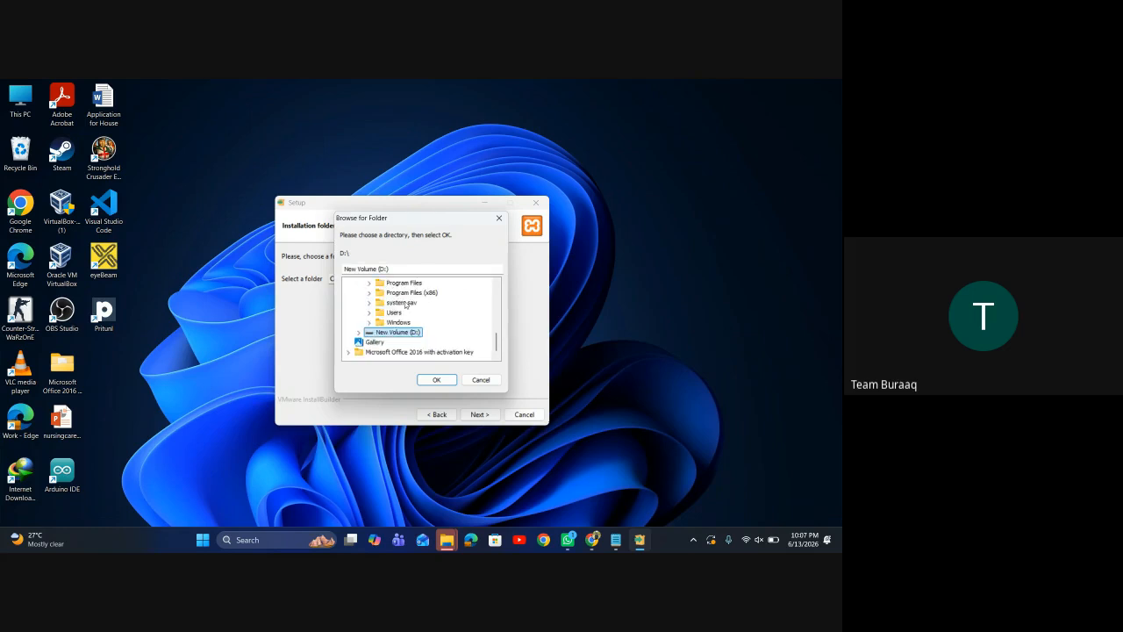
{"action": "double_click", "coordinate": [381, 337]}
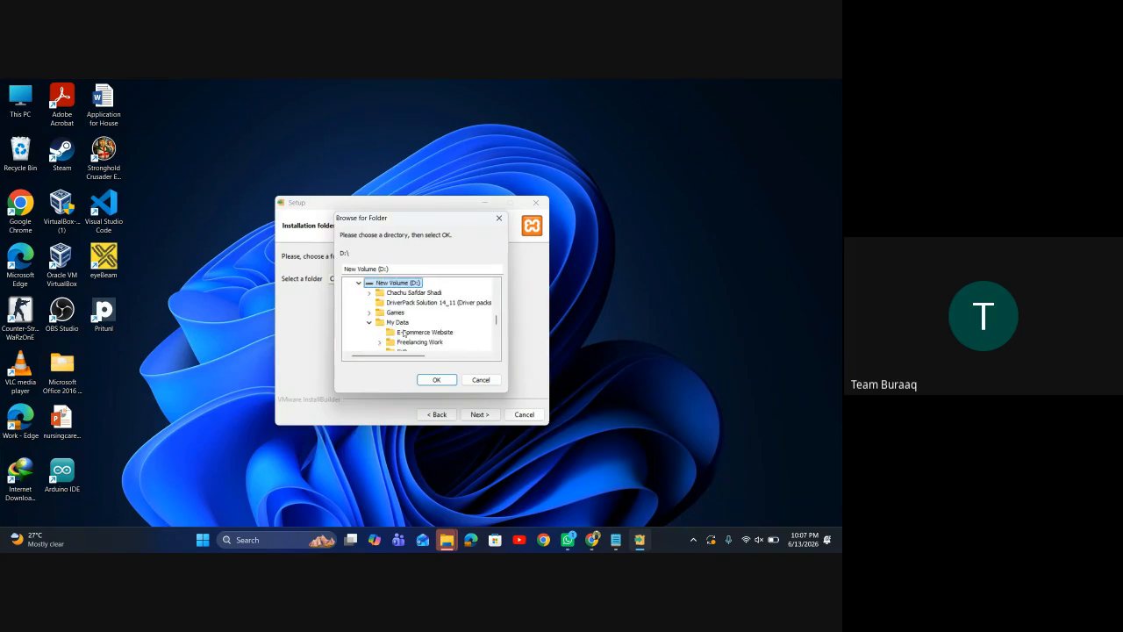
{"action": "double_click", "coordinate": [403, 323]}
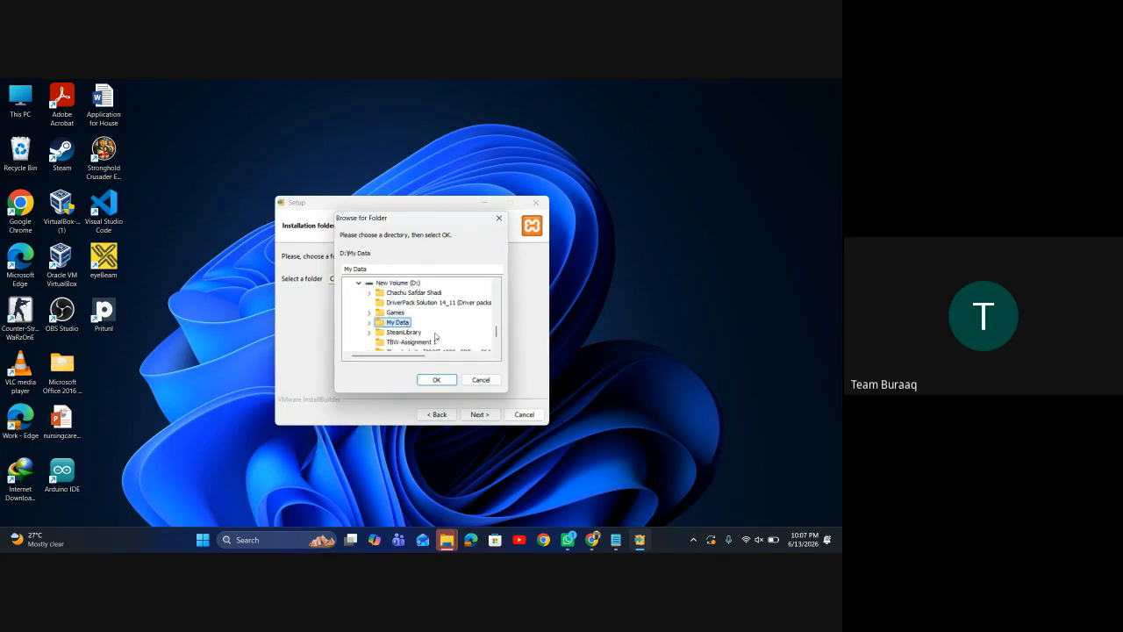
{"action": "double_click", "coordinate": [398, 323]}
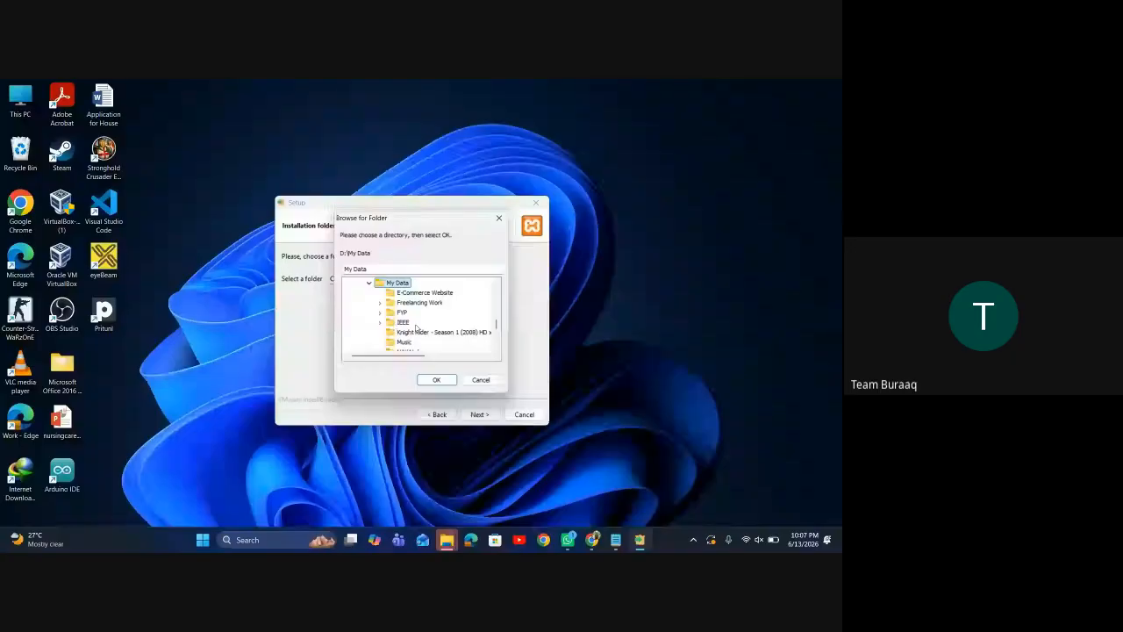
{"action": "scroll", "coordinate": [412, 324], "scroll_direction": "down", "scroll_amount": 1}
{"action": "scroll", "coordinate": [417, 327], "scroll_direction": "down", "scroll_amount": 1}
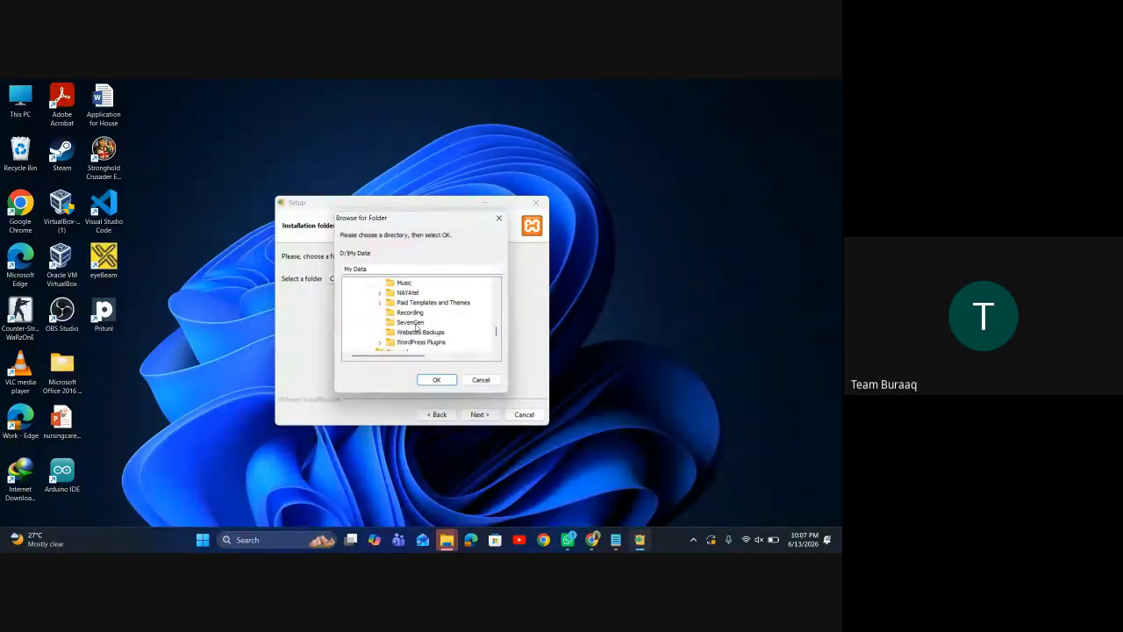
{"action": "scroll", "coordinate": [438, 304], "scroll_direction": "up", "scroll_amount": 1}
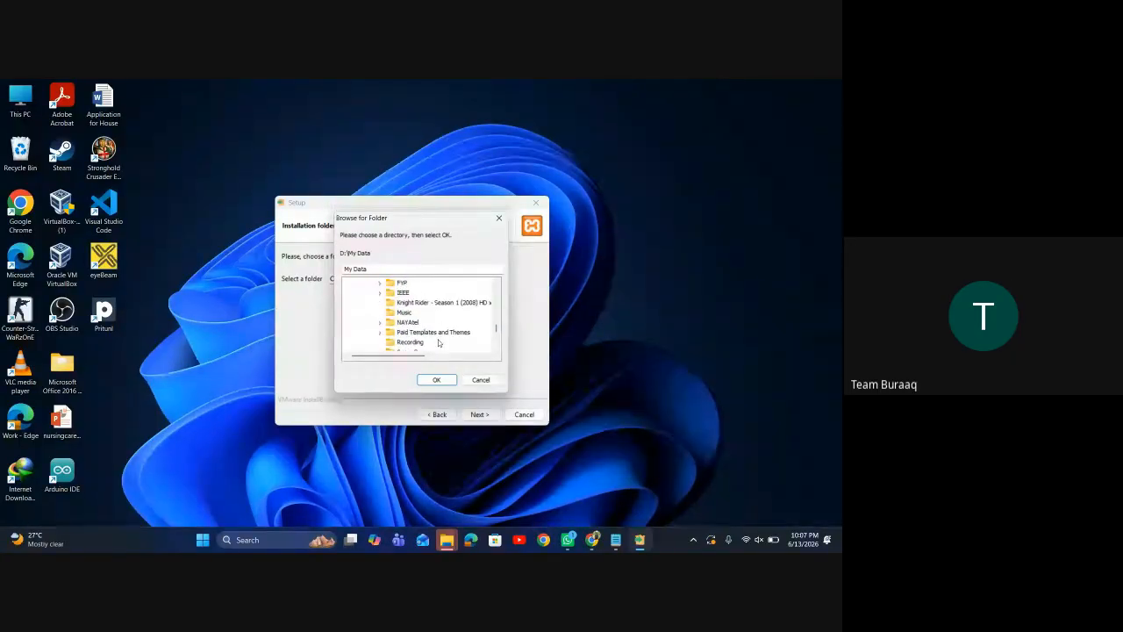
{"action": "left_click", "coordinate": [436, 380]}
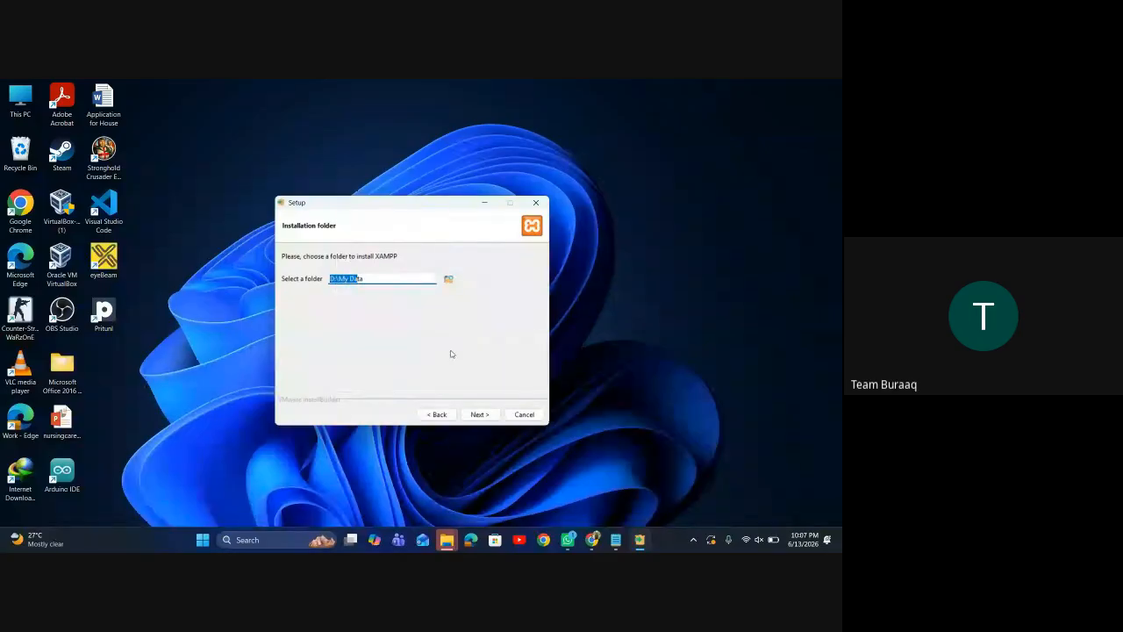
Try D:\My Data, dismiss the folder-not-empty warning, and bring the Downloads window forward
{"action": "left_click", "coordinate": [480, 414]}
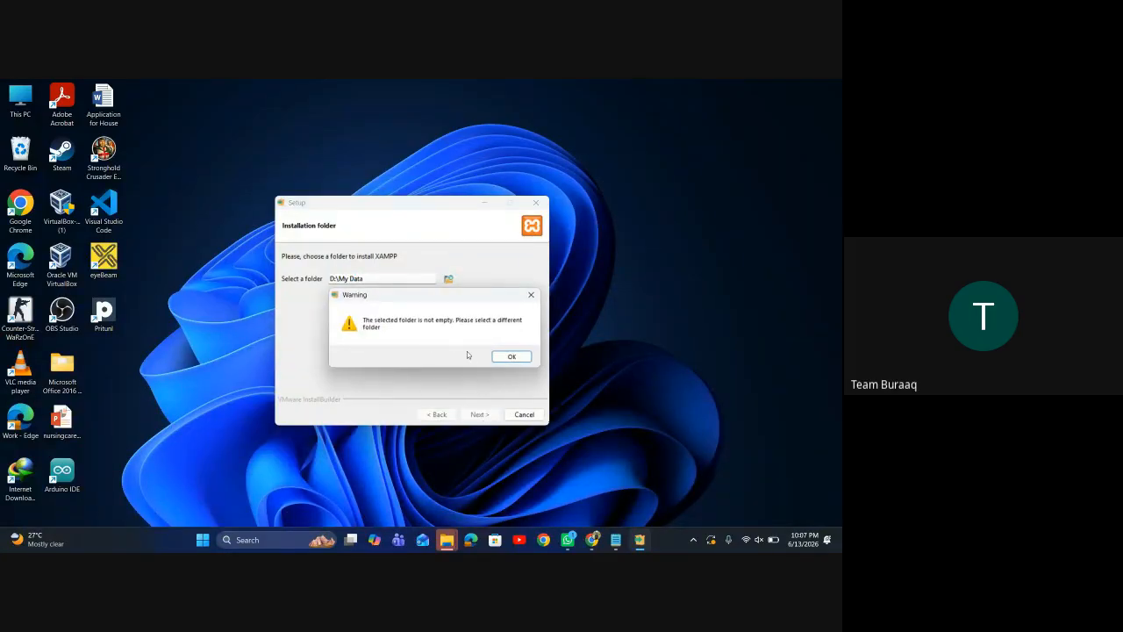
{"action": "left_click", "coordinate": [513, 357]}
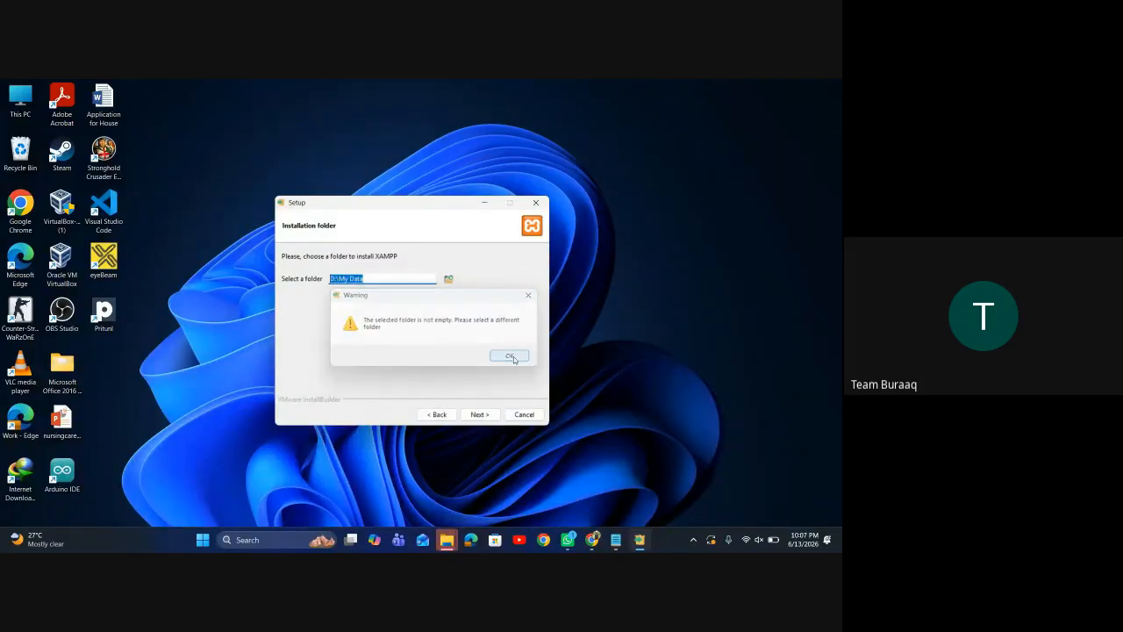
{"action": "mouse_move", "coordinate": [446, 540]}
{"action": "left_click", "coordinate": [398, 499]}
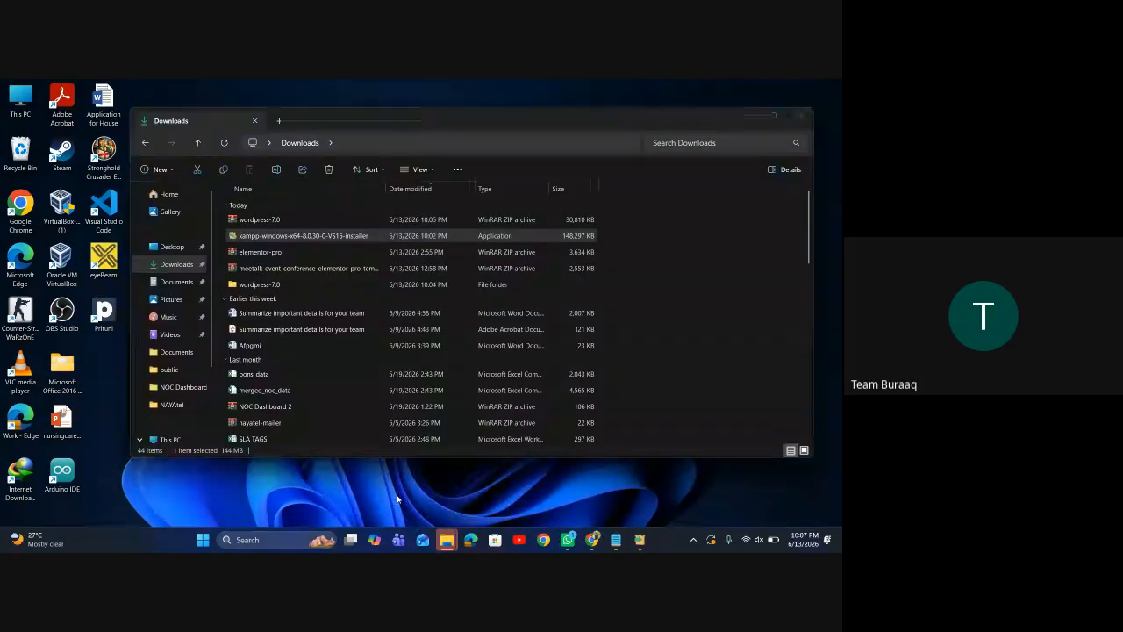
In a new Explorer tab, create a folder named XAMPP inside D:\My Data
{"action": "key", "text": "ctrl+t"}
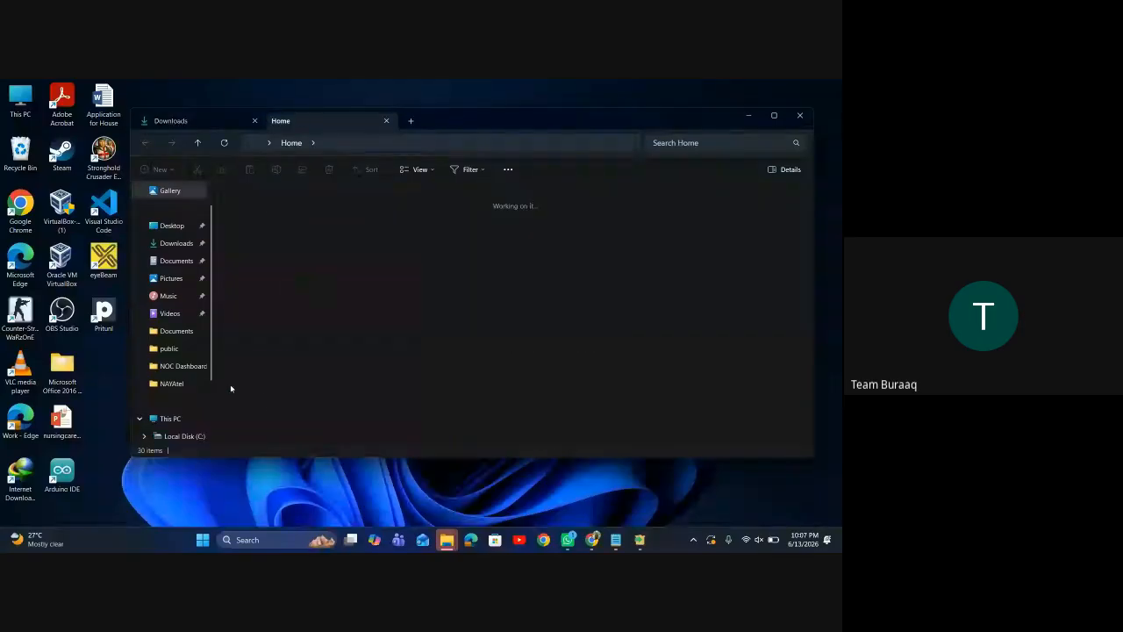
{"action": "scroll", "coordinate": [181, 442], "scroll_direction": "down", "scroll_amount": 2}
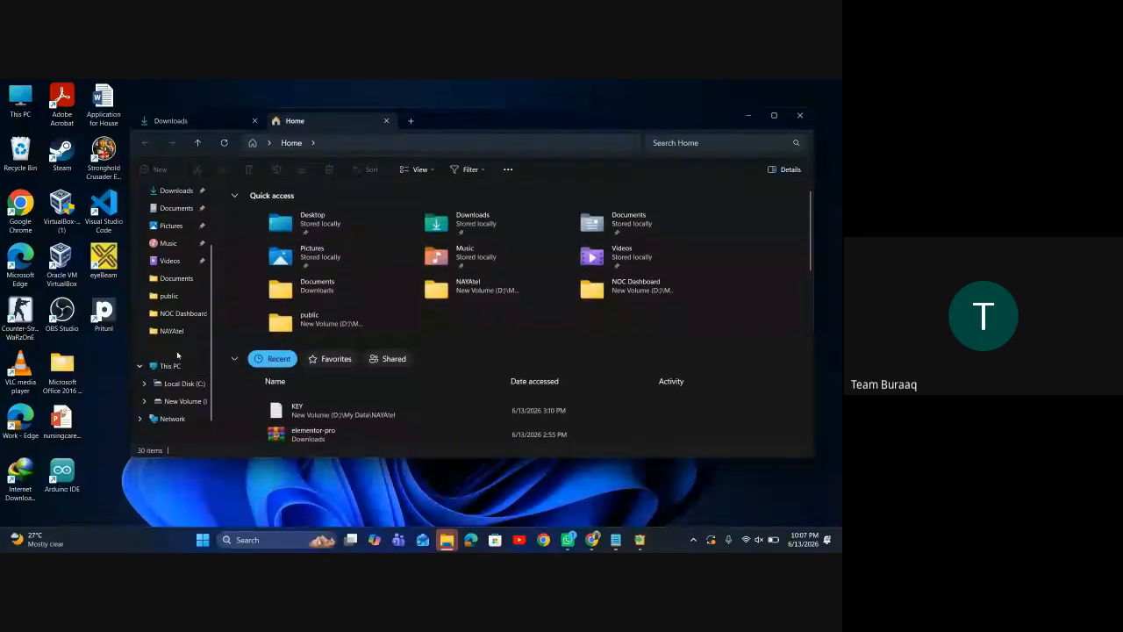
{"action": "left_click", "coordinate": [185, 401]}
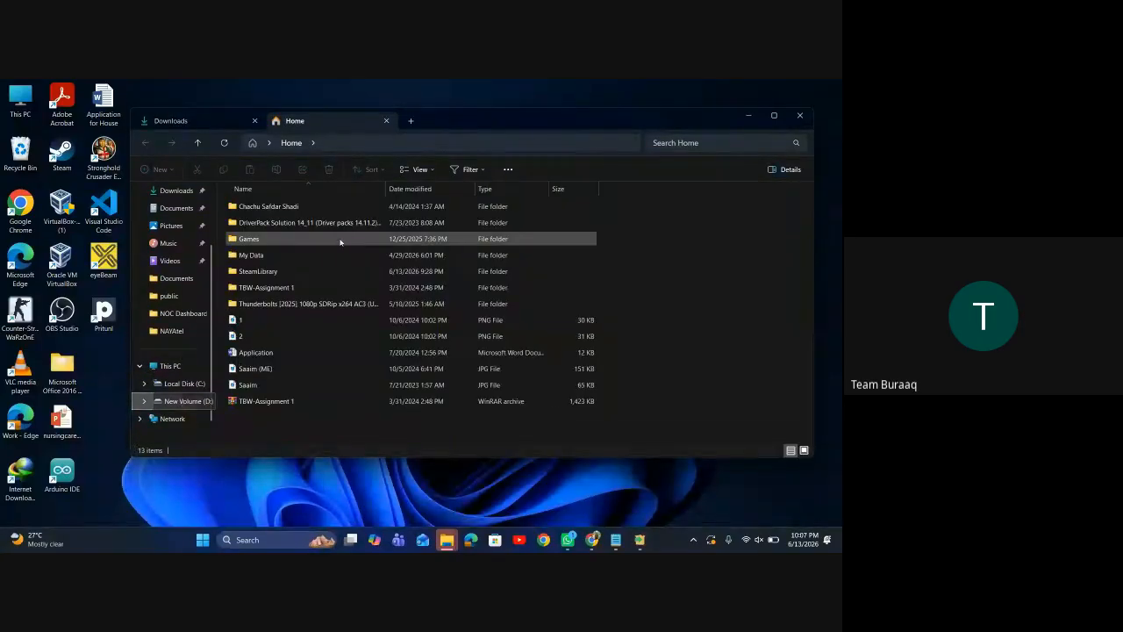
{"action": "double_click", "coordinate": [290, 254]}
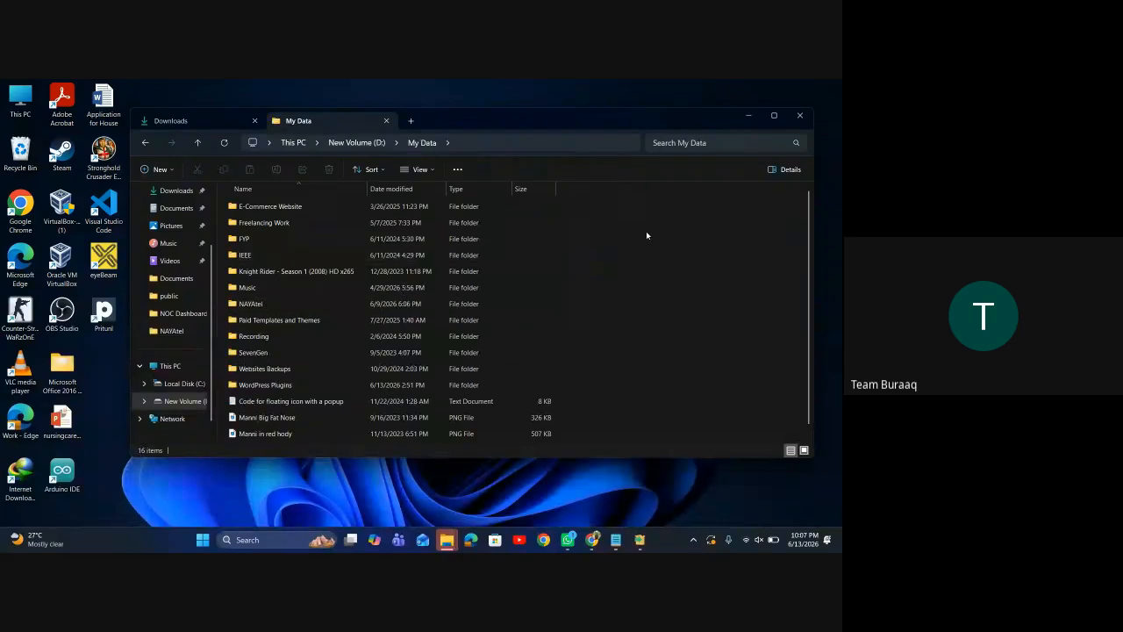
{"action": "left_click", "coordinate": [154, 169]}
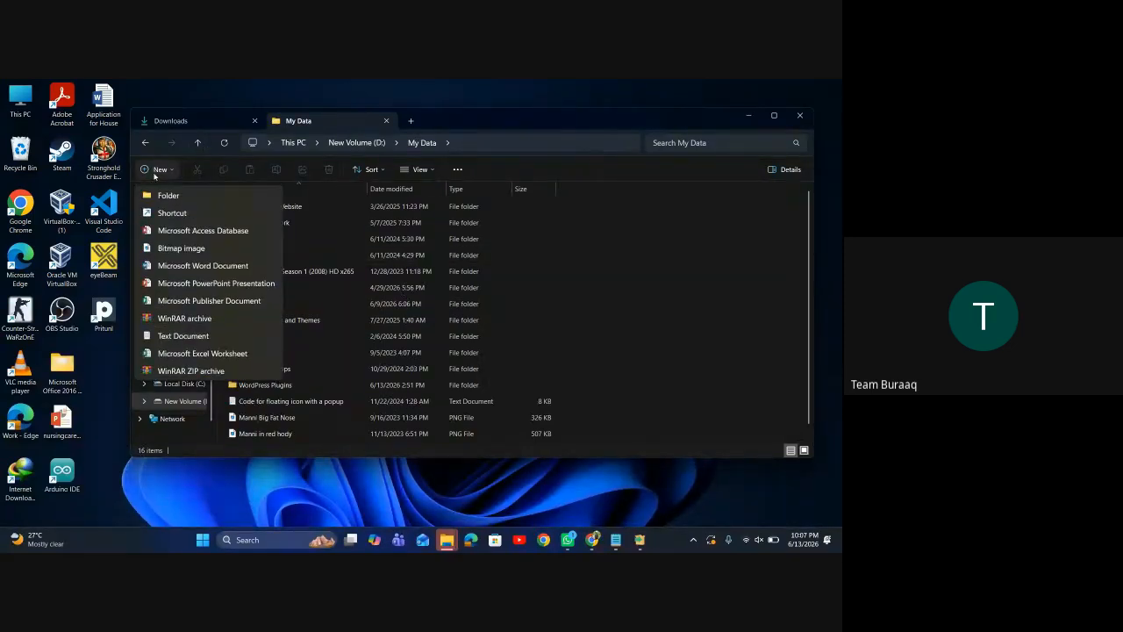
{"action": "left_click", "coordinate": [162, 196]}
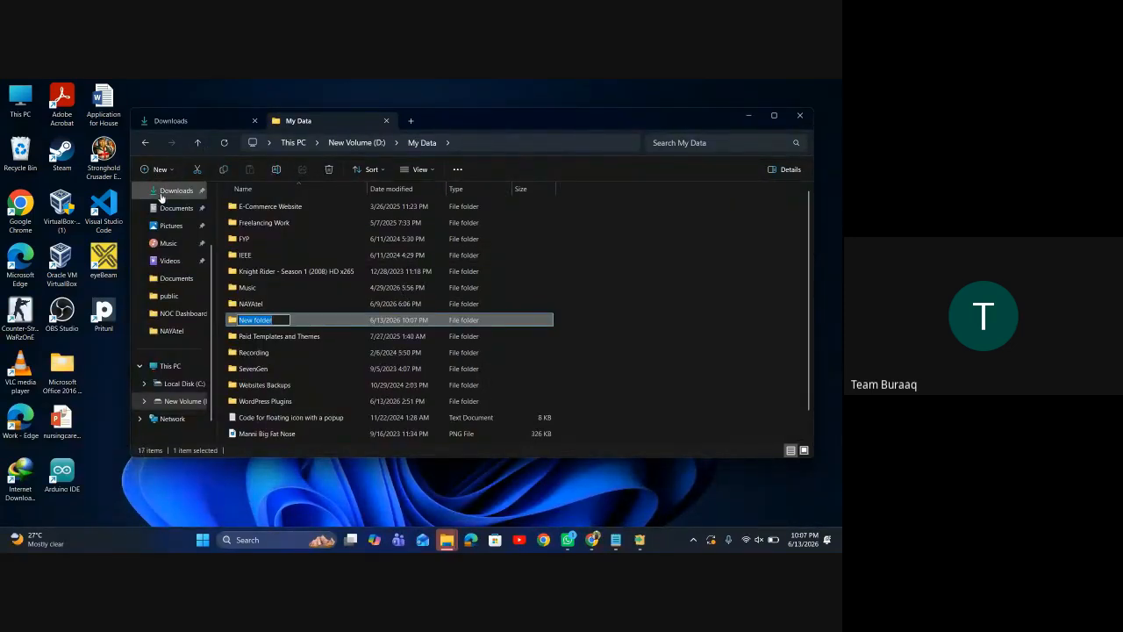
{"action": "type", "text": "XAMPP"}
{"action": "key", "text": "Return"}
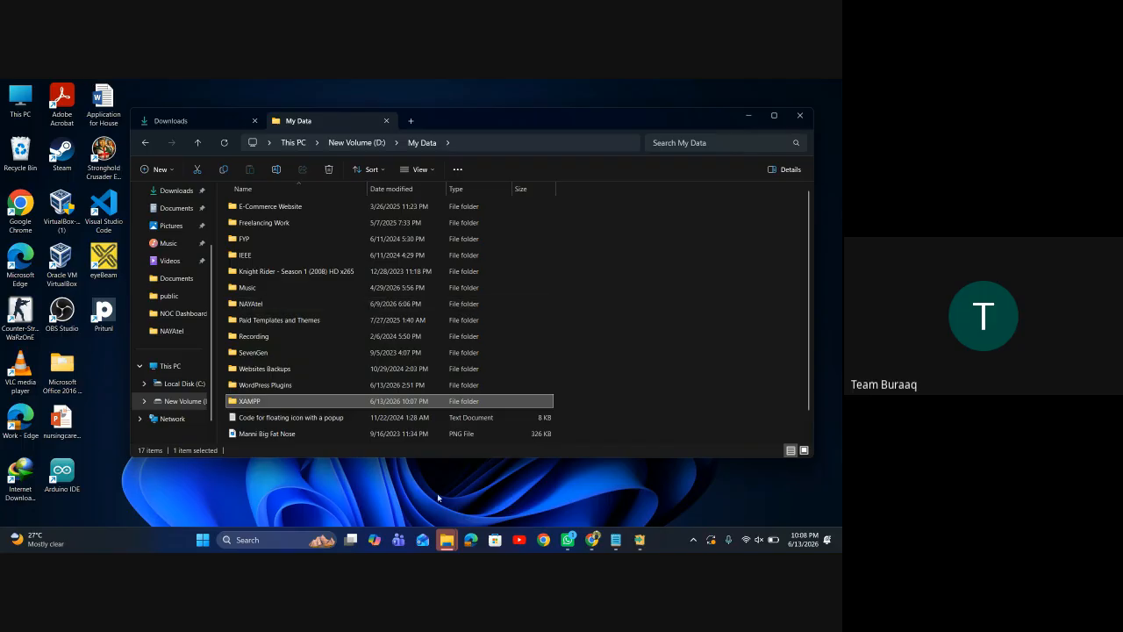
Install XAMPP into D:\My Data\XAMPP with English as the language
{"action": "mouse_move", "coordinate": [448, 542]}
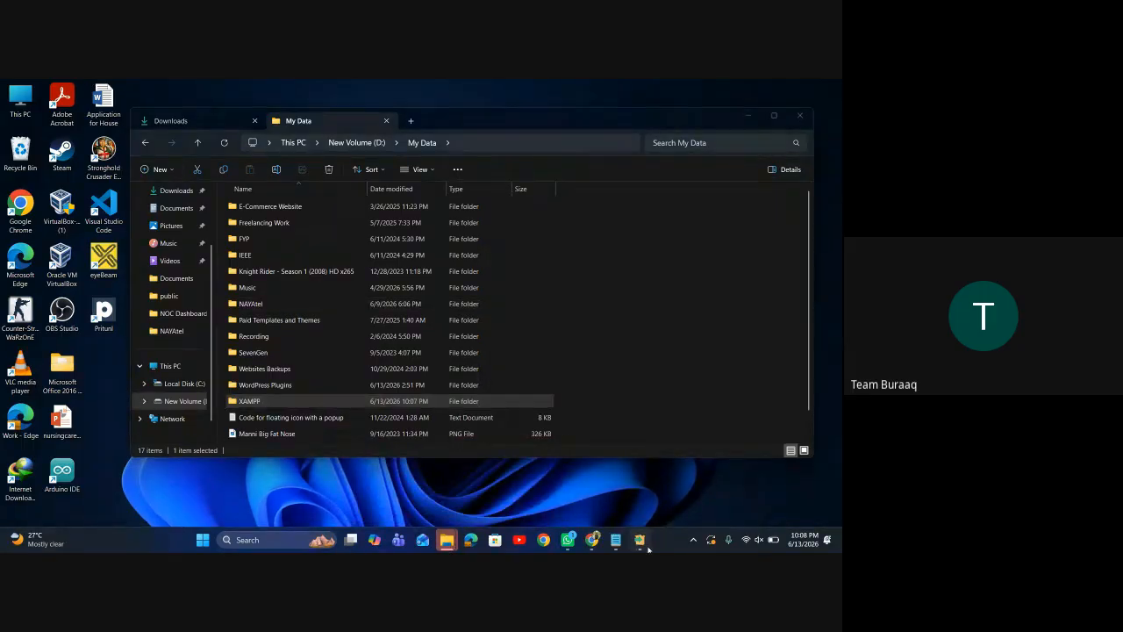
{"action": "left_click", "coordinate": [640, 540]}
{"action": "left_click", "coordinate": [448, 279]}
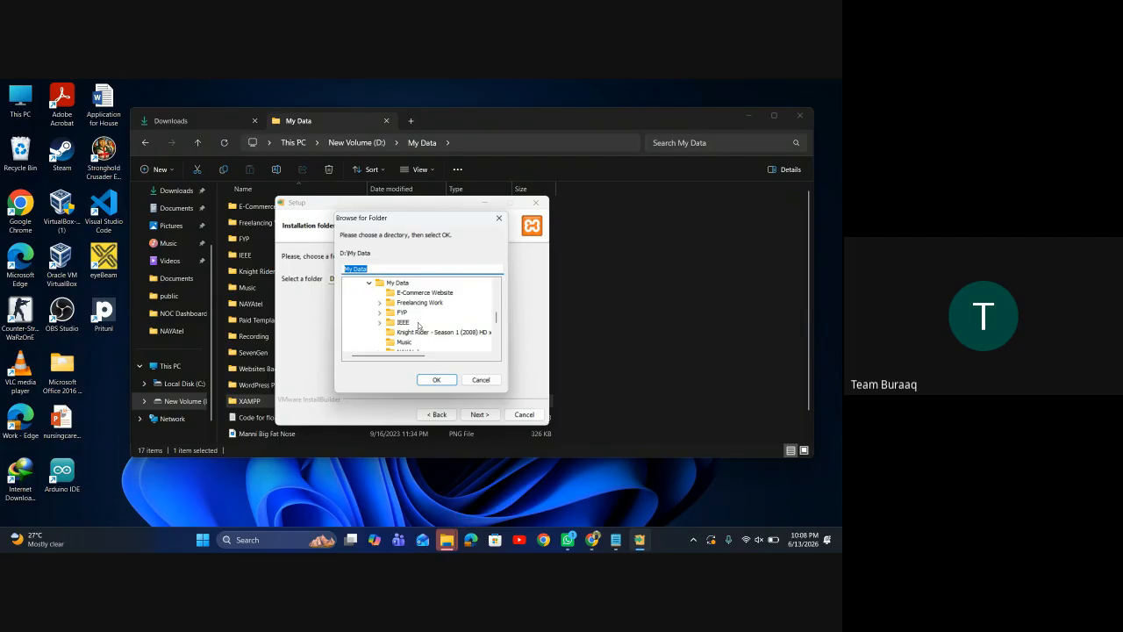
{"action": "scroll", "coordinate": [419, 326], "scroll_direction": "down", "scroll_amount": 5}
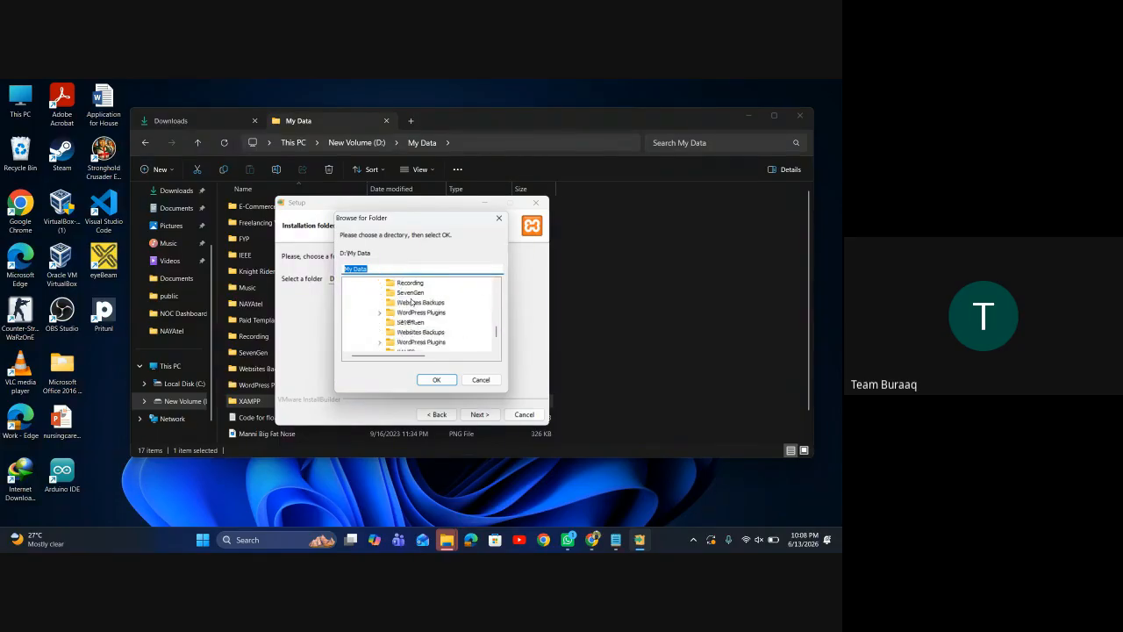
{"action": "left_click", "coordinate": [406, 292]}
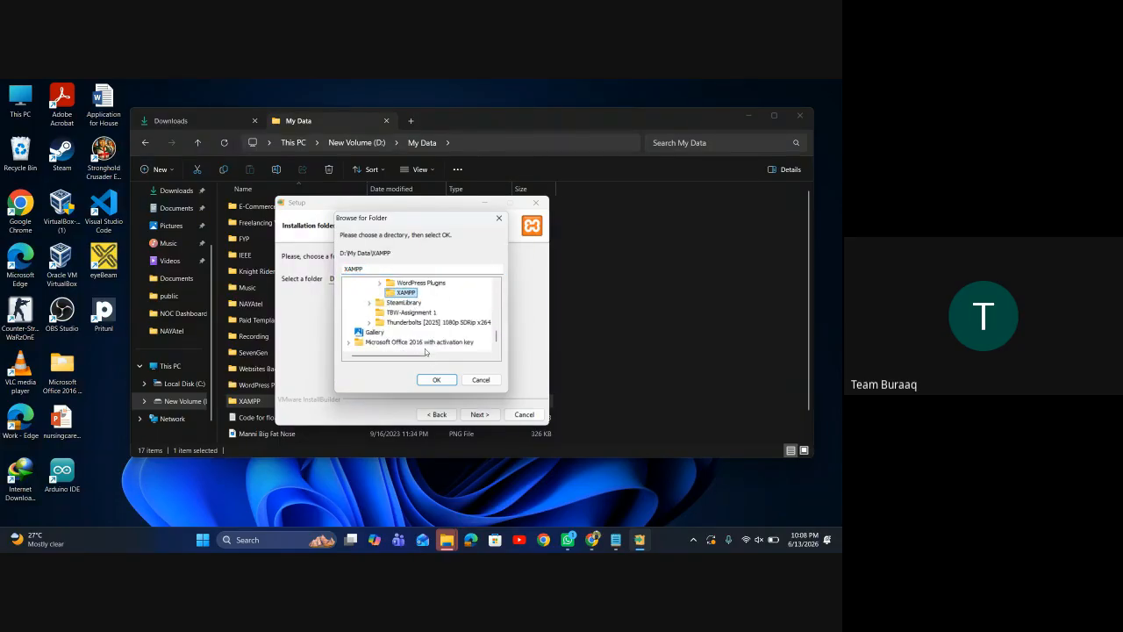
{"action": "left_click", "coordinate": [434, 380]}
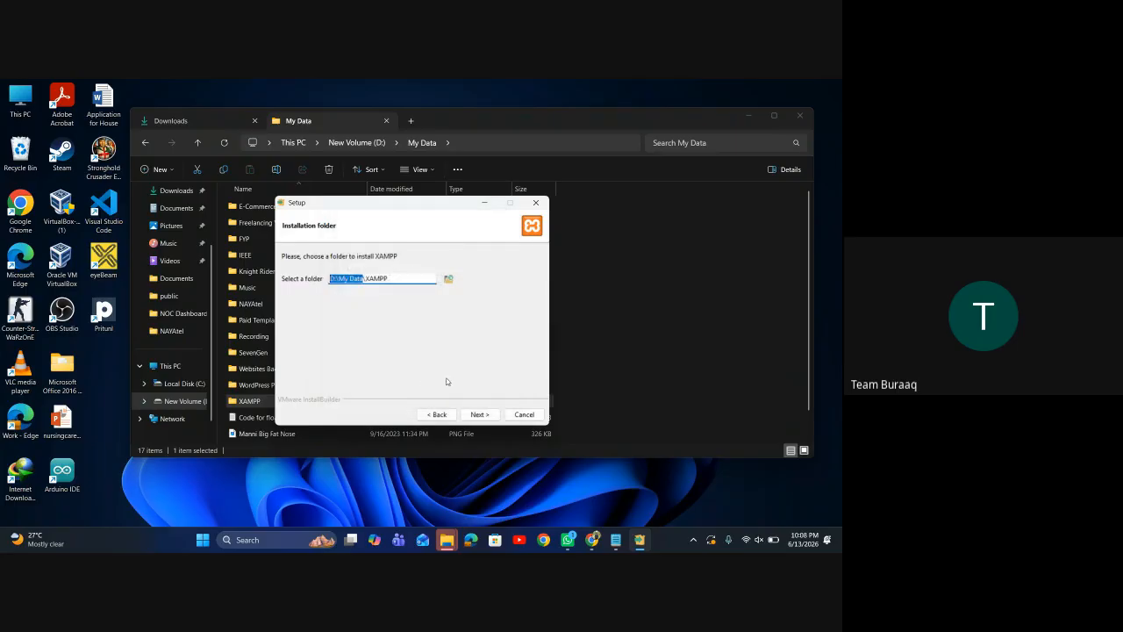
{"action": "left_click", "coordinate": [475, 414]}
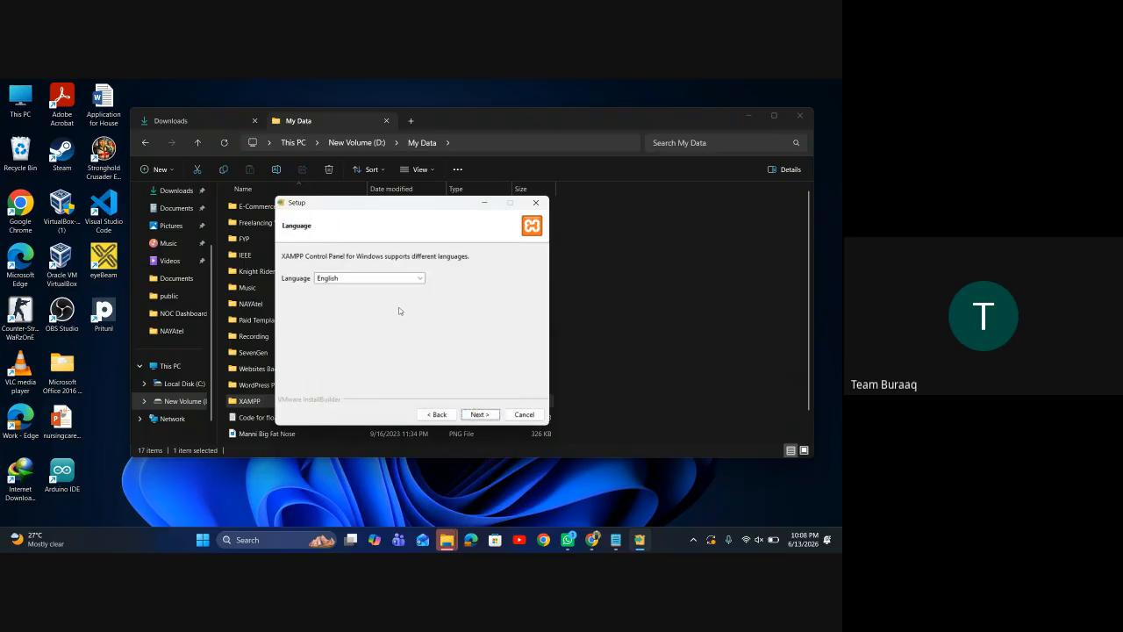
{"action": "left_click", "coordinate": [475, 416]}
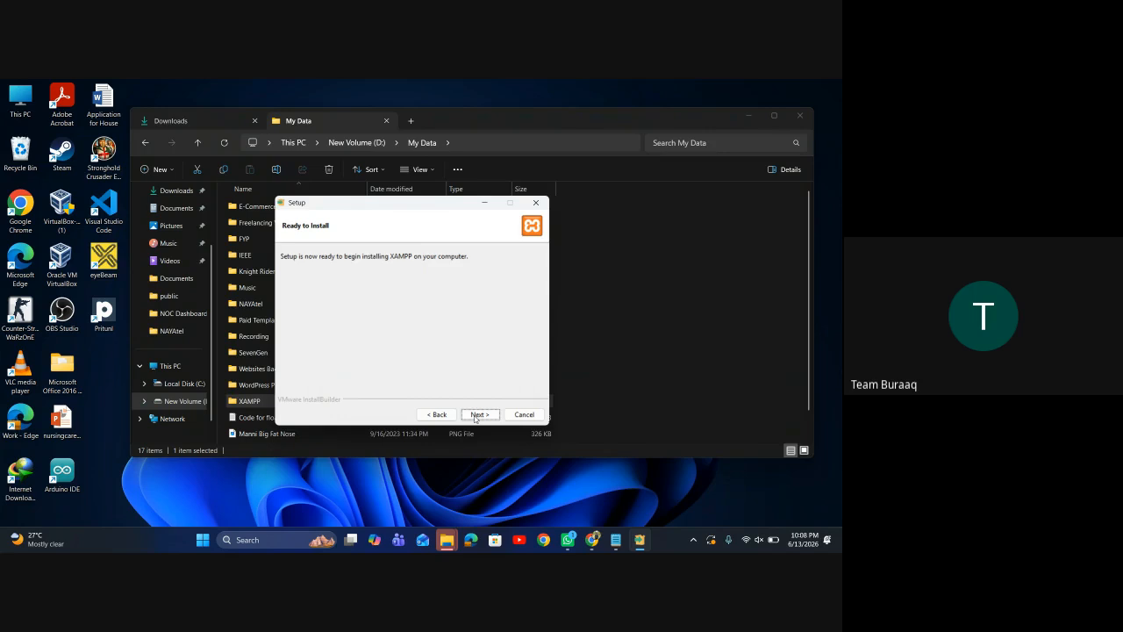
{"action": "left_click", "coordinate": [479, 414]}
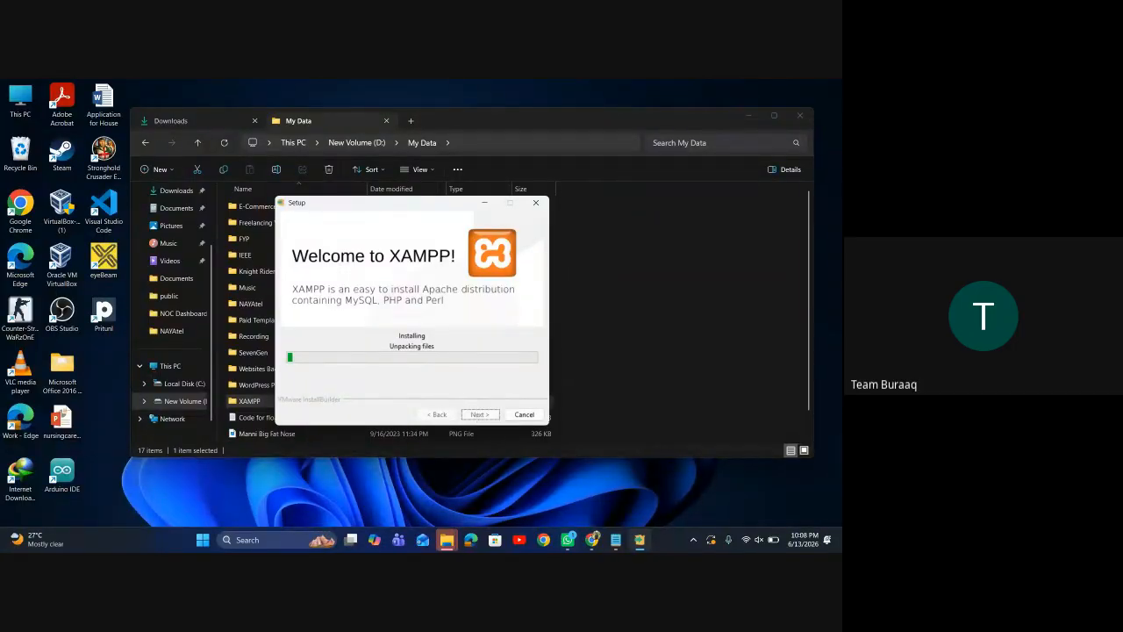
Open the extracted wordpress folder in Downloads\wordpress-7.0, then check the XAMPP installer's progress
{"action": "left_click", "coordinate": [448, 545]}
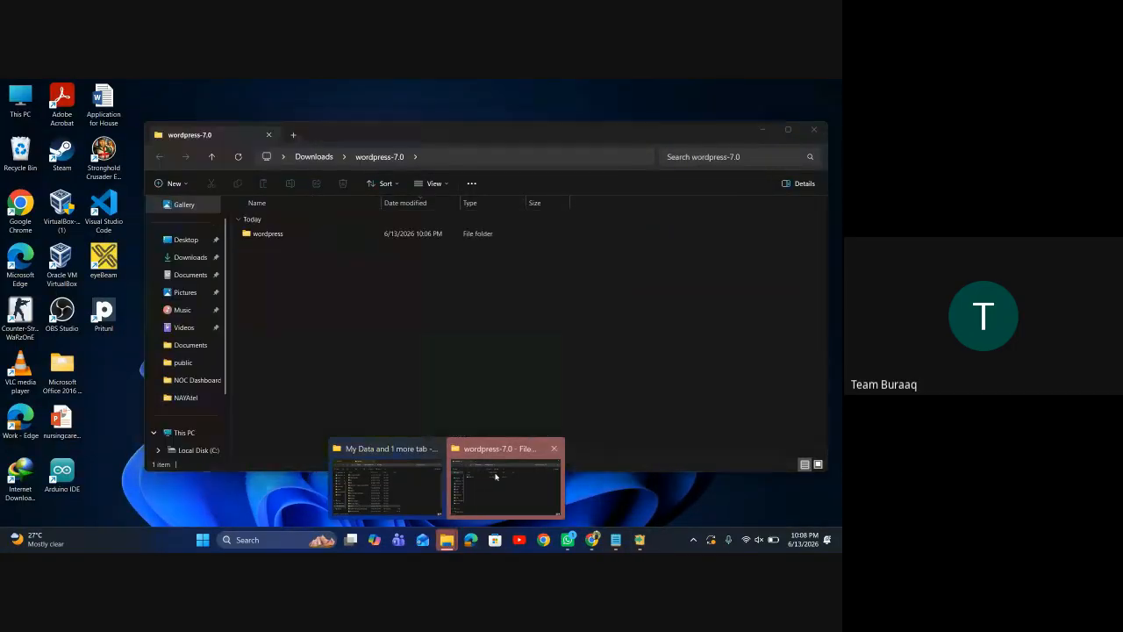
{"action": "left_click", "coordinate": [496, 483]}
{"action": "double_click", "coordinate": [340, 235]}
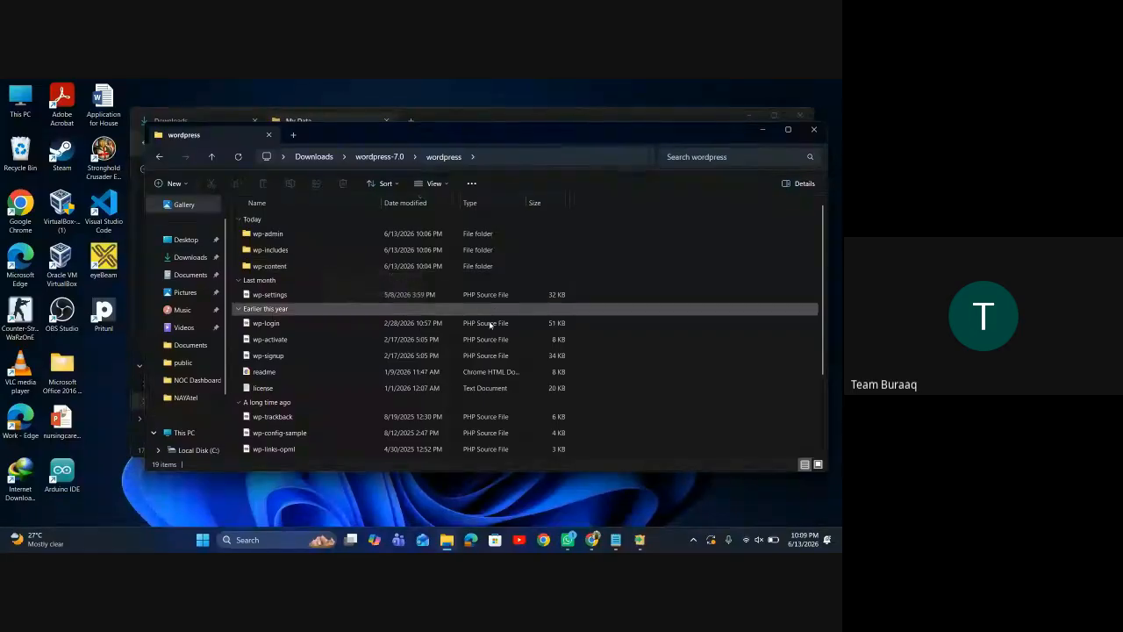
{"action": "left_click", "coordinate": [640, 541]}
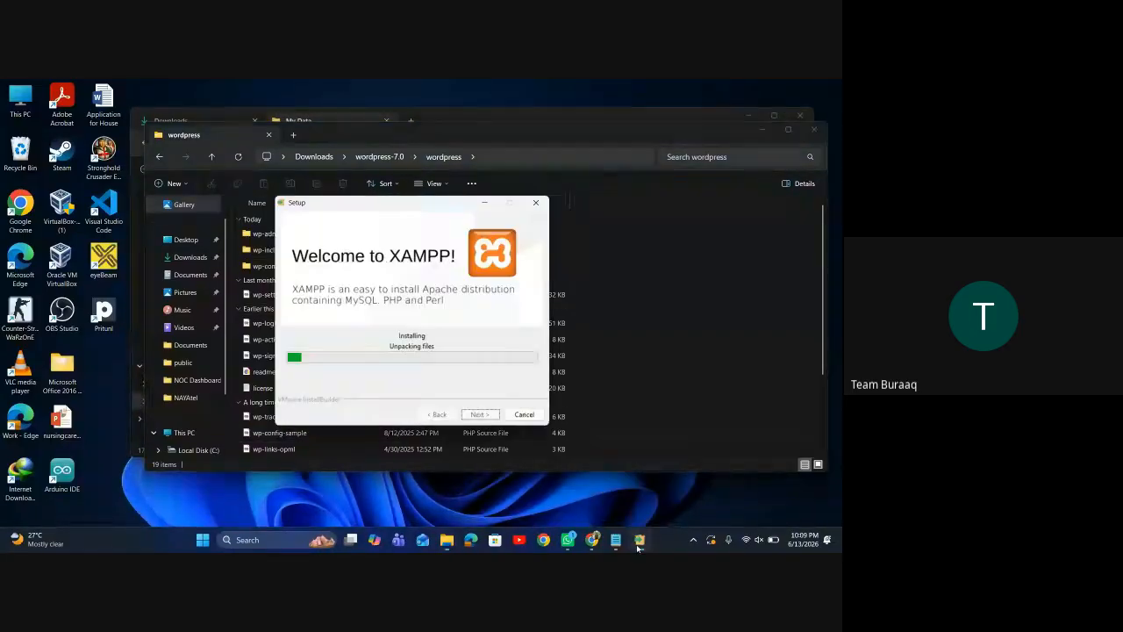
Minimize the XAMPP Setup Wizard while it keeps unpacking files
{"action": "left_click", "coordinate": [639, 543]}
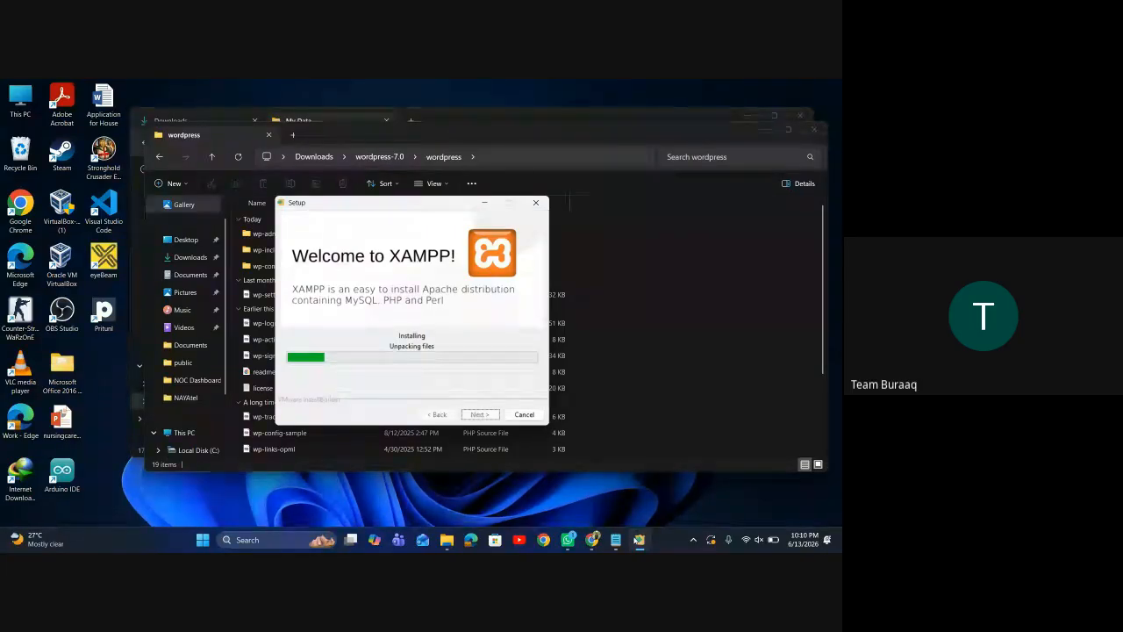
{"action": "left_click", "coordinate": [638, 539]}
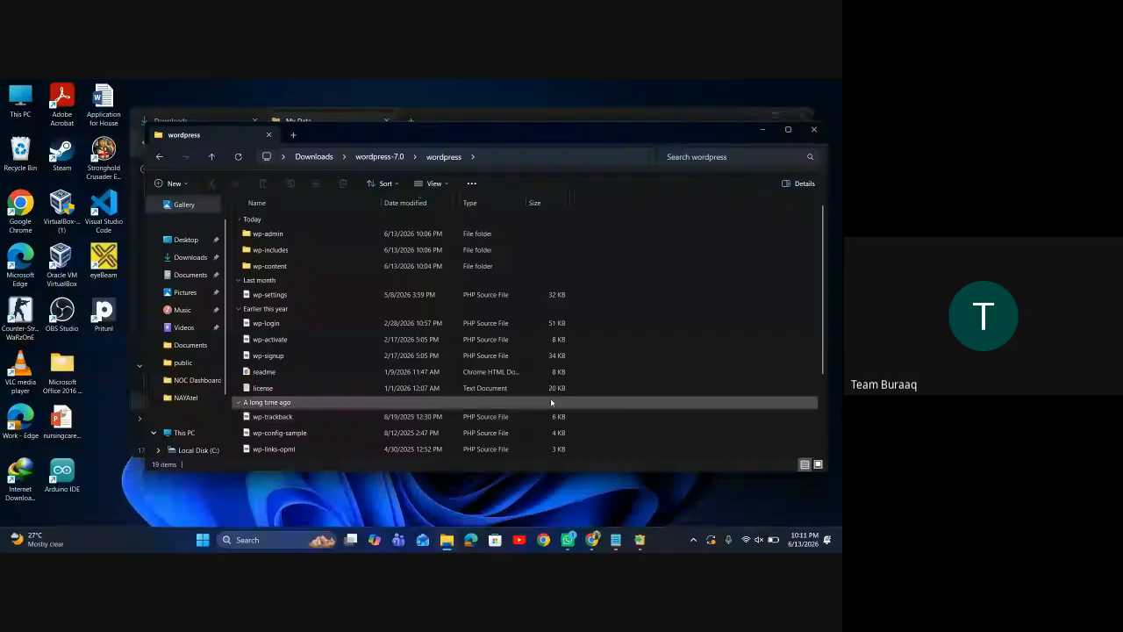
Minimize the wordpress and My Data folder windows and dismiss the UAC warning
{"action": "left_click", "coordinate": [762, 138]}
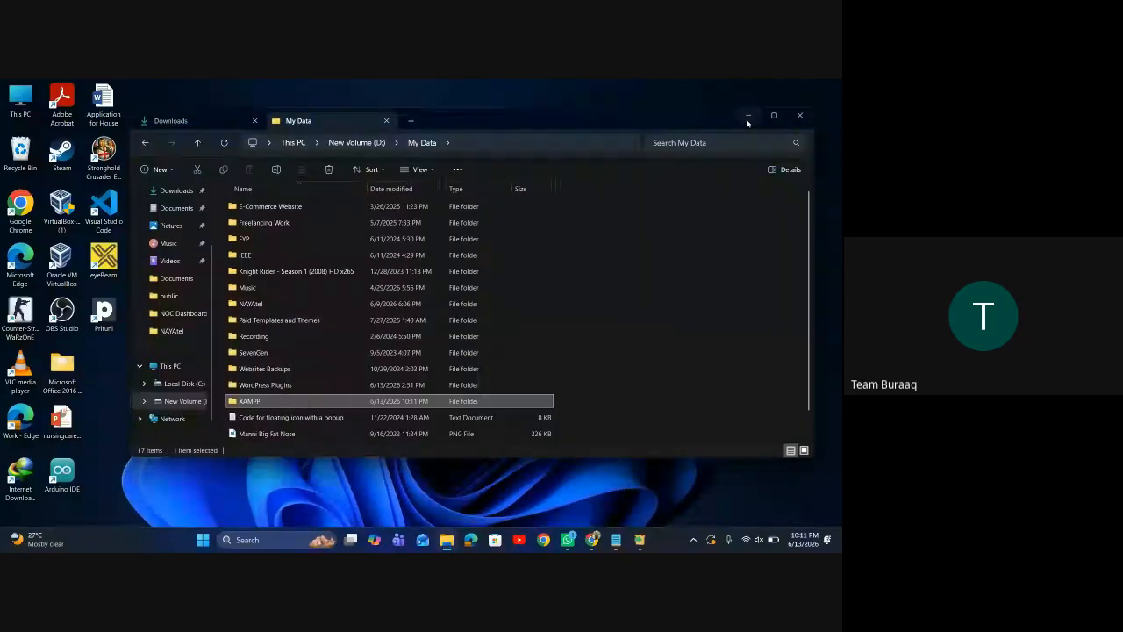
{"action": "left_click", "coordinate": [748, 117]}
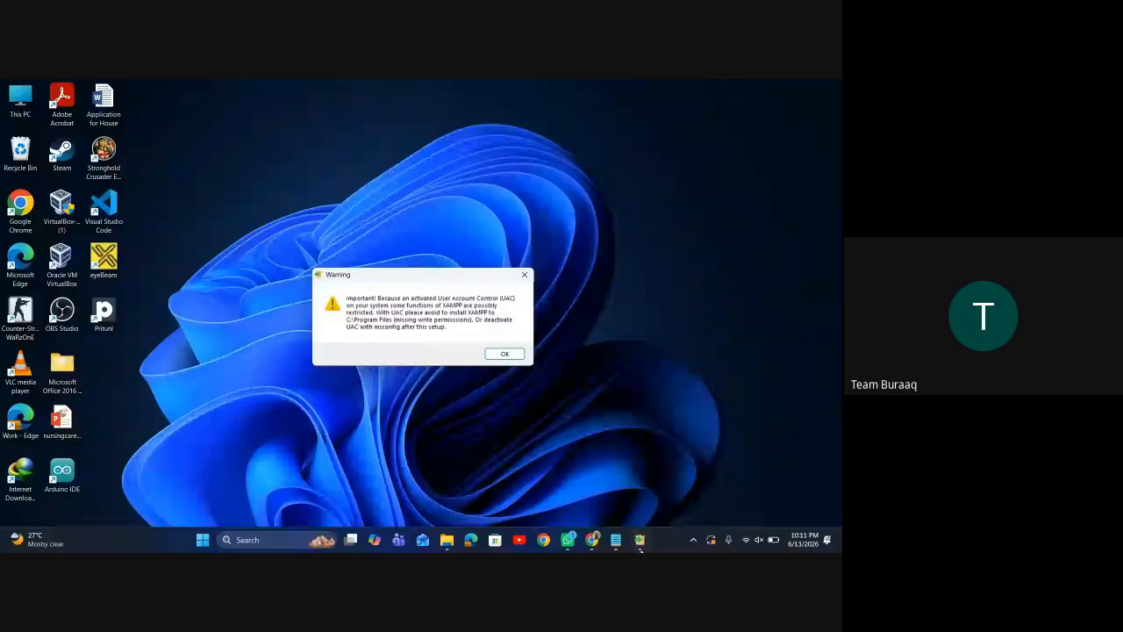
{"action": "mouse_move", "coordinate": [640, 541]}
{"action": "left_click", "coordinate": [639, 483]}
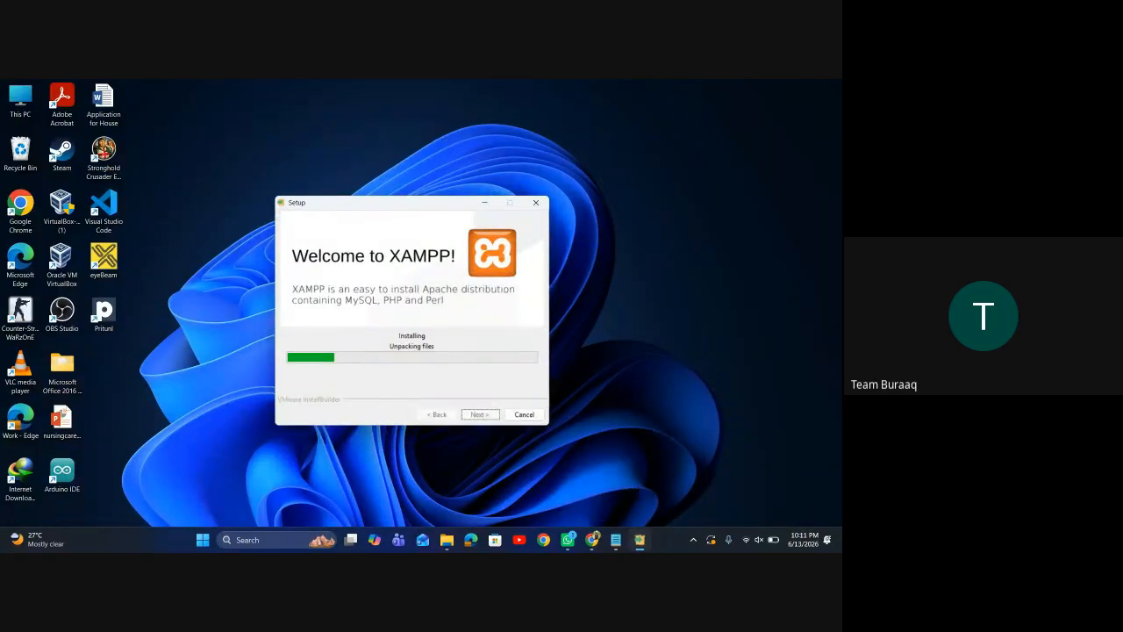
{"action": "left_click", "coordinate": [484, 203]}
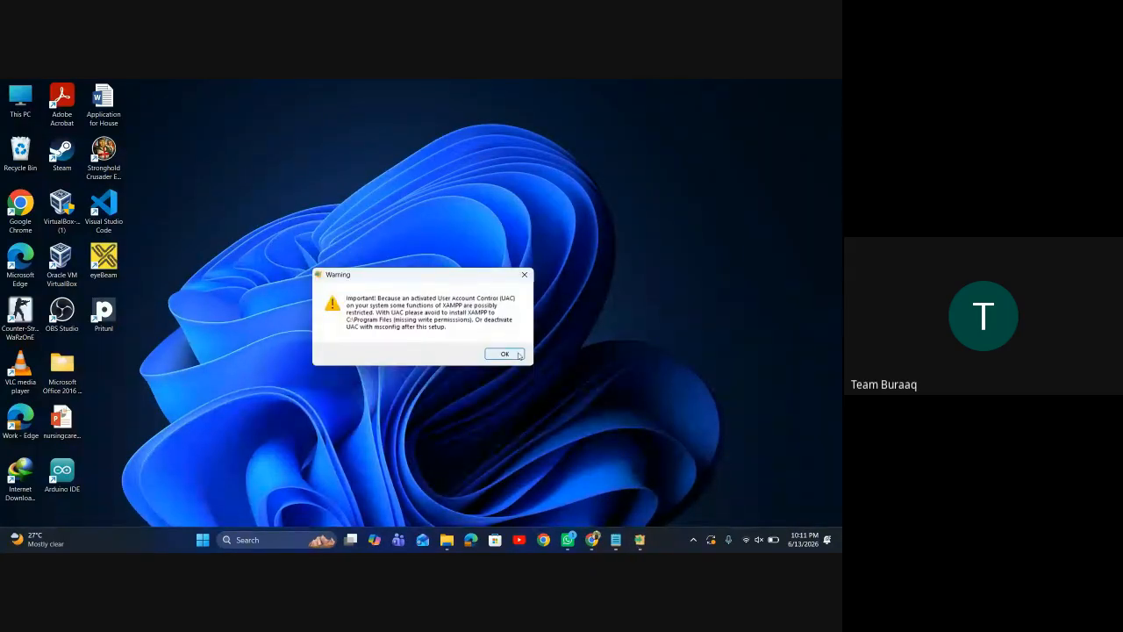
{"action": "left_click", "coordinate": [525, 275]}
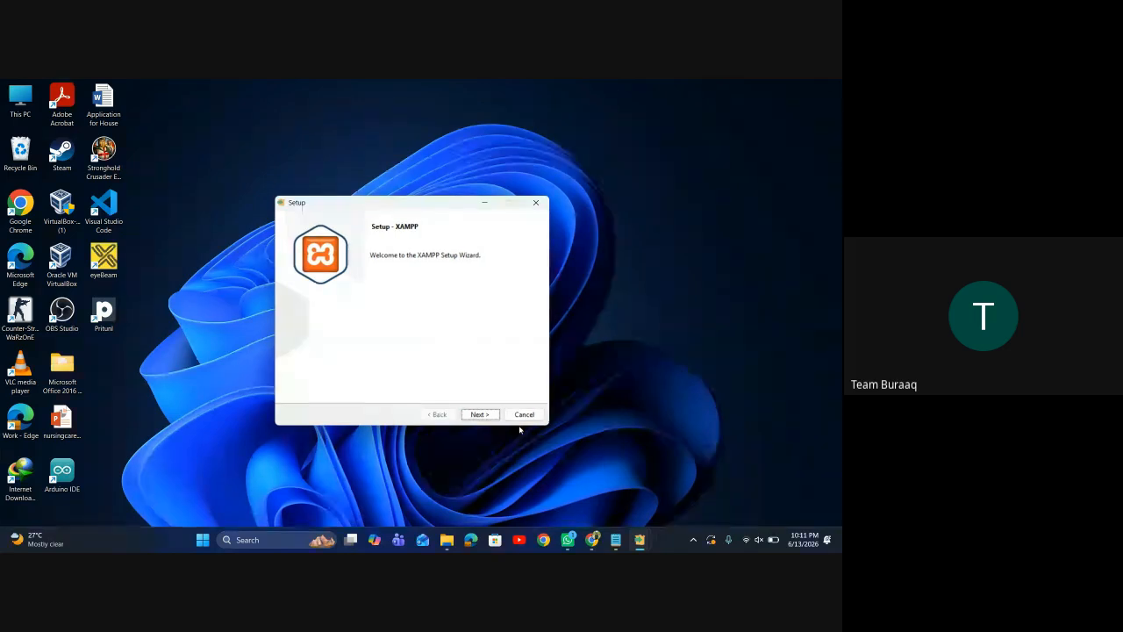
Abort the duplicate XAMPP setup wizard and restore the running installer
{"action": "left_click", "coordinate": [536, 208]}
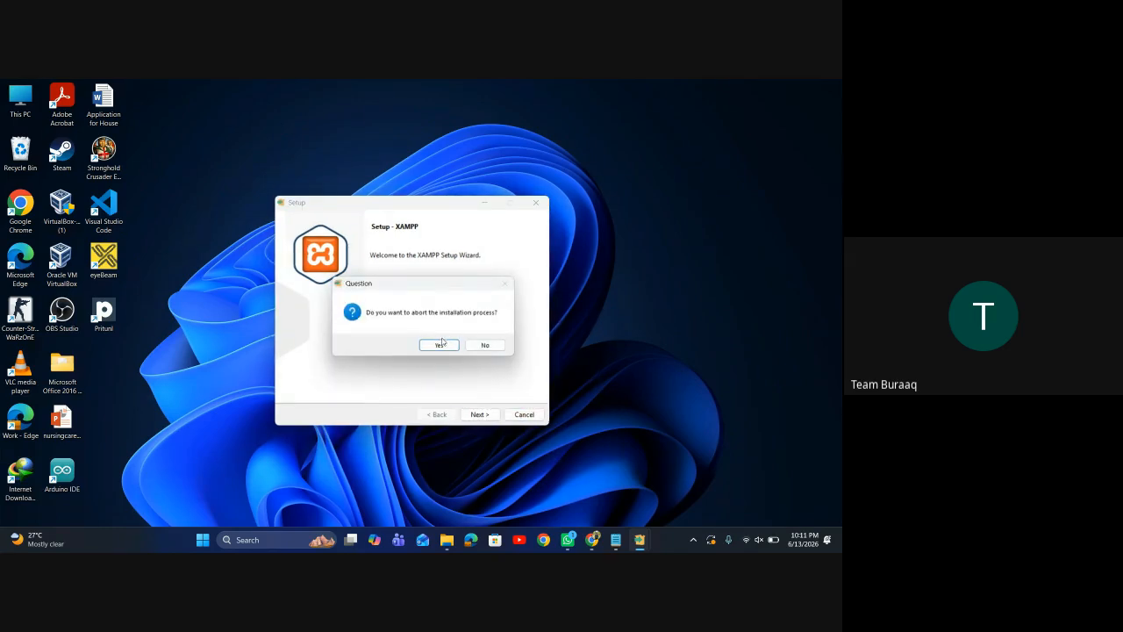
{"action": "left_click", "coordinate": [439, 344]}
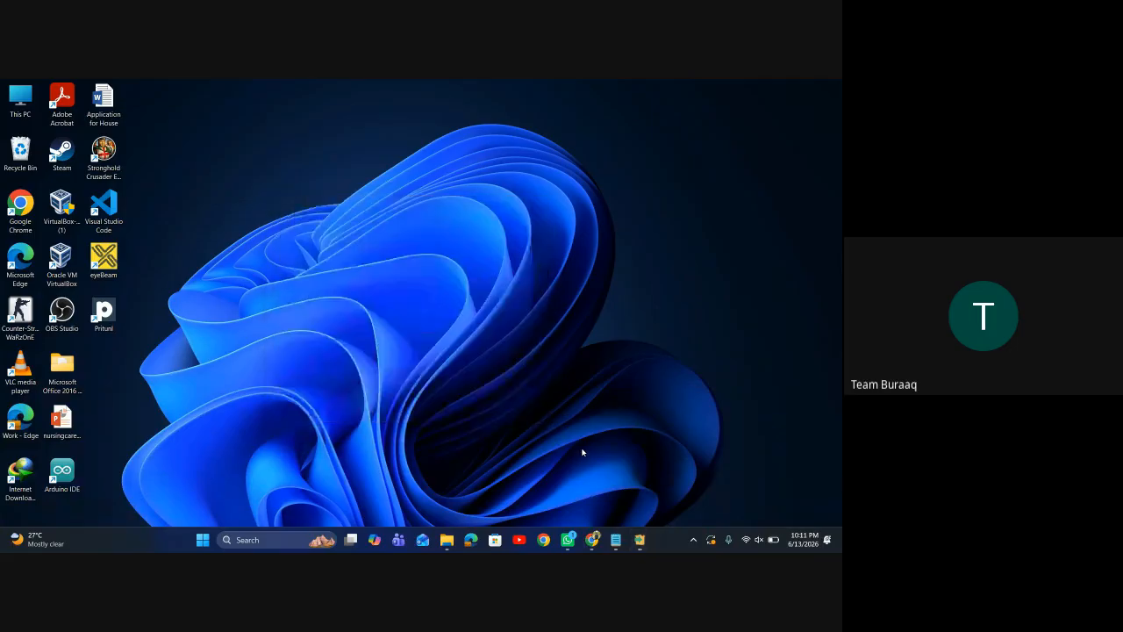
{"action": "left_click", "coordinate": [640, 540]}
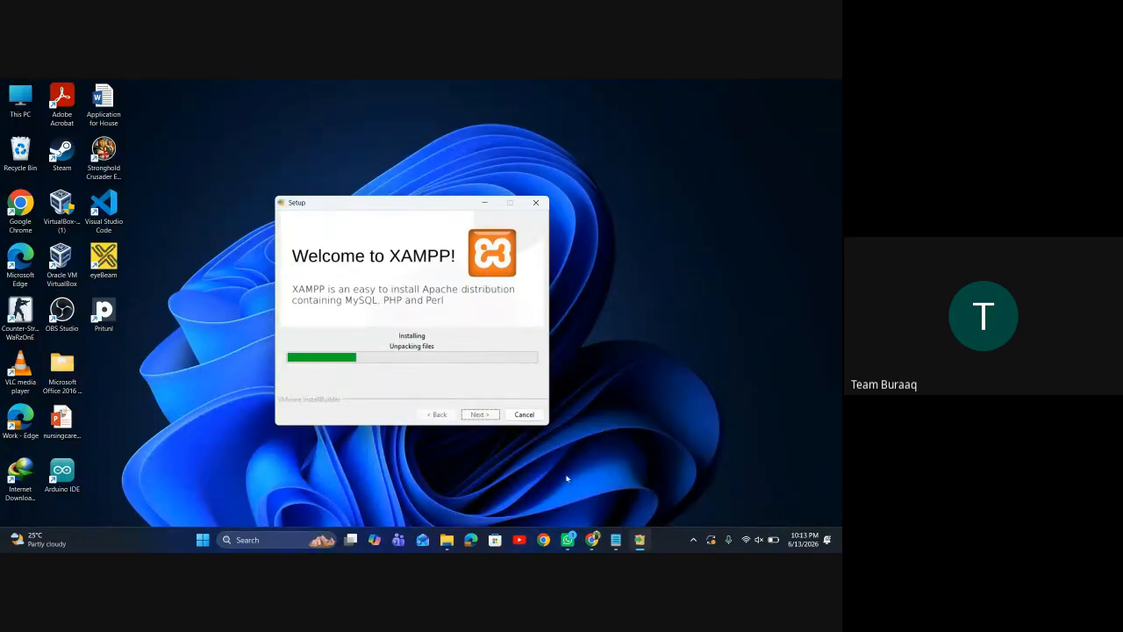
Stop sharing the screen to meet.google.com from Chrome
{"action": "mouse_move", "coordinate": [595, 538]}
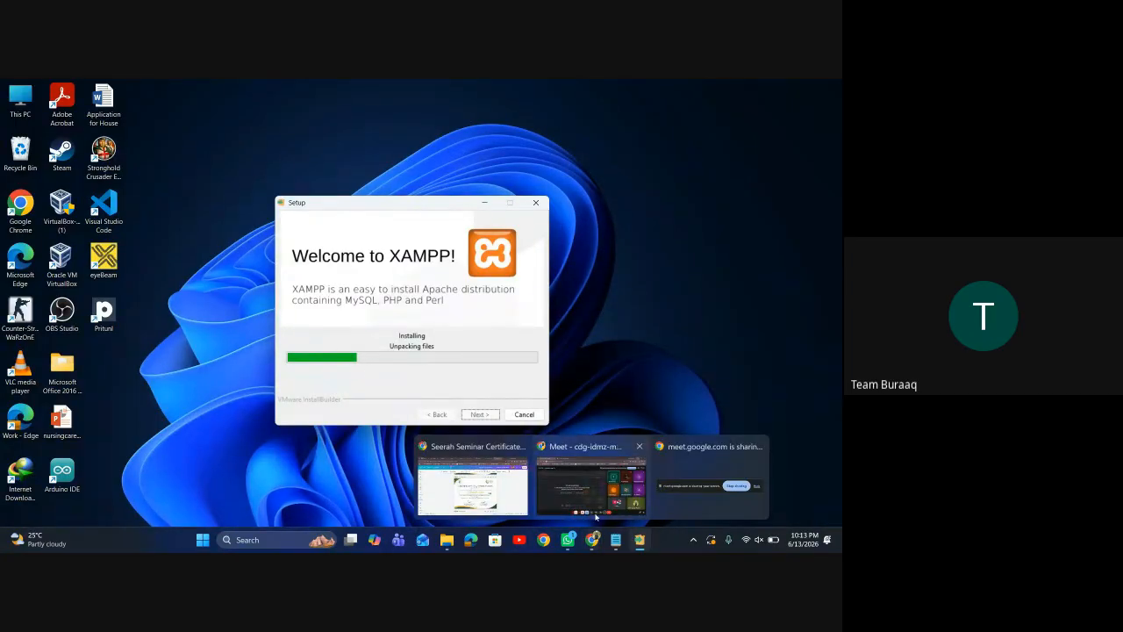
{"action": "left_click", "coordinate": [710, 483]}
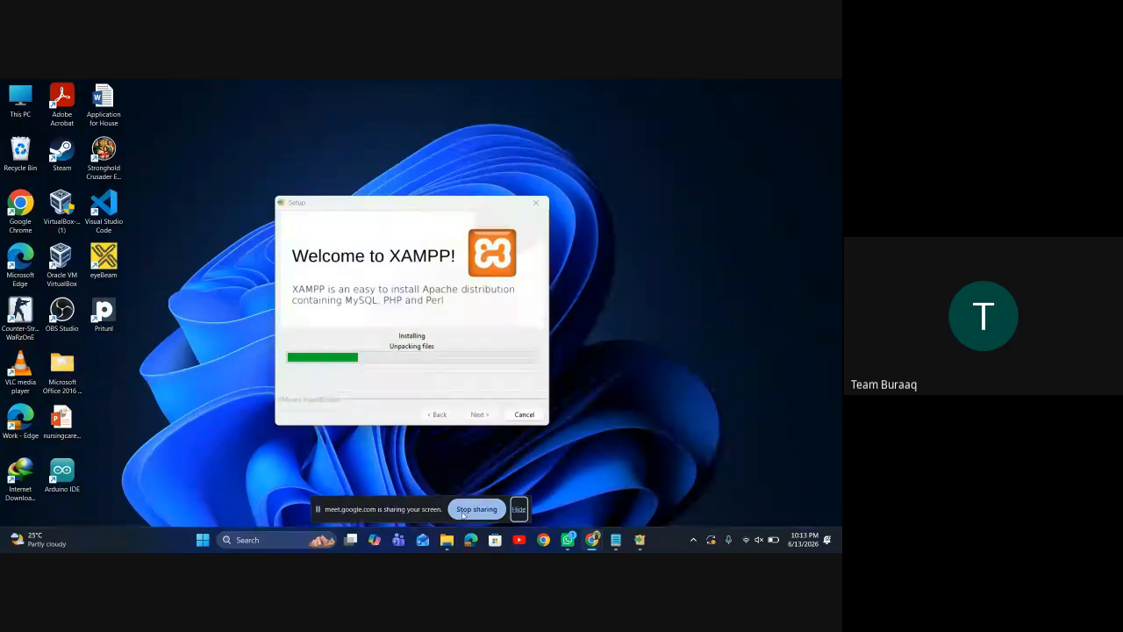
{"action": "left_click", "coordinate": [464, 514]}
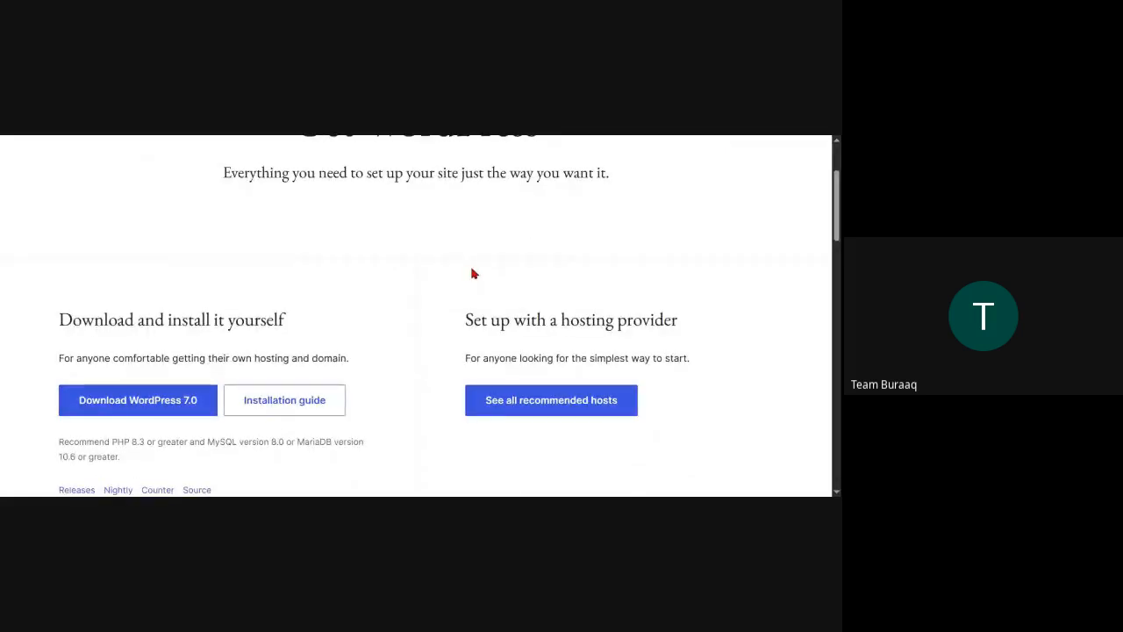
Download WordPress 7.0 from wordpress.org/download, dismissing the thanks message
{"action": "left_click", "coordinate": [114, 414]}
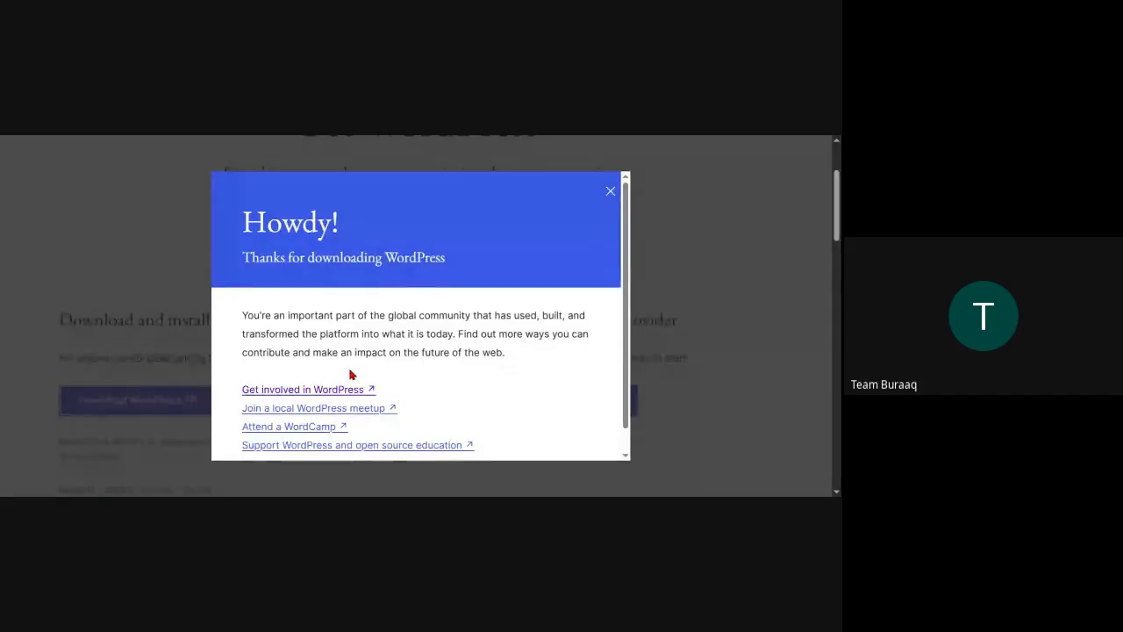
{"action": "left_click", "coordinate": [611, 193]}
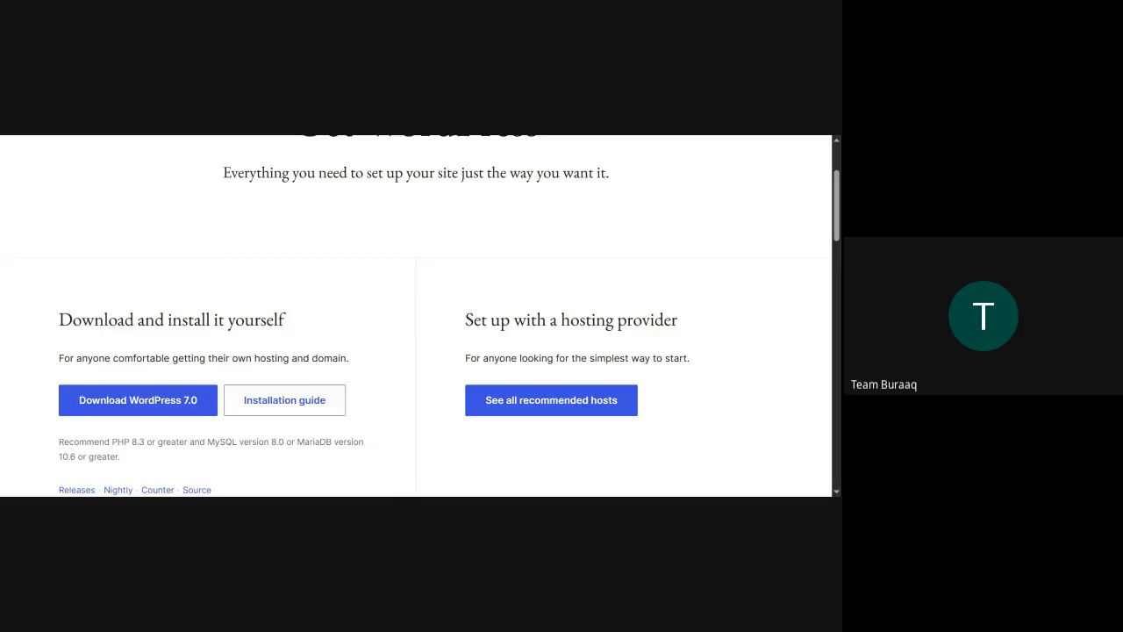
{"action": "left_click", "coordinate": [138, 400]}
{"action": "left_click", "coordinate": [137, 400]}
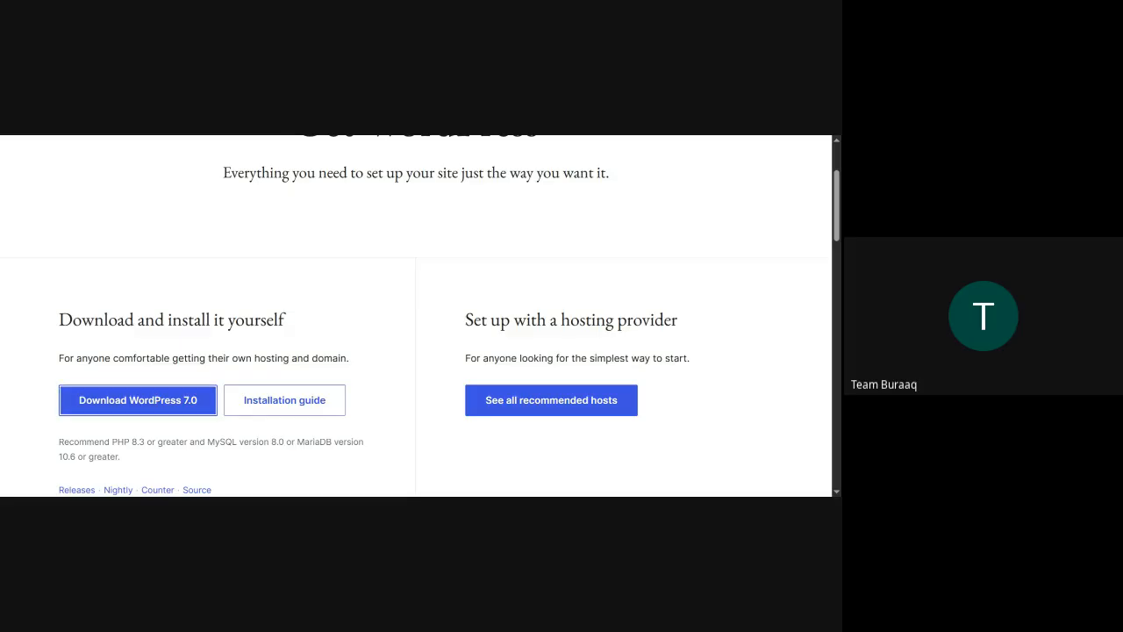
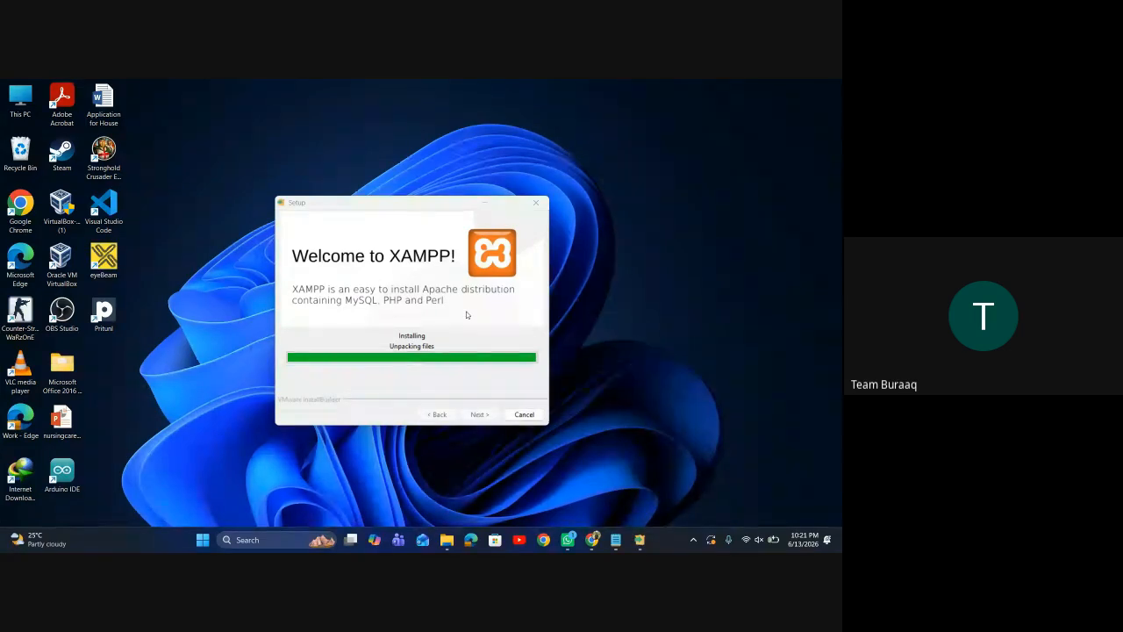
Finish the XAMPP installation so the XAMPP Control Panel v3.3.0 launches
{"action": "left_click", "coordinate": [467, 315]}
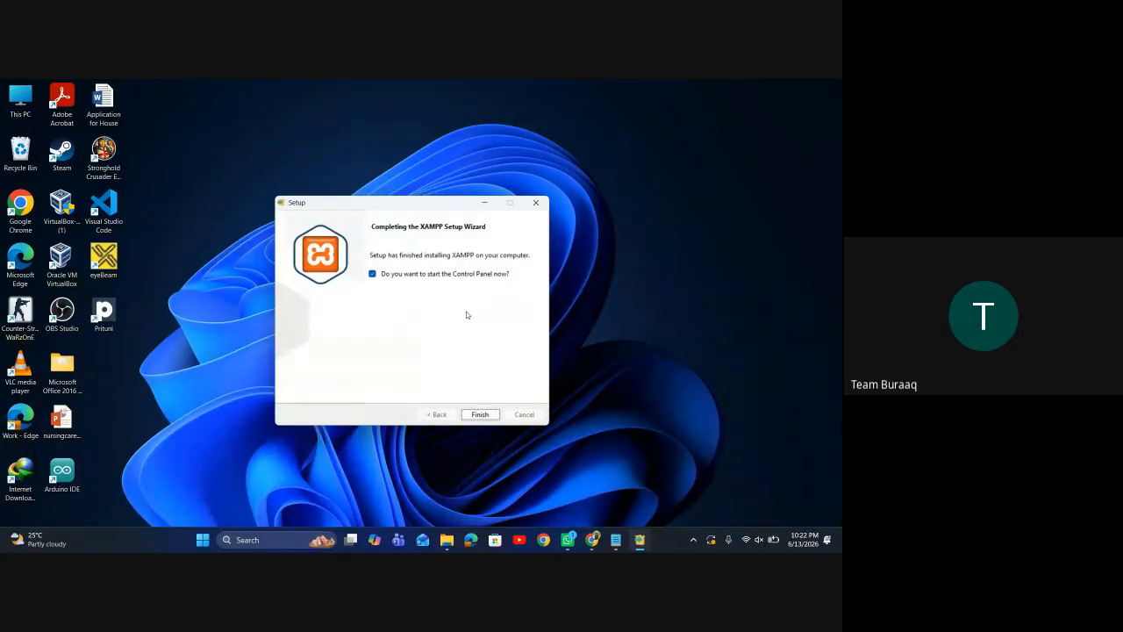
{"action": "left_click", "coordinate": [480, 414]}
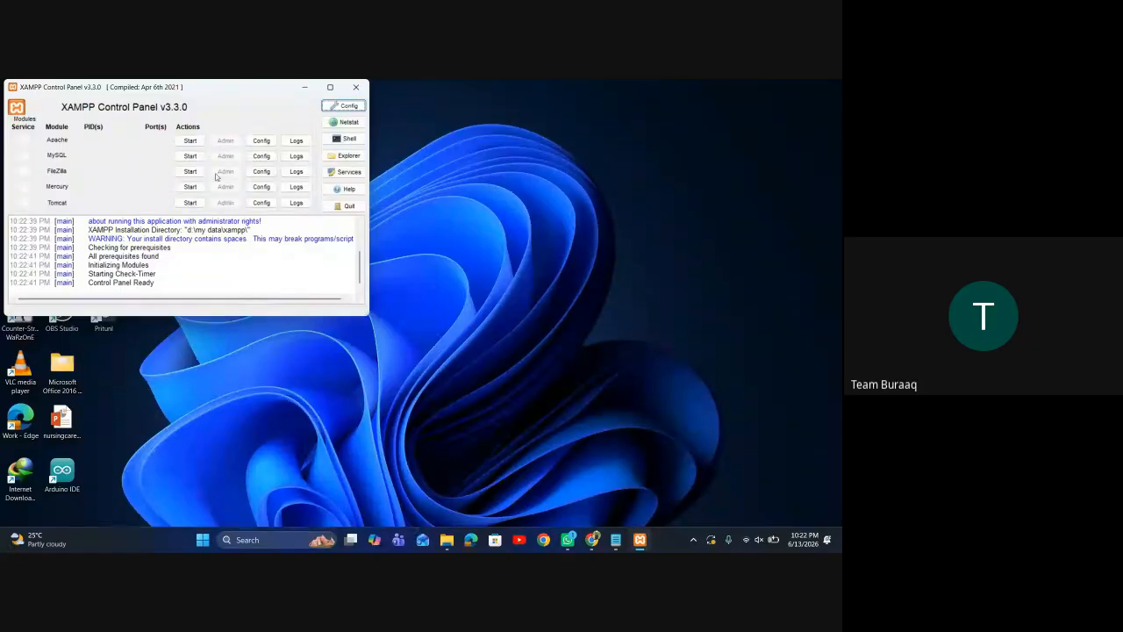
Start Apache and MySQL, allowing both through the firewall, then open phpMyAdmin
{"action": "left_click", "coordinate": [194, 142]}
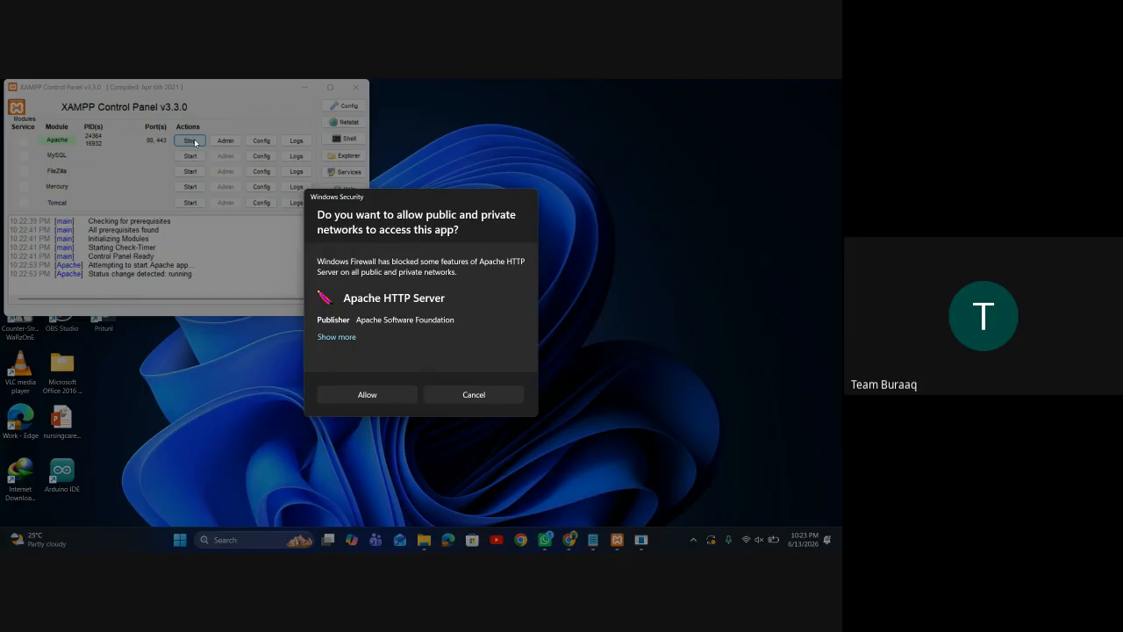
{"action": "left_click", "coordinate": [368, 399]}
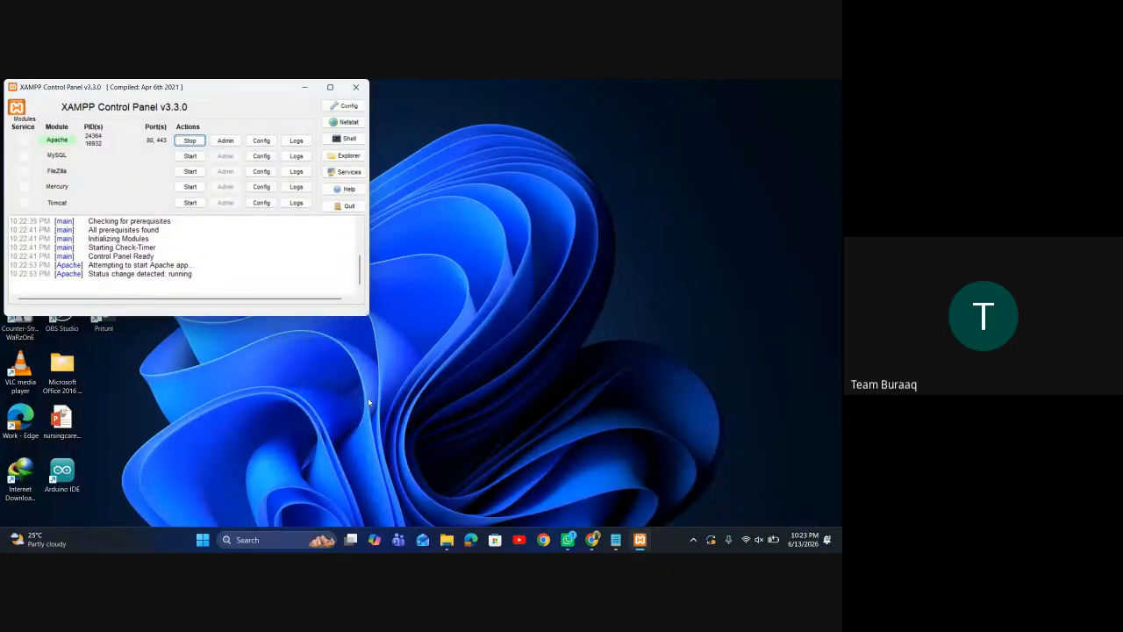
{"action": "left_click", "coordinate": [196, 158]}
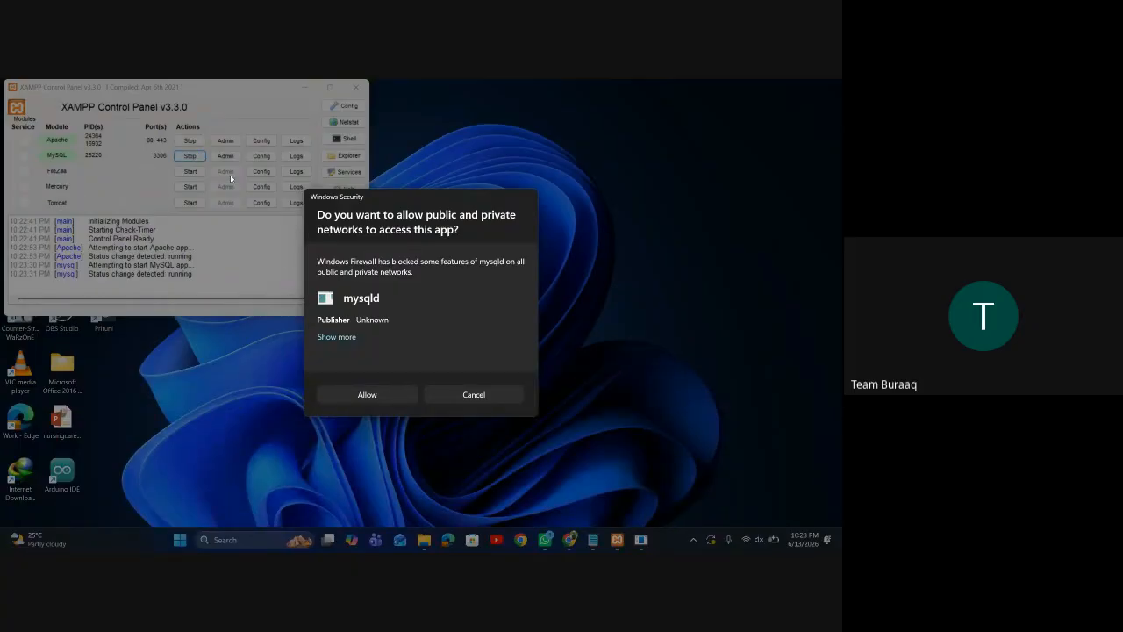
{"action": "left_click", "coordinate": [355, 394]}
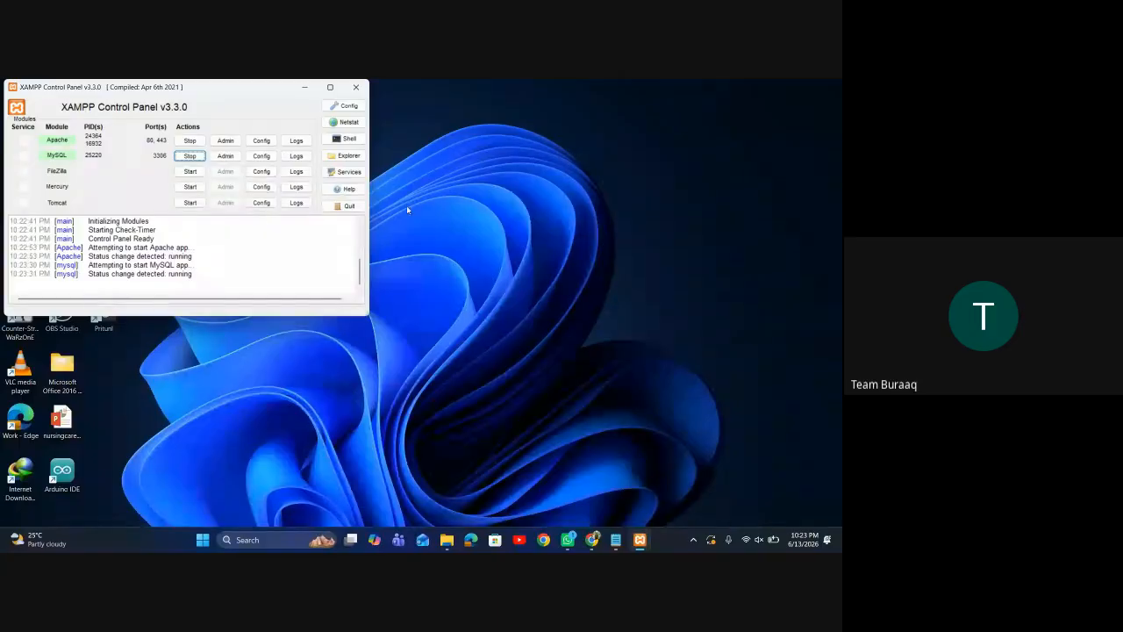
{"action": "left_click", "coordinate": [235, 156]}
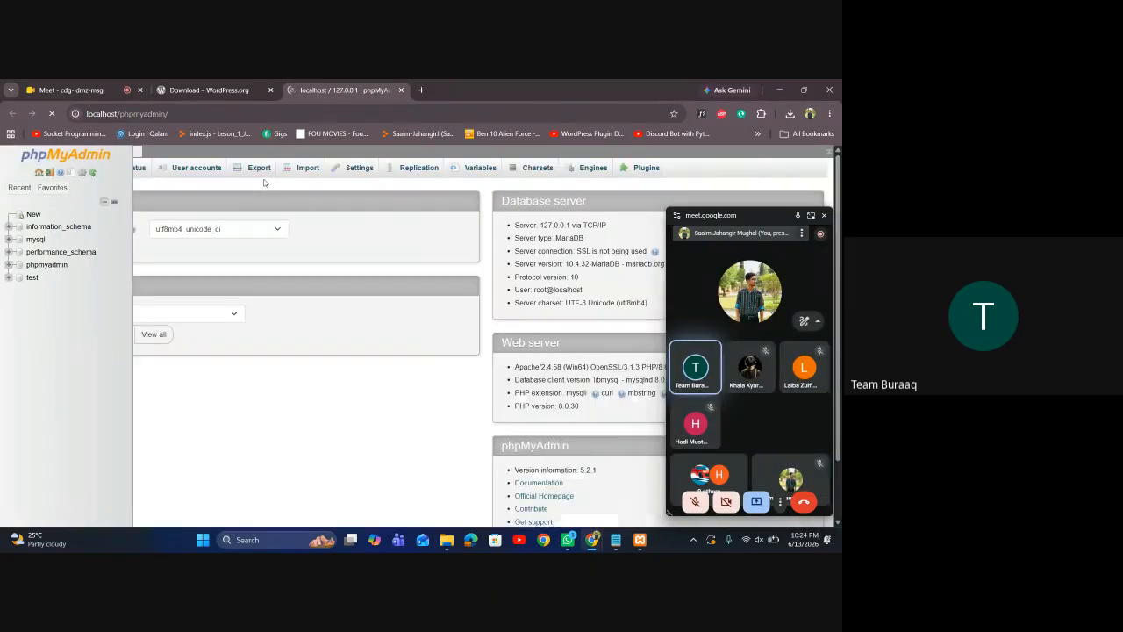
Open the phpMyAdmin Databases list, briefly viewing the create-database documentation
{"action": "left_click", "coordinate": [824, 216]}
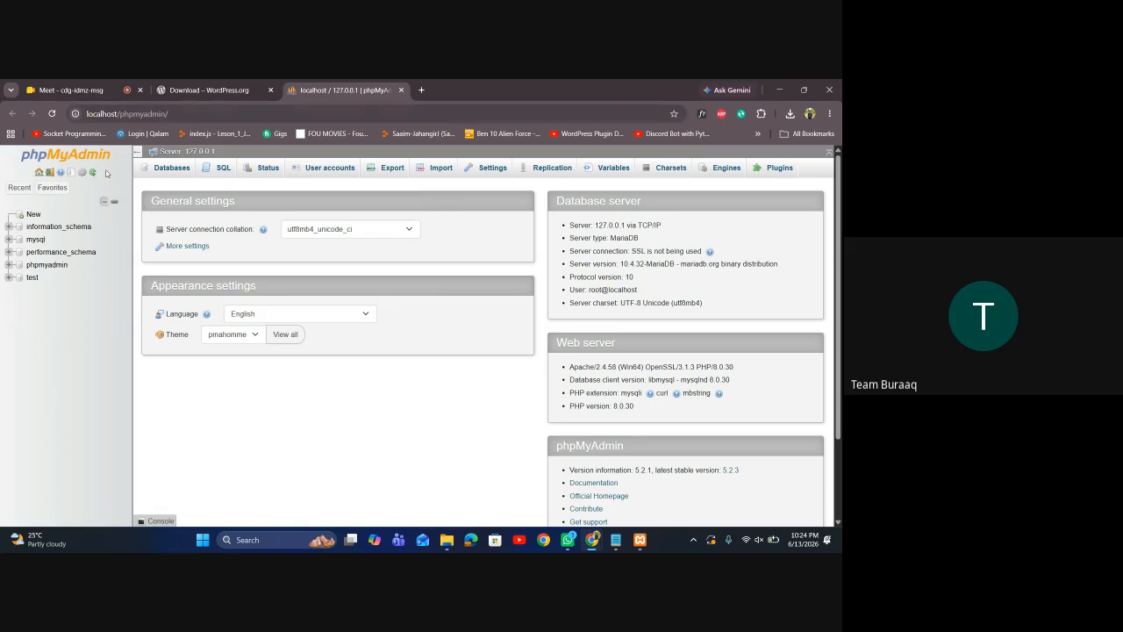
{"action": "left_click", "coordinate": [167, 175]}
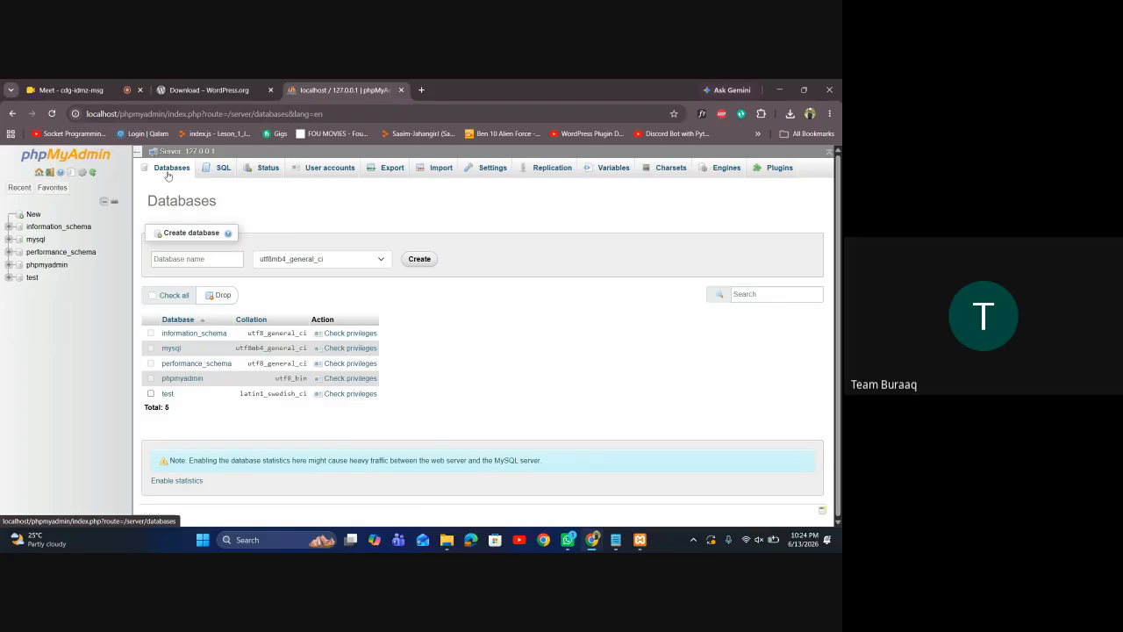
{"action": "left_click", "coordinate": [418, 260]}
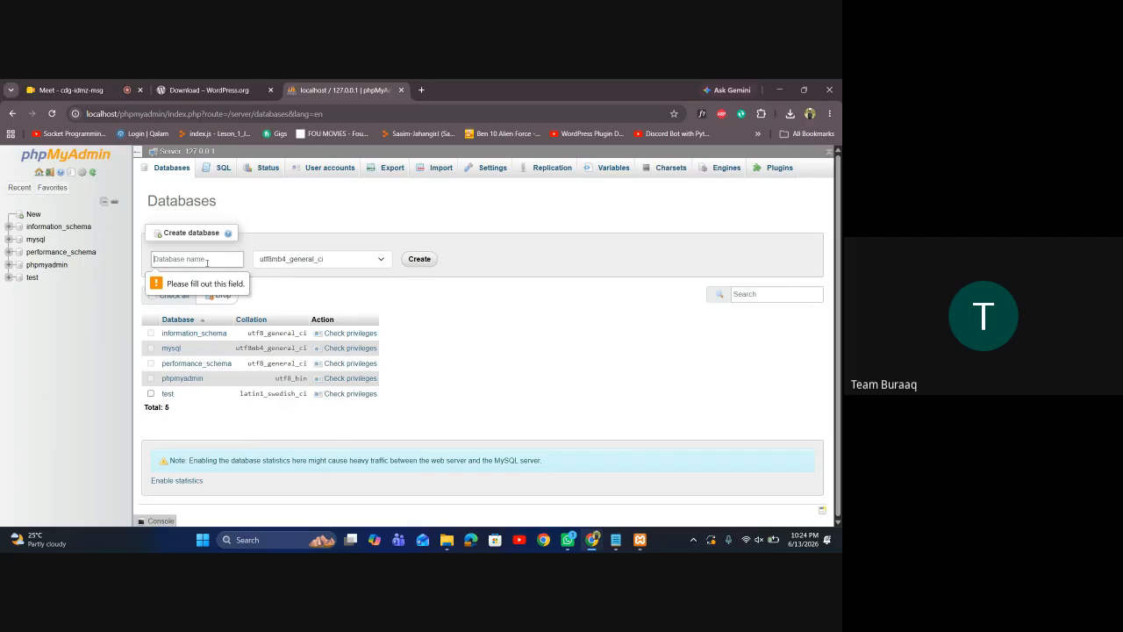
{"action": "left_click", "coordinate": [228, 233]}
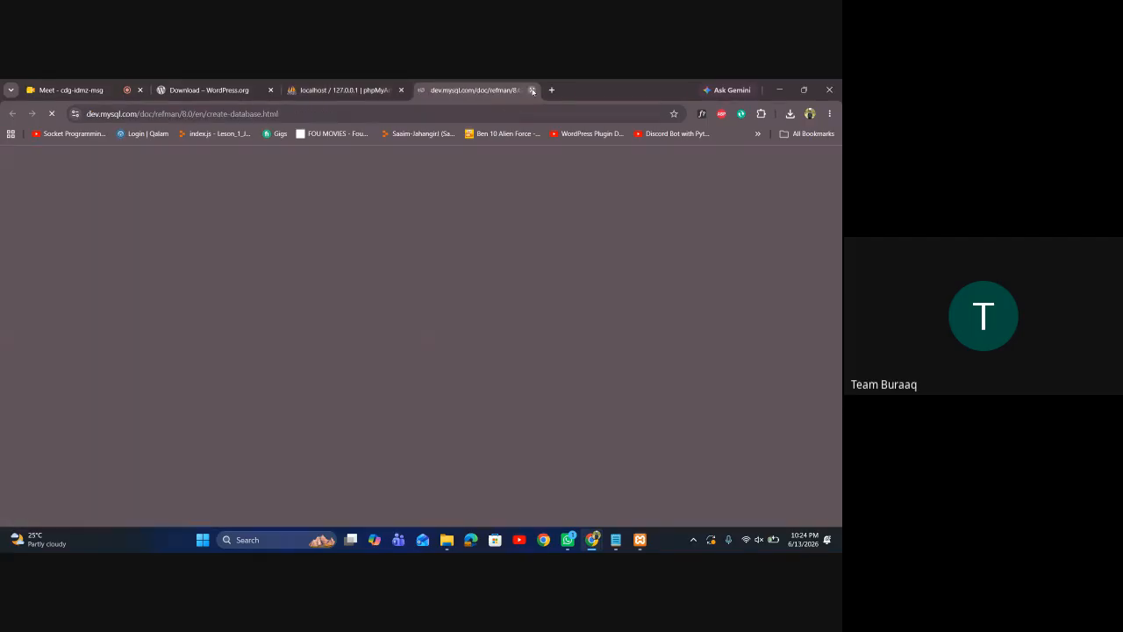
{"action": "key", "text": "ctrl+w"}
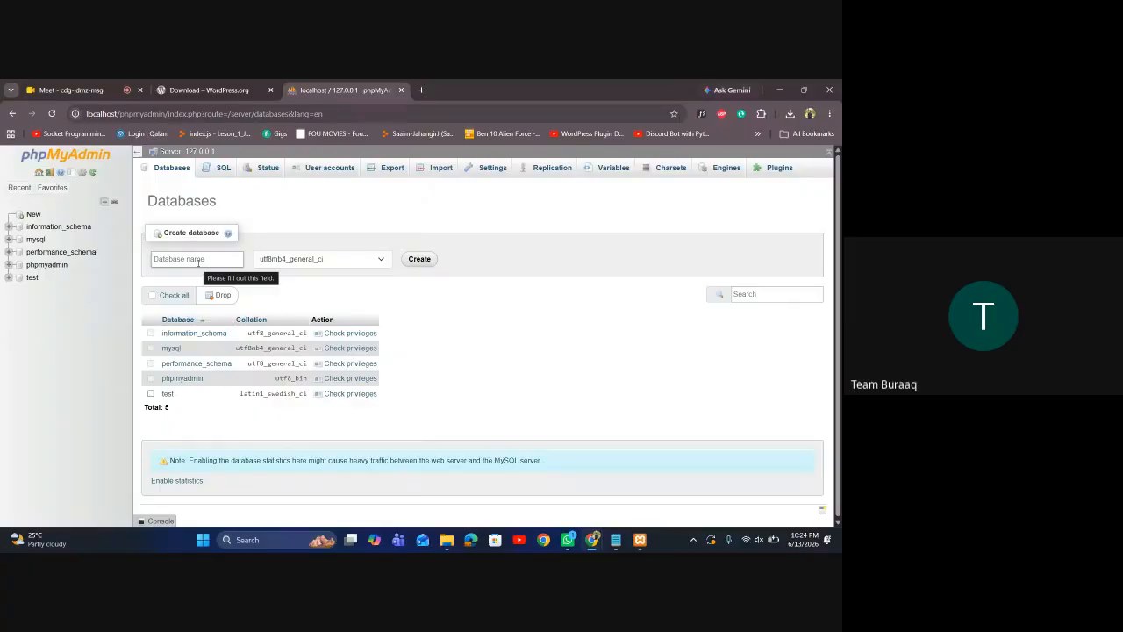
Create the wp_site database and open its empty structure view
{"action": "left_click", "coordinate": [198, 260]}
{"action": "type", "text": "wp_site"}
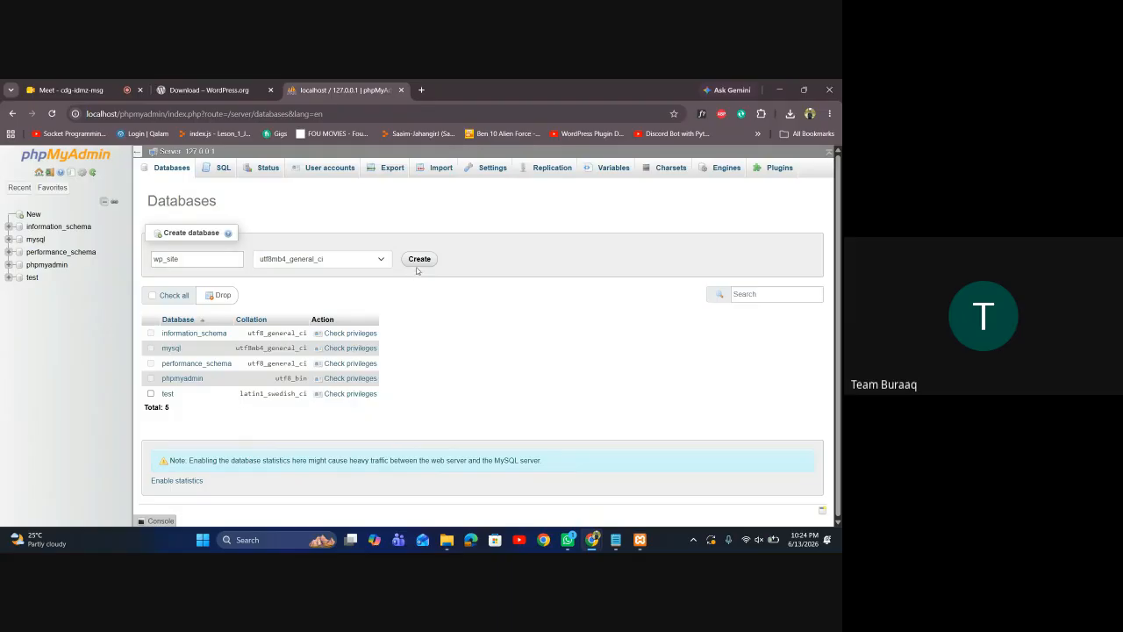
{"action": "left_click", "coordinate": [418, 264]}
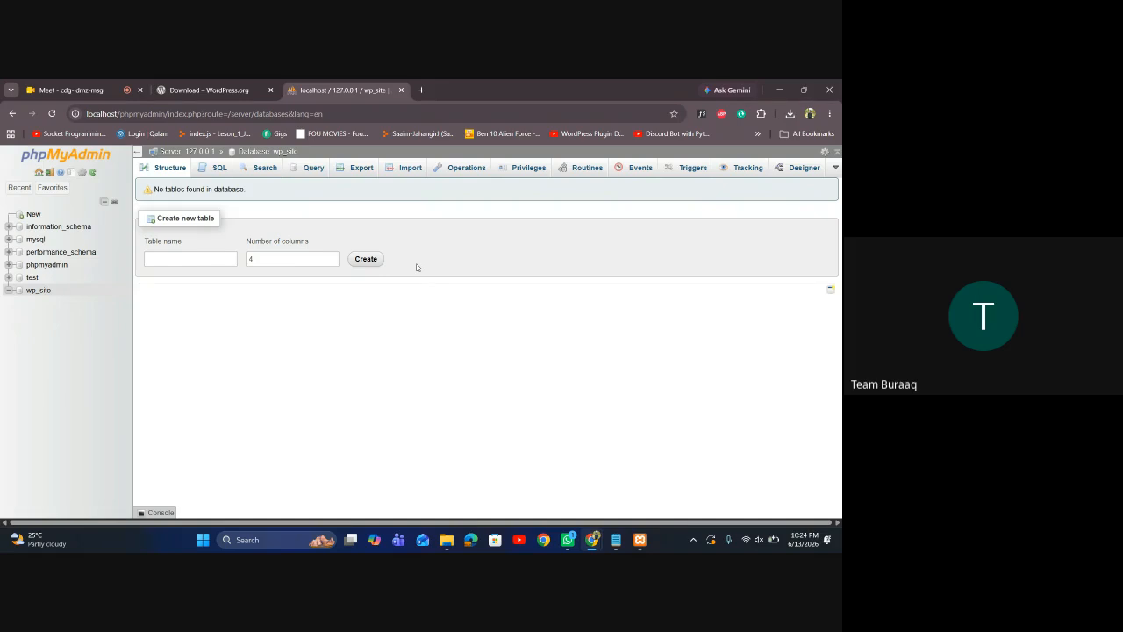
{"action": "left_click", "coordinate": [41, 290]}
{"action": "left_click", "coordinate": [210, 168]}
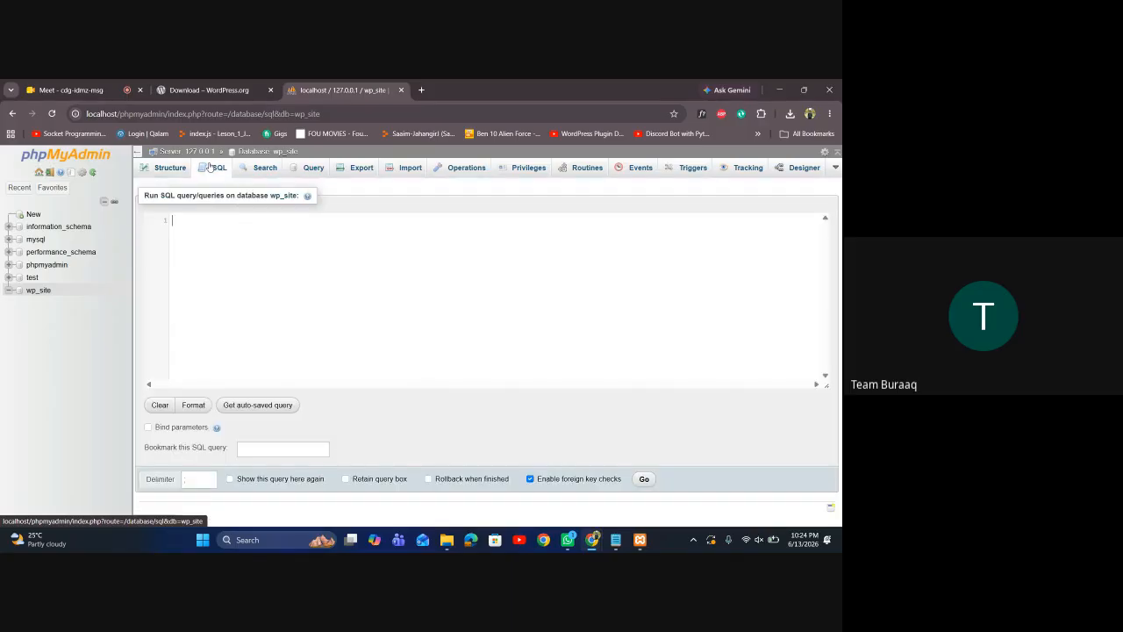
{"action": "left_click", "coordinate": [170, 167]}
{"action": "left_click", "coordinate": [40, 292]}
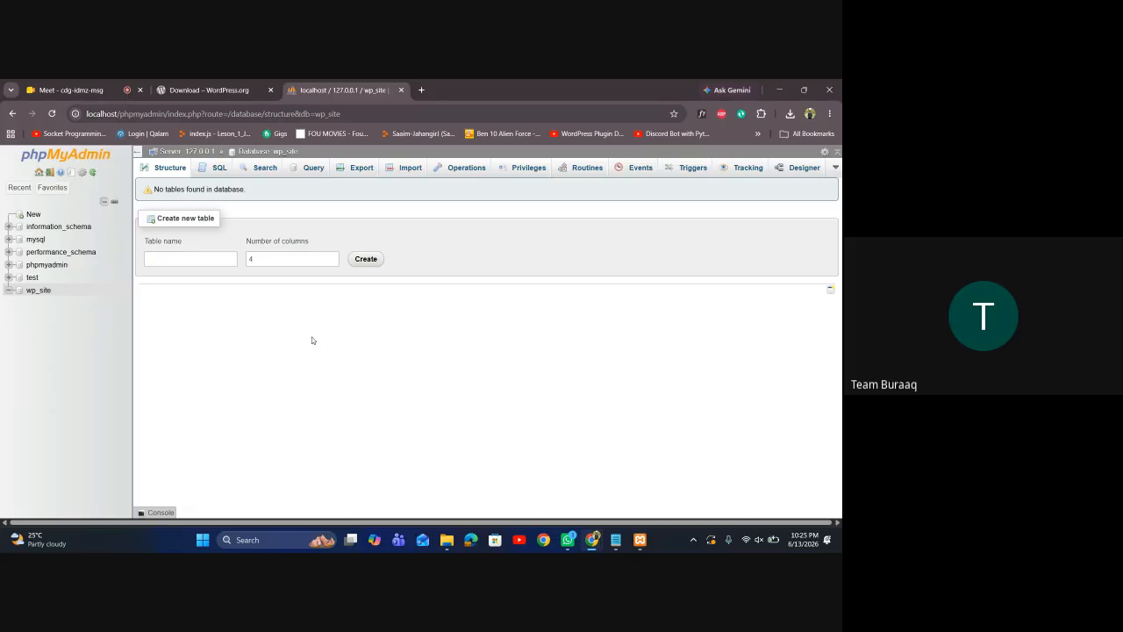
Navigate a new Explorer tab to D:\My Data\XAMPP\htdocs
{"action": "mouse_move", "coordinate": [449, 542]}
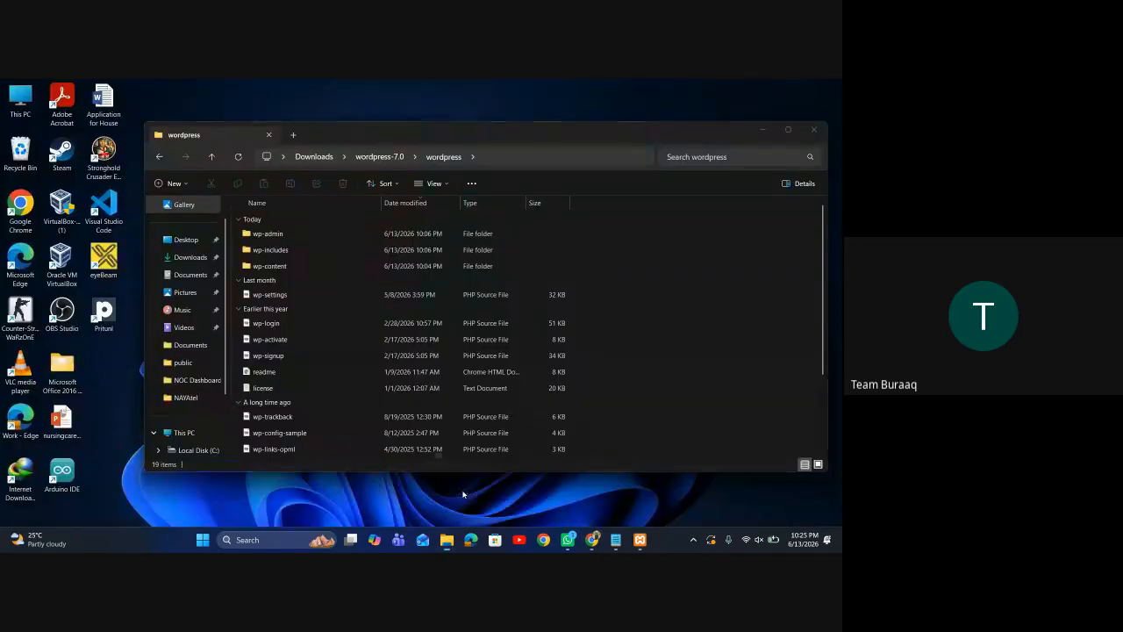
{"action": "left_click", "coordinate": [462, 494]}
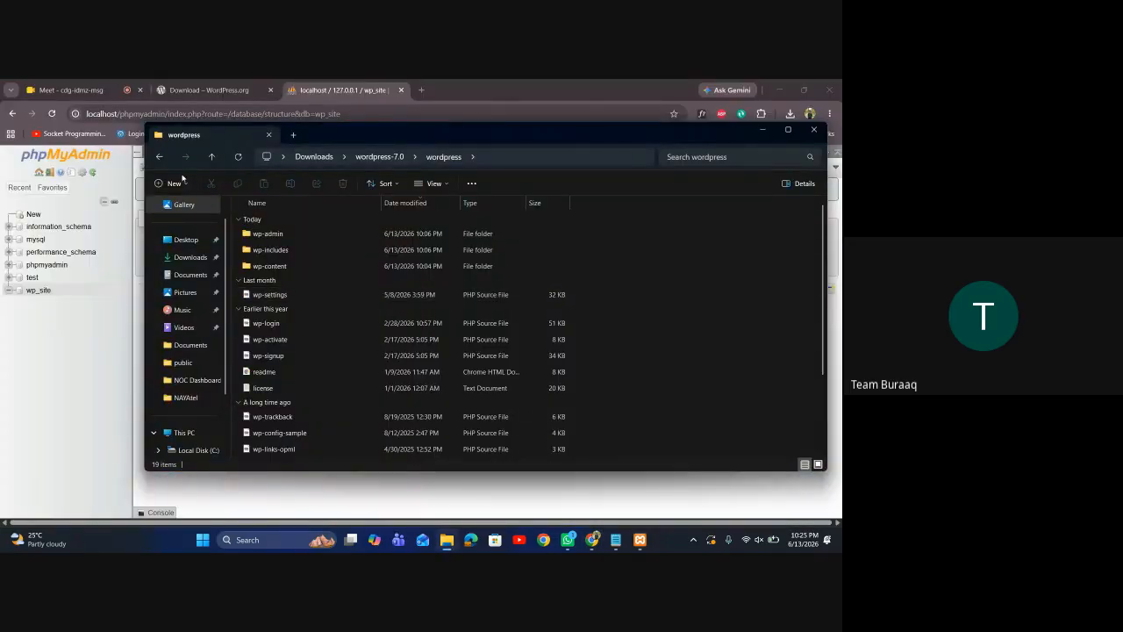
{"action": "left_click", "coordinate": [161, 157]}
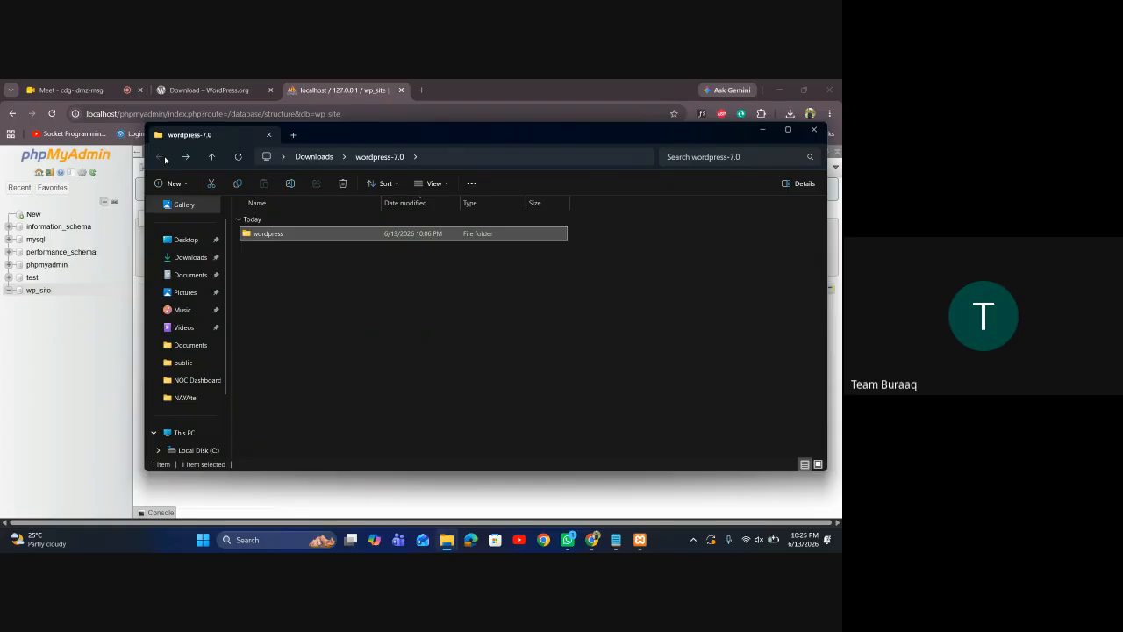
{"action": "left_click", "coordinate": [293, 135]}
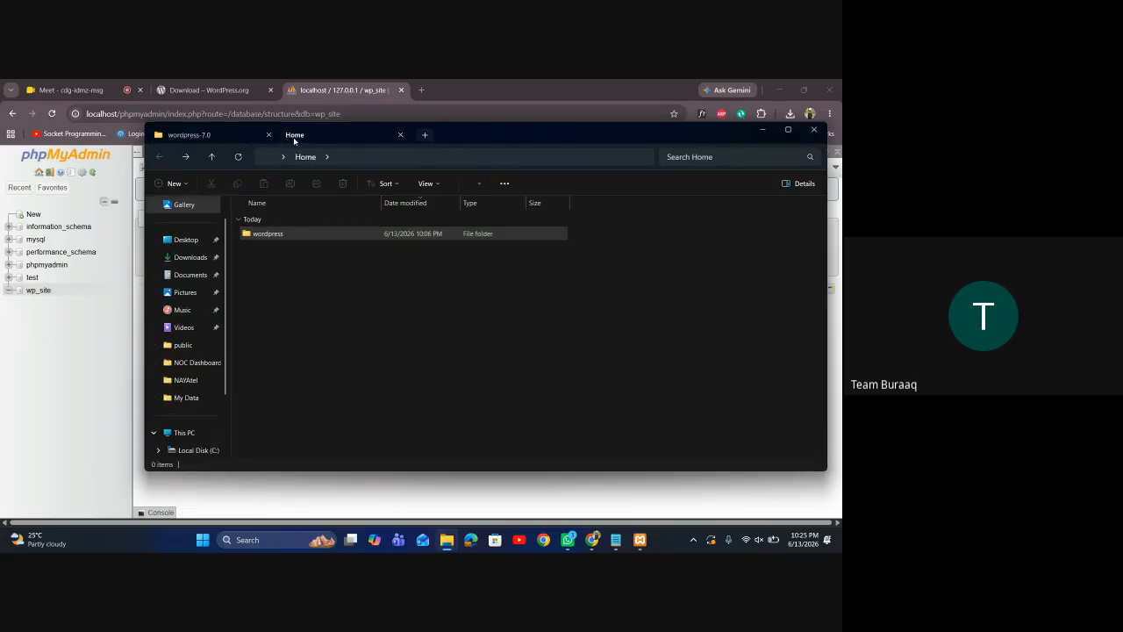
{"action": "scroll", "coordinate": [201, 430], "scroll_direction": "down", "scroll_amount": 1}
{"action": "left_click", "coordinate": [198, 415]}
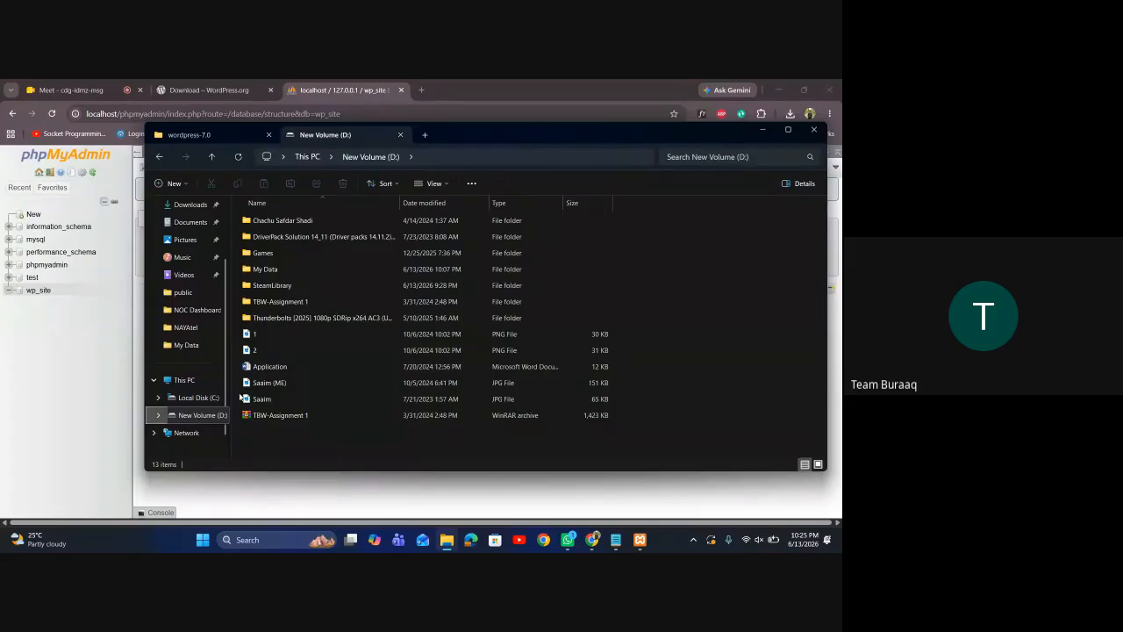
{"action": "double_click", "coordinate": [268, 270]}
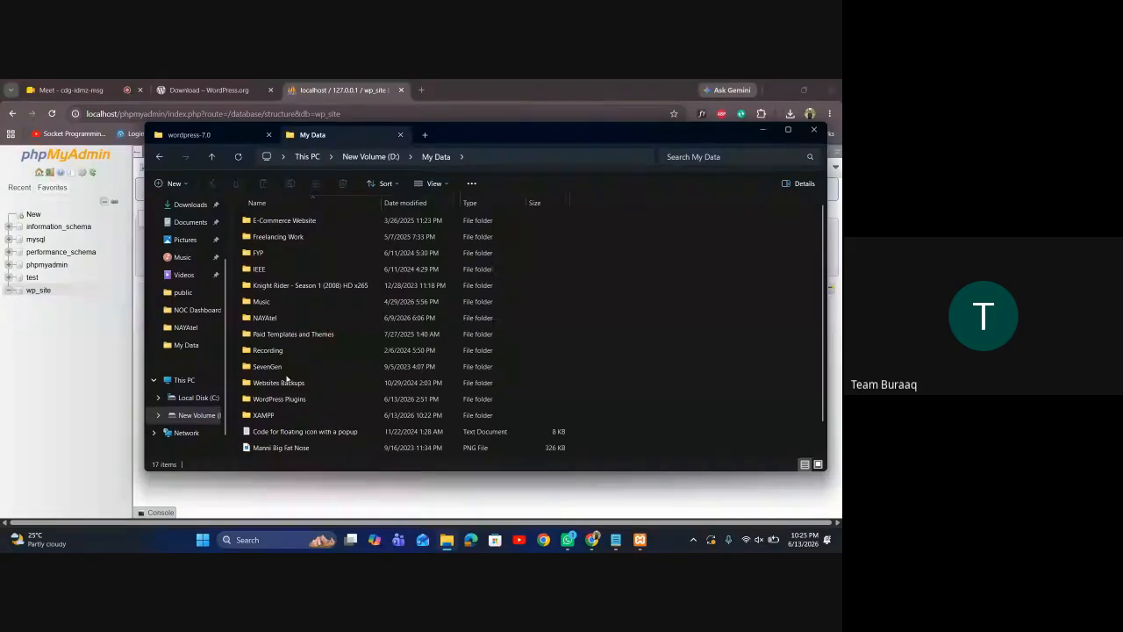
{"action": "double_click", "coordinate": [267, 420]}
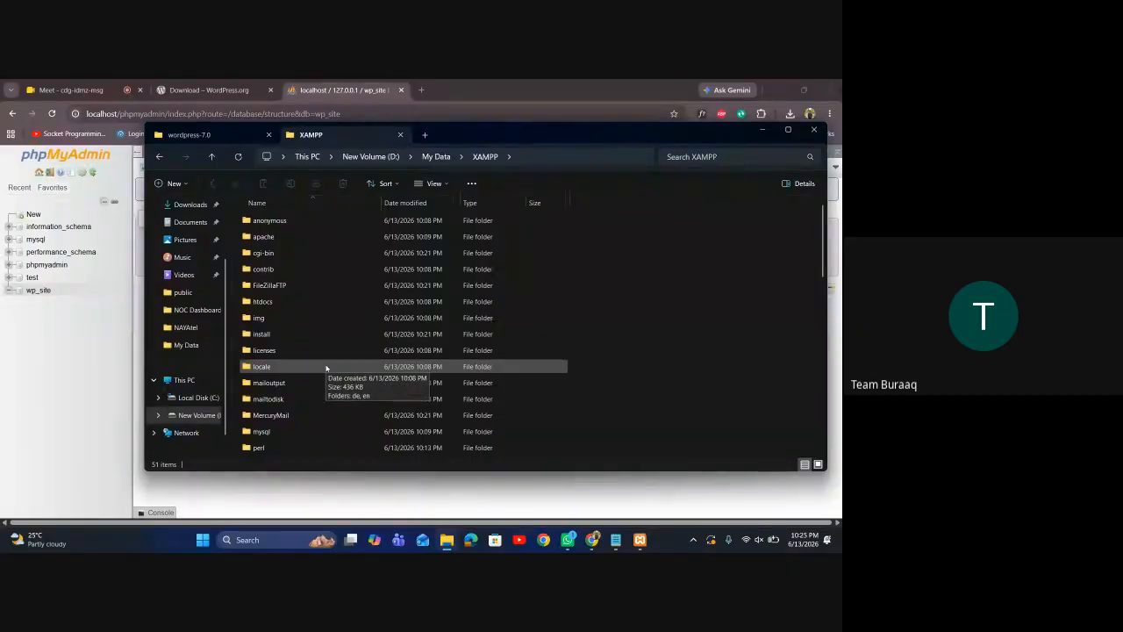
{"action": "double_click", "coordinate": [281, 301]}
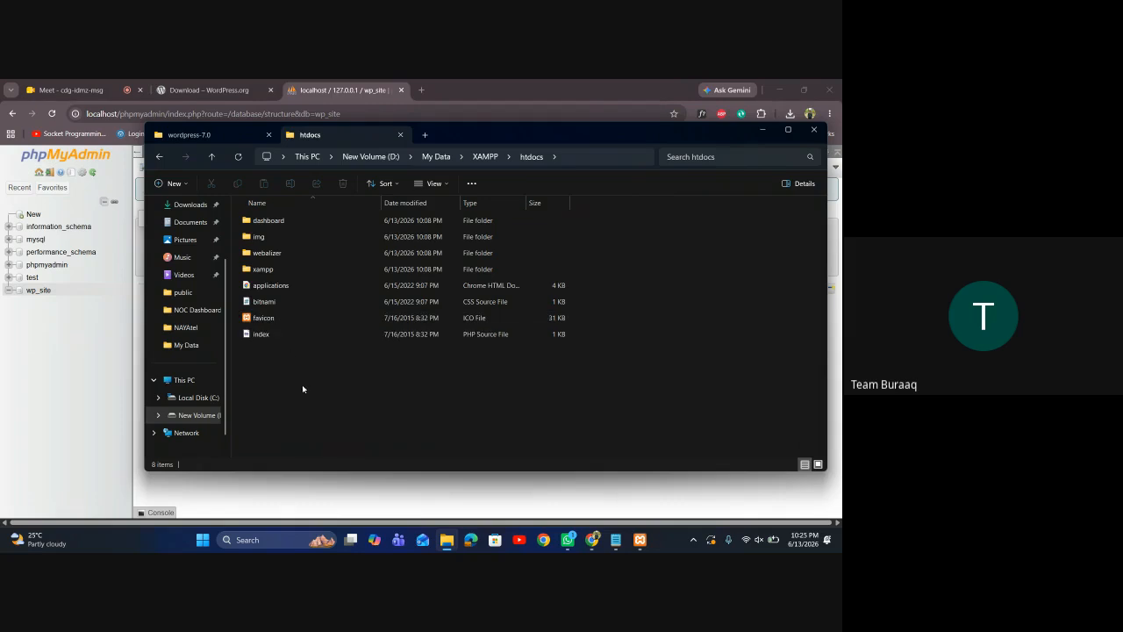
Create a new folder named wpsite in htdocs
{"action": "double_click", "coordinate": [289, 272]}
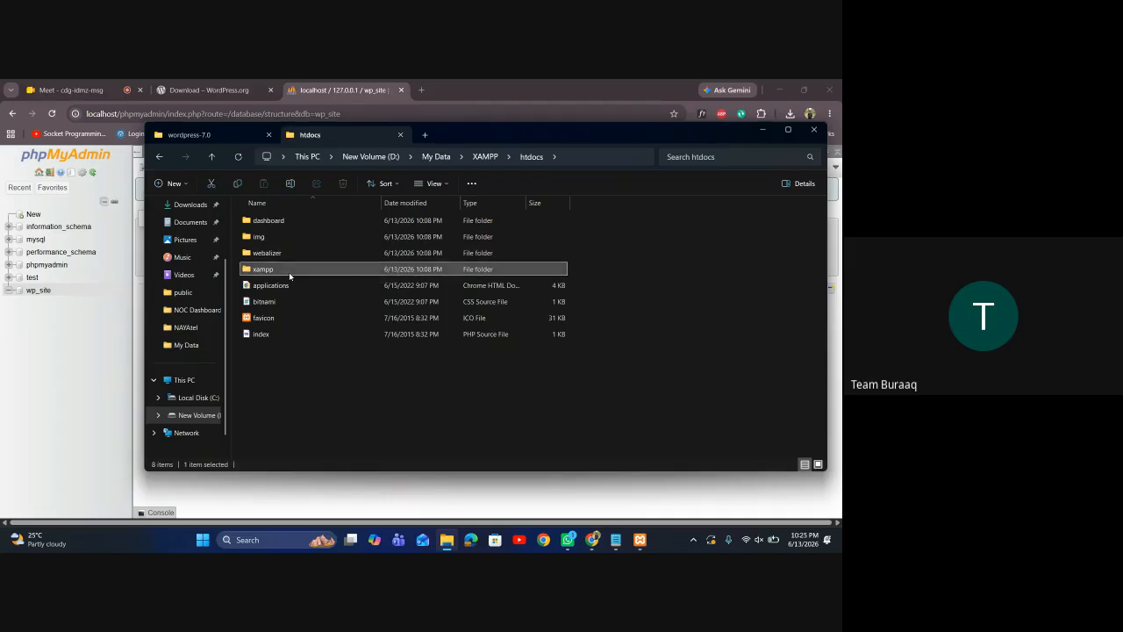
{"action": "left_click", "coordinate": [159, 157]}
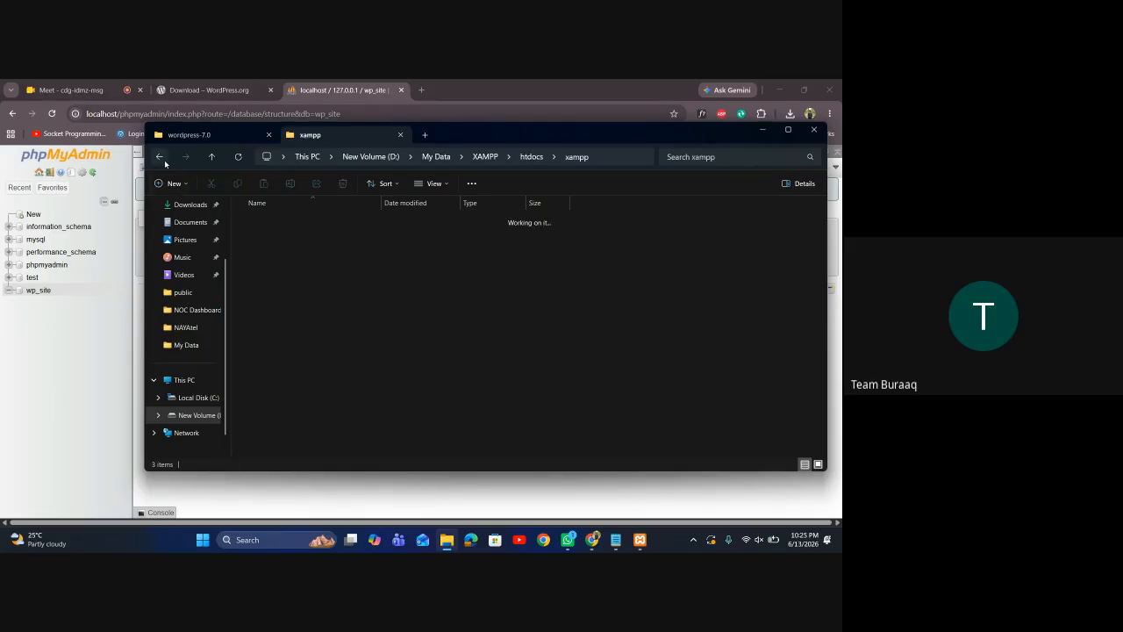
{"action": "left_click", "coordinate": [308, 403]}
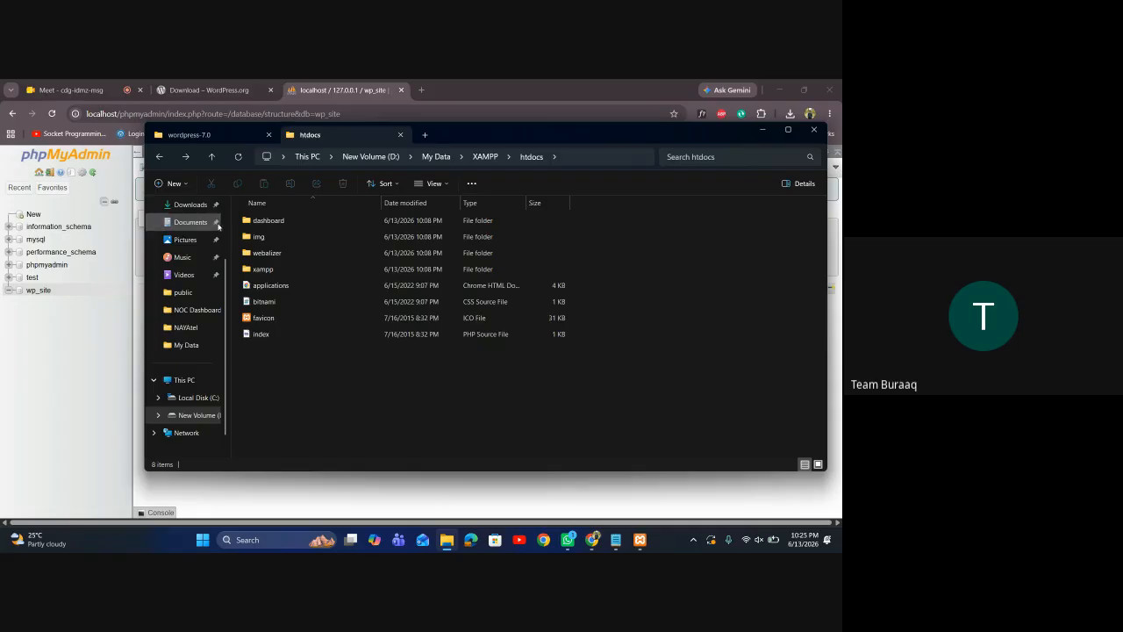
{"action": "left_click", "coordinate": [178, 185]}
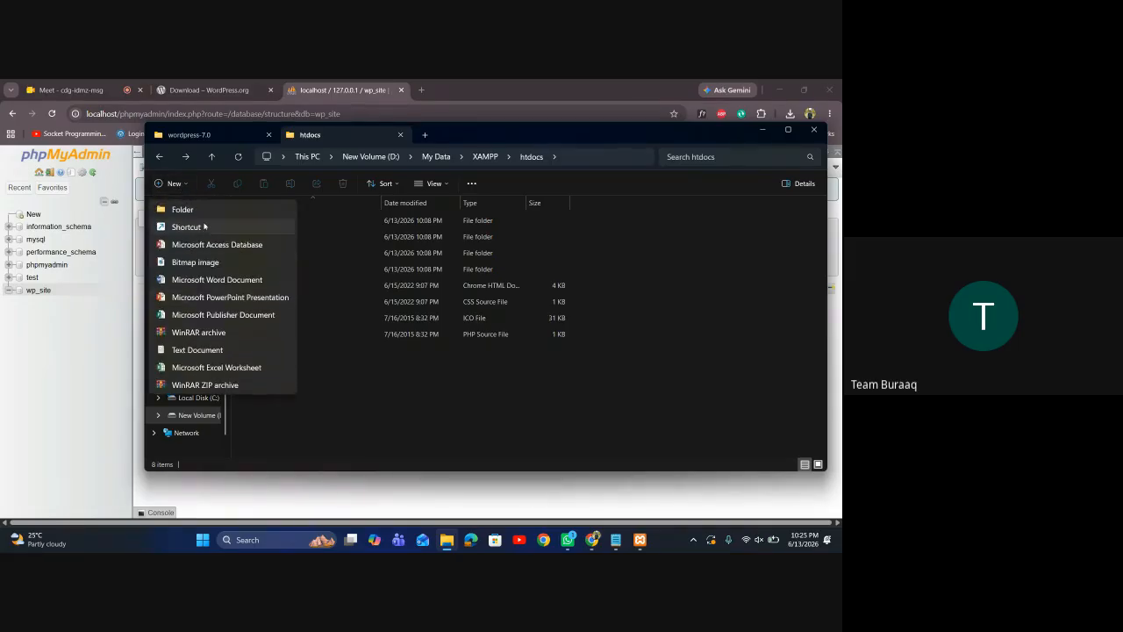
{"action": "left_click", "coordinate": [194, 214]}
{"action": "type", "text": "wpsite"}
{"action": "key", "text": "Return"}
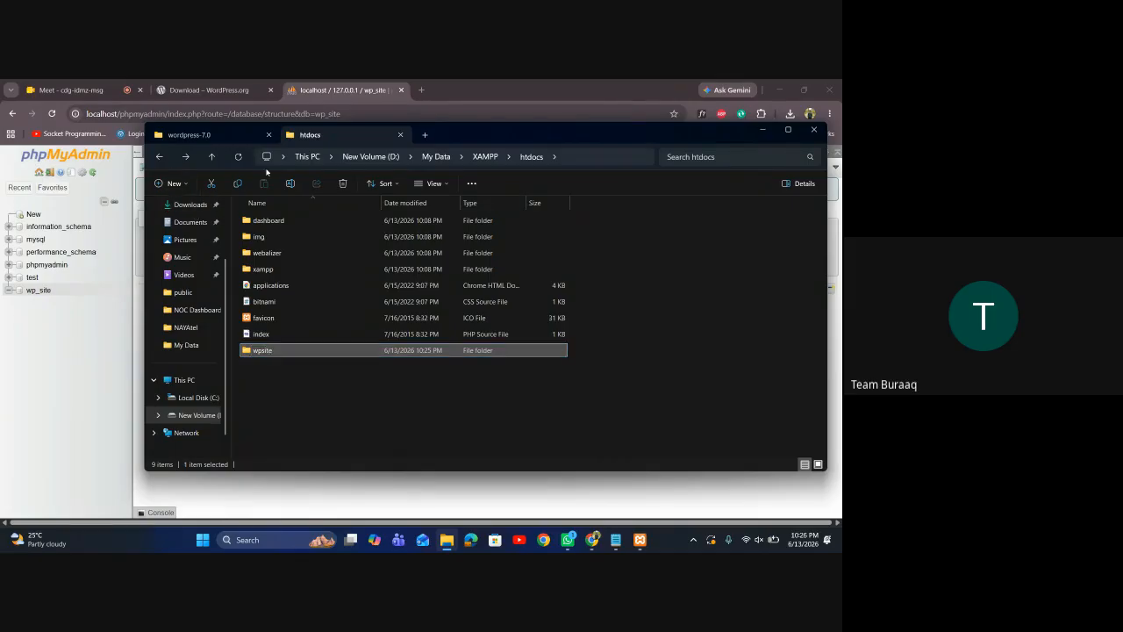
{"action": "left_click", "coordinate": [202, 134]}
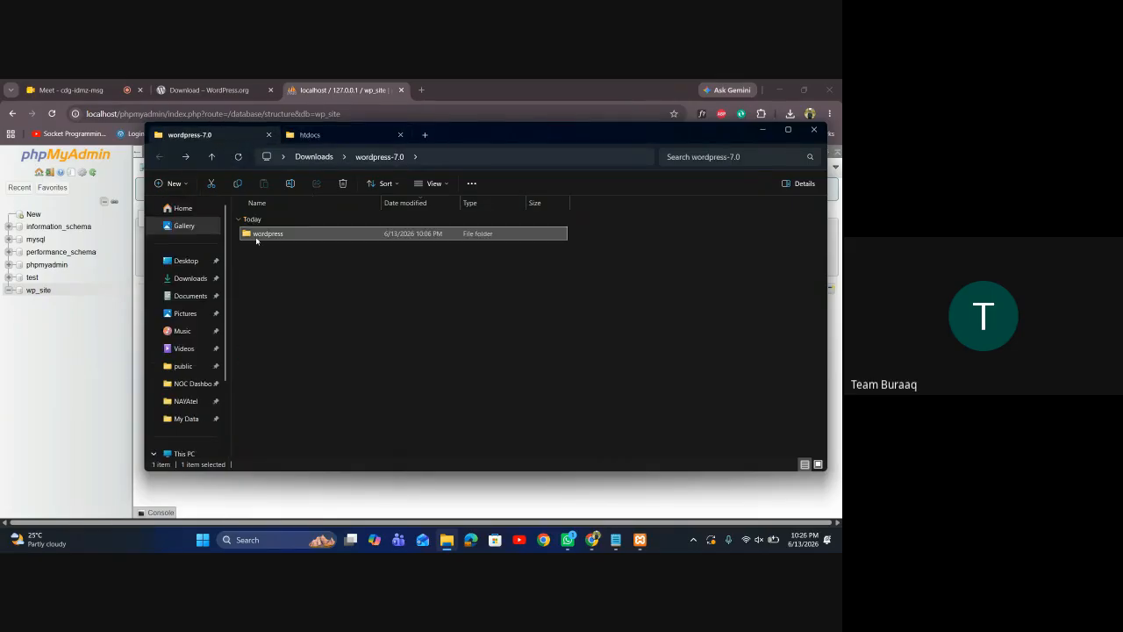
Copy the wordpress folder from wordpress-7.0 into htdocs\wpsite
{"action": "key", "text": "ctrl+c"}
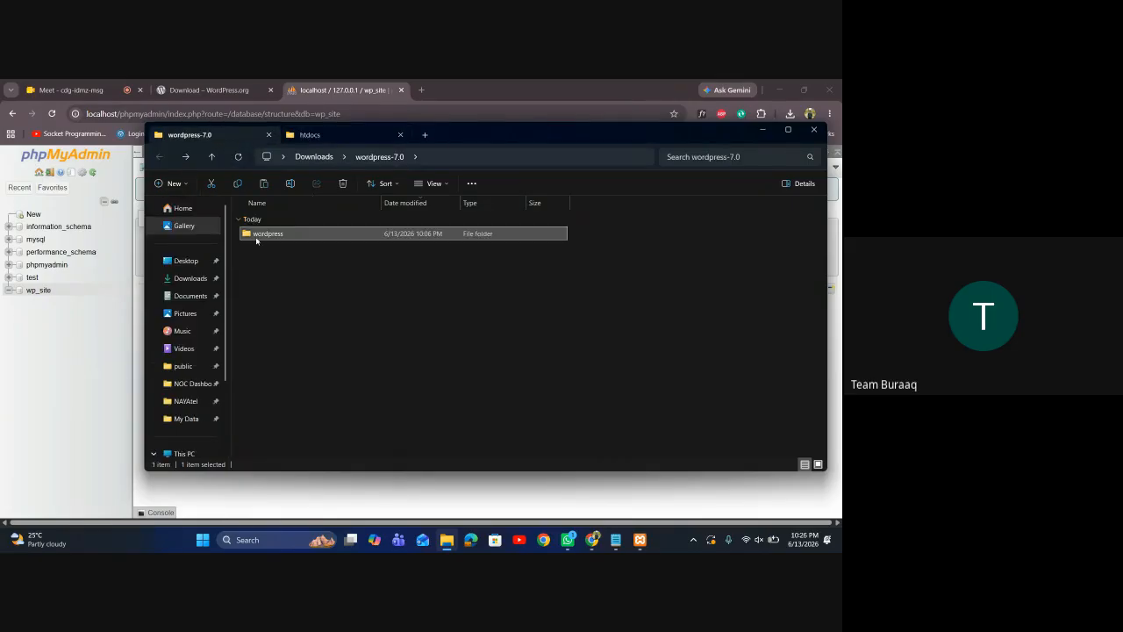
{"action": "left_click", "coordinate": [309, 134]}
{"action": "double_click", "coordinate": [270, 354]}
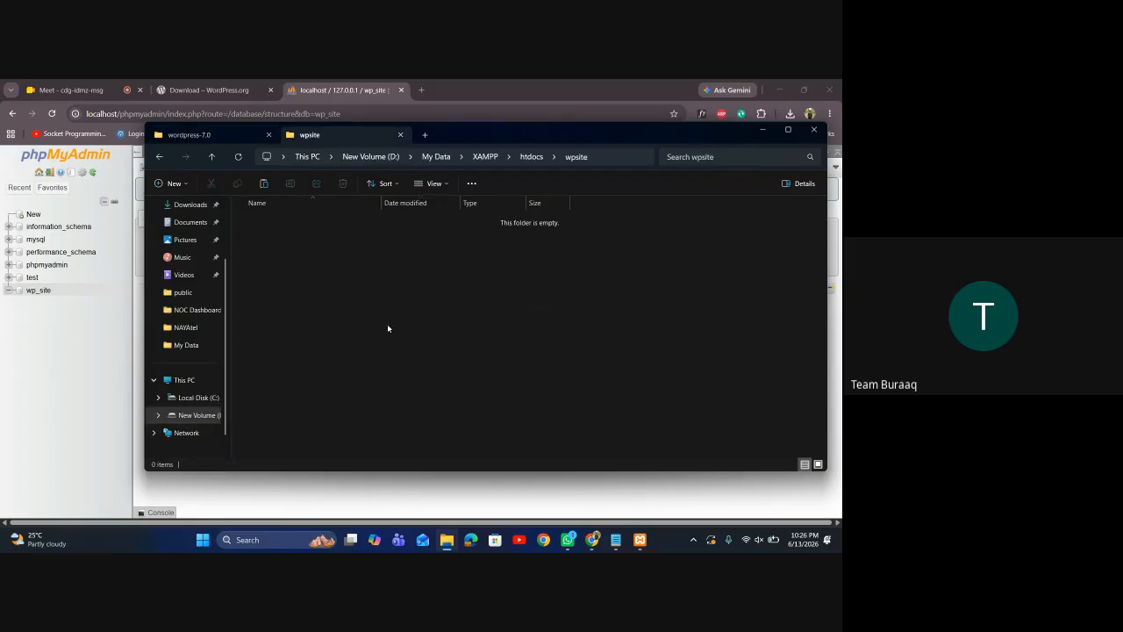
{"action": "key", "text": "ctrl+v"}
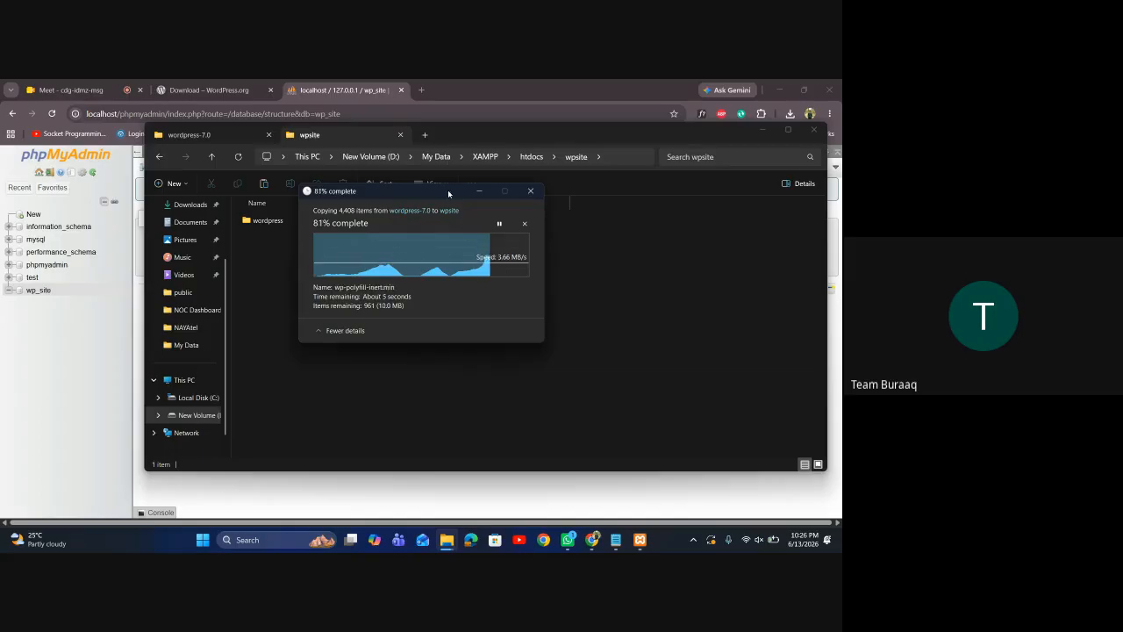
{"action": "left_click", "coordinate": [422, 89]}
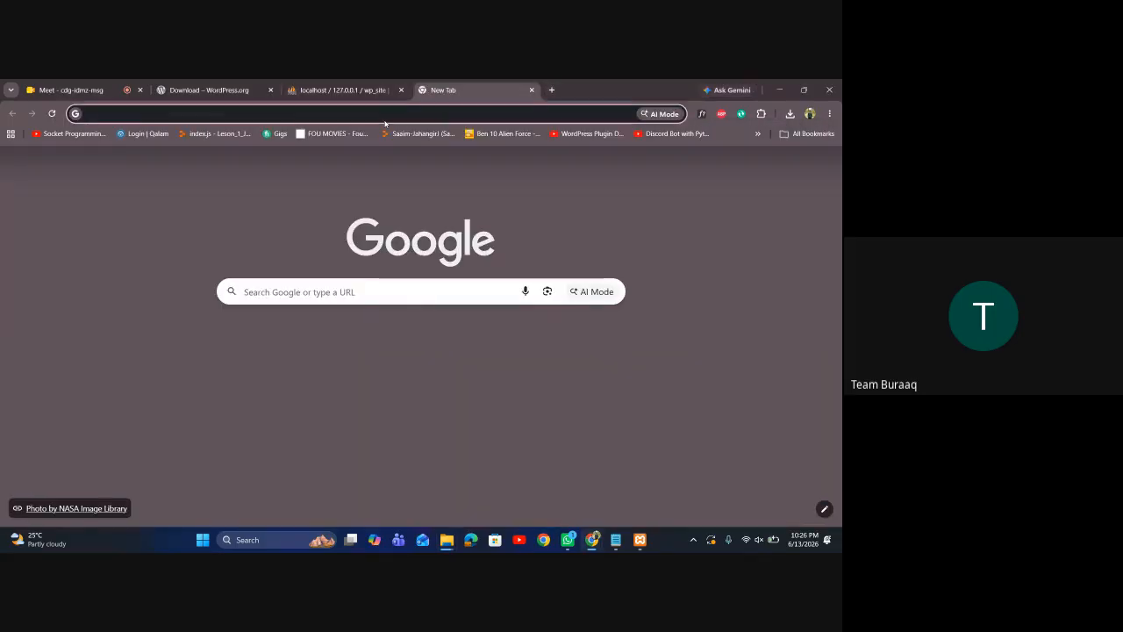
{"action": "type", "text": "http"}
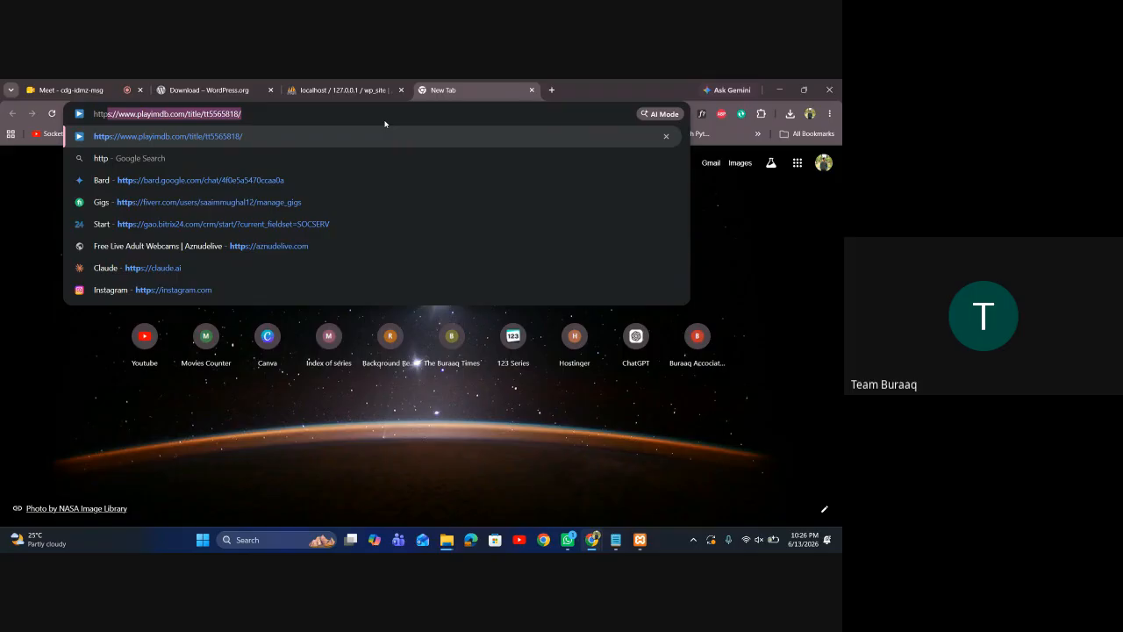
{"action": "type", "text": "://"}
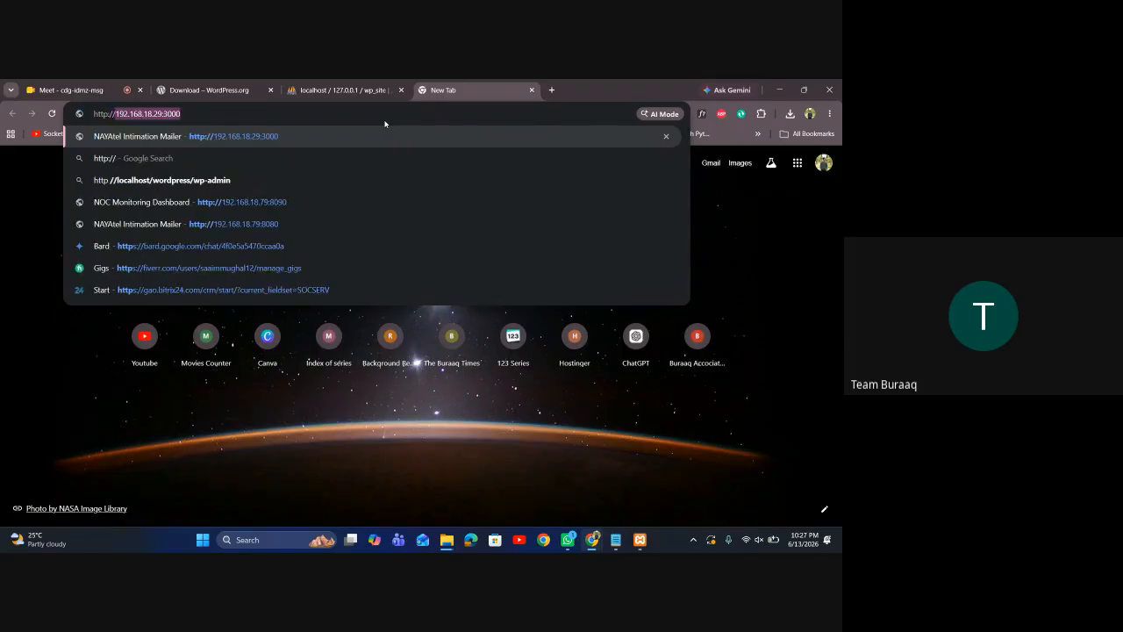
{"action": "type", "text": "loca"}
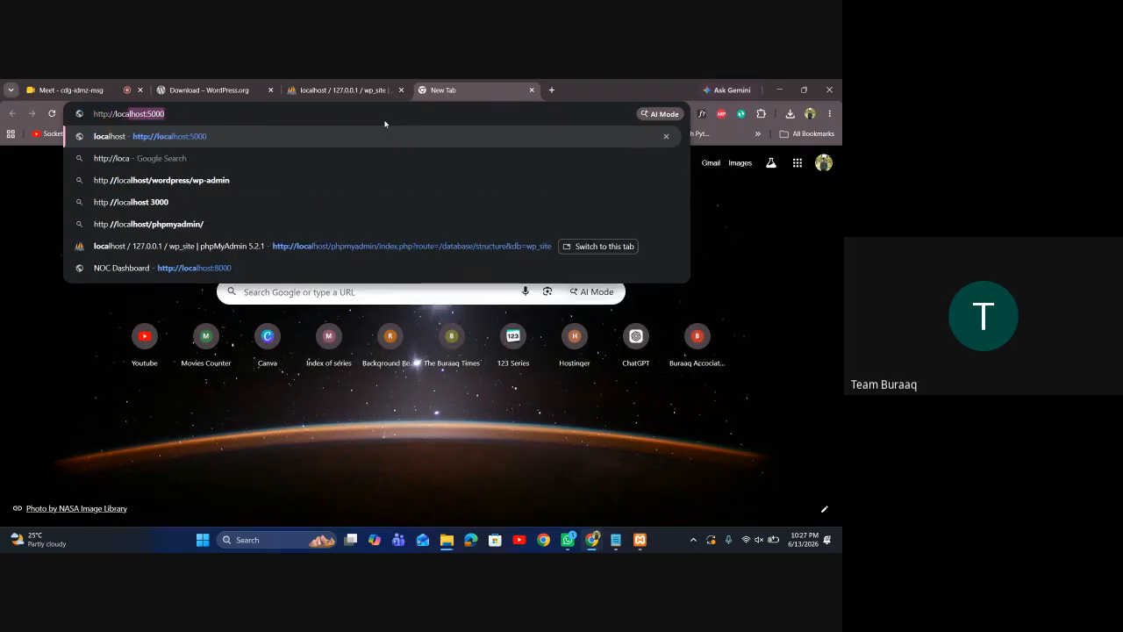
{"action": "type", "text": "lho"}
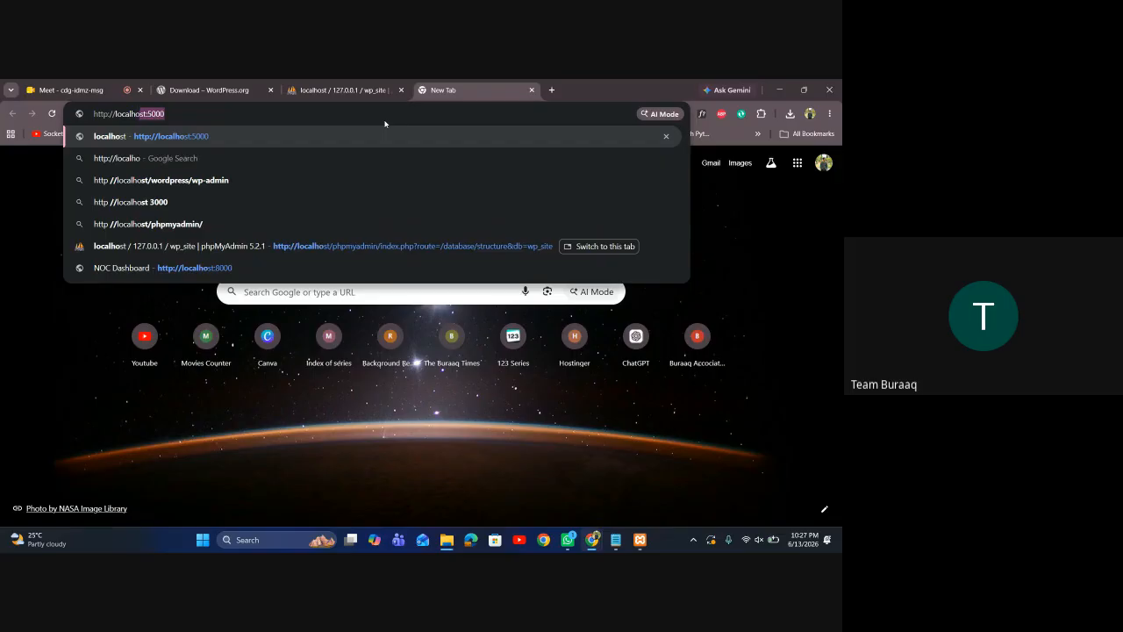
{"action": "type", "text": "st"}
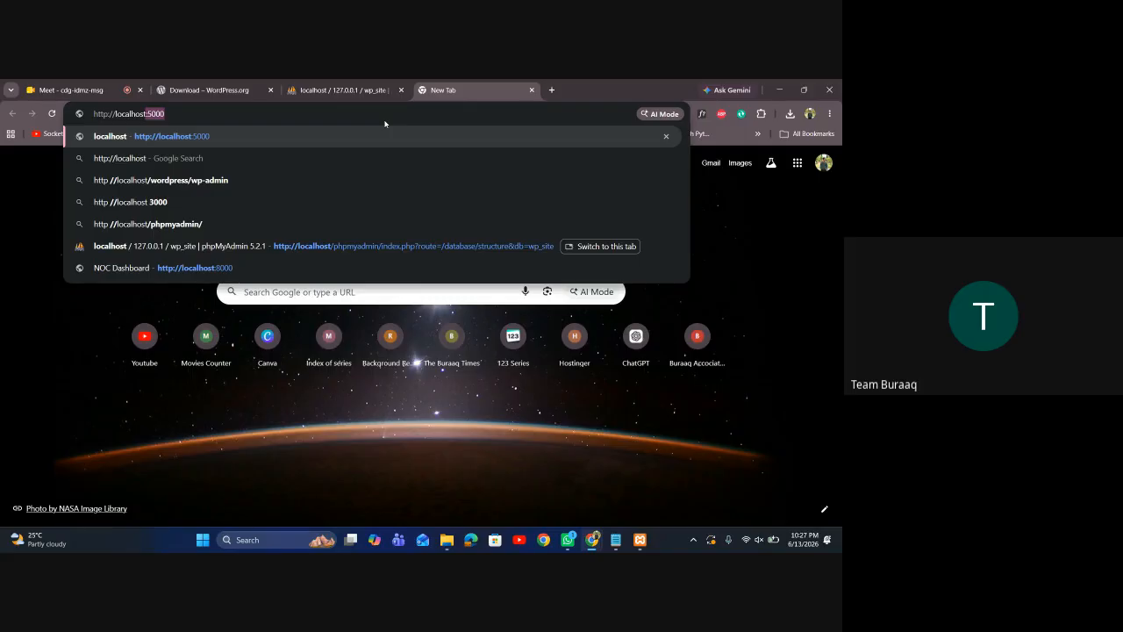
{"action": "type", "text": "t"}
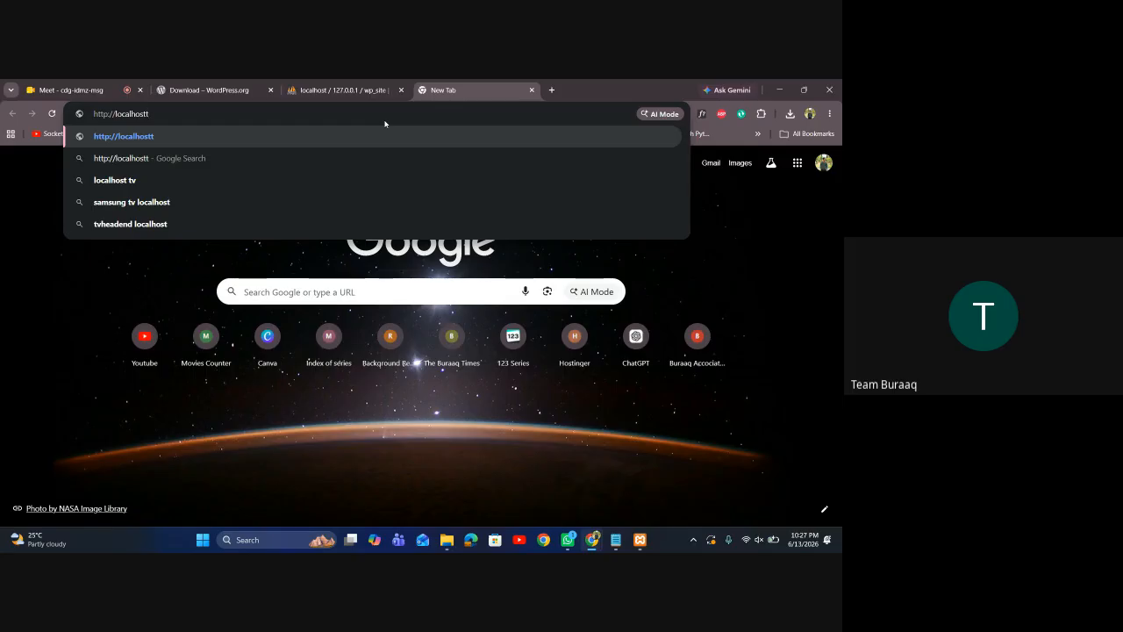
{"action": "key", "text": "BackSpace"}
{"action": "type", "text": ":"}
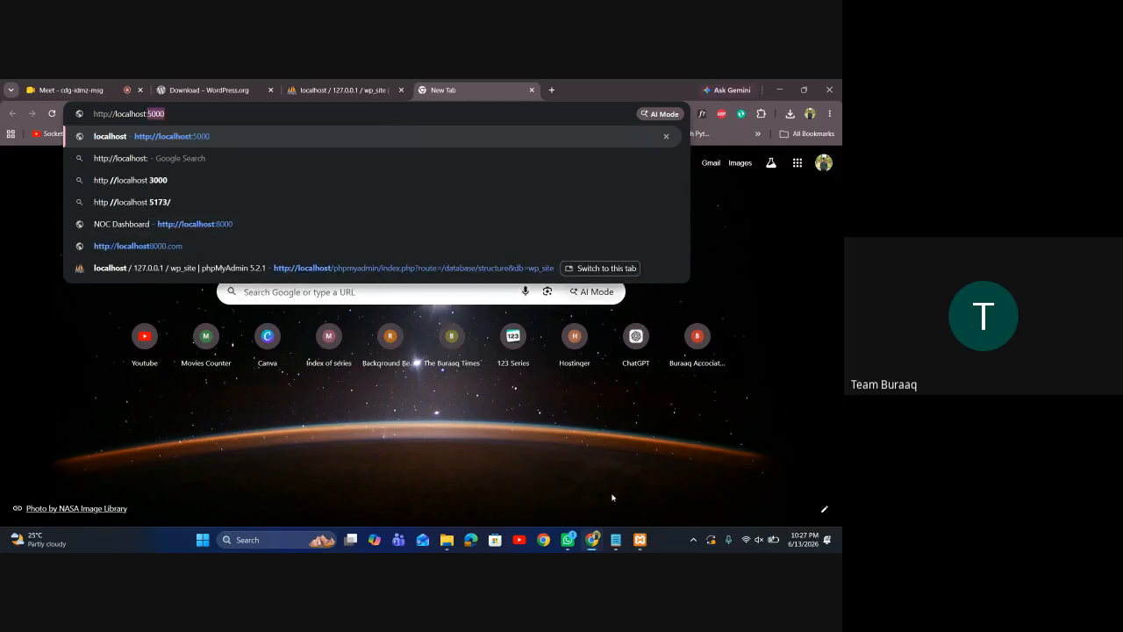
{"action": "mouse_move", "coordinate": [447, 540]}
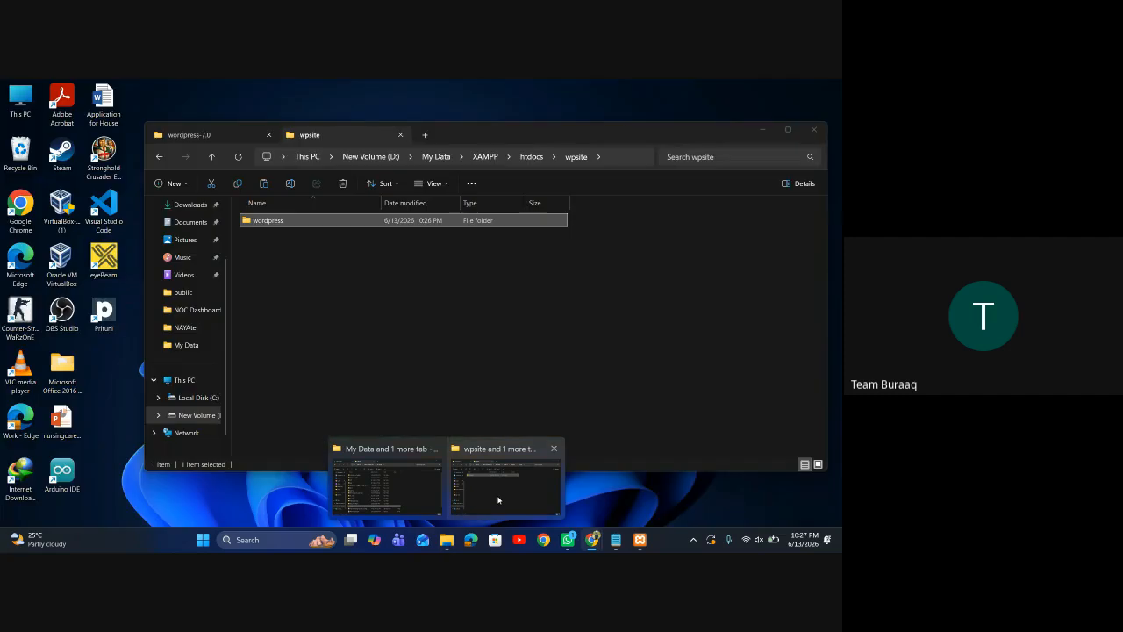
{"action": "left_click", "coordinate": [498, 499]}
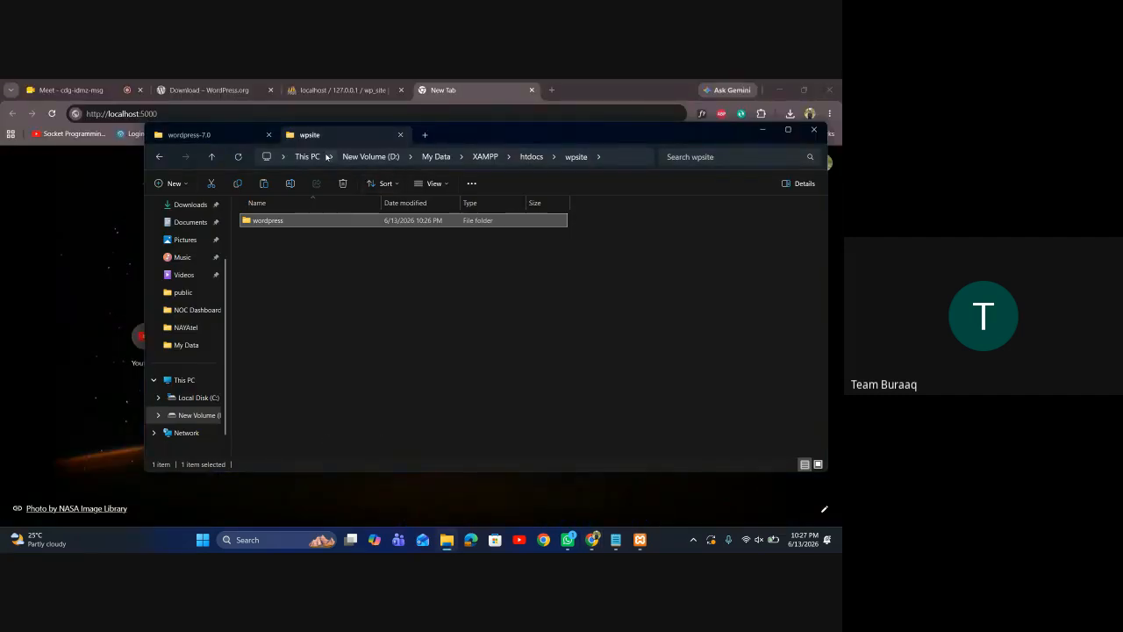
{"action": "left_click", "coordinate": [213, 115]}
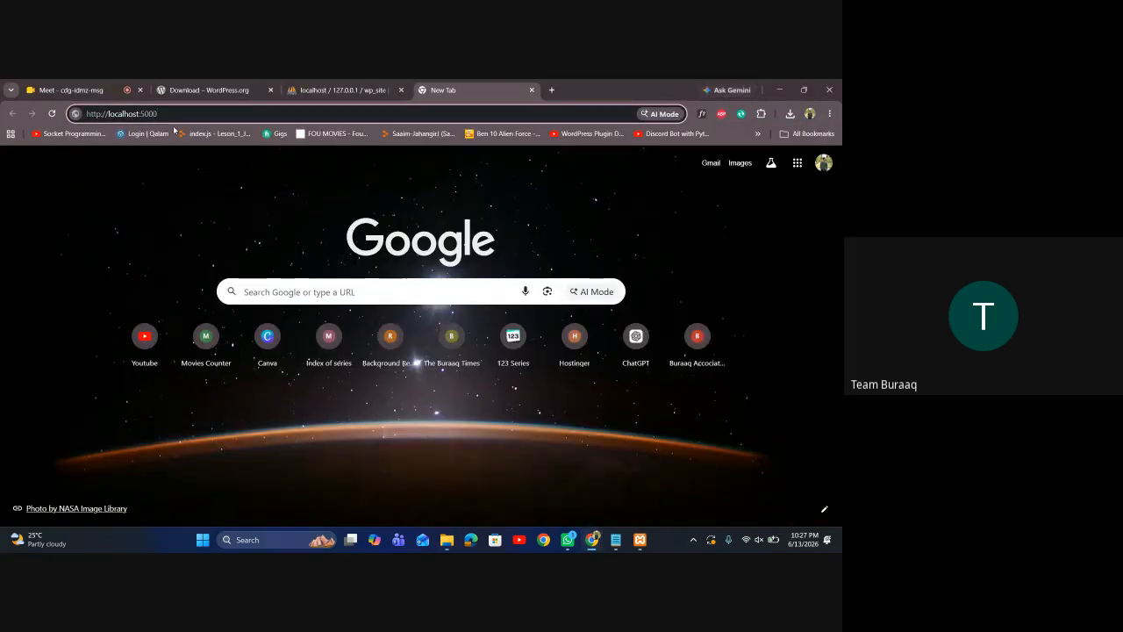
{"action": "key", "text": "BackSpace"}
{"action": "key", "text": "BackSpace"}
{"action": "key", "text": "BackSpace"}
{"action": "key", "text": "BackSpace"}
{"action": "key", "text": "BackSpace"}
{"action": "type", "text": "/w"}
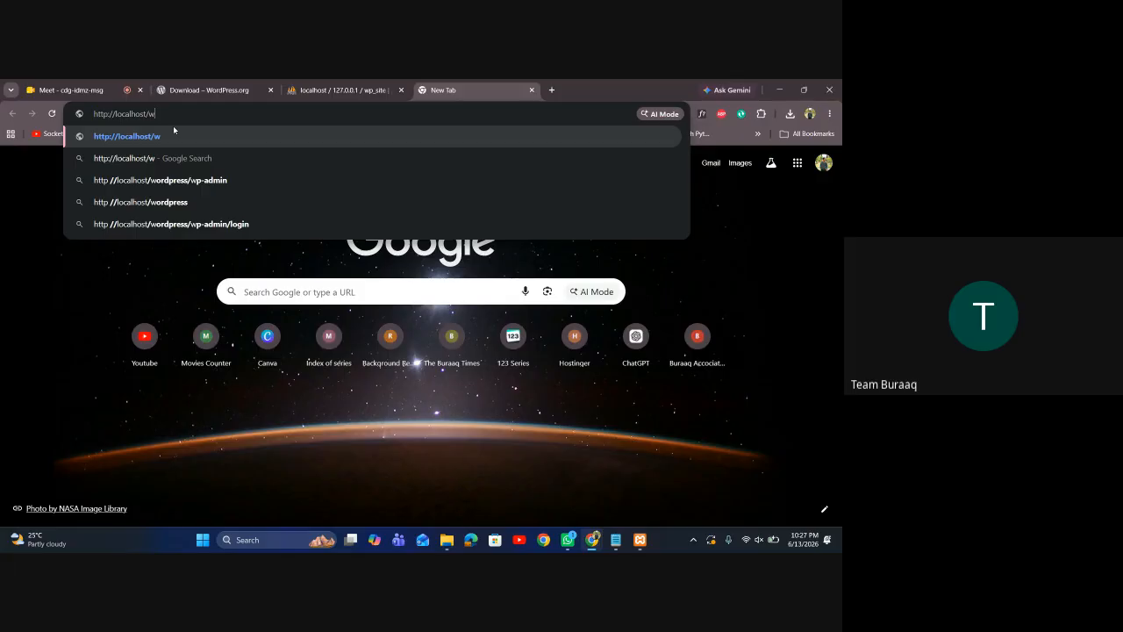
{"action": "type", "text": "ps"}
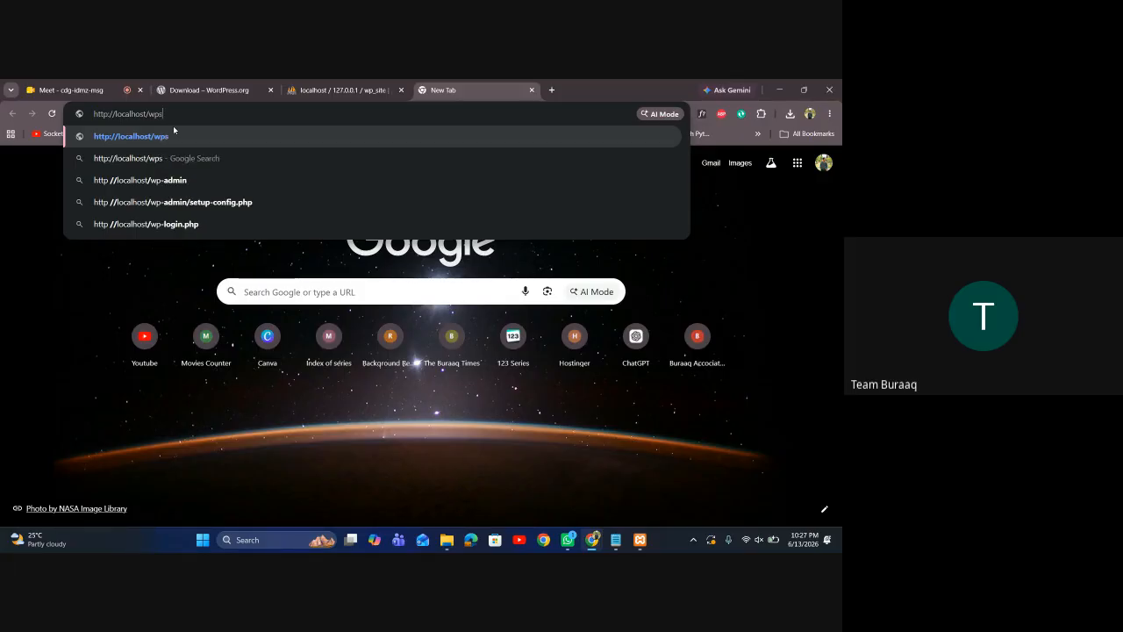
{"action": "type", "text": "ite"}
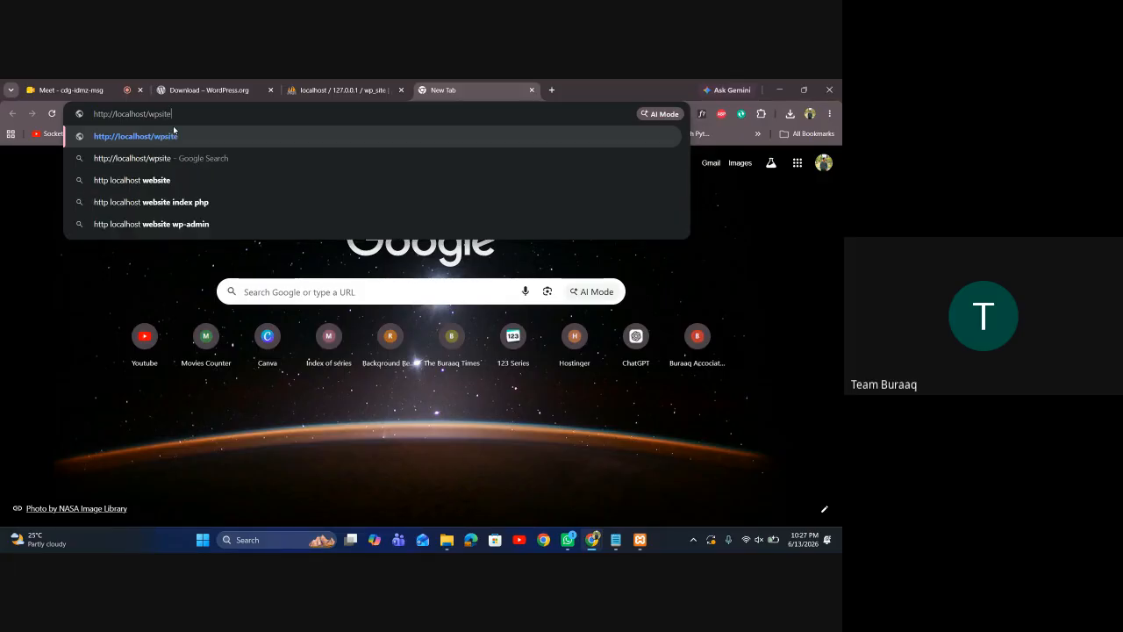
{"action": "key", "text": "Return"}
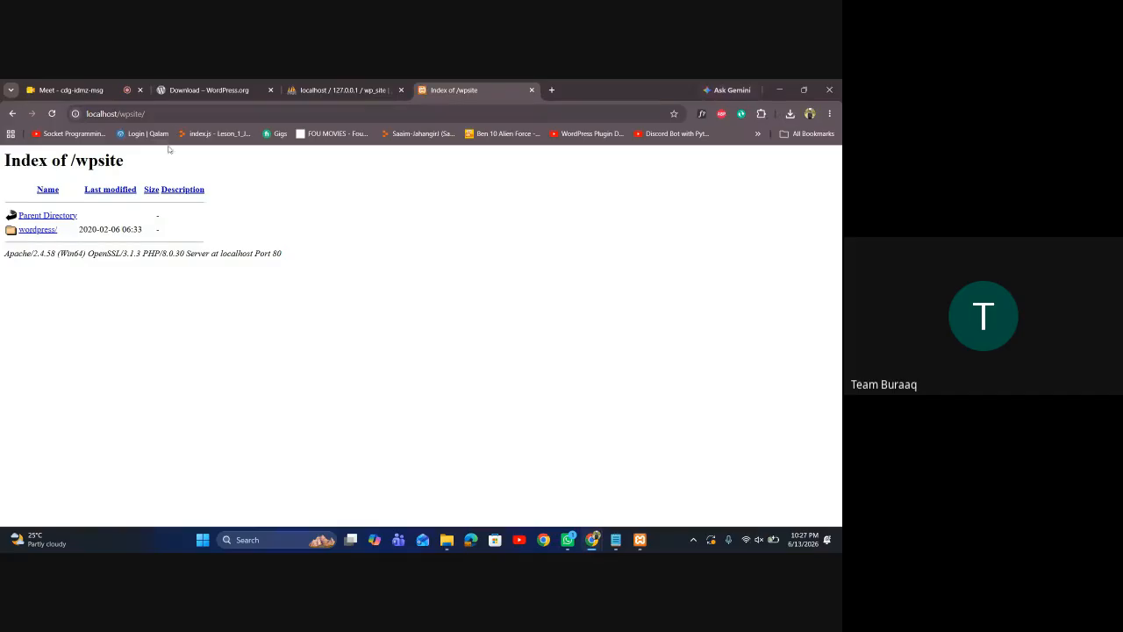
Open the wordpress/ link to reach the WordPress language selection page
{"action": "left_click", "coordinate": [49, 229]}
{"action": "left_click", "coordinate": [640, 539]}
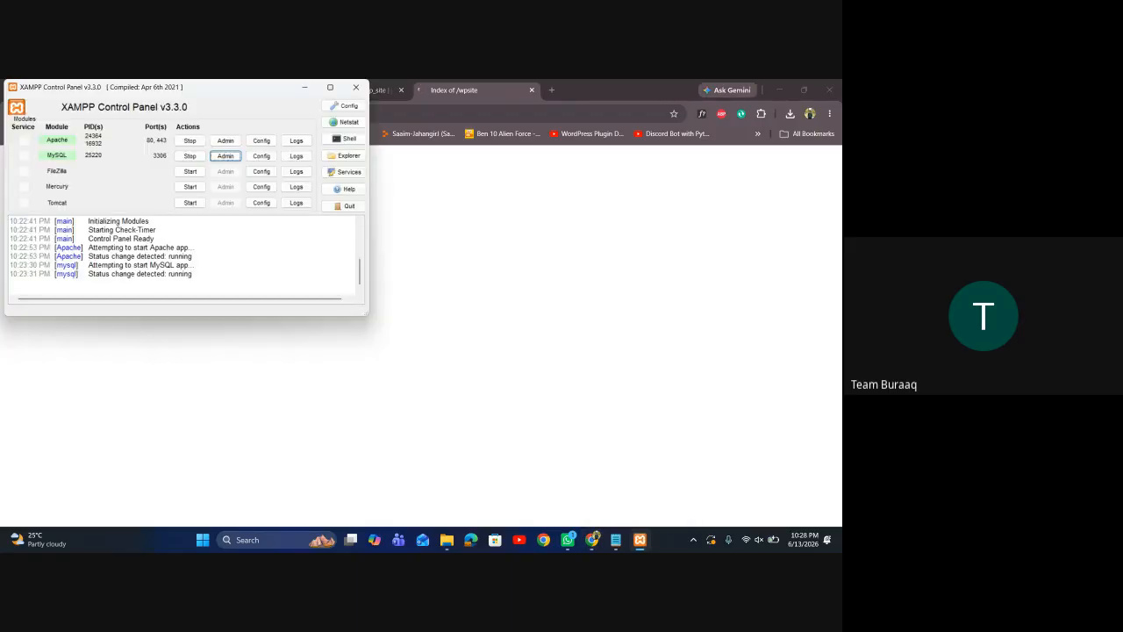
{"action": "left_click", "coordinate": [640, 540]}
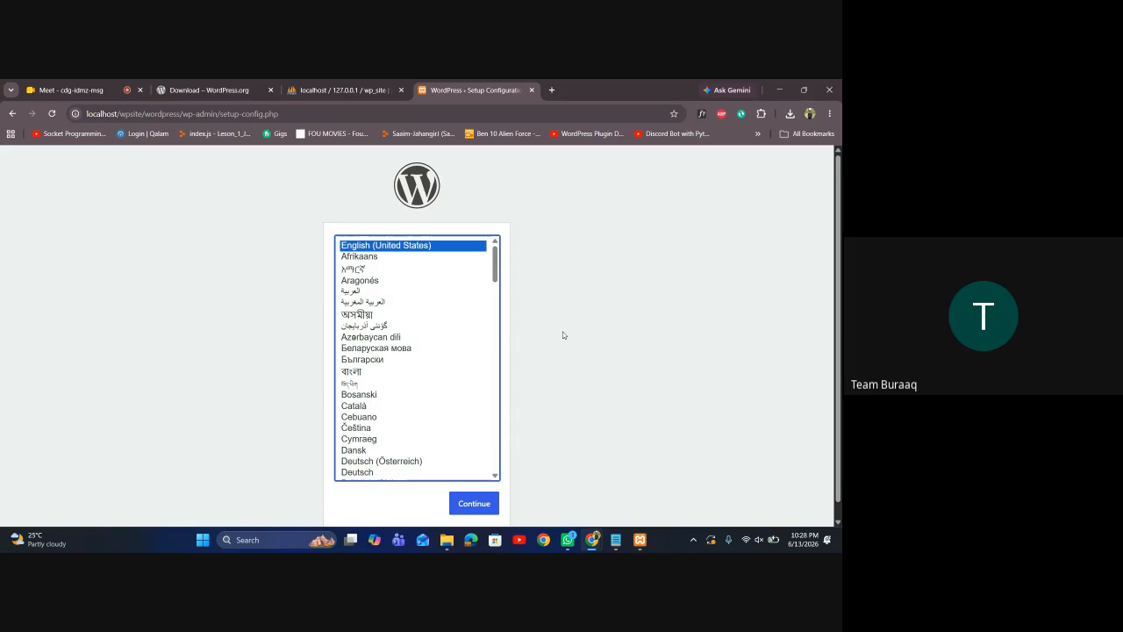
Accept English (United States) and begin the database connection step
{"action": "left_click", "coordinate": [472, 506]}
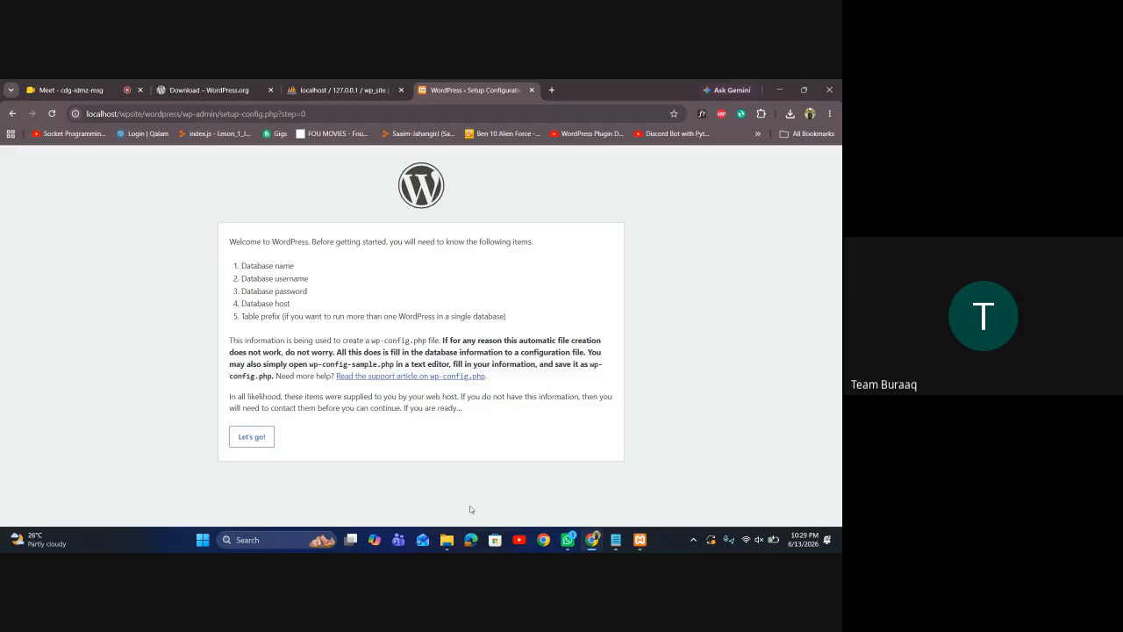
{"action": "left_click", "coordinate": [262, 434]}
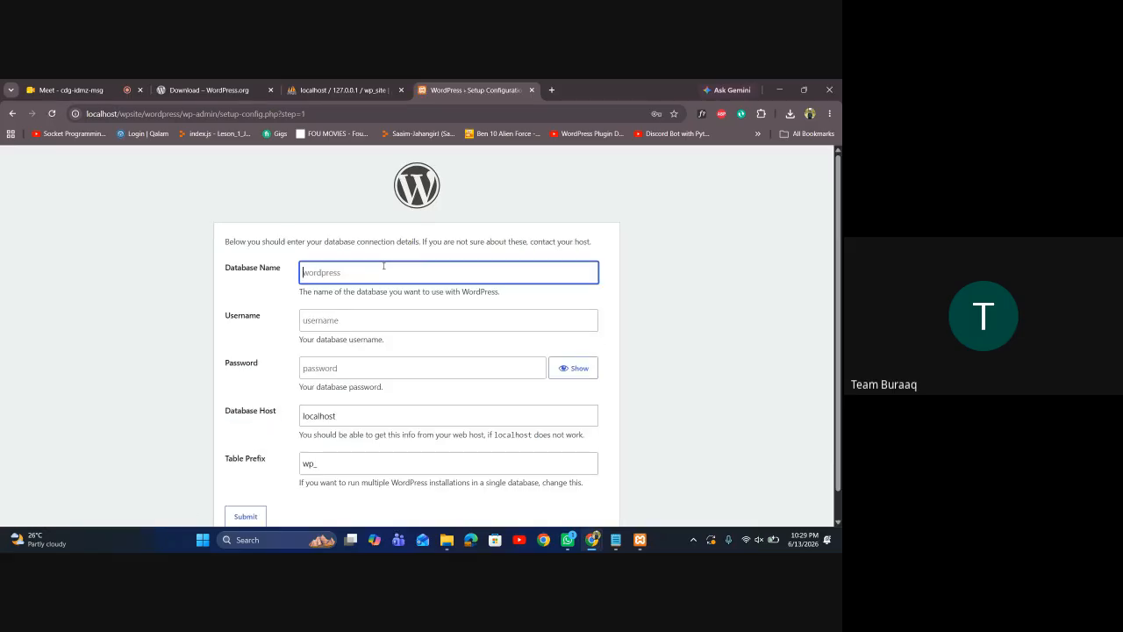
{"action": "left_click", "coordinate": [351, 87]}
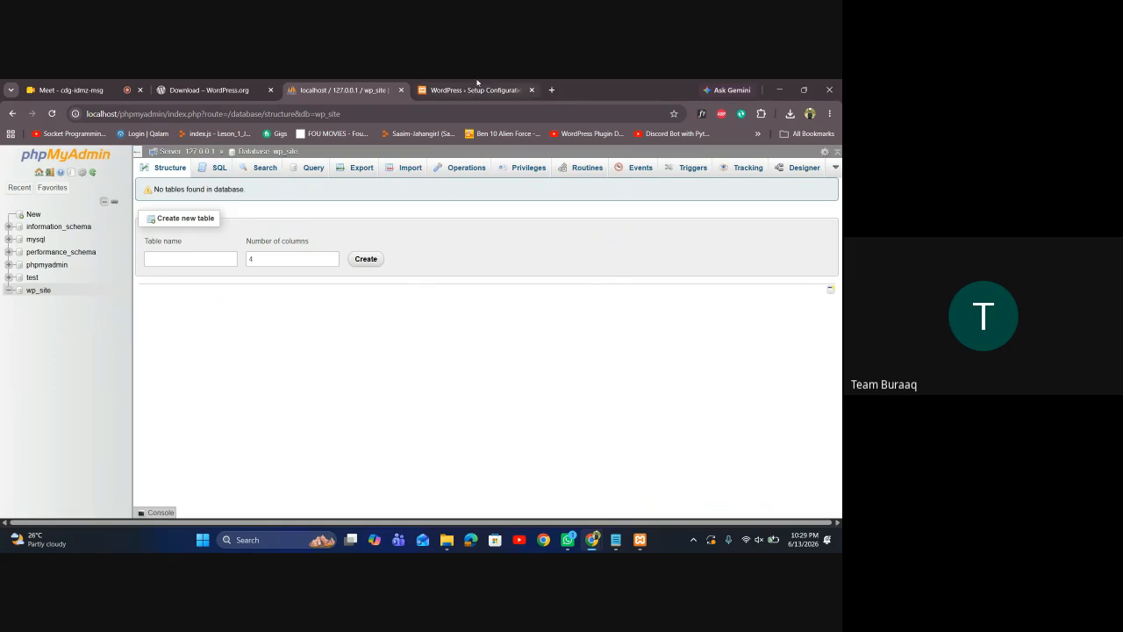
{"action": "left_click", "coordinate": [430, 90]}
Enter database name wp_site and username root, then submit the connection details
{"action": "type", "text": "wp"}
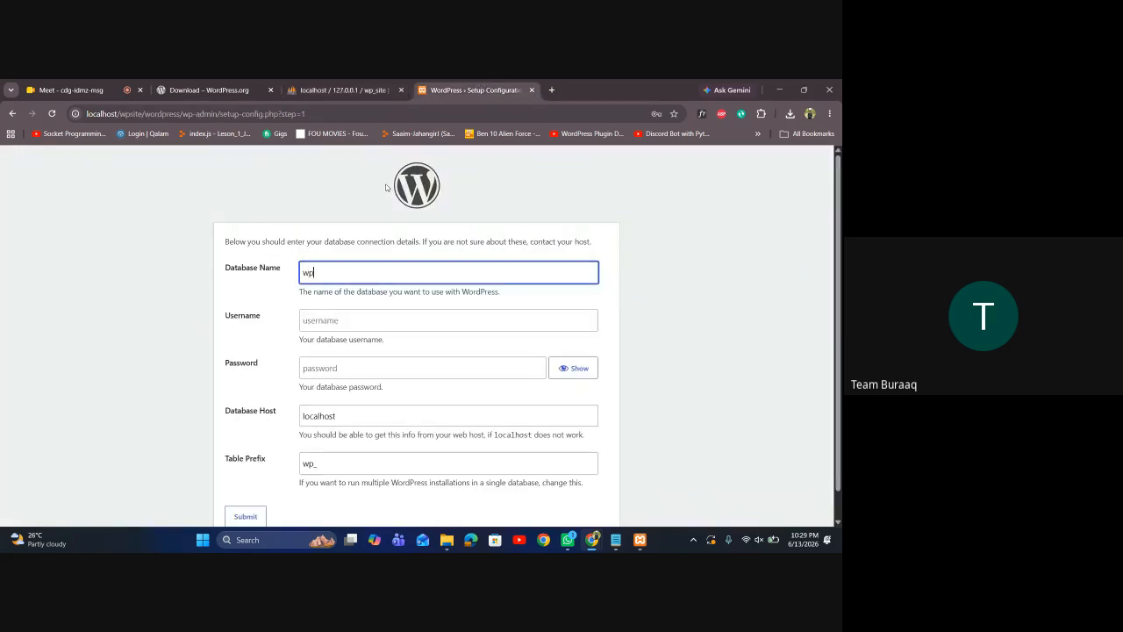
{"action": "type", "text": "_site"}
{"action": "key", "text": "Tab"}
{"action": "type", "text": "root"}
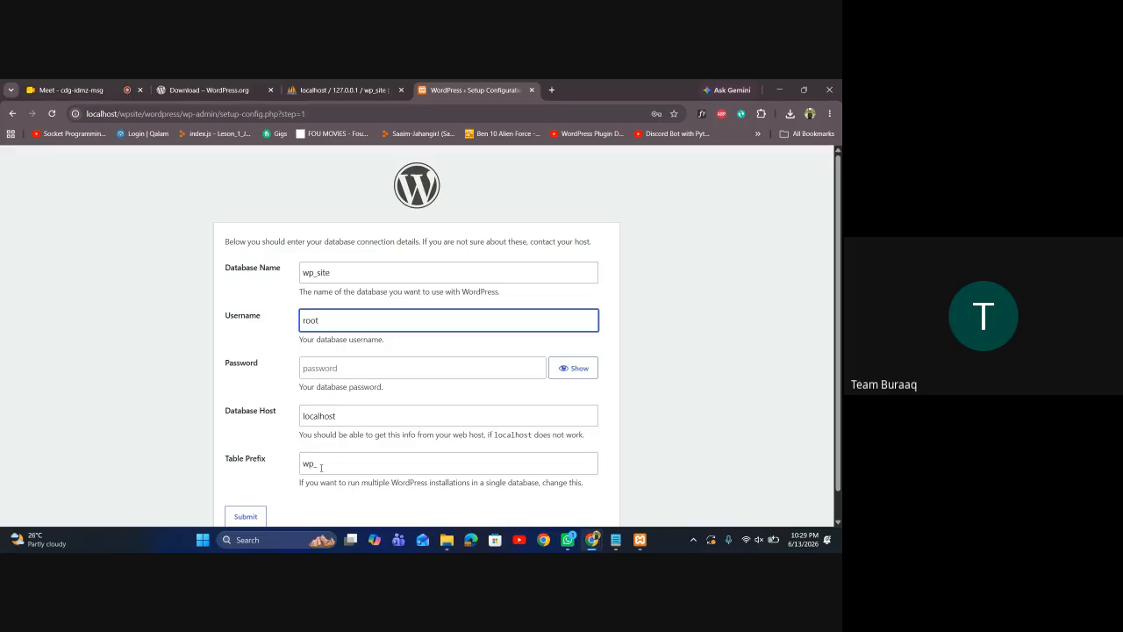
{"action": "left_click", "coordinate": [275, 456]}
{"action": "scroll", "coordinate": [275, 457], "scroll_direction": "down", "scroll_amount": 2}
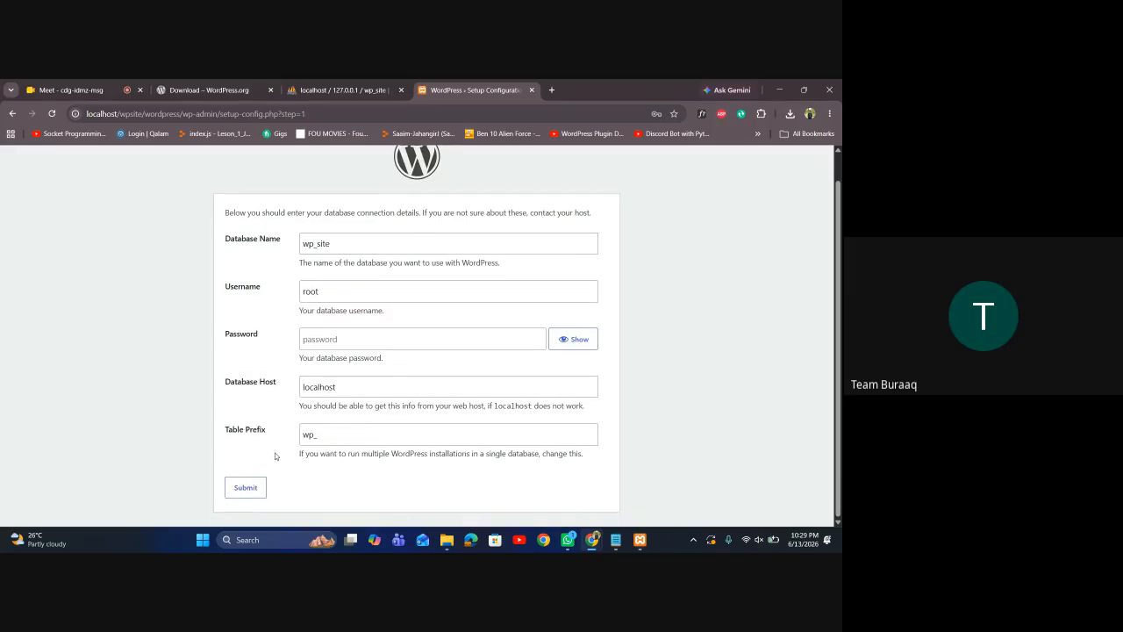
{"action": "left_click", "coordinate": [246, 488]}
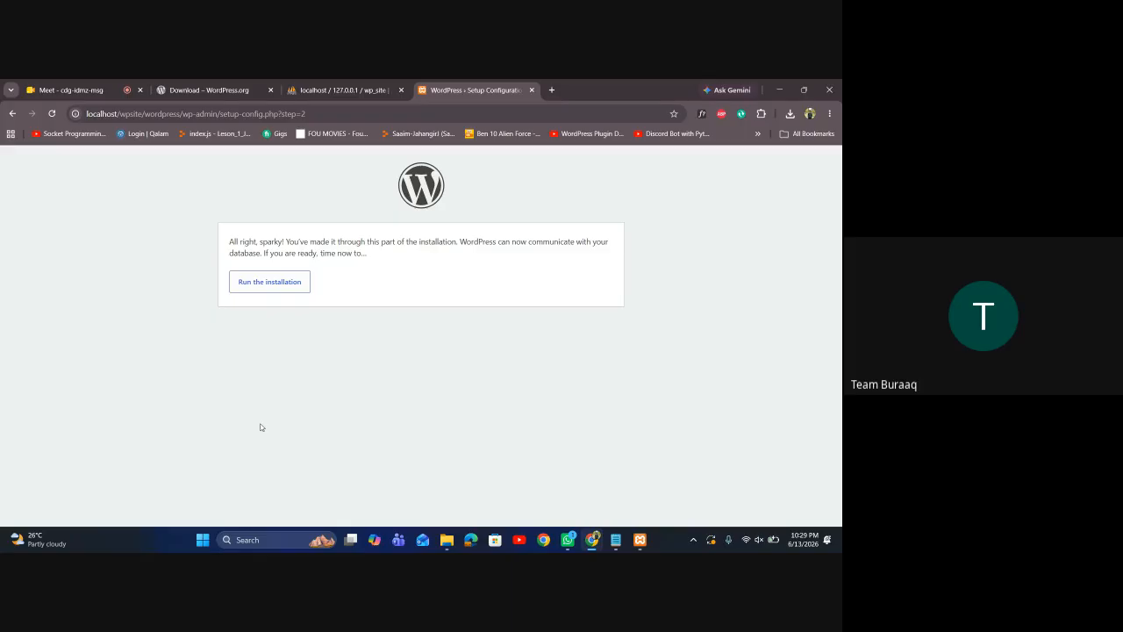
Start the installation and fill in the site title and admin username
{"action": "left_click", "coordinate": [265, 293]}
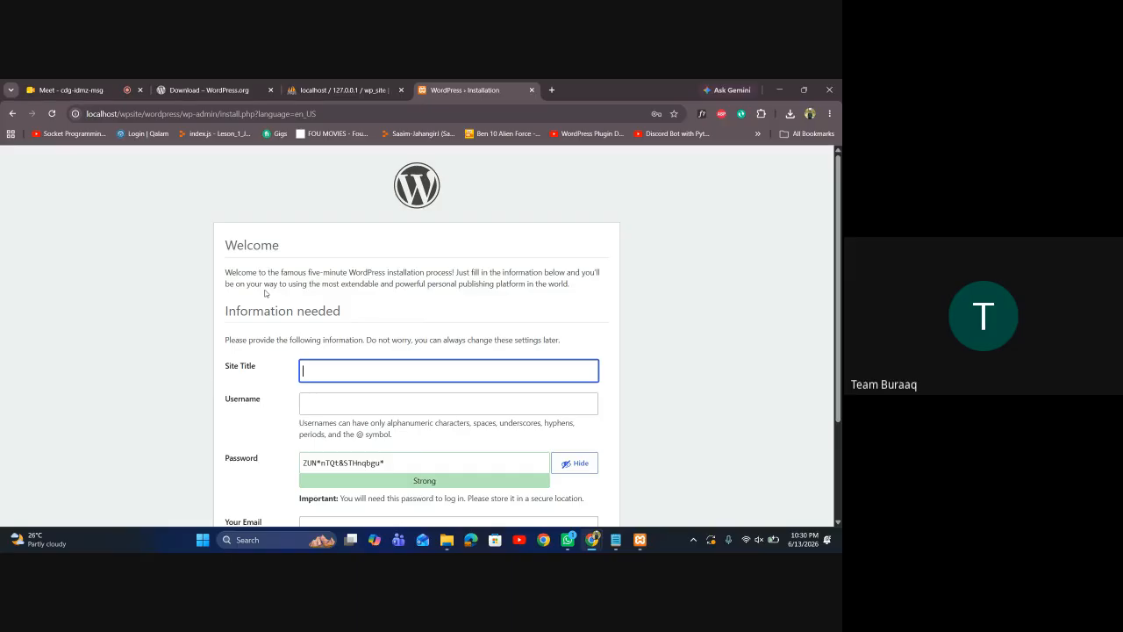
{"action": "type", "text": "Saaim Mughal Portfolio"}
{"action": "left_click", "coordinate": [320, 401]}
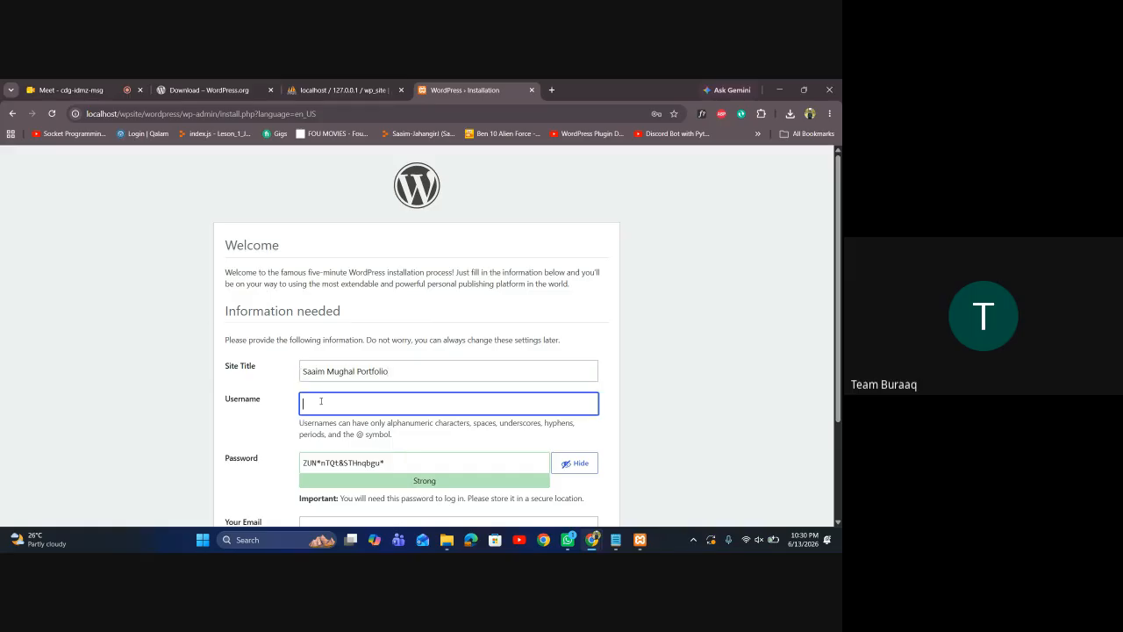
{"action": "type", "text": "saaim869"}
{"action": "key", "text": "BackSpace"}
{"action": "type", "text": "0"}
Replace the suggested password with your own and submit the install form
{"action": "scroll", "coordinate": [403, 374], "scroll_direction": "down", "scroll_amount": 2}
{"action": "left_click", "coordinate": [433, 349]}
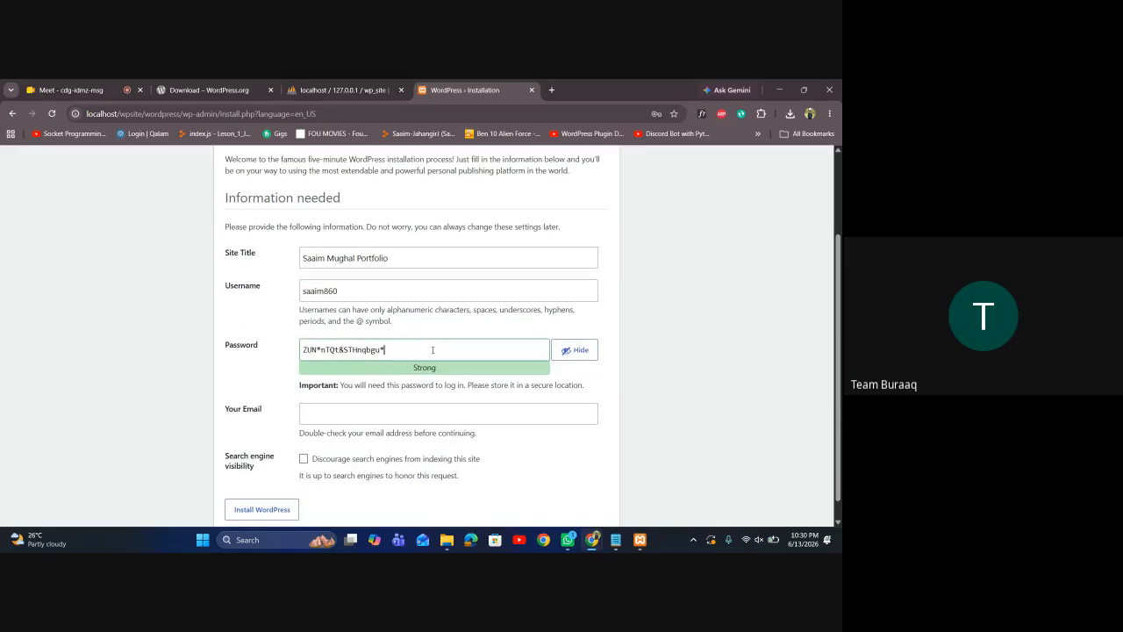
{"action": "left_click_drag", "start_coordinate": [433, 349], "coordinate": [293, 355]}
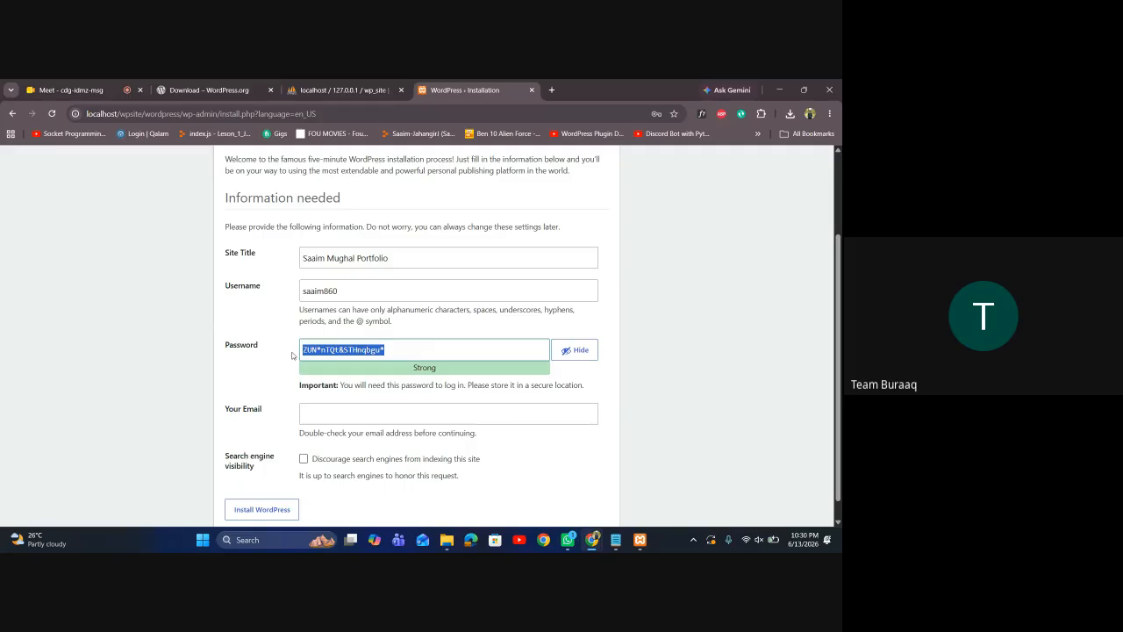
{"action": "type", "text": "S"}
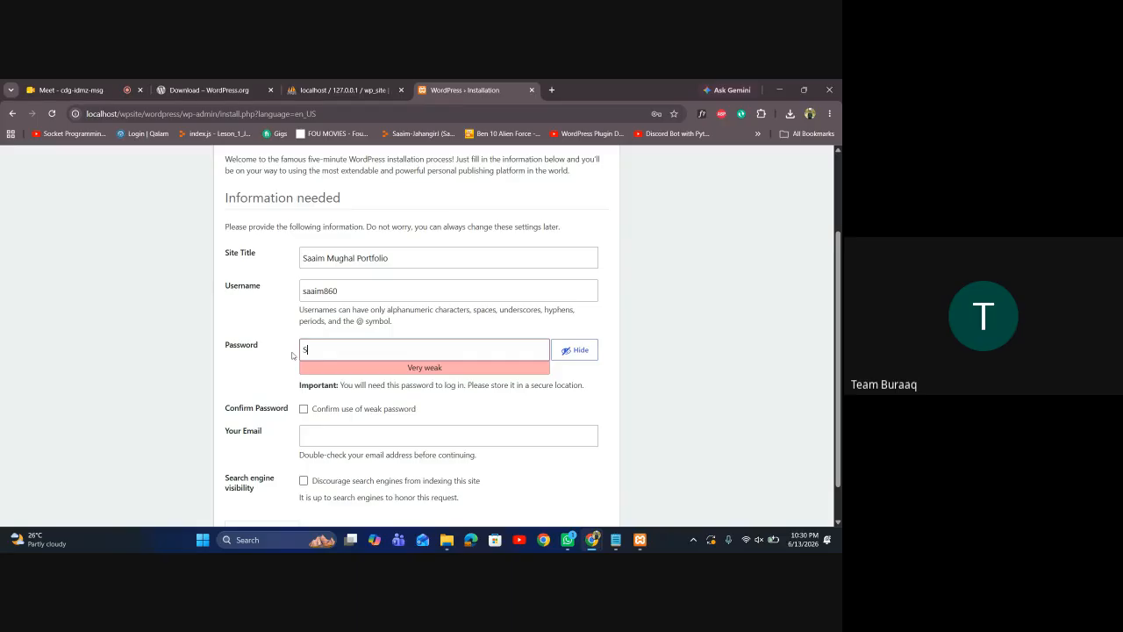
{"action": "key", "text": "BackSpace"}
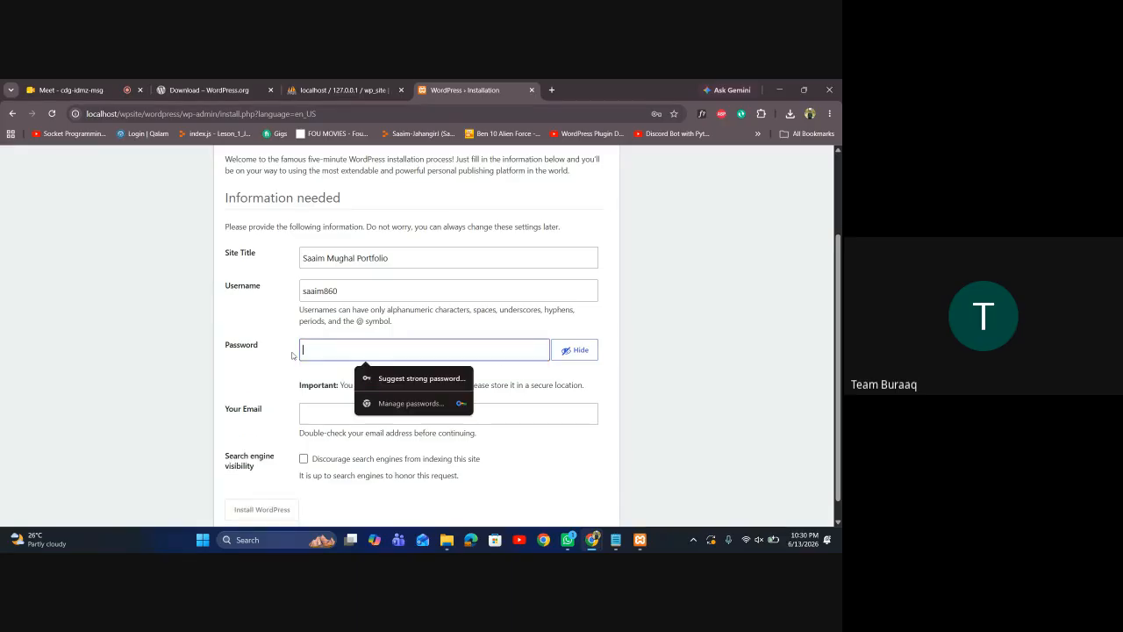
{"action": "left_click", "coordinate": [573, 351]}
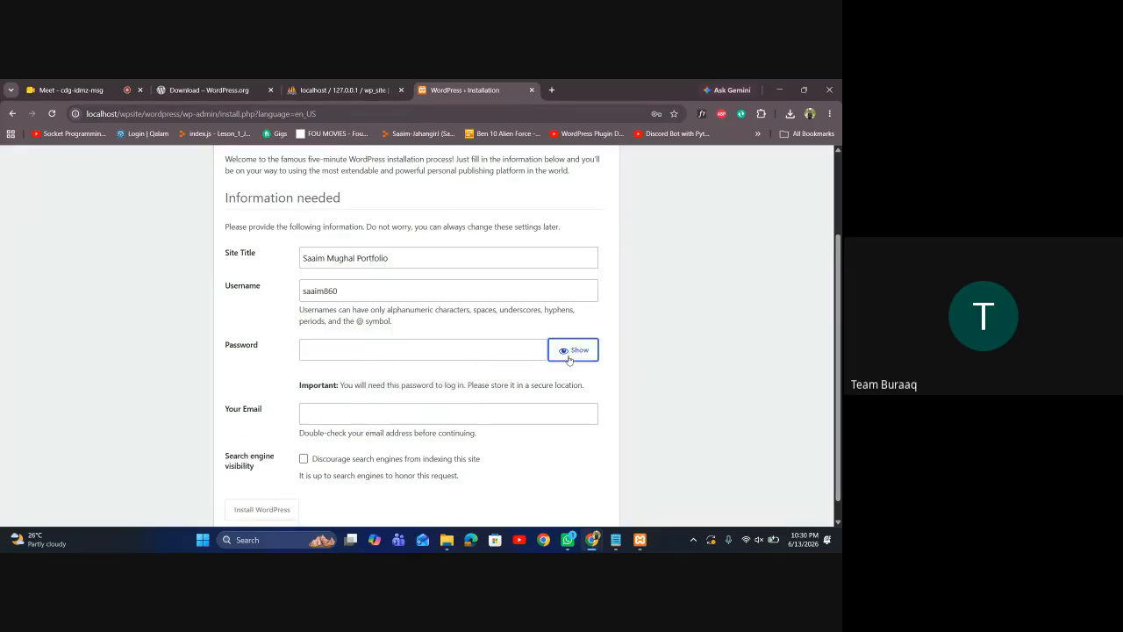
{"action": "left_click", "coordinate": [515, 351]}
{"action": "type", "text": "S"}
{"action": "key", "text": "BackSpace"}
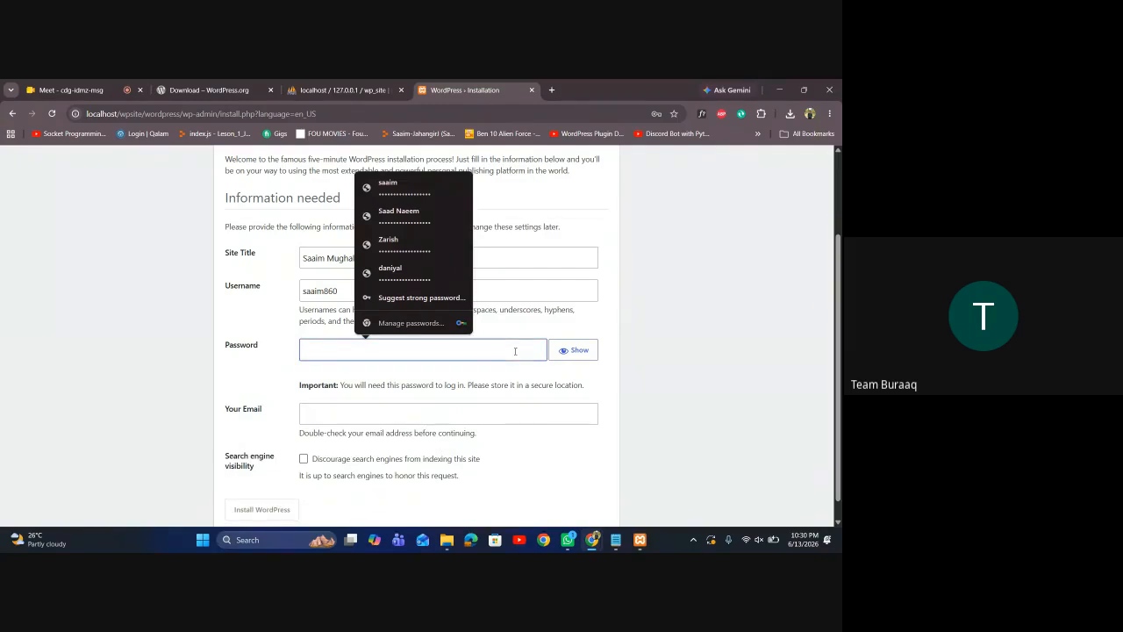
{"action": "type", "text": "S••••"}
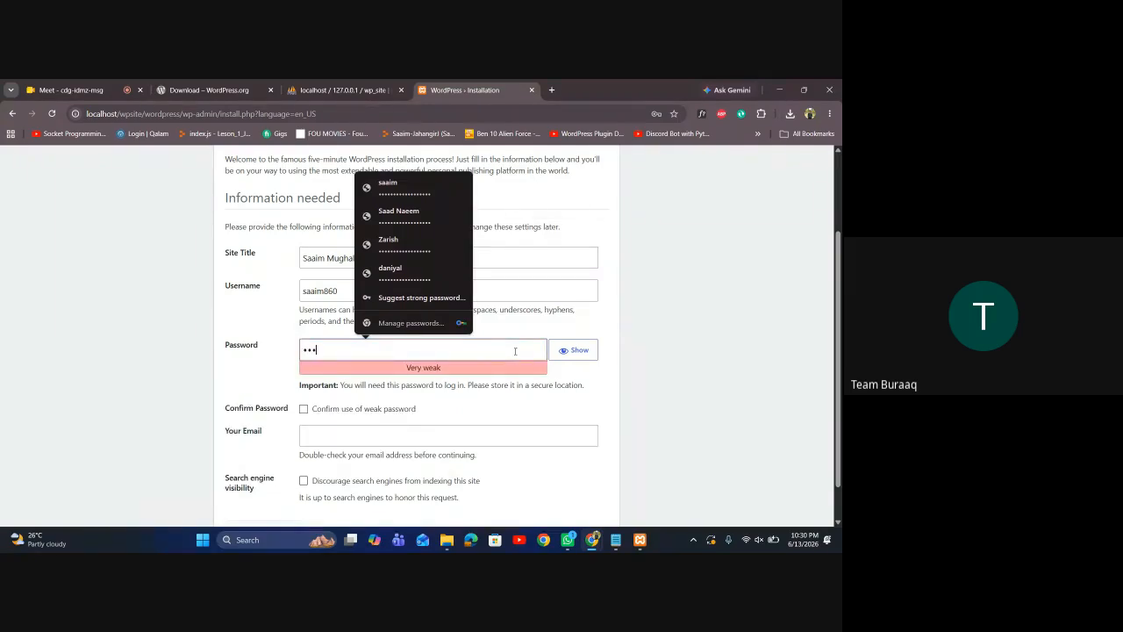
{"action": "type", "text": "•••••••"}
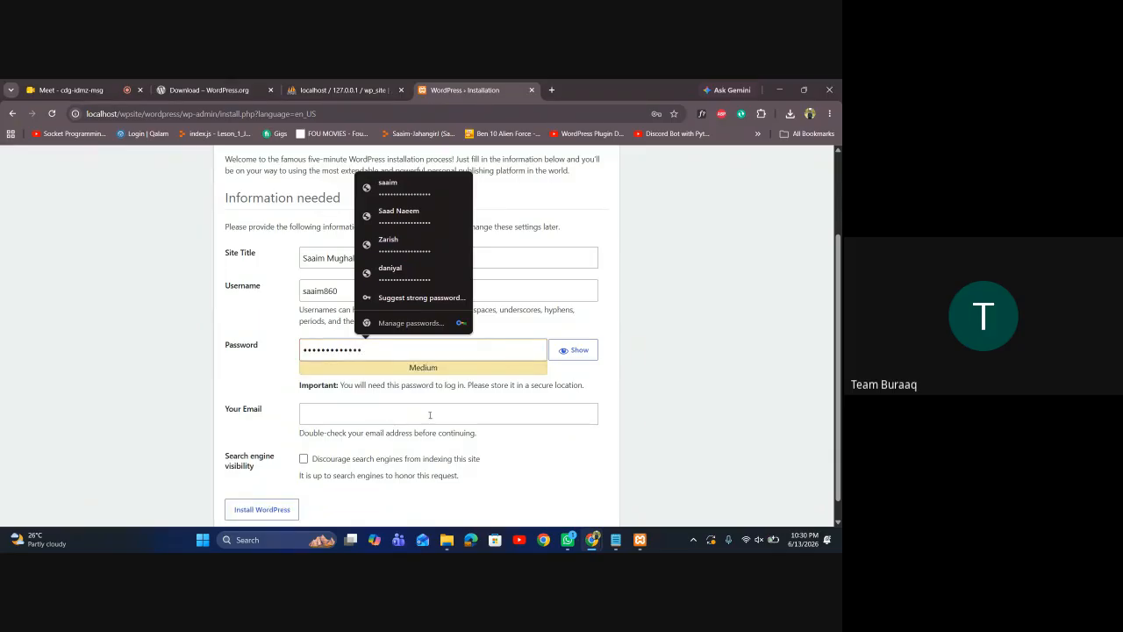
{"action": "scroll", "coordinate": [368, 461], "scroll_direction": "down", "scroll_amount": 1}
{"action": "left_click", "coordinate": [283, 496]}
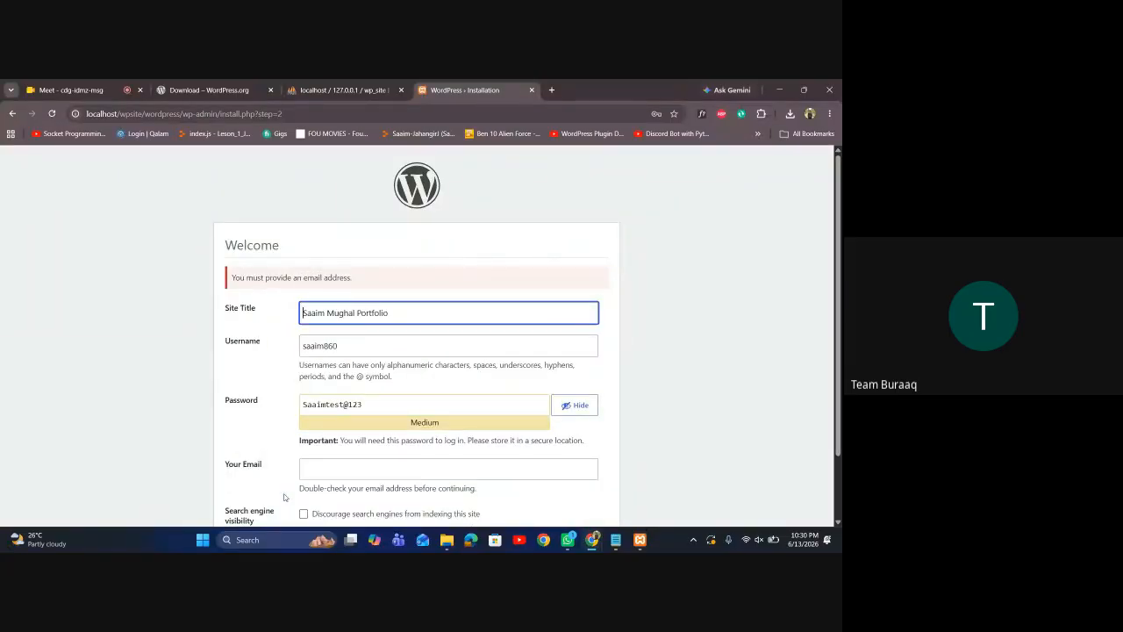
Enter the admin e-mail address and submit Install WordPress again
{"action": "left_click", "coordinate": [328, 476]}
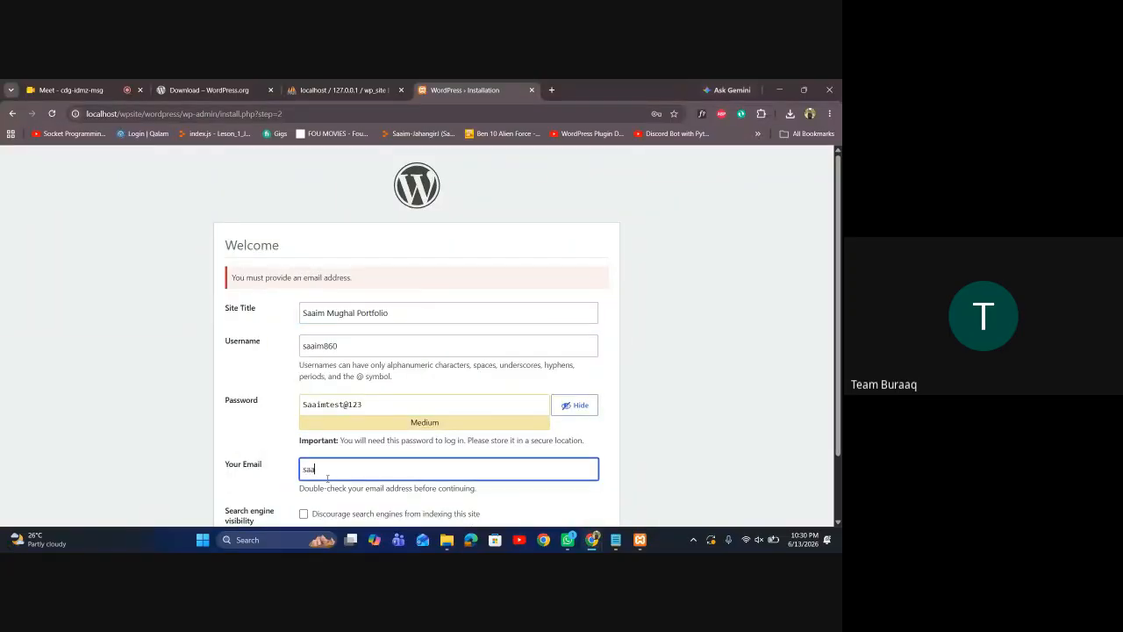
{"action": "scroll", "coordinate": [369, 461], "scroll_direction": "down", "scroll_amount": 2}
{"action": "left_click", "coordinate": [285, 489]}
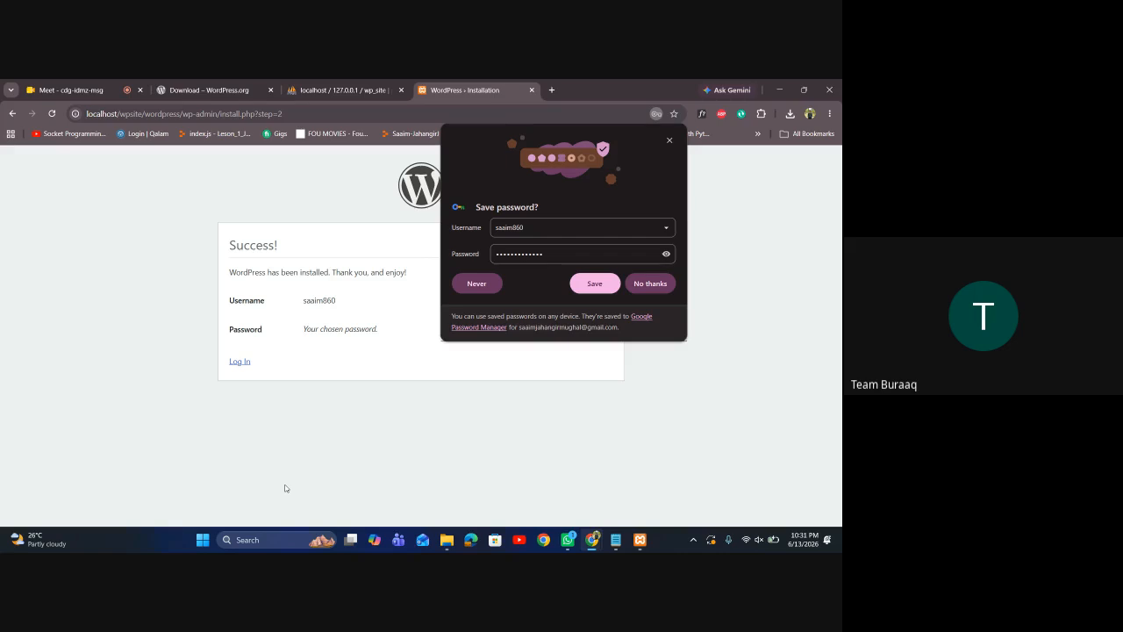
Log in to WordPress with the new admin username and password, declining Chrome's password-save offers
{"action": "left_click", "coordinate": [651, 283]}
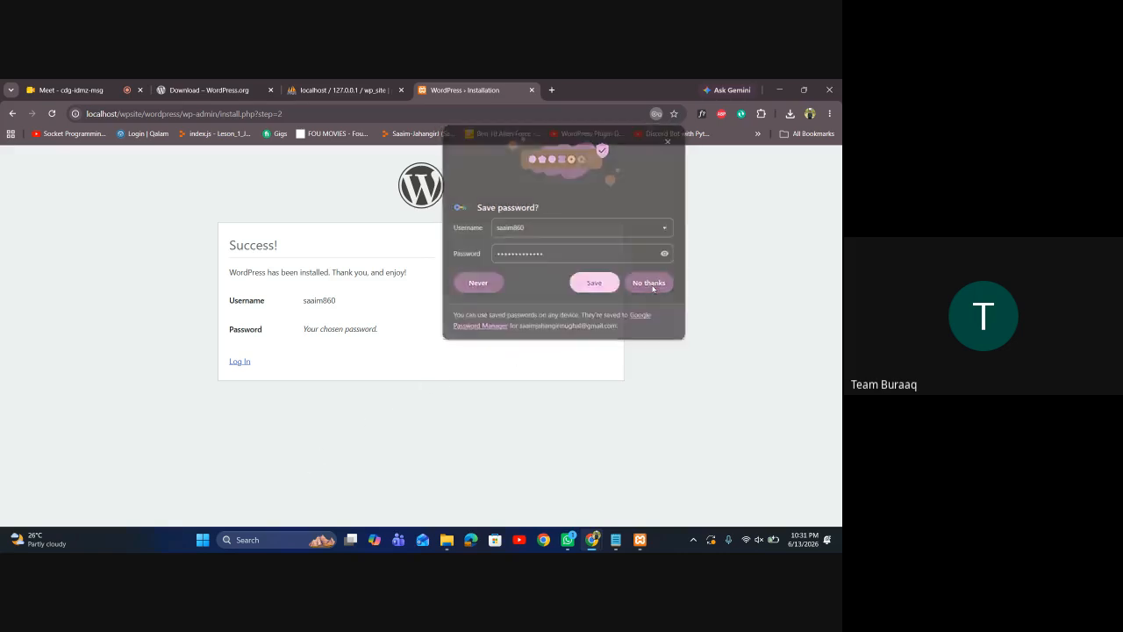
{"action": "left_click", "coordinate": [241, 361]}
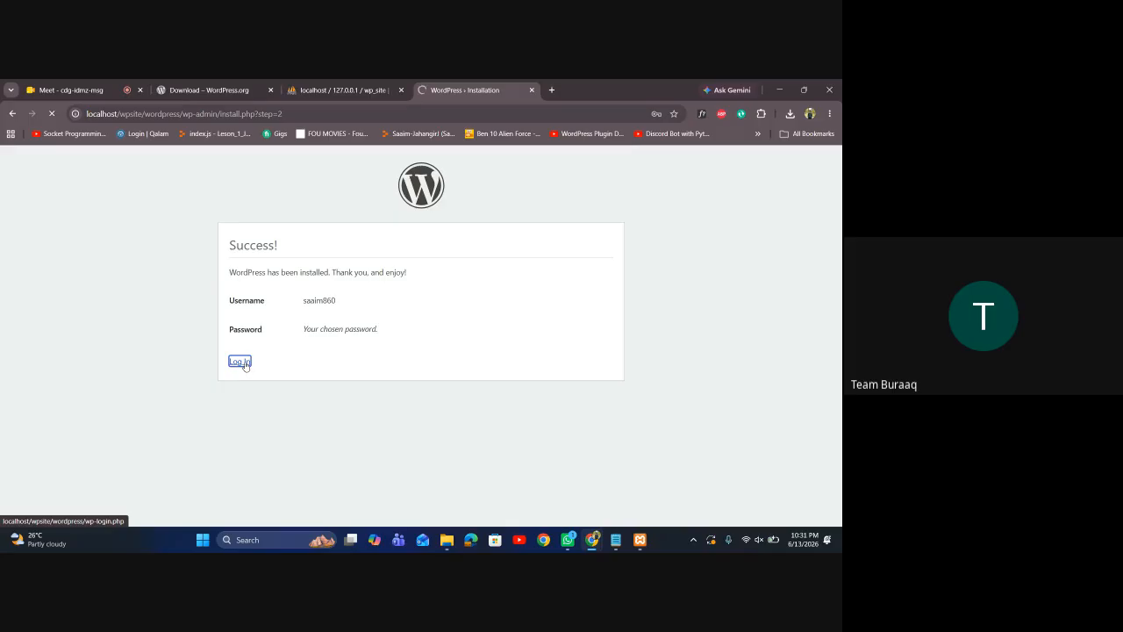
{"action": "left_click", "coordinate": [380, 295]}
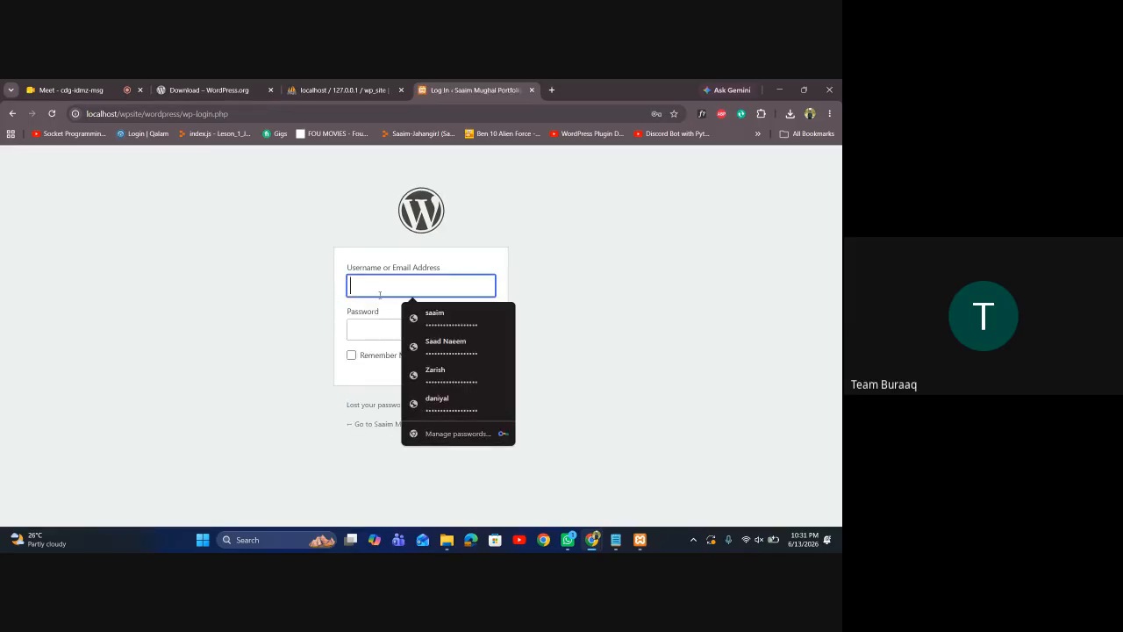
{"action": "type", "text": "saa"}
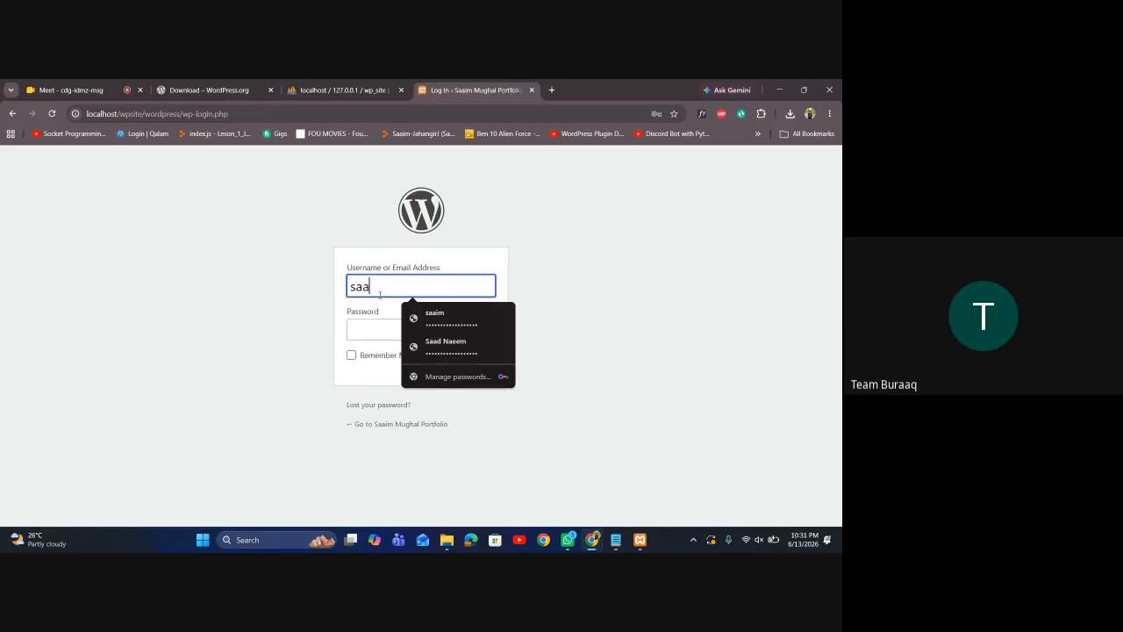
{"action": "type", "text": "im860"}
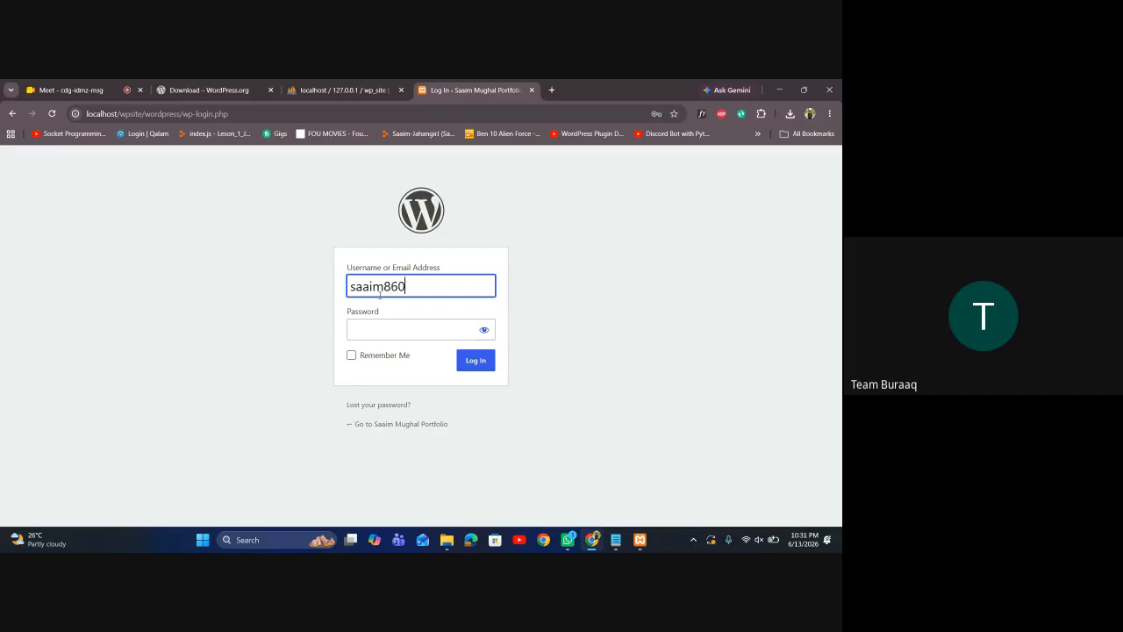
{"action": "key", "text": "Tab"}
{"action": "type", "text": "*****"}
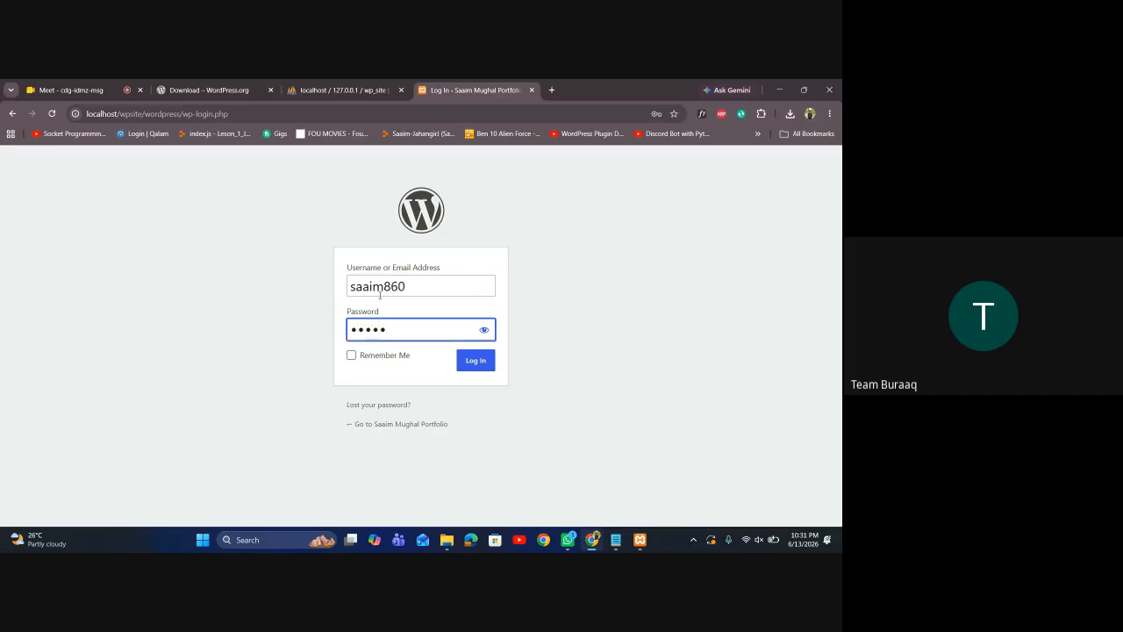
{"action": "type", "text": "********"}
{"action": "left_click", "coordinate": [465, 361]}
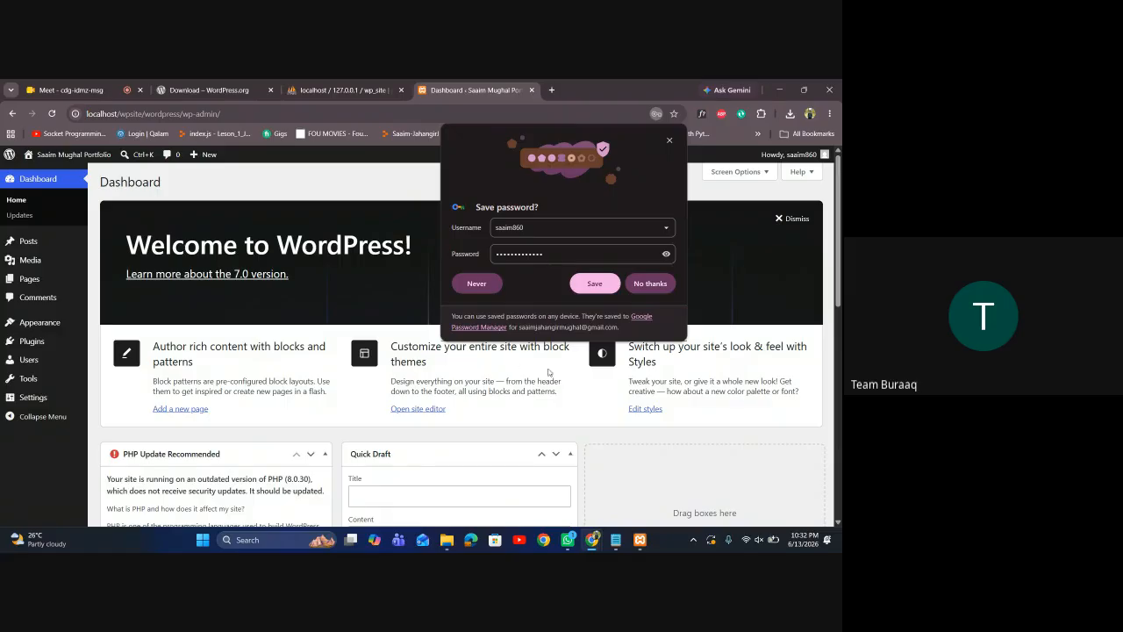
{"action": "left_click", "coordinate": [458, 290]}
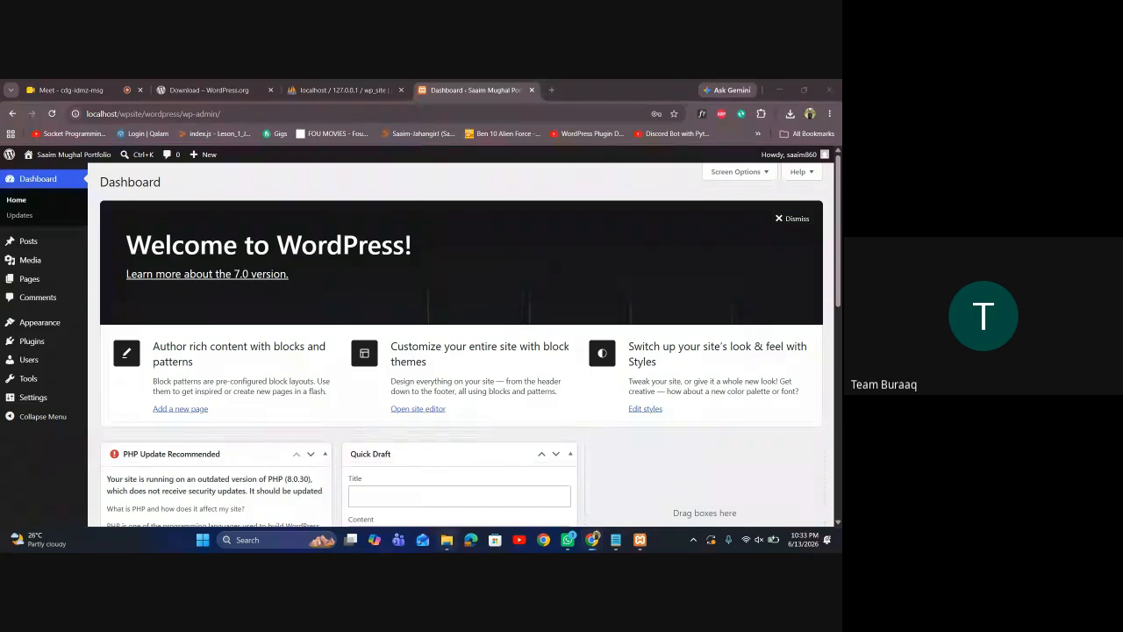
Open the downloaded wordpress-7.0 folder in Downloads and view its wordpress folder's files
{"action": "left_click", "coordinate": [446, 539]}
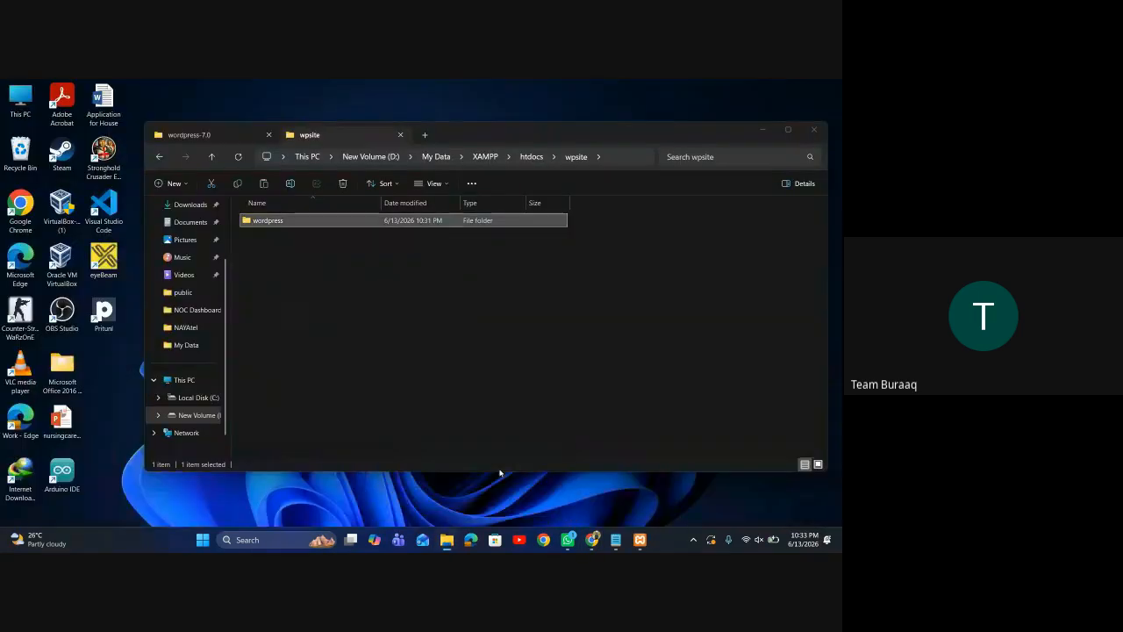
{"action": "left_click", "coordinate": [500, 474]}
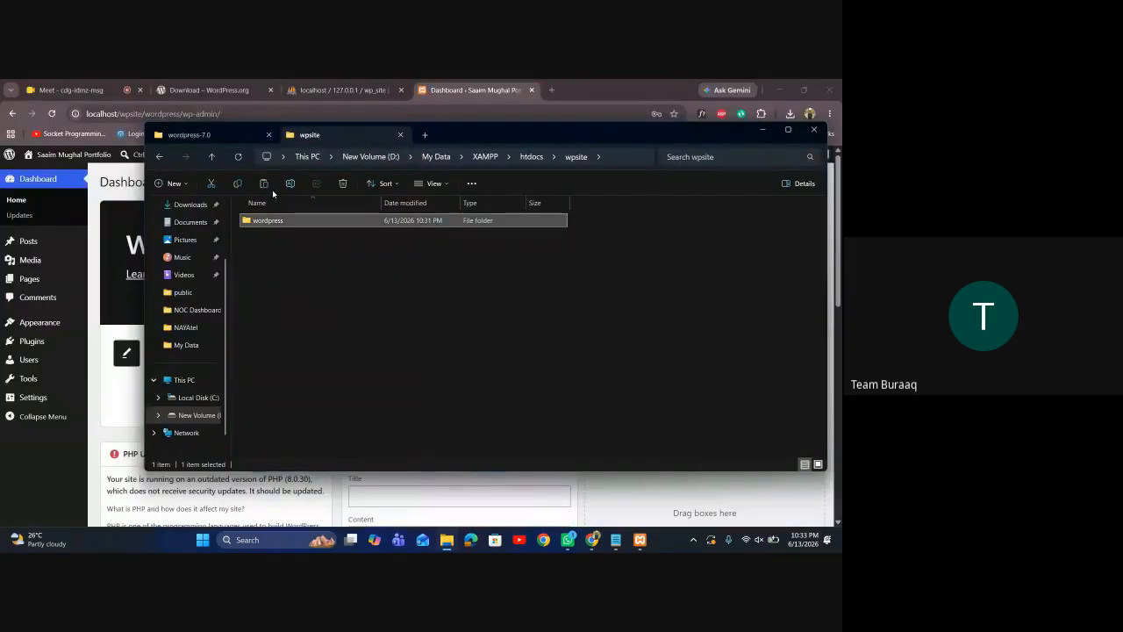
{"action": "left_click", "coordinate": [237, 143]}
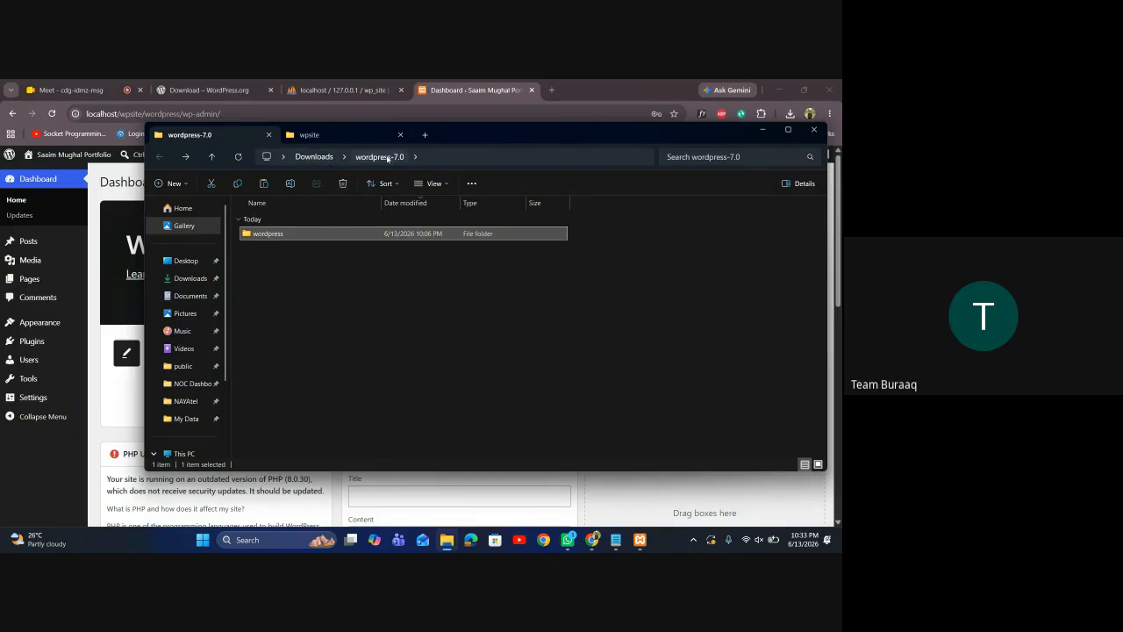
{"action": "left_click", "coordinate": [318, 158]}
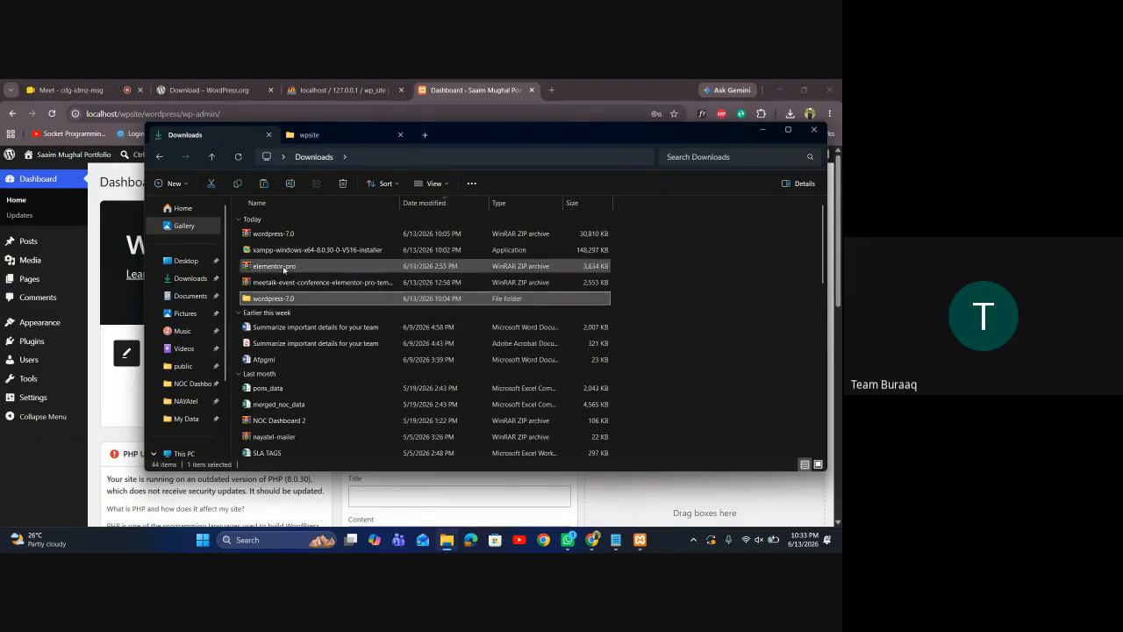
{"action": "double_click", "coordinate": [278, 300]}
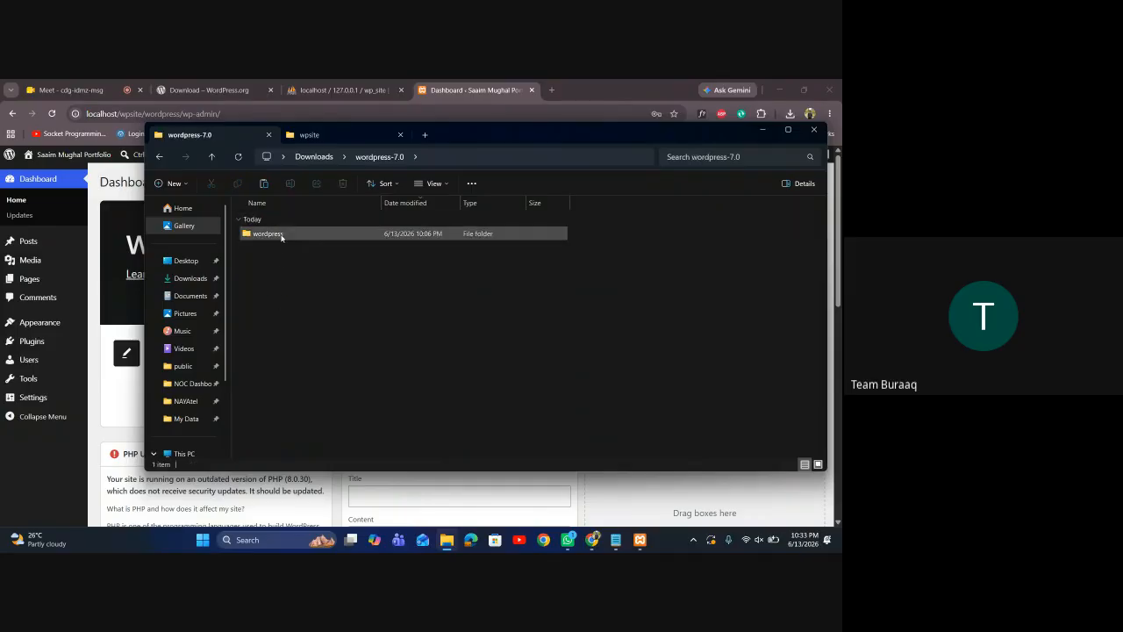
{"action": "double_click", "coordinate": [279, 235]}
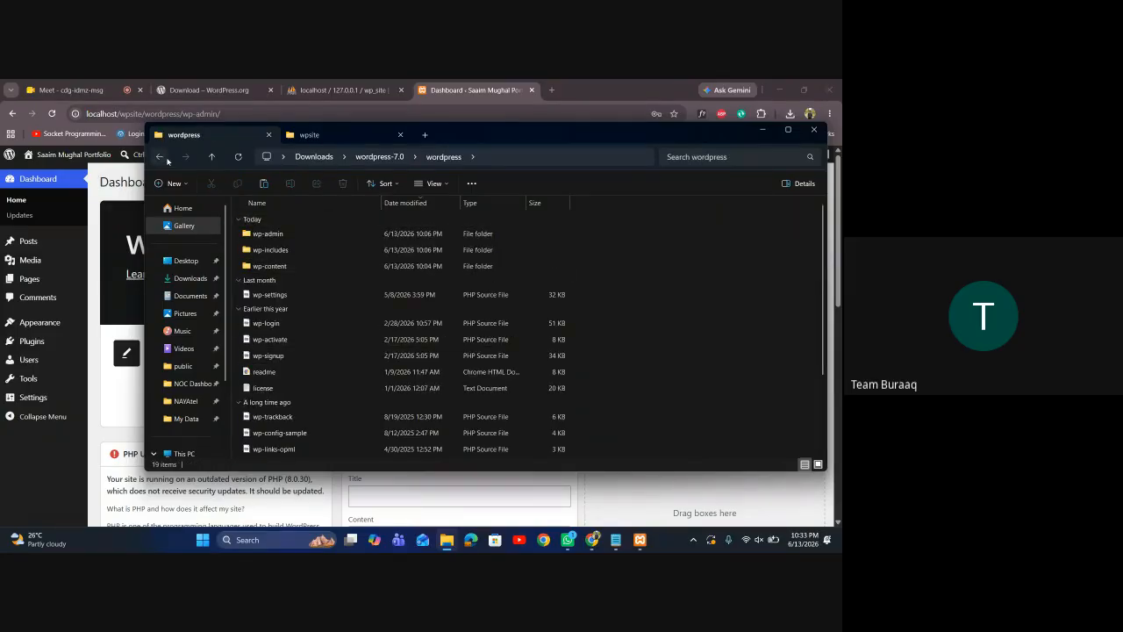
Step back from wpsite through htdocs and XAMPP to the My Data folder
{"action": "left_click", "coordinate": [160, 157]}
{"action": "key", "text": "ctrl+Tab"}
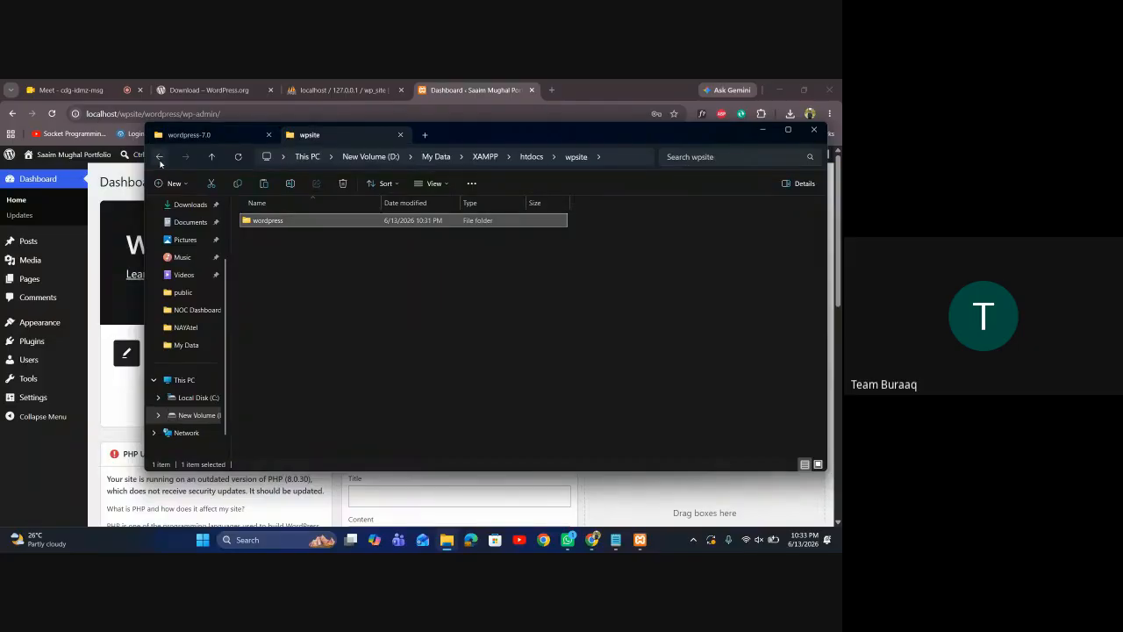
{"action": "left_click", "coordinate": [160, 157]}
{"action": "left_click", "coordinate": [160, 157]}
{"action": "left_click", "coordinate": [160, 157]}
{"action": "left_click", "coordinate": [224, 137]}
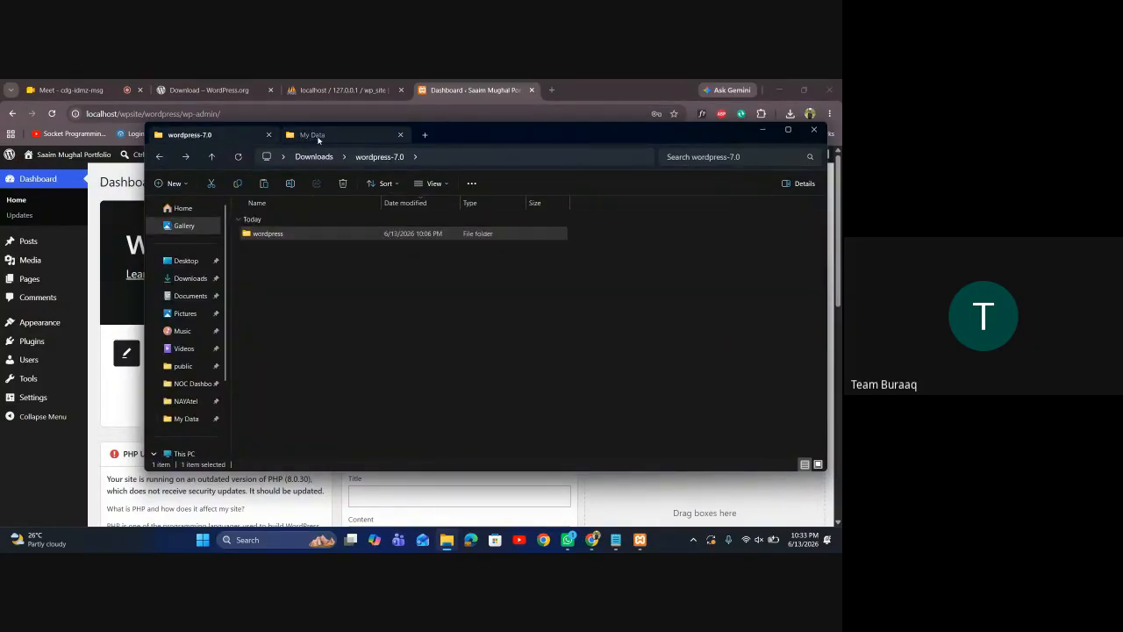
{"action": "left_click", "coordinate": [319, 137]}
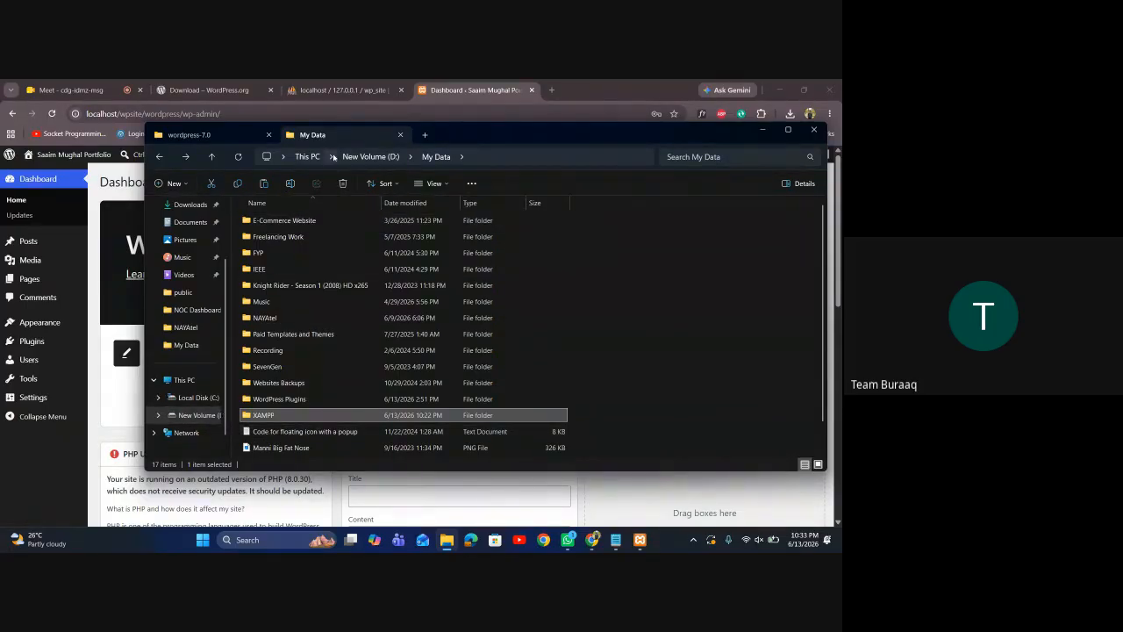
Open XAMPP > htdocs > wpsite to check the wordpress folder, then return to wordpress-7.0
{"action": "double_click", "coordinate": [266, 417]}
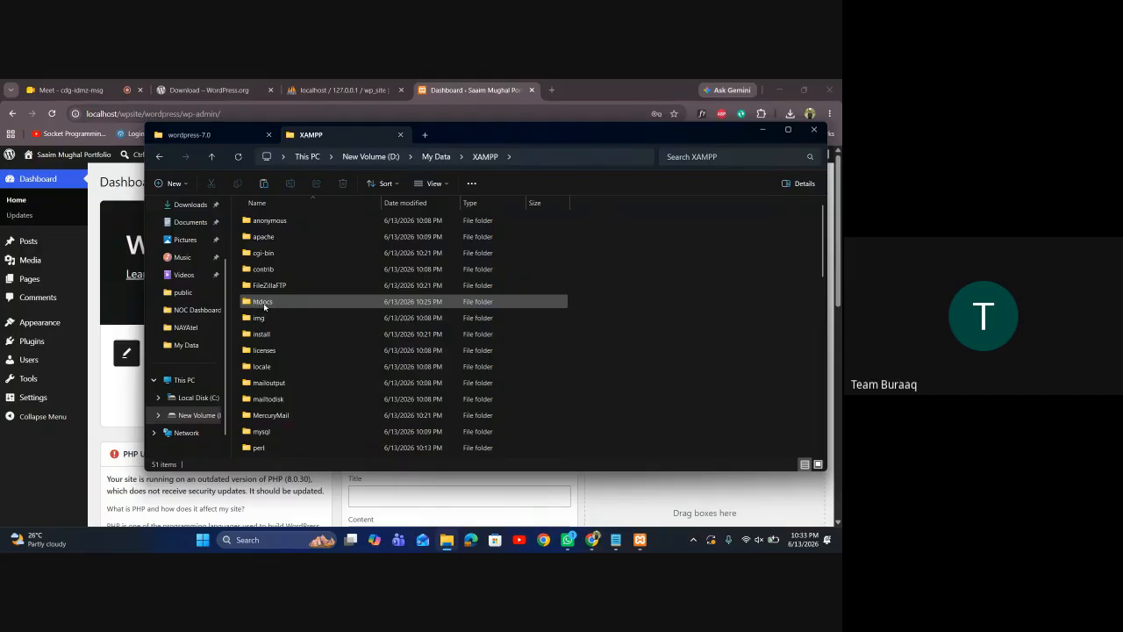
{"action": "scroll", "coordinate": [264, 307], "scroll_direction": "up", "scroll_amount": 2}
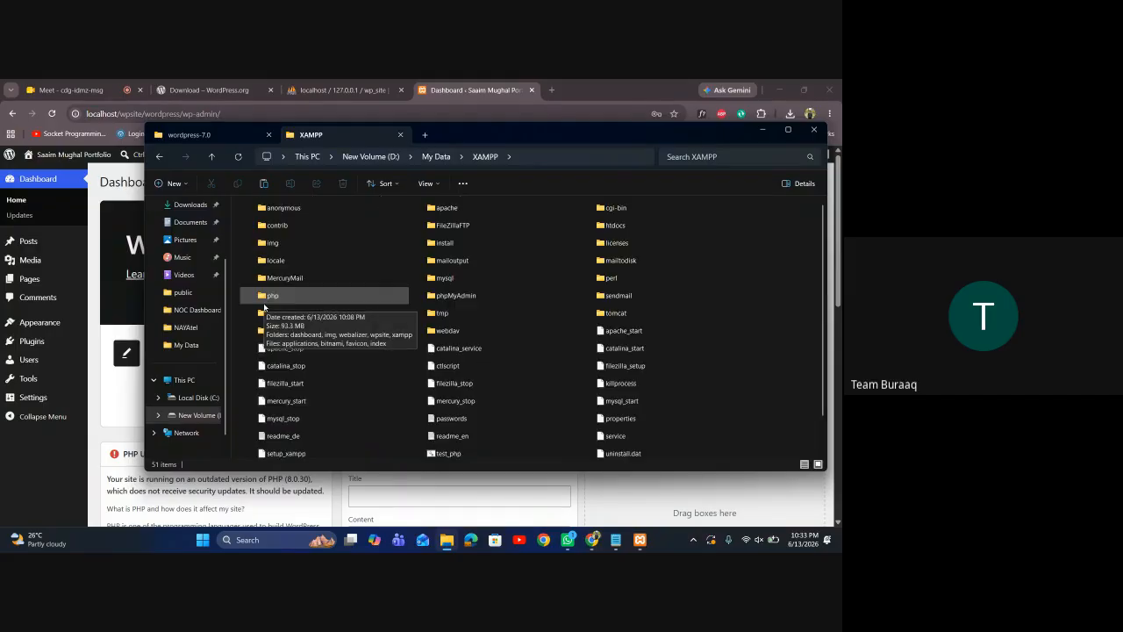
{"action": "scroll", "coordinate": [265, 308], "scroll_direction": "down", "scroll_amount": 2}
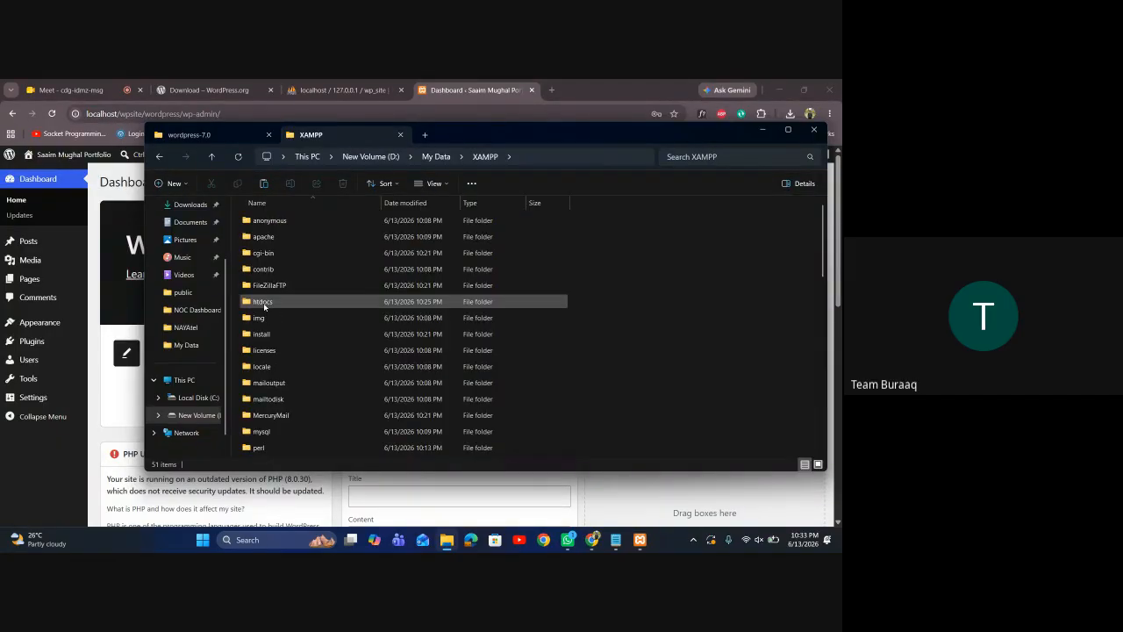
{"action": "left_click", "coordinate": [269, 307]}
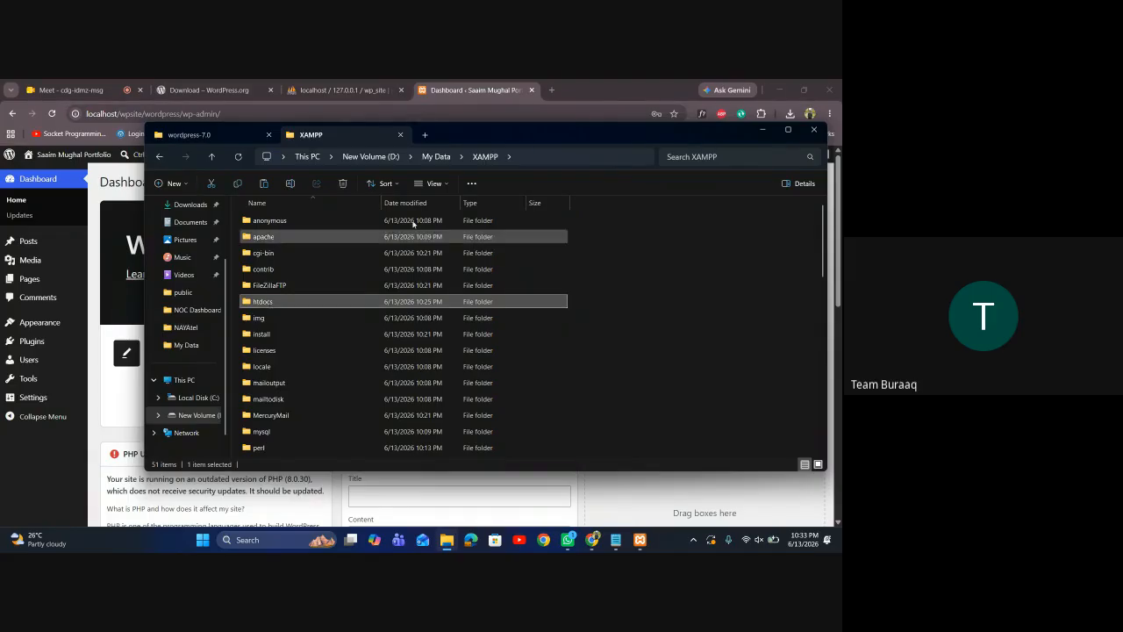
{"action": "double_click", "coordinate": [291, 304]}
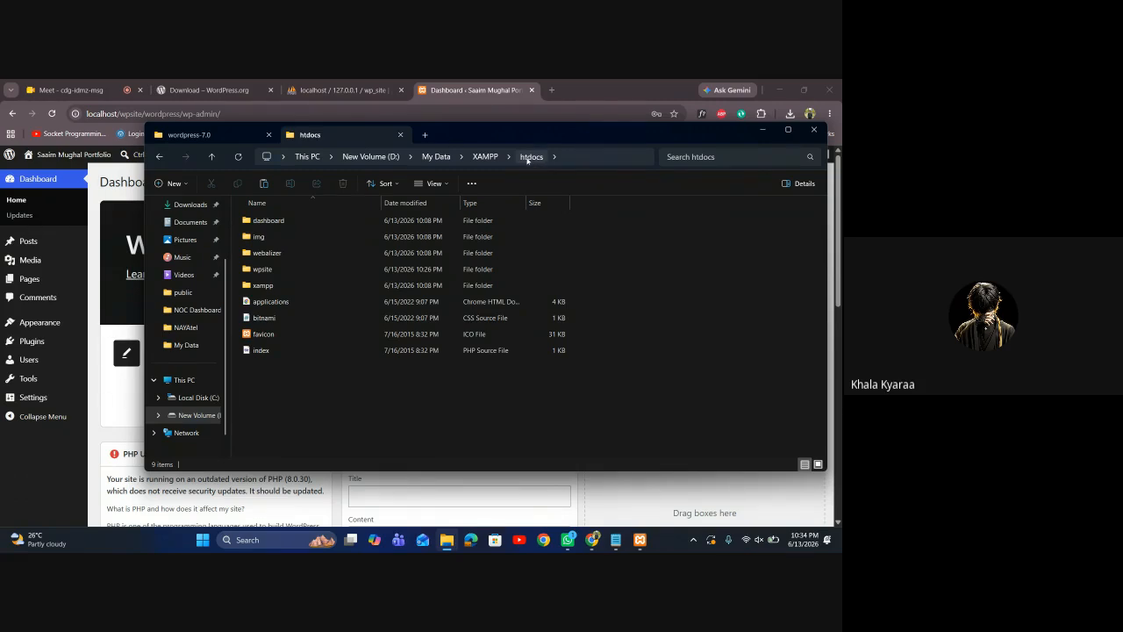
{"action": "double_click", "coordinate": [265, 271]}
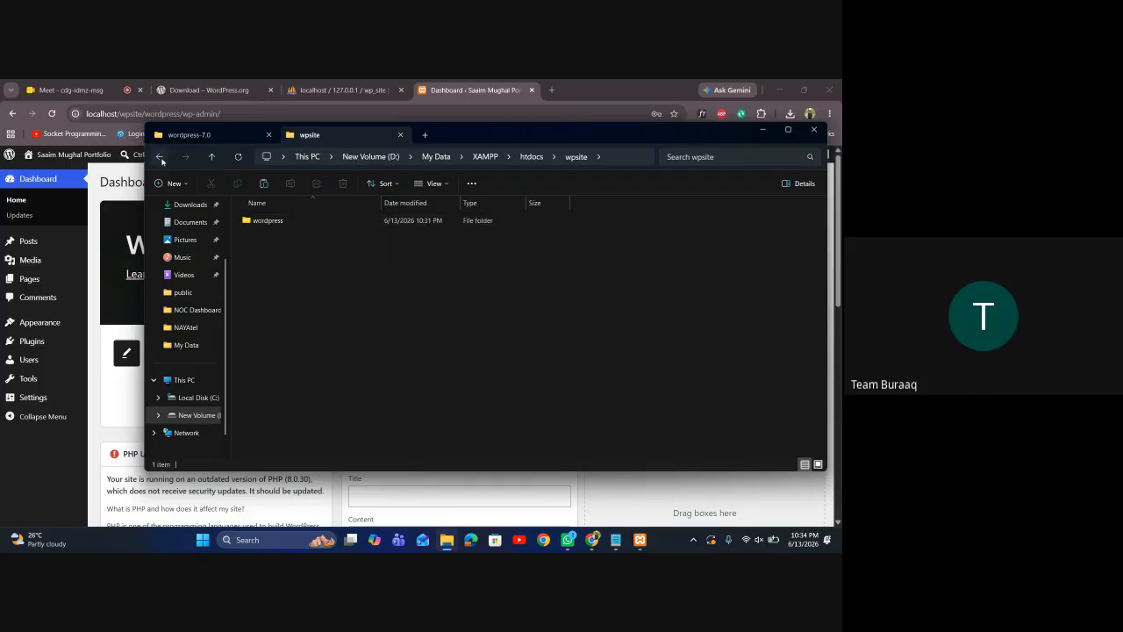
{"action": "left_click", "coordinate": [160, 157]}
{"action": "left_click", "coordinate": [160, 157]}
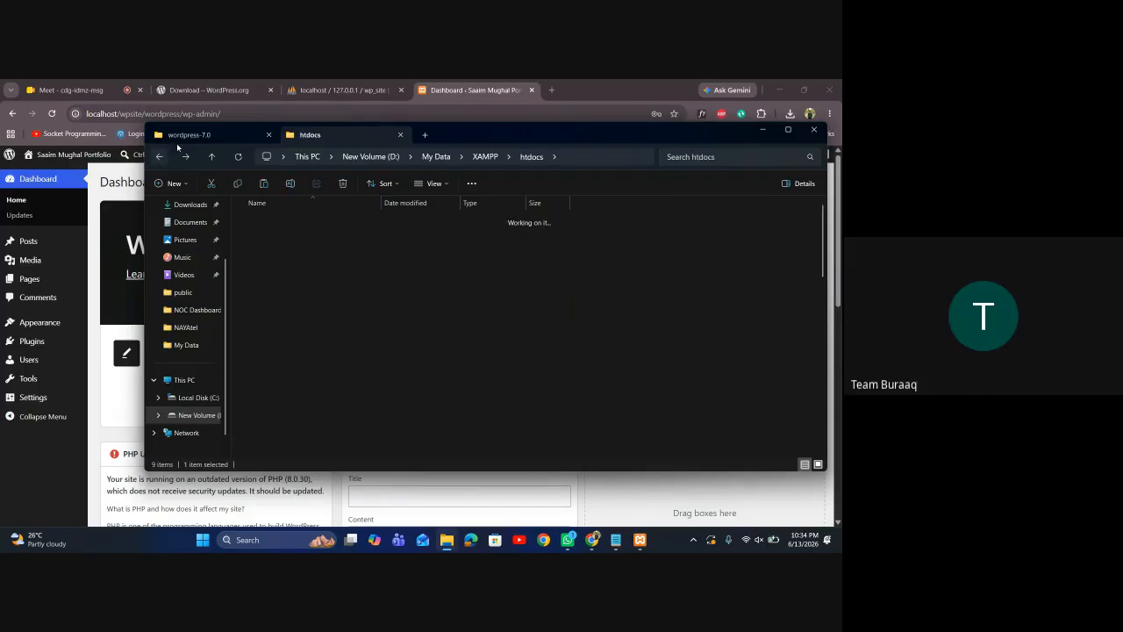
{"action": "left_click", "coordinate": [189, 134]}
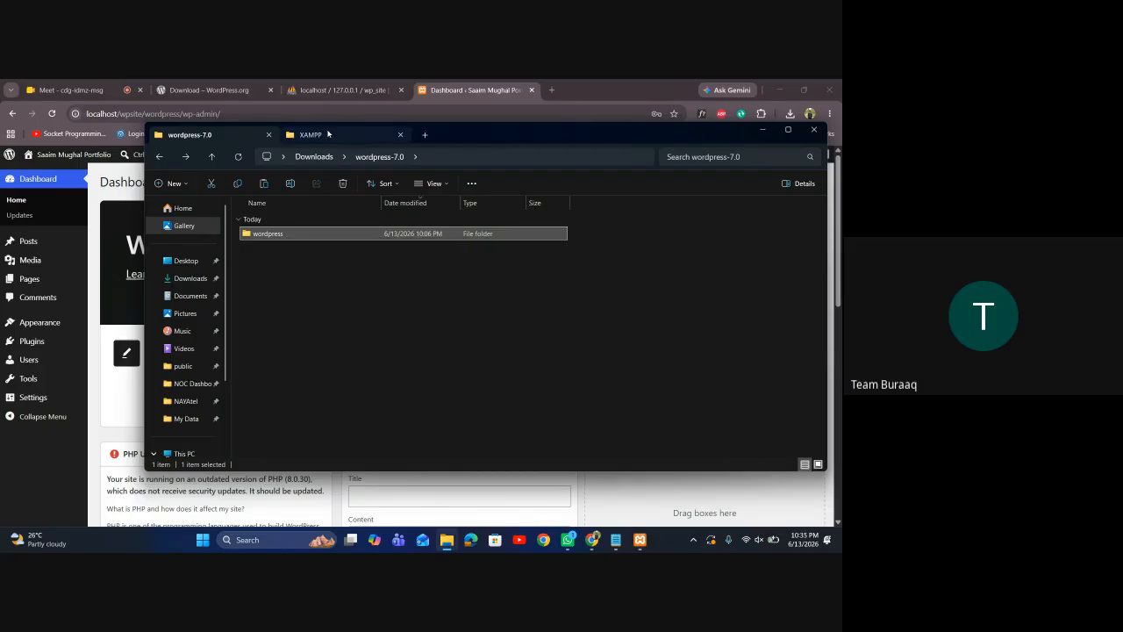
Navigate My Data > XAMPP > htdocs > wpsite to show the wordpress folder, then add a Chrome tab
{"action": "left_click", "coordinate": [327, 134]}
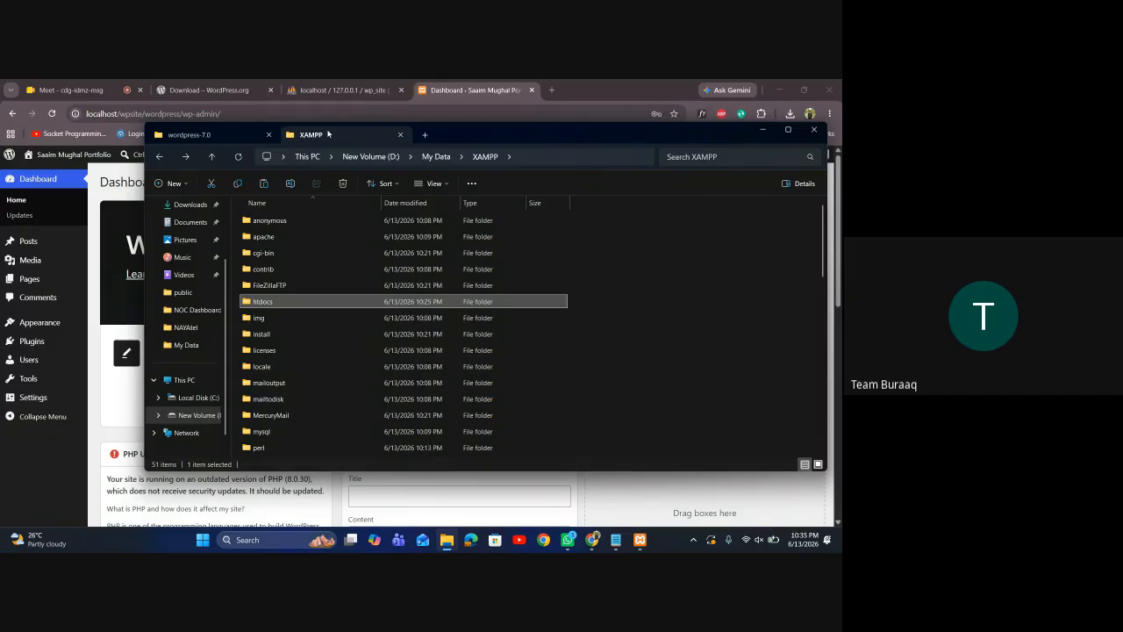
{"action": "left_click", "coordinate": [159, 156]}
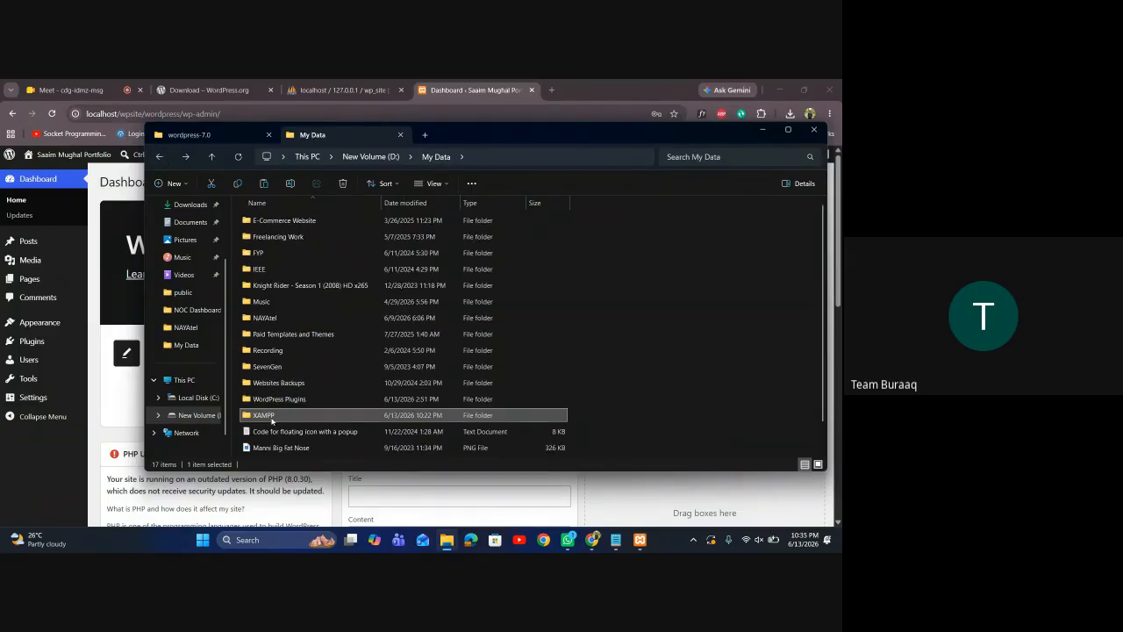
{"action": "double_click", "coordinate": [271, 421]}
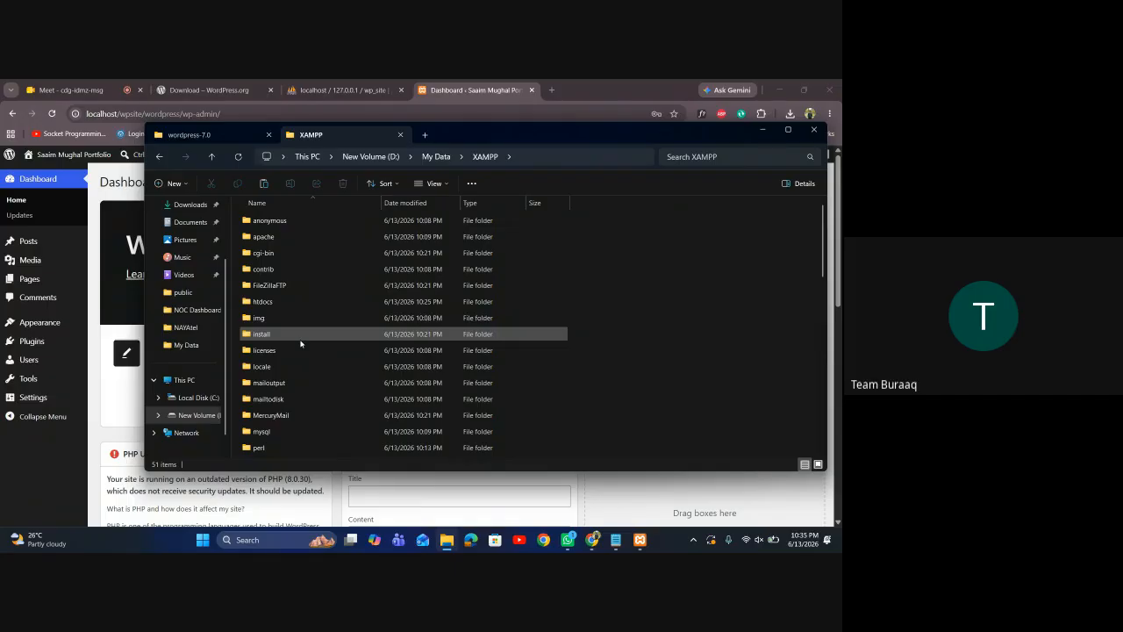
{"action": "double_click", "coordinate": [268, 302]}
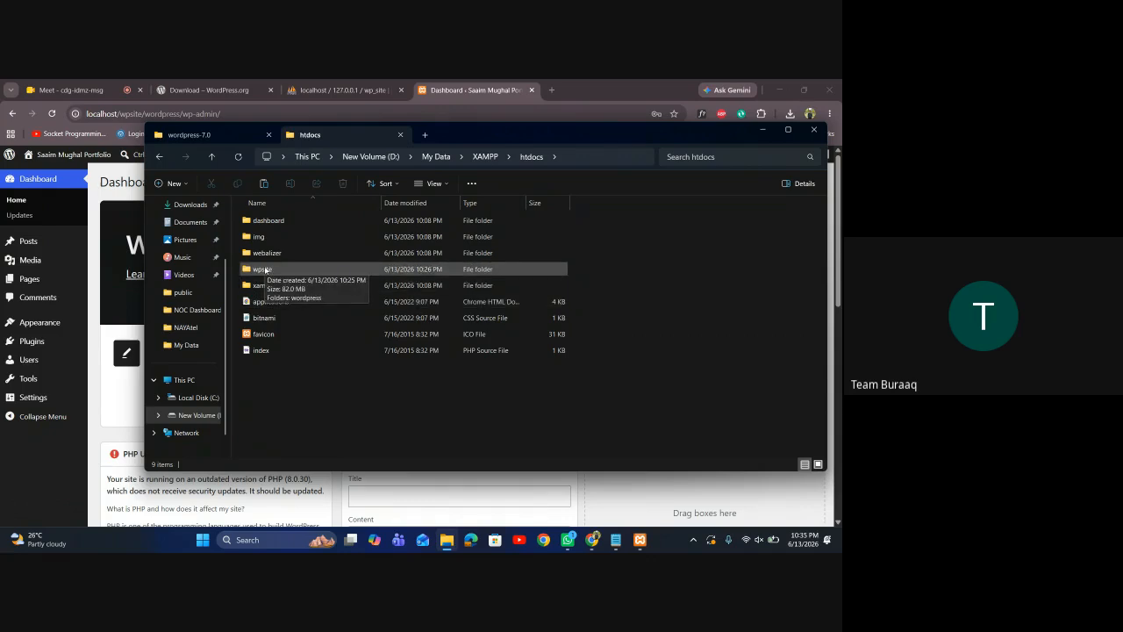
{"action": "double_click", "coordinate": [265, 270]}
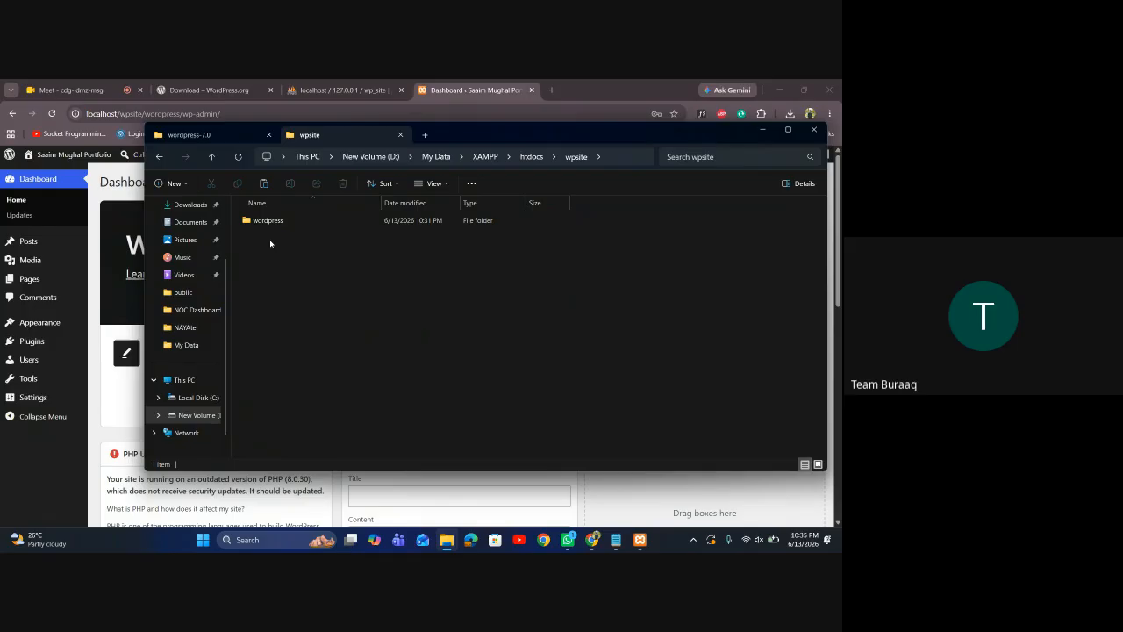
{"action": "left_click", "coordinate": [549, 90]}
Switch back to the Dashboard tab at localhost/wpsite/wordpress/wp-admin/ and move to the start of its address
{"action": "left_click", "coordinate": [426, 85]}
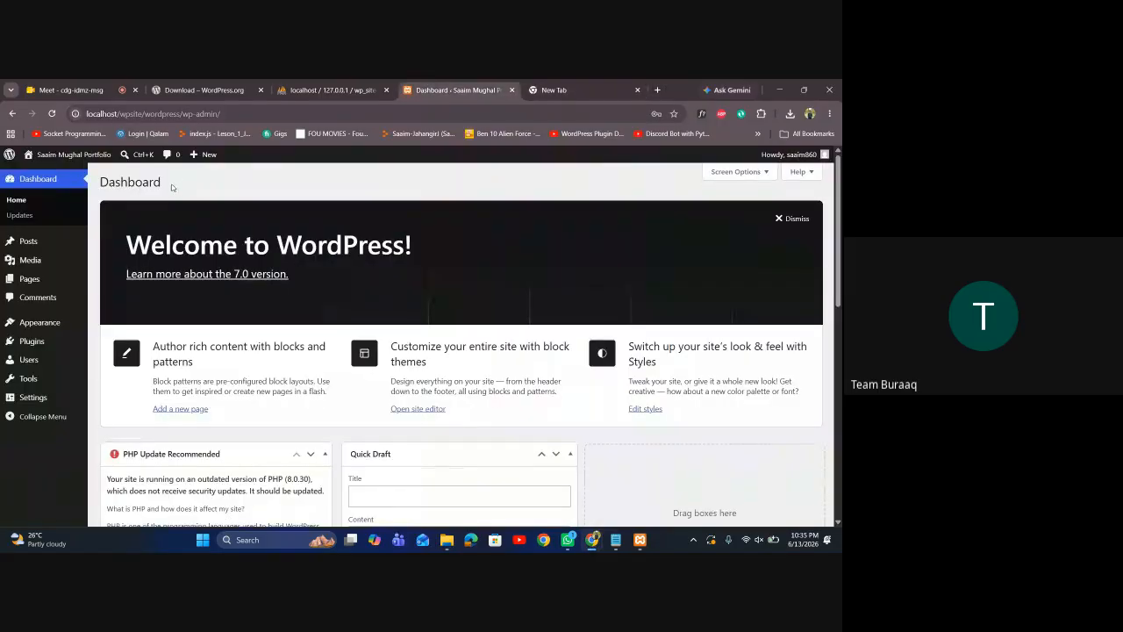
{"action": "left_click", "coordinate": [238, 112]}
{"action": "key", "text": "Left"}
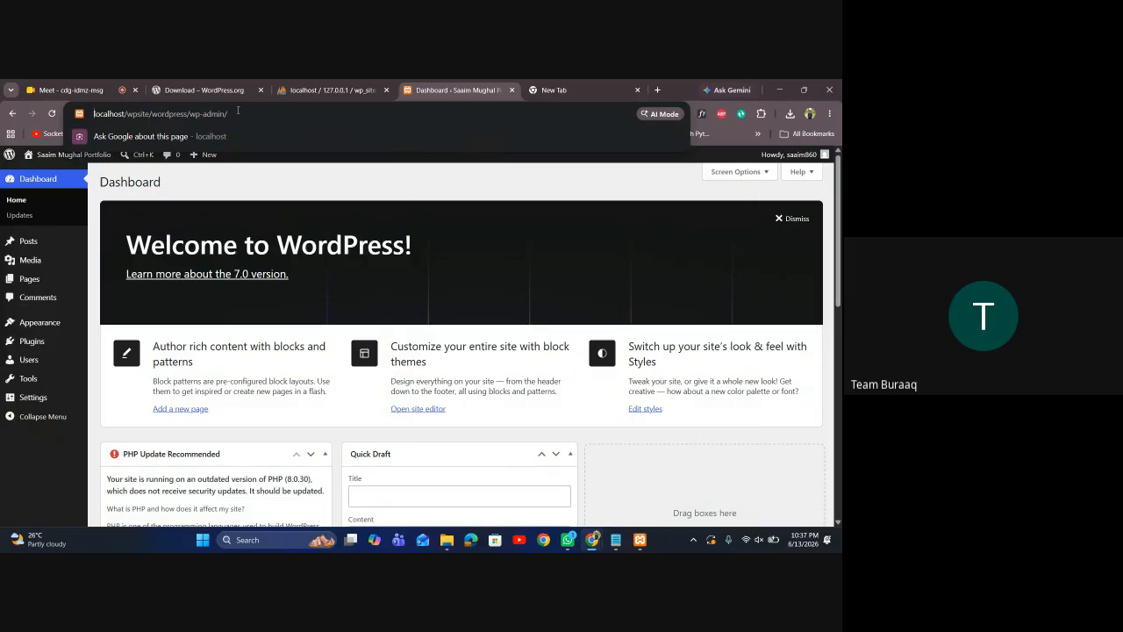
{"action": "left_click", "coordinate": [605, 464]}
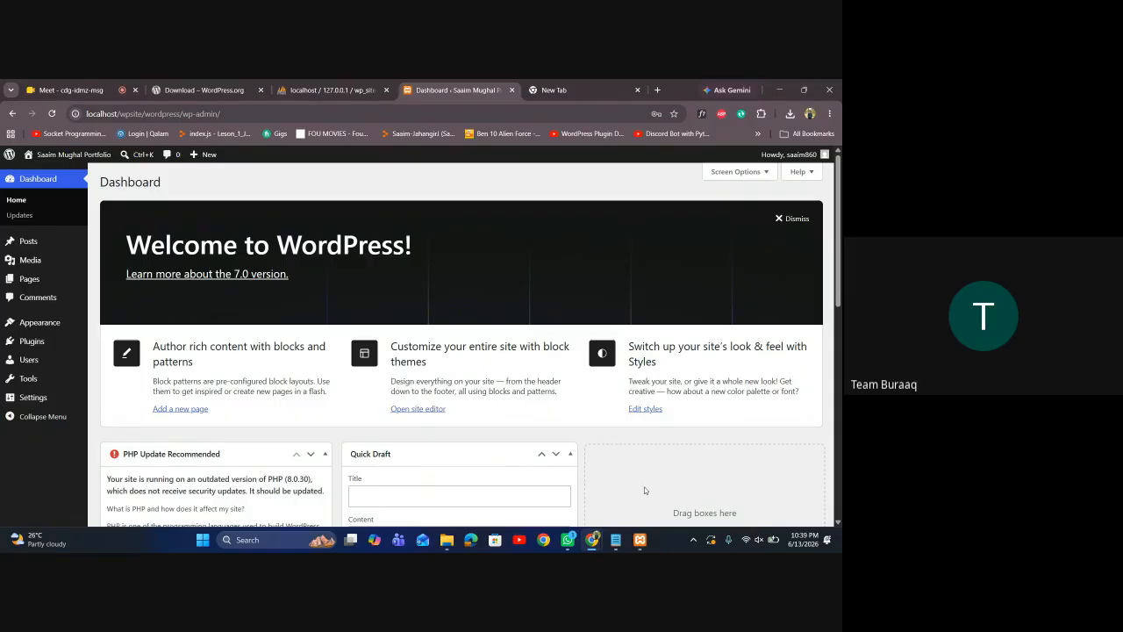
Bring the XAMPP Control Panel forward, move it aside, and list Apache's log files
{"action": "left_click", "coordinate": [640, 539]}
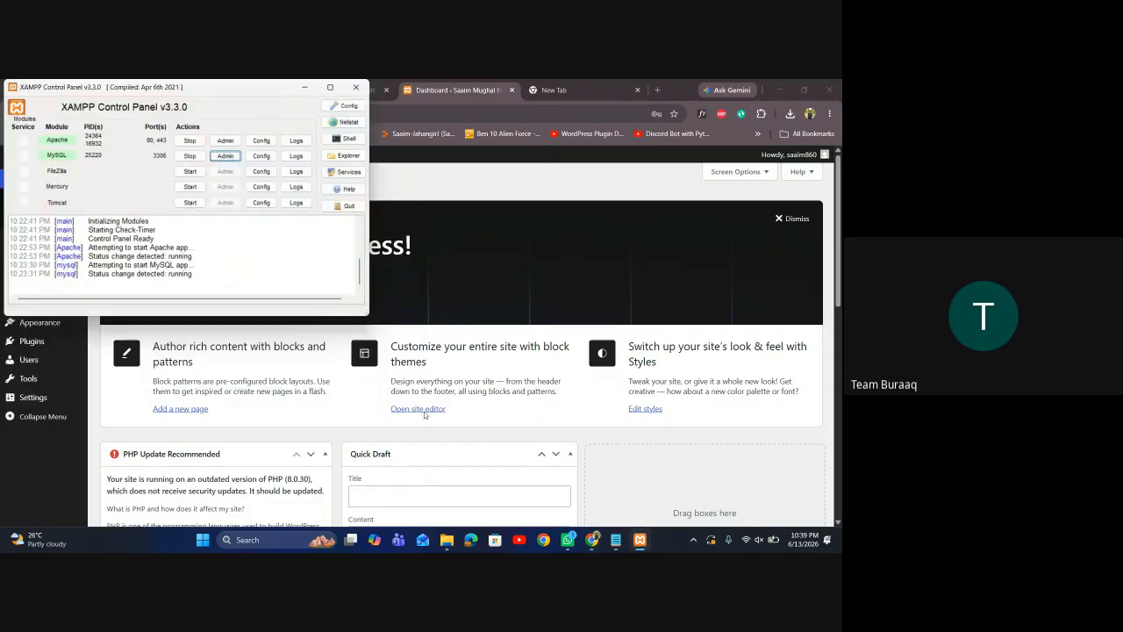
{"action": "left_click_drag", "start_coordinate": [248, 98], "coordinate": [301, 135]}
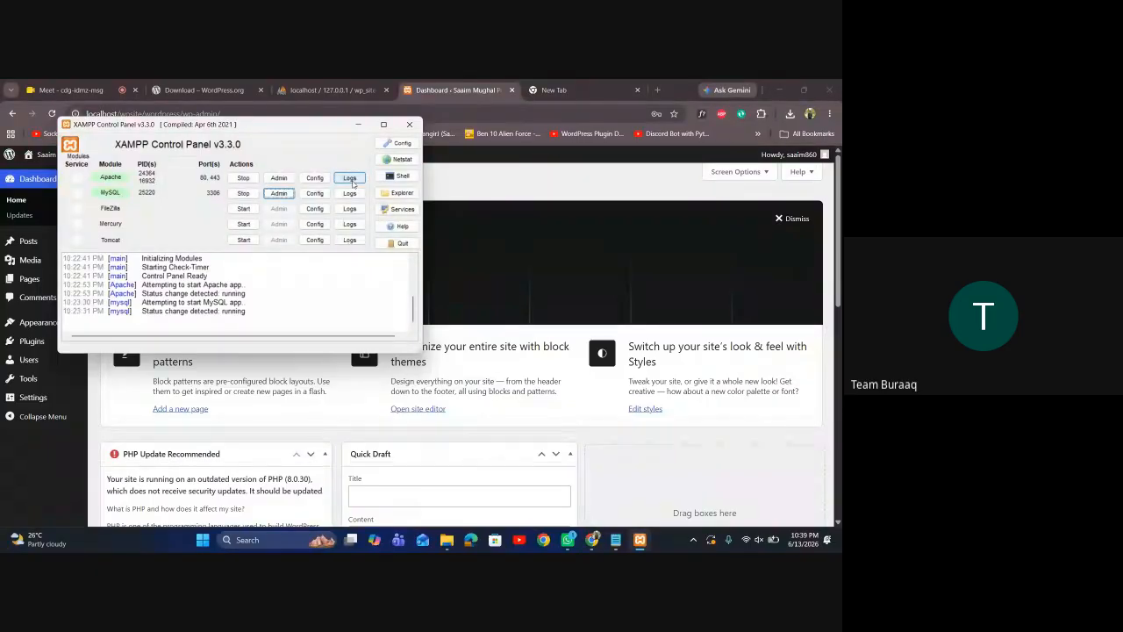
{"action": "left_click", "coordinate": [350, 179]}
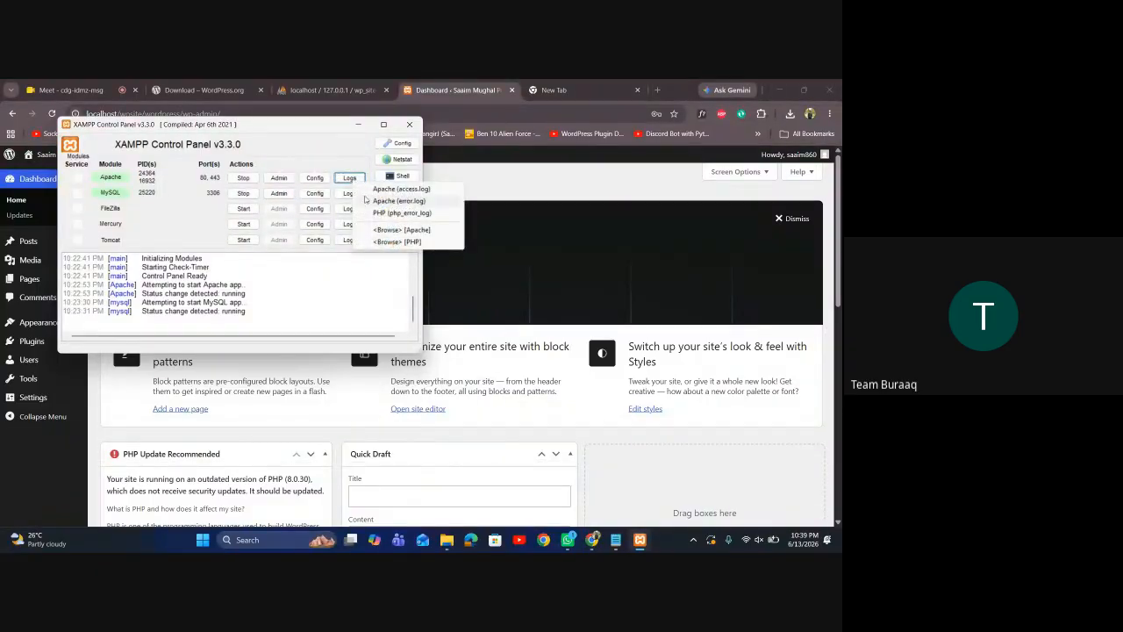
Review and close MySQL's my.ini file, then open and close the Control Panel configuration settings
{"action": "left_click", "coordinate": [314, 193]}
{"action": "left_click", "coordinate": [314, 193]}
{"action": "left_click", "coordinate": [361, 196]}
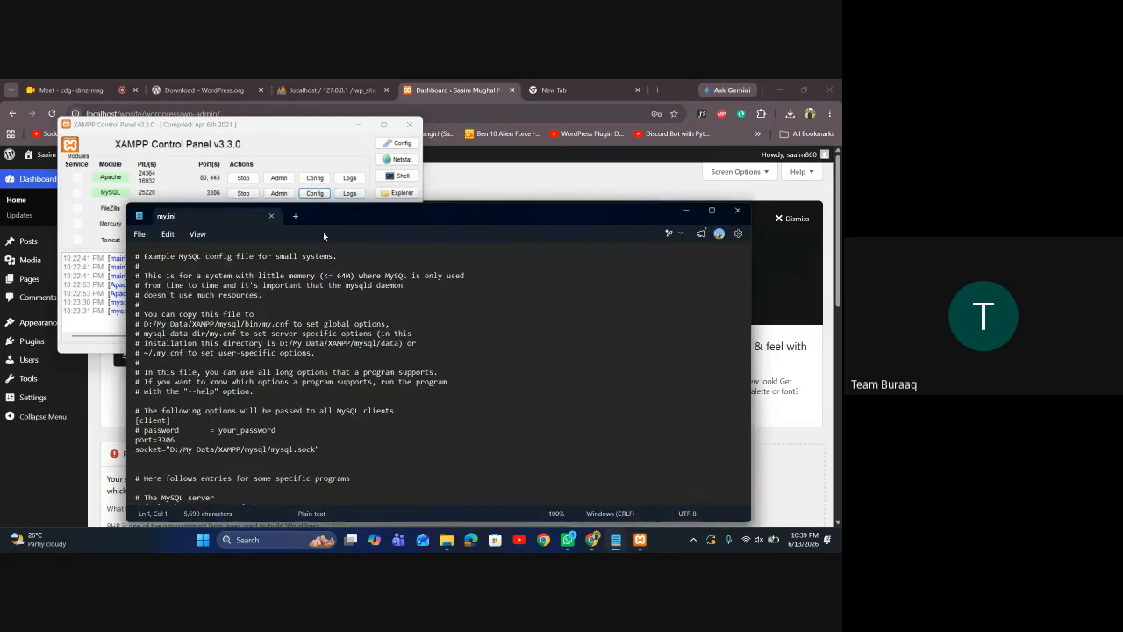
{"action": "scroll", "coordinate": [213, 336], "scroll_direction": "down", "scroll_amount": 4}
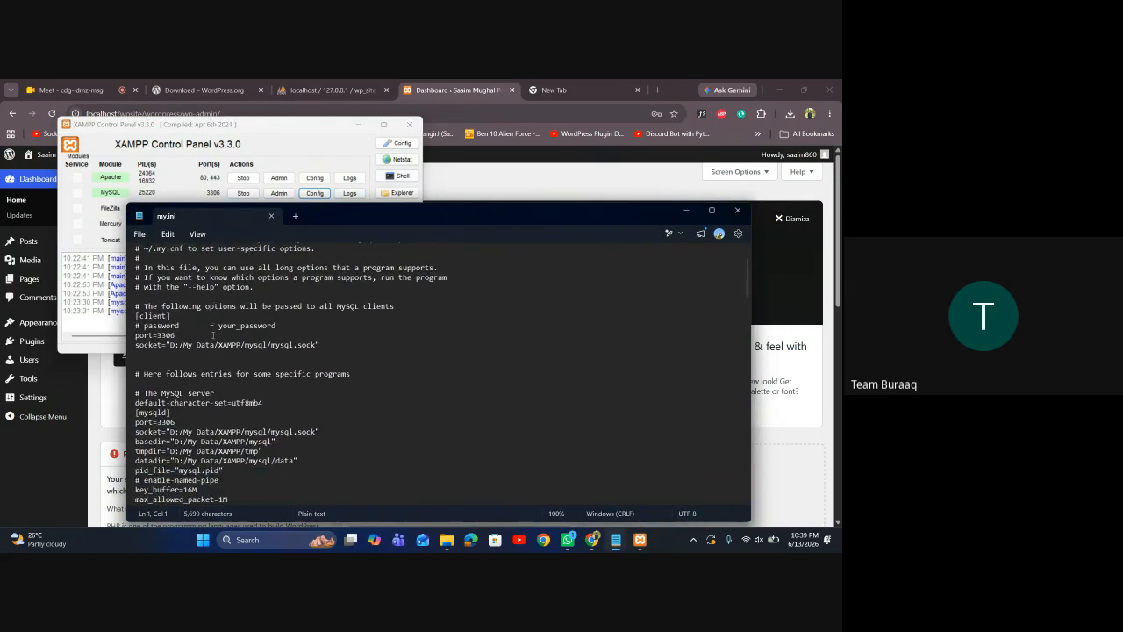
{"action": "scroll", "coordinate": [213, 335], "scroll_direction": "down", "scroll_amount": 2}
{"action": "scroll", "coordinate": [211, 335], "scroll_direction": "up", "scroll_amount": 3}
{"action": "scroll", "coordinate": [211, 335], "scroll_direction": "up", "scroll_amount": 3}
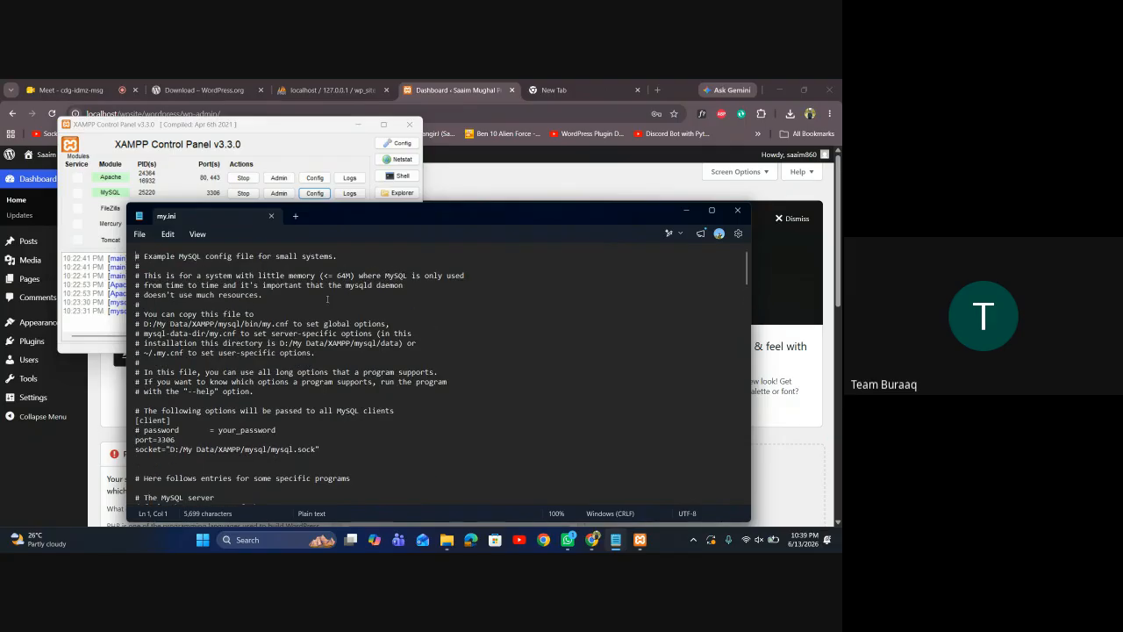
{"action": "left_click", "coordinate": [745, 215]}
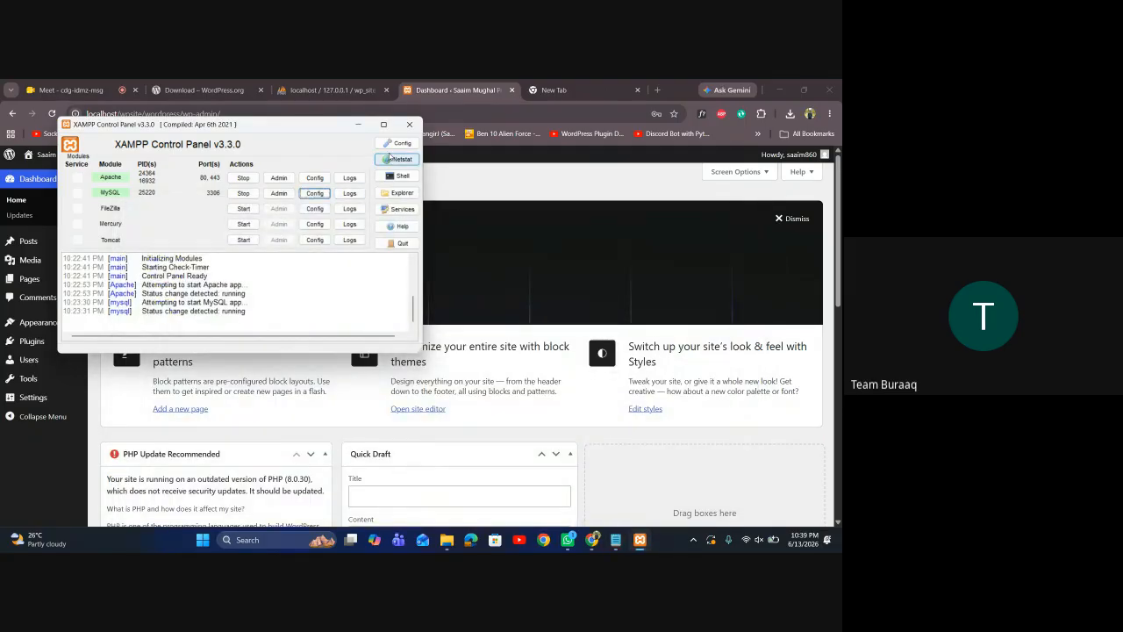
{"action": "left_click", "coordinate": [395, 143]}
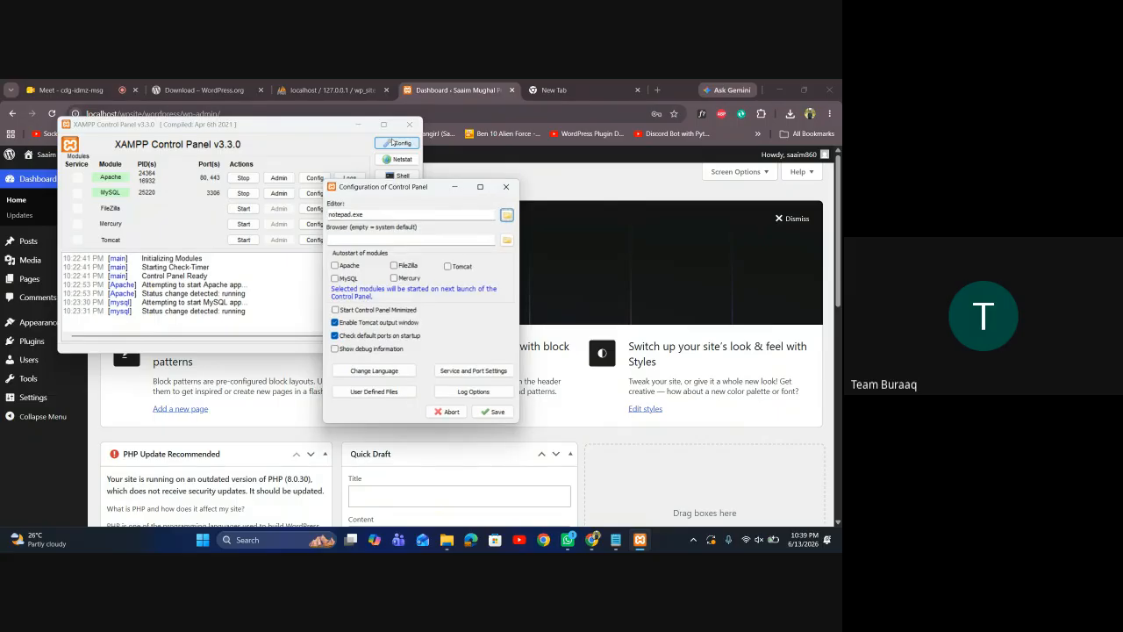
{"action": "left_click", "coordinate": [506, 188]}
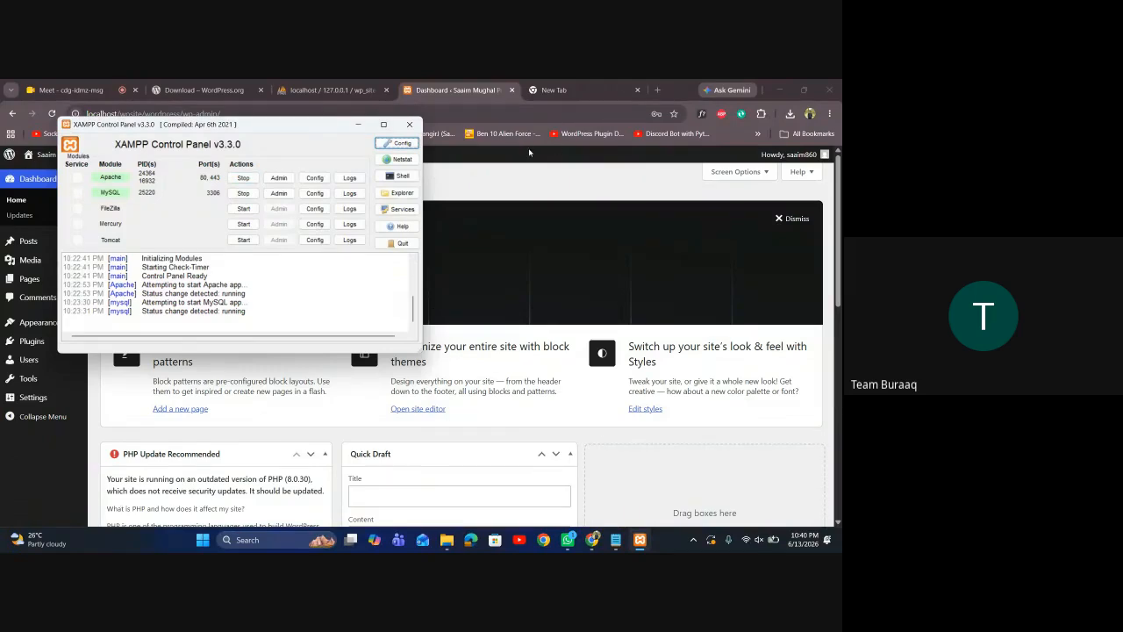
Open the admin Profile page, then close the WordPress download, phpMyAdmin and Profile tabs
{"action": "left_click", "coordinate": [500, 173]}
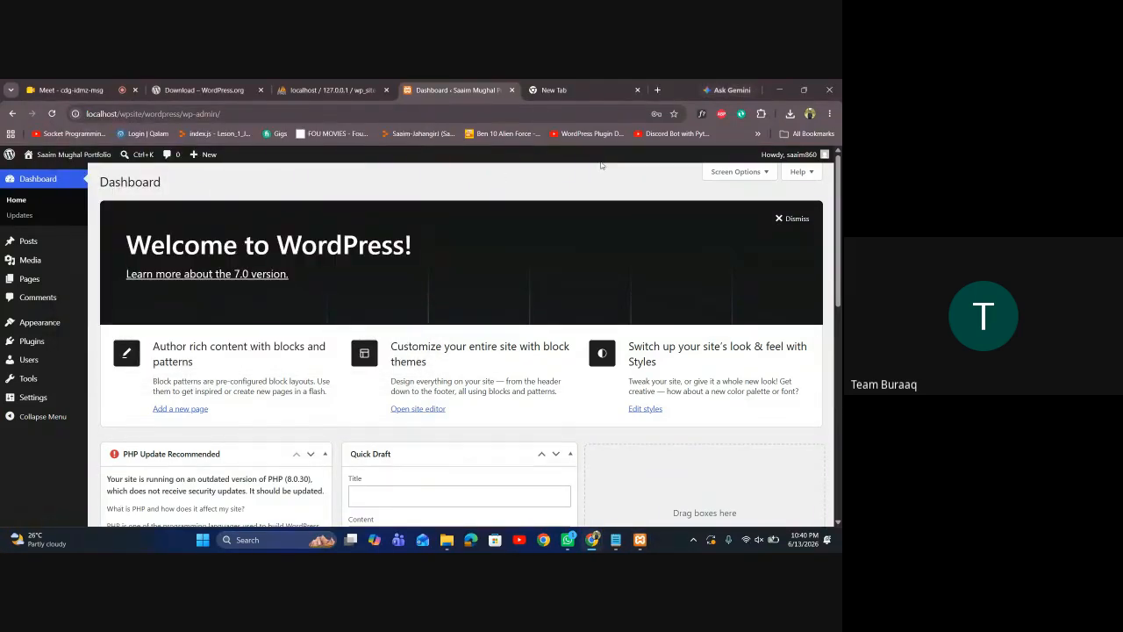
{"action": "left_click", "coordinate": [785, 155]}
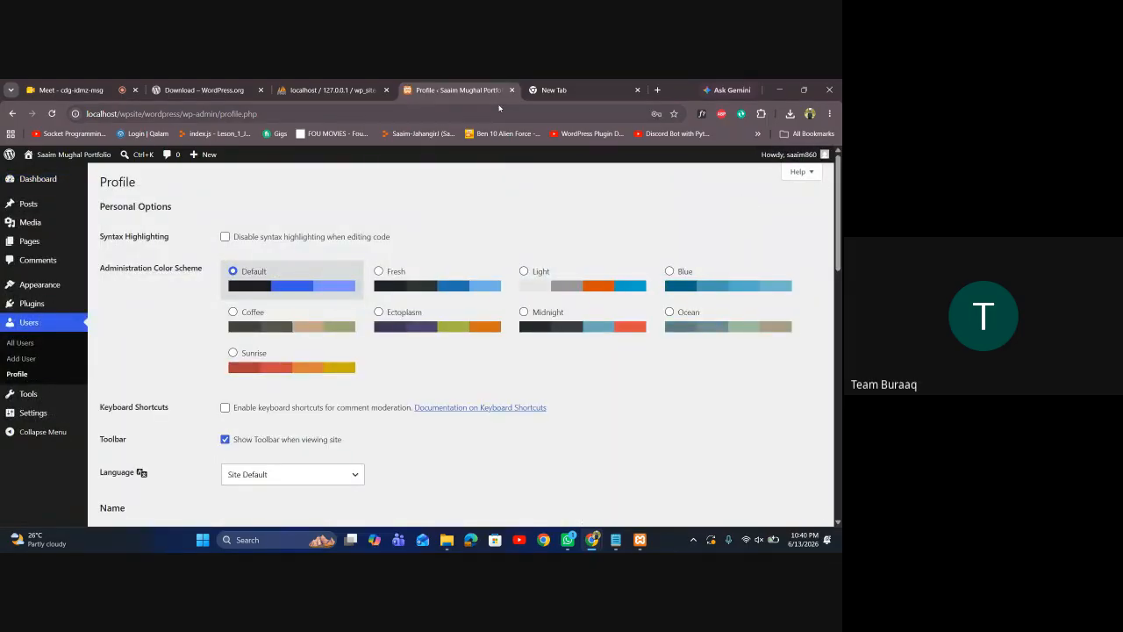
{"action": "left_click", "coordinate": [261, 90]}
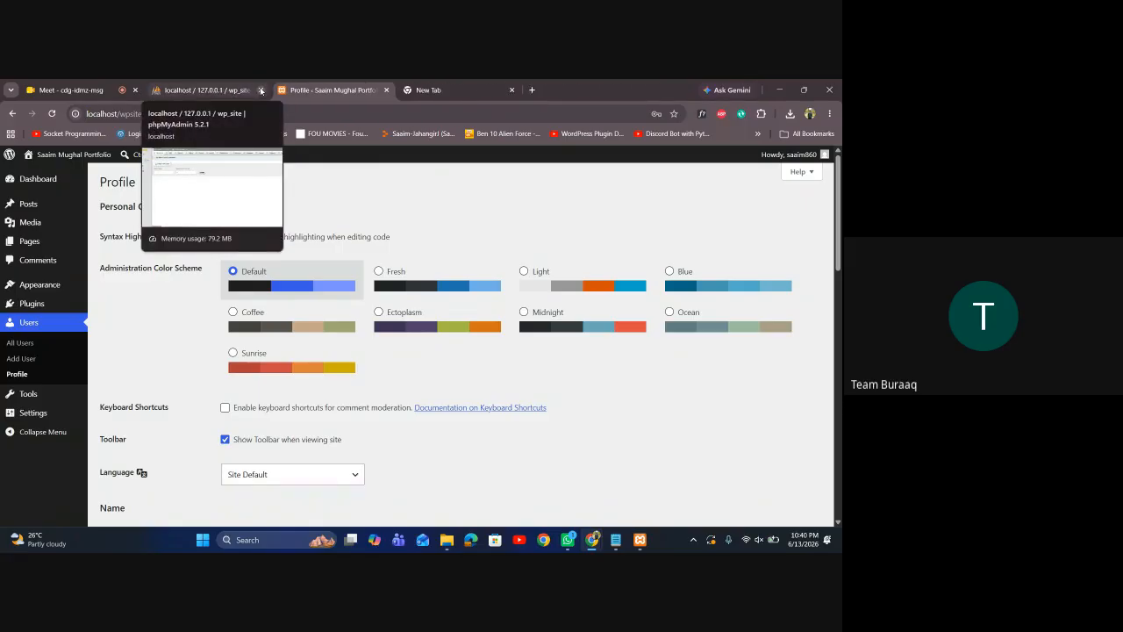
{"action": "left_click", "coordinate": [261, 89]}
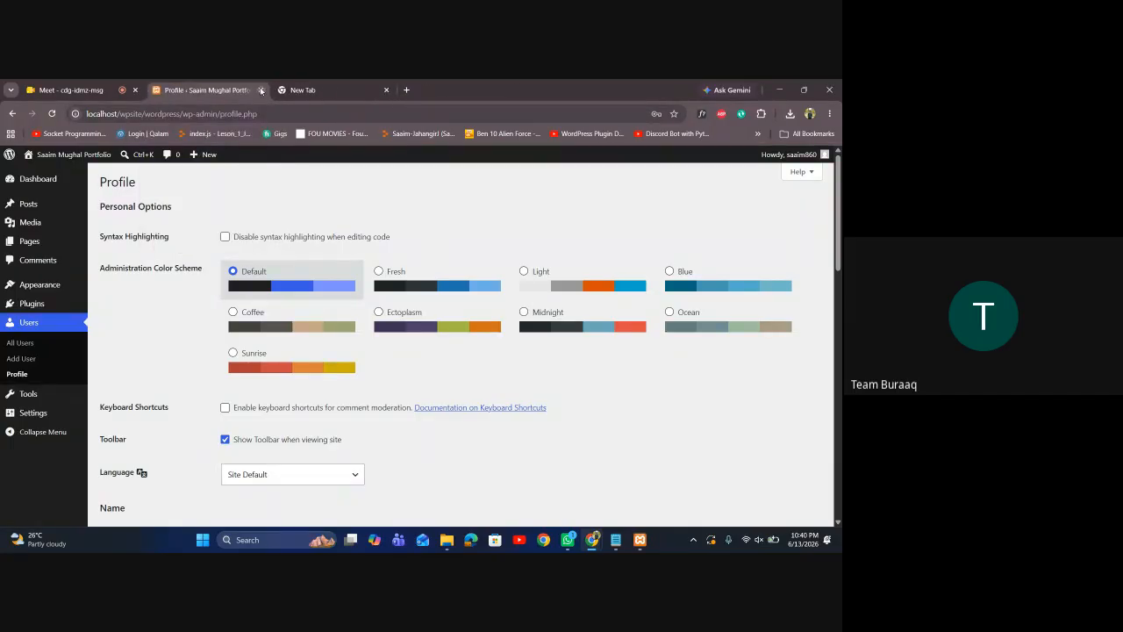
{"action": "left_click", "coordinate": [261, 89]}
Close the leftover new tab and choose Stop sharing in the Google Meet call
{"action": "left_click", "coordinate": [261, 90]}
{"action": "left_click", "coordinate": [421, 412]}
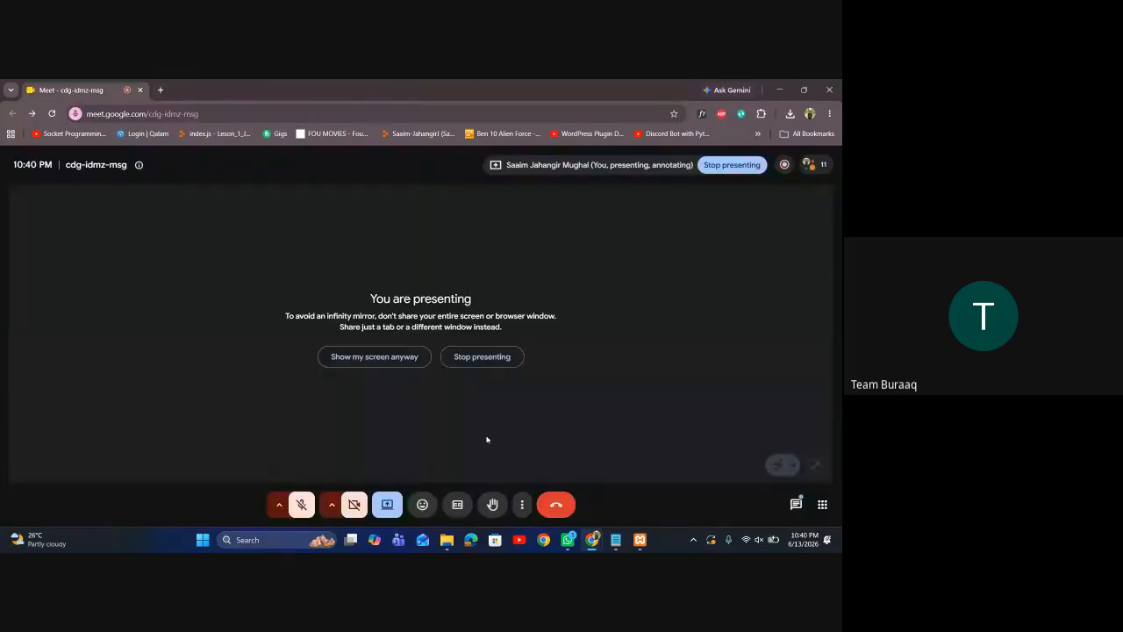
{"action": "left_click", "coordinate": [387, 504]}
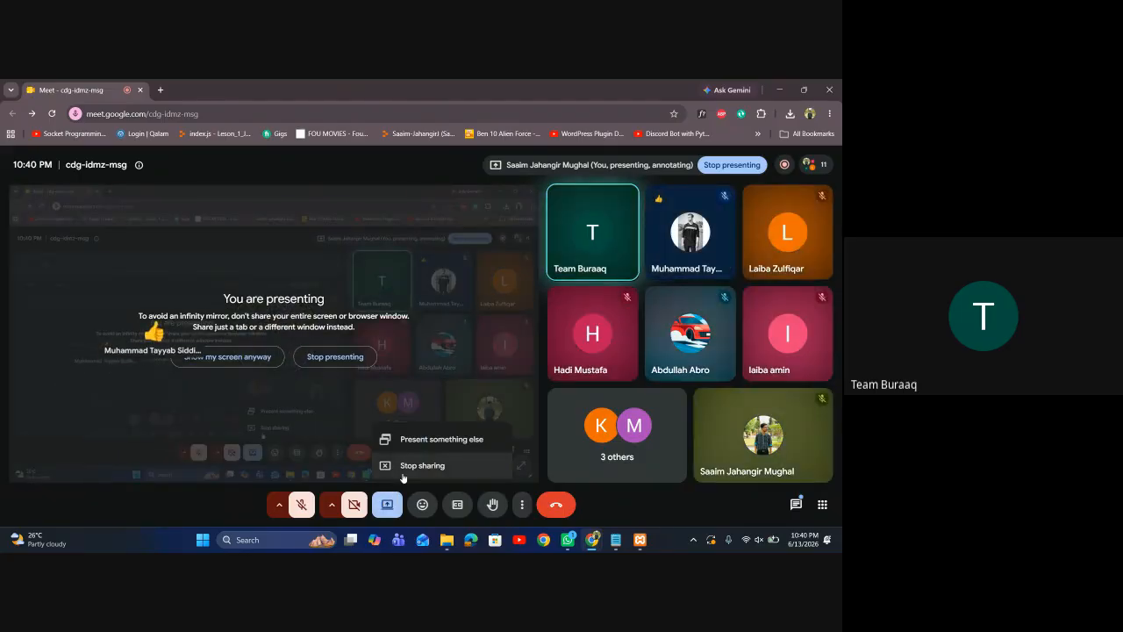
{"action": "left_click", "coordinate": [406, 470]}
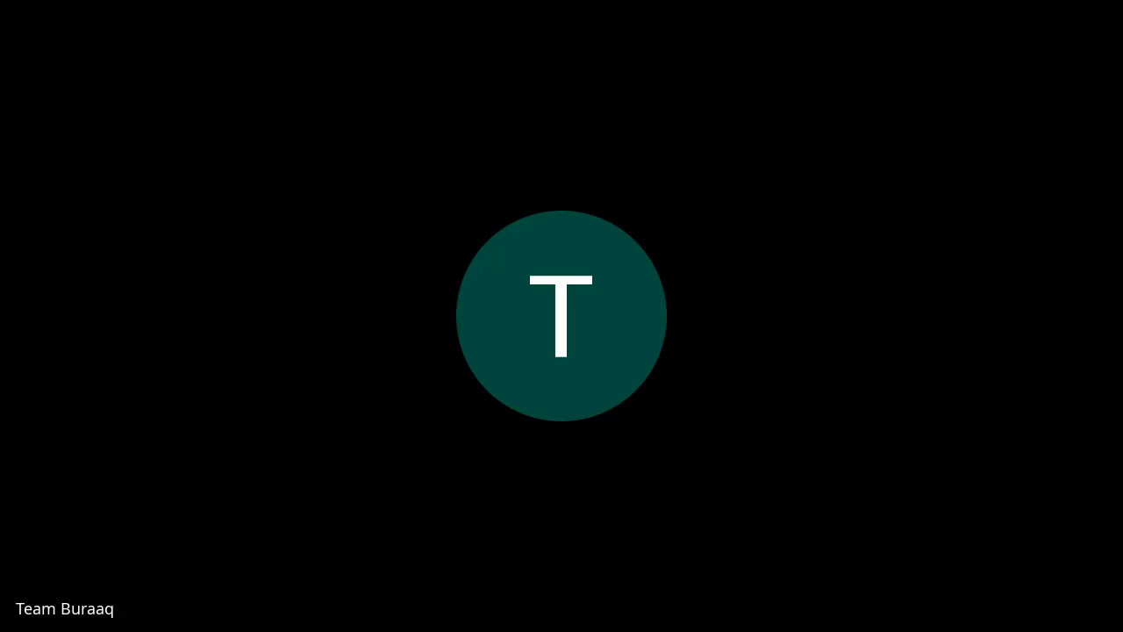